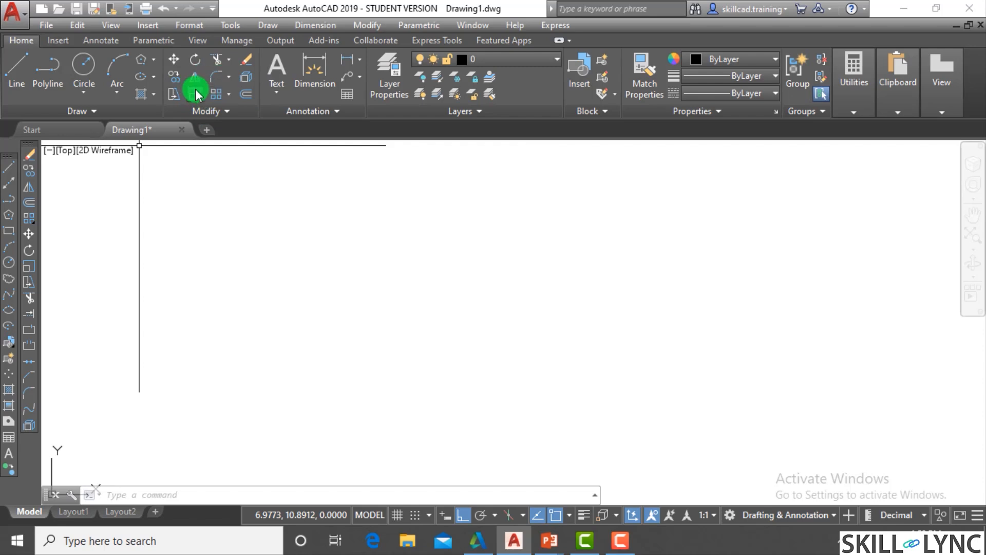
{"action": "left_click", "coordinate": [230, 80]}
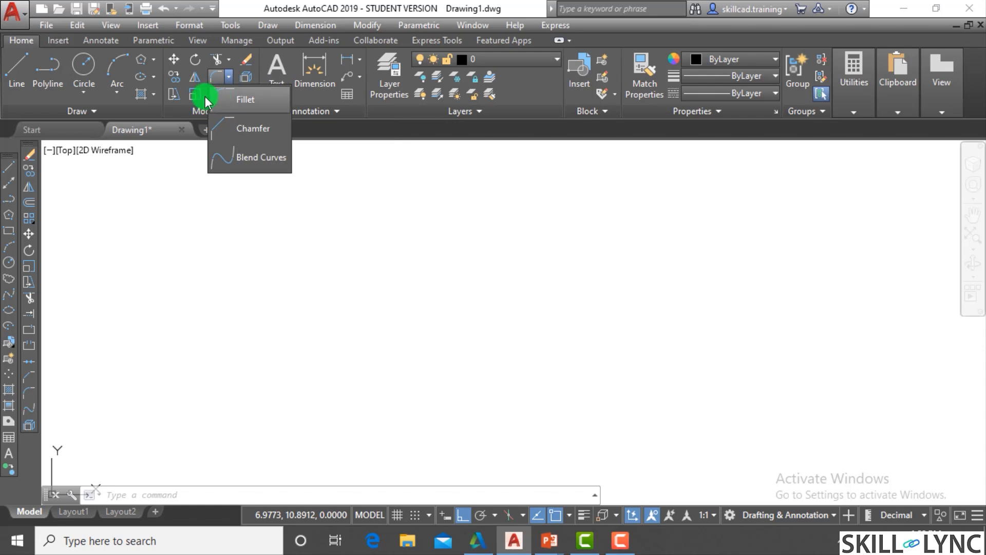
{"action": "left_click", "coordinate": [308, 198]}
{"action": "left_click", "coordinate": [287, 221]}
{"action": "left_click", "coordinate": [271, 244]}
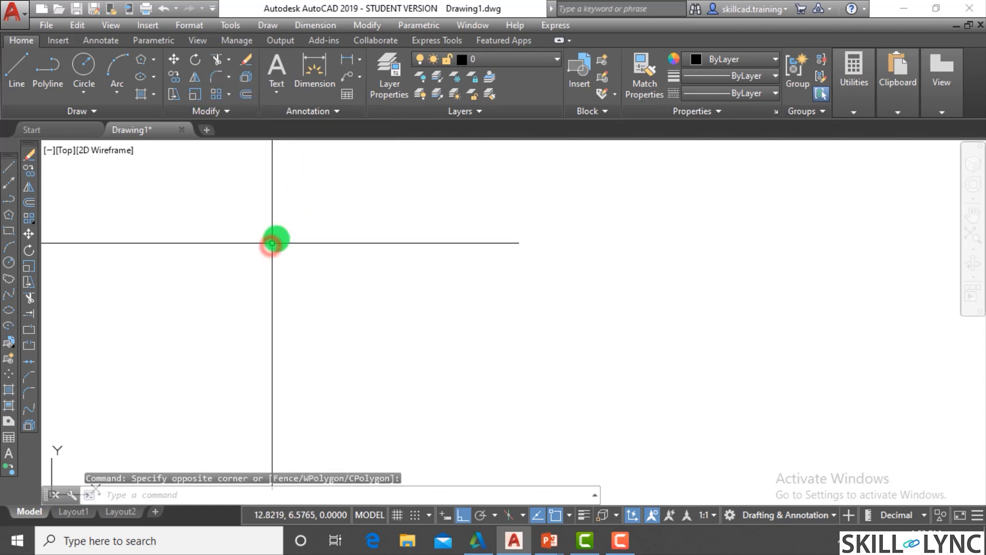
- Draw a freehand vertical line with a connected horizontal line running from its lower end, forming an L shape
{"action": "type", "text": "l"}
{"action": "key", "text": "Return"}
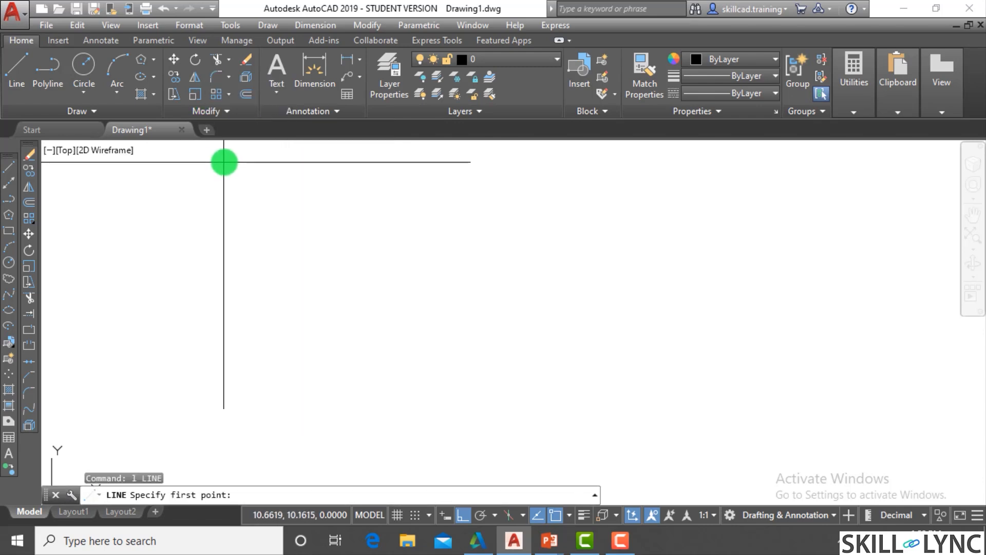
{"action": "left_click", "coordinate": [237, 182]}
{"action": "left_click", "coordinate": [237, 398]}
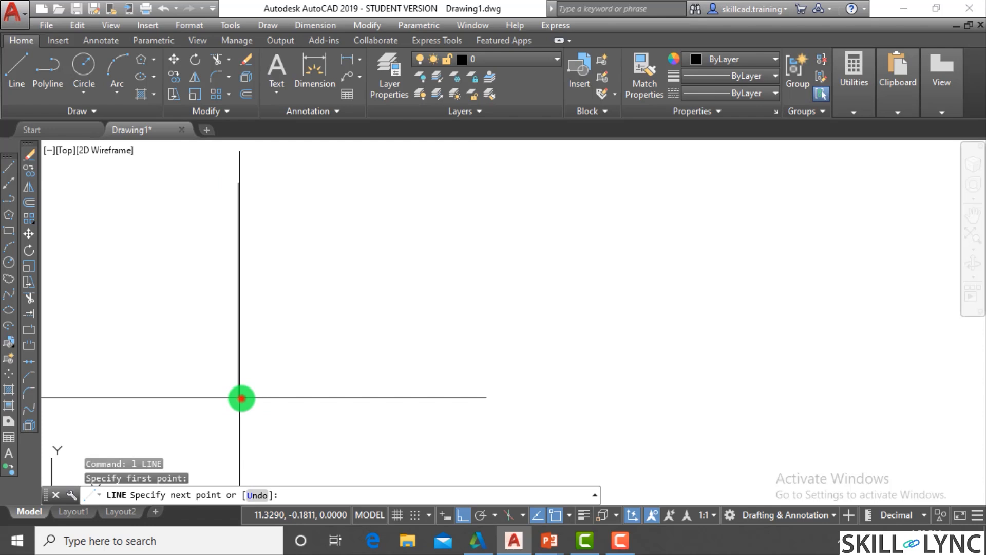
{"action": "left_click", "coordinate": [396, 398]}
{"action": "key", "text": "Escape"}
{"action": "key", "text": "Escape"}
{"action": "key", "text": "Escape"}
- Erase both freehand lines of the L shape
{"action": "left_click", "coordinate": [390, 403]}
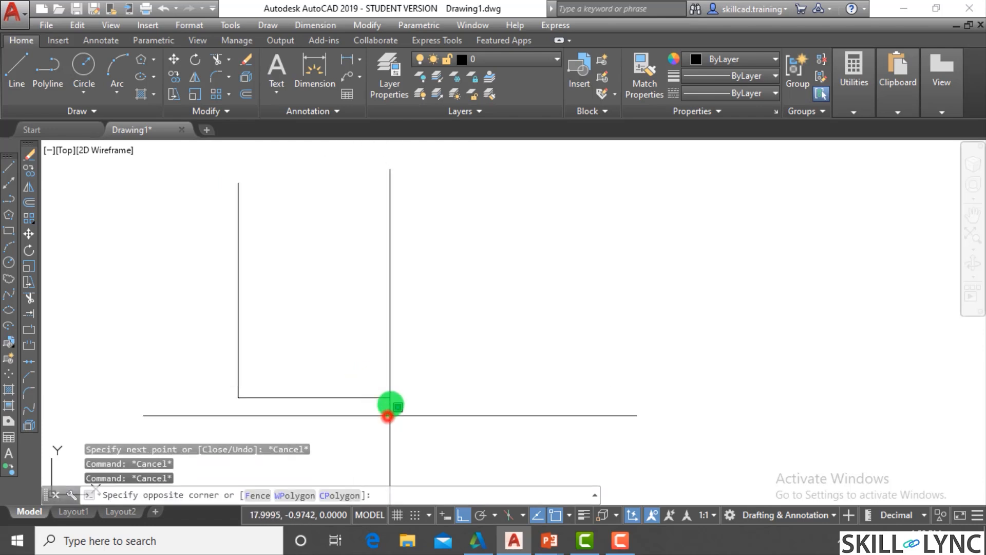
{"action": "left_click", "coordinate": [174, 303]}
{"action": "type", "text": "e"}
{"action": "key", "text": "Return"}
- Draw connected lines from point 1,1, first 5 units horizontally (@5,0) and from there 5 units upward (@0,5)
{"action": "type", "text": "l"}
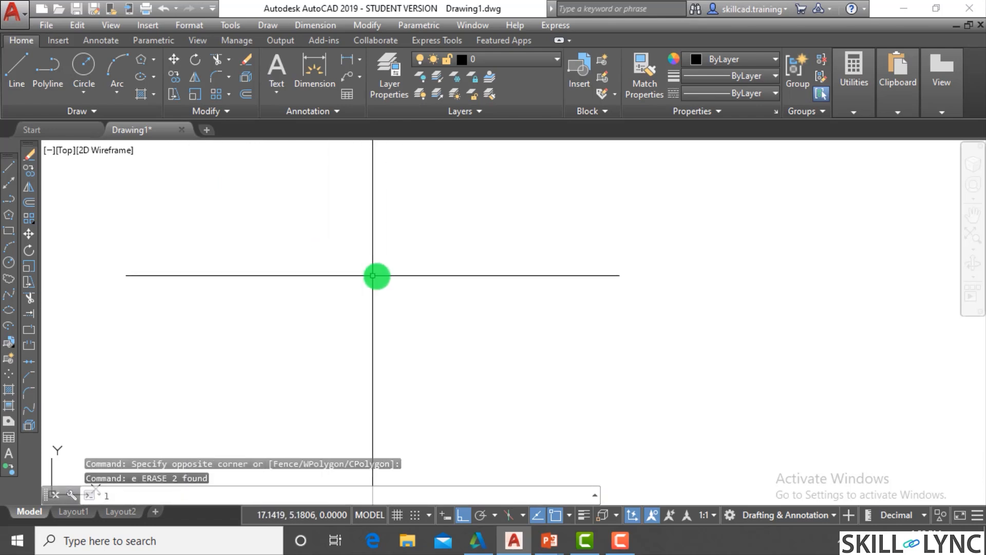
{"action": "key", "text": "Return"}
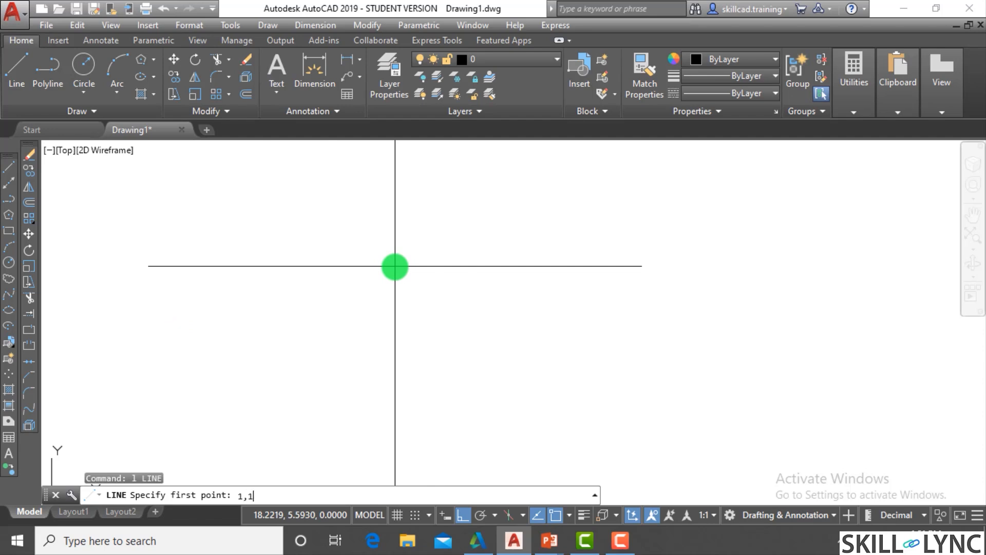
{"action": "type", "text": "1,1"}
{"action": "key", "text": "Return"}
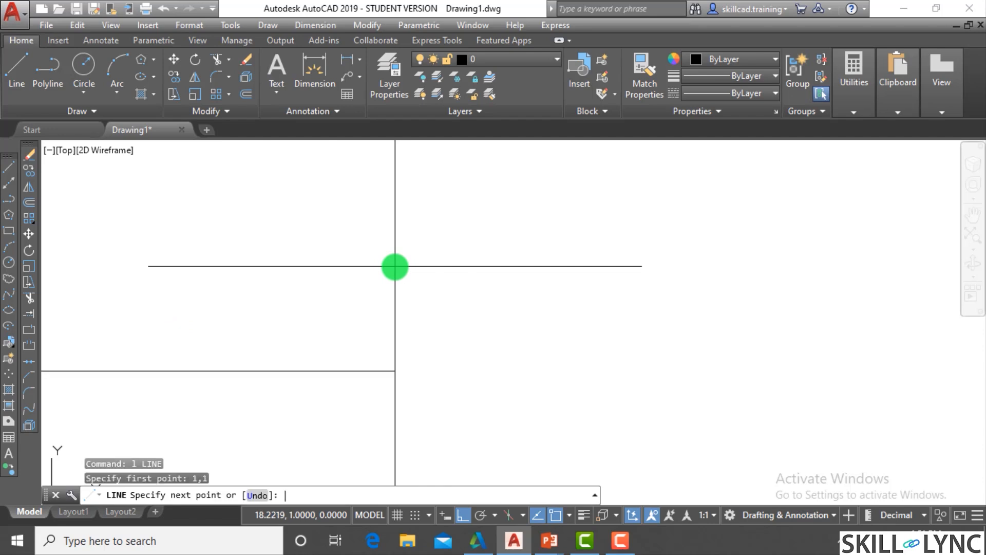
{"action": "type", "text": "@5,0"}
{"action": "key", "text": "Return"}
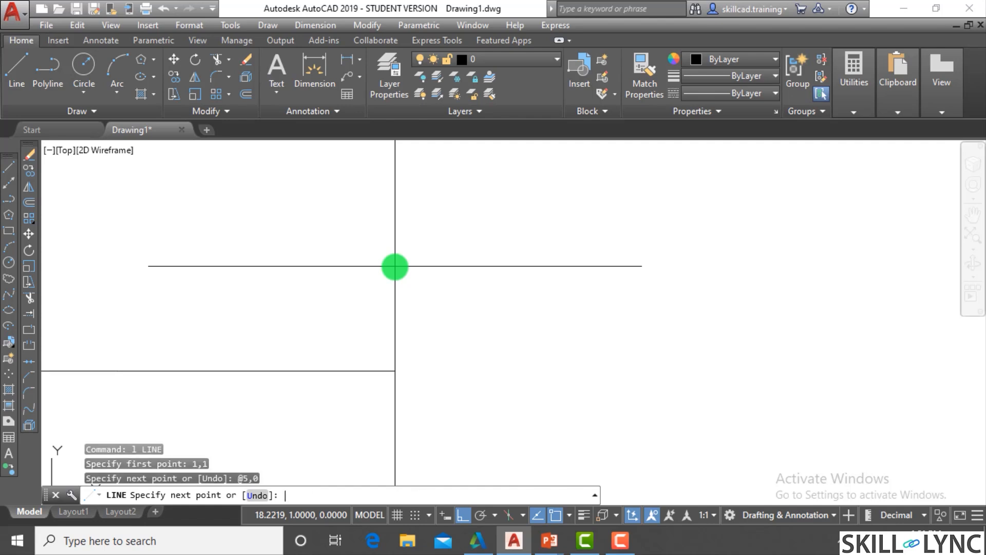
{"action": "scroll", "coordinate": [426, 298], "scroll_direction": "down", "scroll_amount": 5}
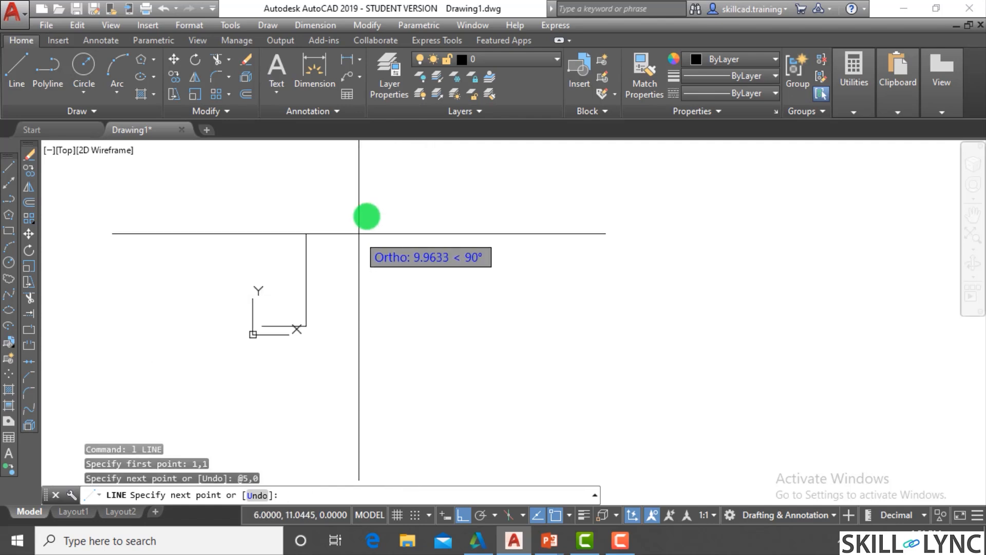
{"action": "type", "text": "@0,5"}
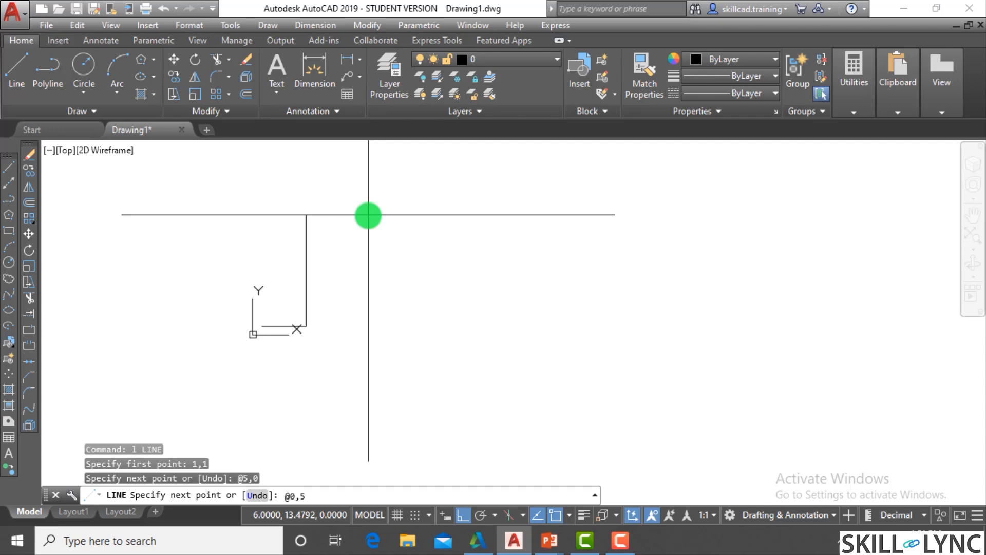
{"action": "key", "text": "Return"}
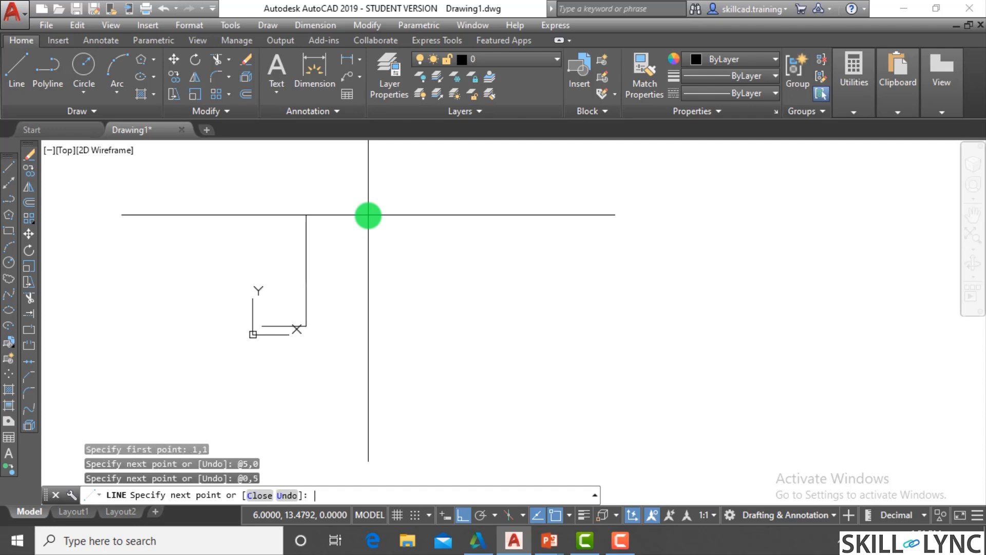
{"action": "key", "text": "Escape"}
{"action": "key", "text": "Escape"}
- Add a linear dimension to the horizontal line and place it below the line
{"action": "scroll", "coordinate": [275, 264], "scroll_direction": "up", "scroll_amount": 2}
{"action": "scroll", "coordinate": [275, 263], "scroll_direction": "up", "scroll_amount": 2}
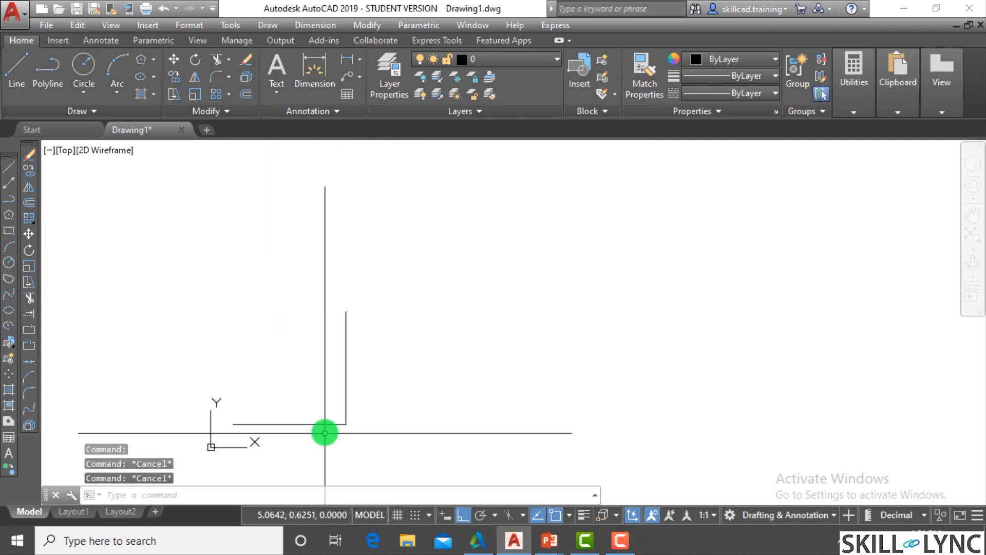
{"action": "type", "text": "di"}
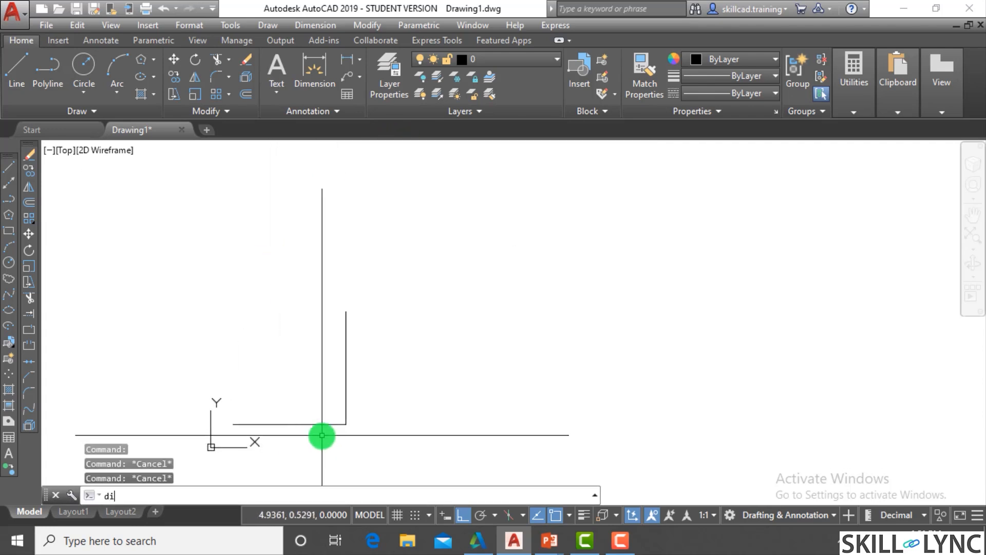
{"action": "type", "text": "mlin"}
{"action": "key", "text": "Return"}
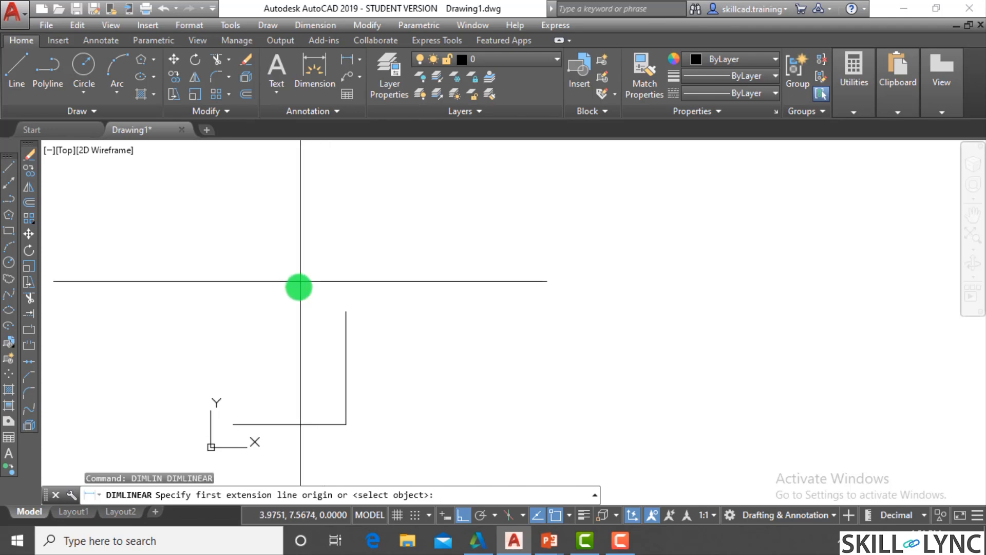
{"action": "left_click", "coordinate": [234, 424]}
{"action": "left_click", "coordinate": [340, 424]}
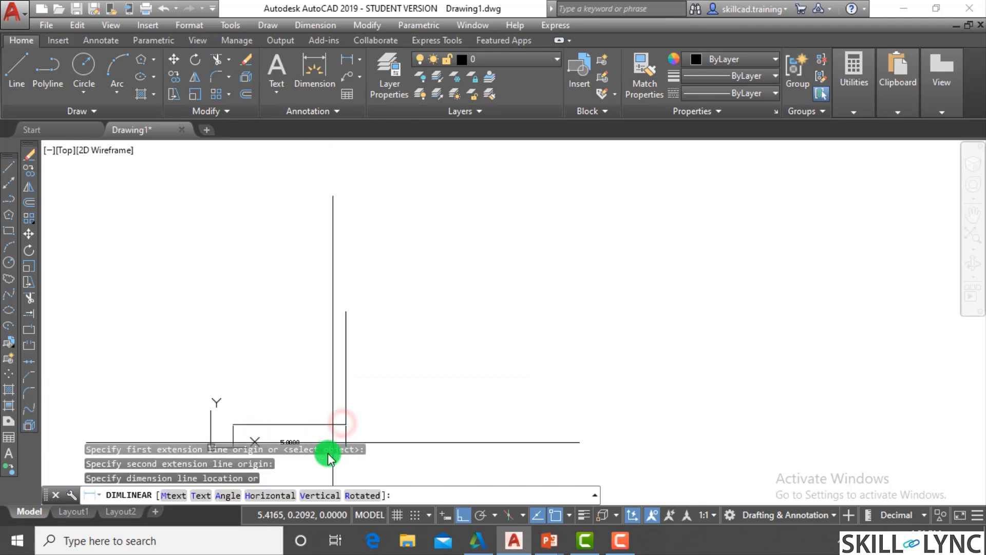
{"action": "scroll", "coordinate": [316, 406], "scroll_direction": "down", "scroll_amount": 1}
{"action": "left_click", "coordinate": [318, 404]}
- Add a linear dimension to the vertical line, placing it on the outer side to the line's right
{"action": "scroll", "coordinate": [328, 391], "scroll_direction": "up", "scroll_amount": 3}
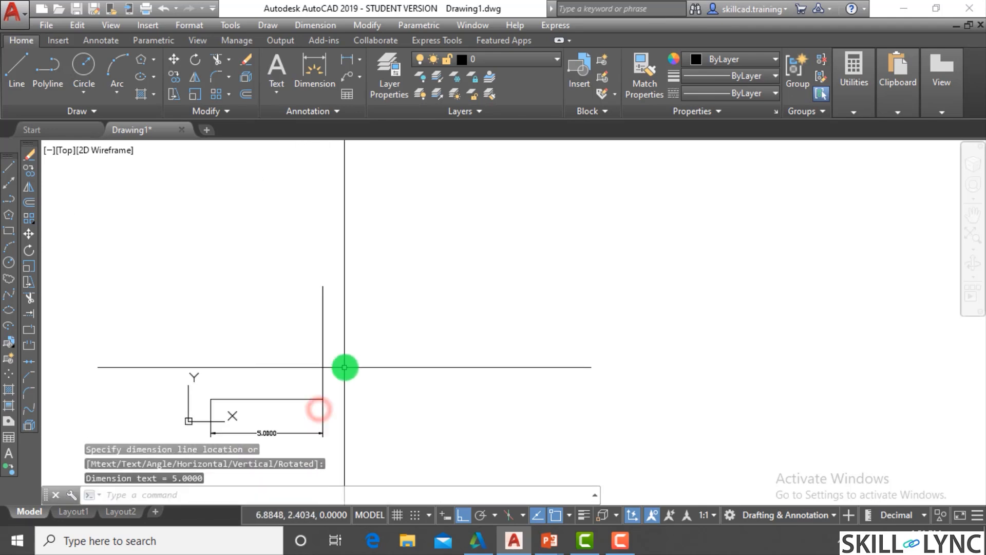
{"action": "key", "text": "Return"}
{"action": "left_click", "coordinate": [309, 418]}
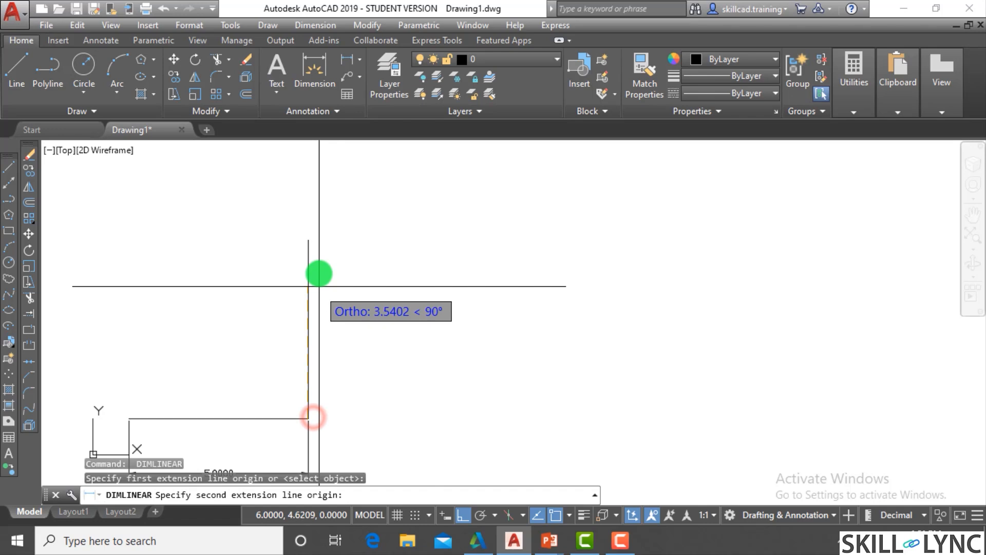
{"action": "left_click", "coordinate": [309, 239]}
{"action": "left_click", "coordinate": [353, 278]}
{"action": "key", "text": "Escape"}
{"action": "scroll", "coordinate": [411, 308], "scroll_direction": "down", "scroll_amount": 1}
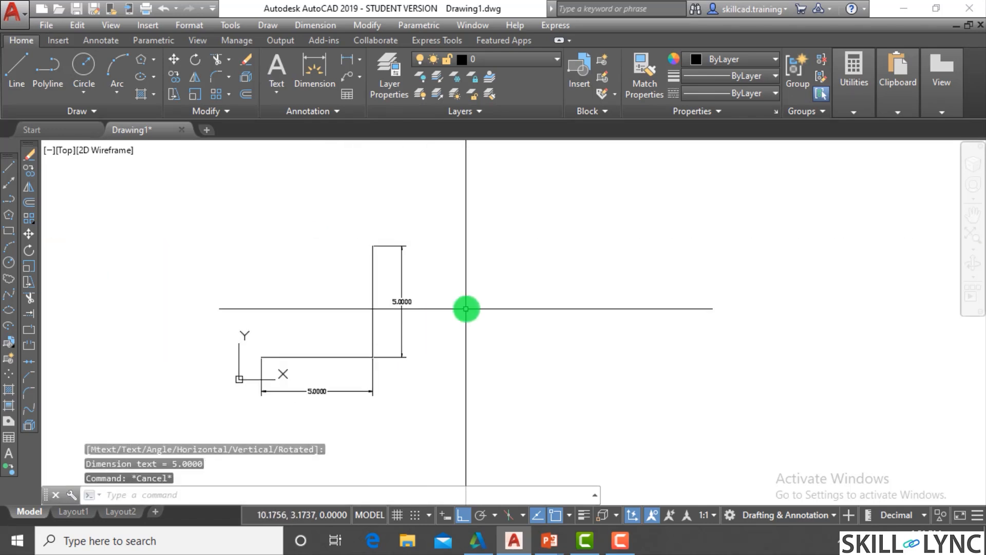
{"action": "scroll", "coordinate": [466, 309], "scroll_direction": "up", "scroll_amount": 2}
{"action": "scroll", "coordinate": [470, 312], "scroll_direction": "down", "scroll_amount": 2}
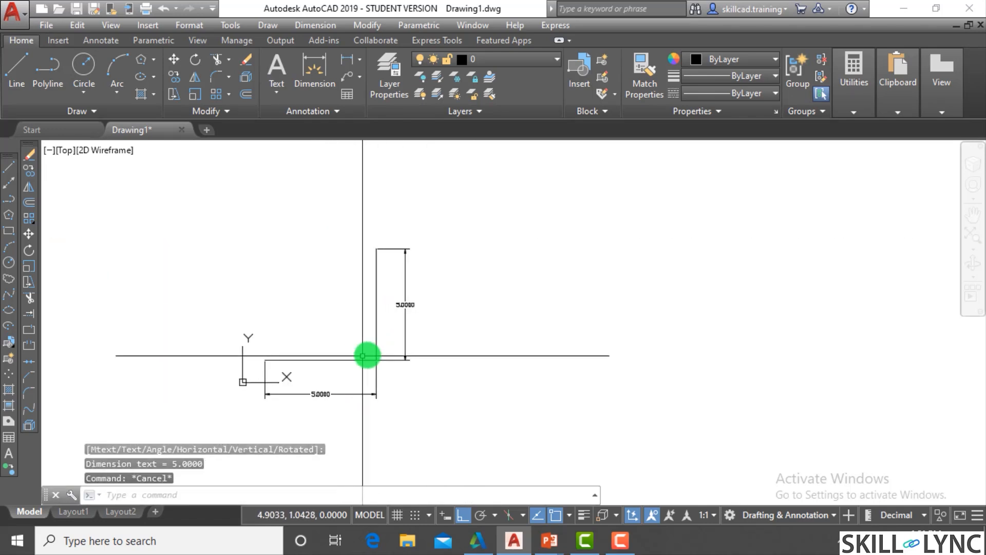
{"action": "key", "text": "Escape"}
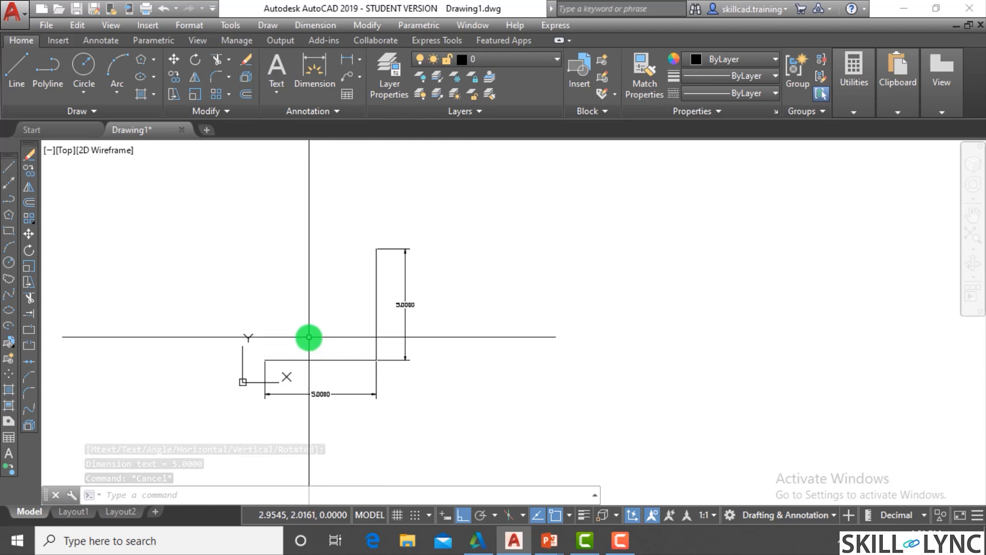
{"action": "key", "text": "Escape"}
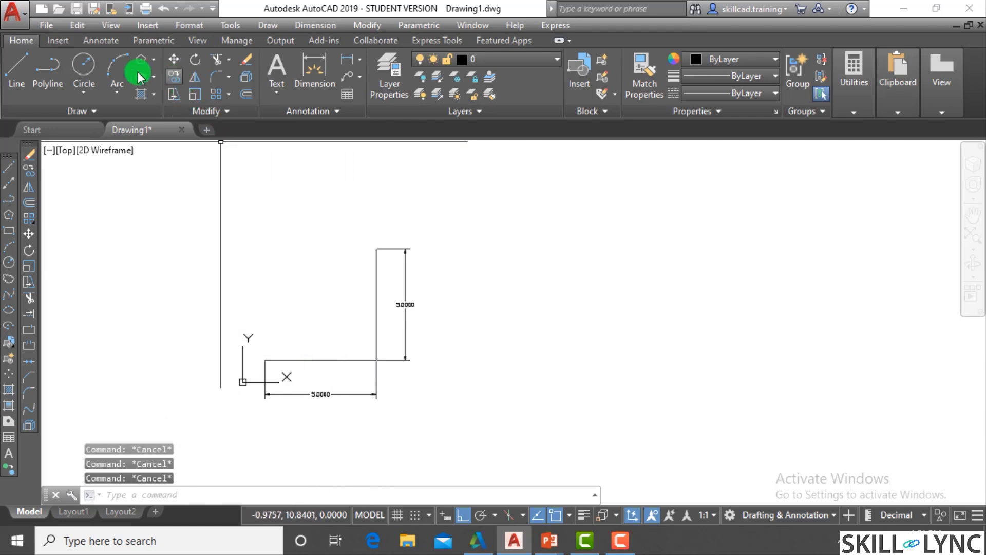
{"action": "left_click", "coordinate": [229, 77]}
{"action": "left_click", "coordinate": [99, 232]}
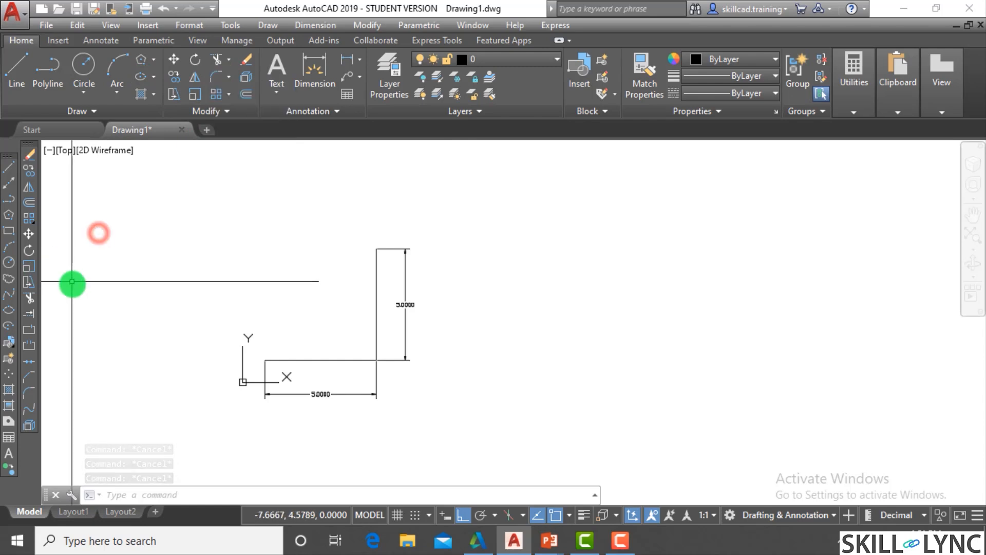
{"action": "left_click", "coordinate": [76, 286]}
{"action": "left_click", "coordinate": [66, 317]}
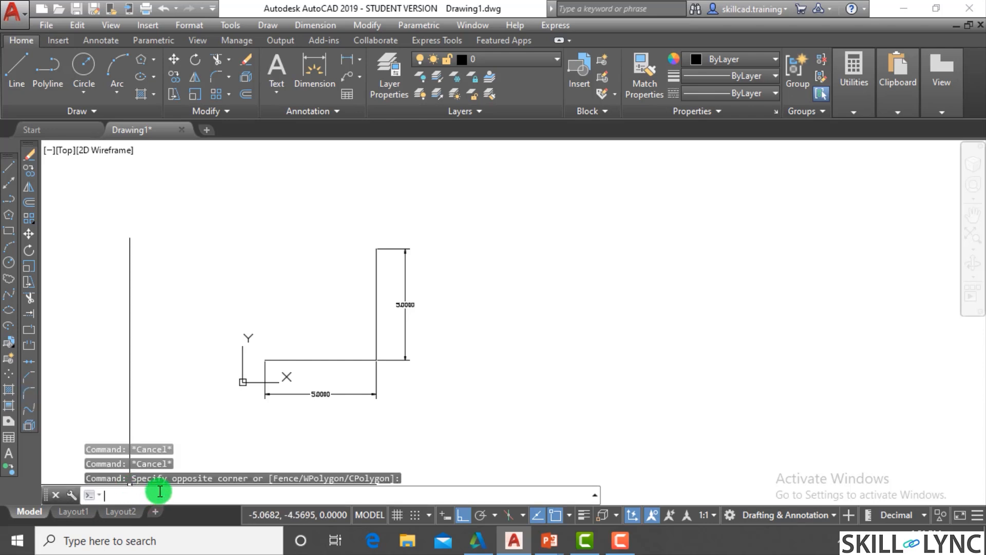
{"action": "key", "text": "Return"}
{"action": "key", "text": "Escape"}
{"action": "key", "text": "Escape"}
{"action": "key", "text": "Escape"}
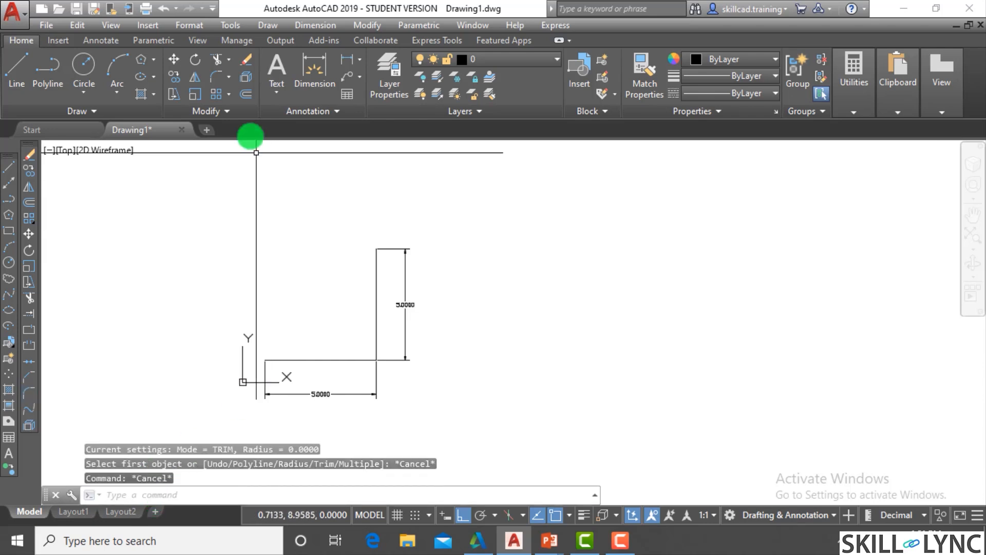
{"action": "left_click", "coordinate": [371, 26]}
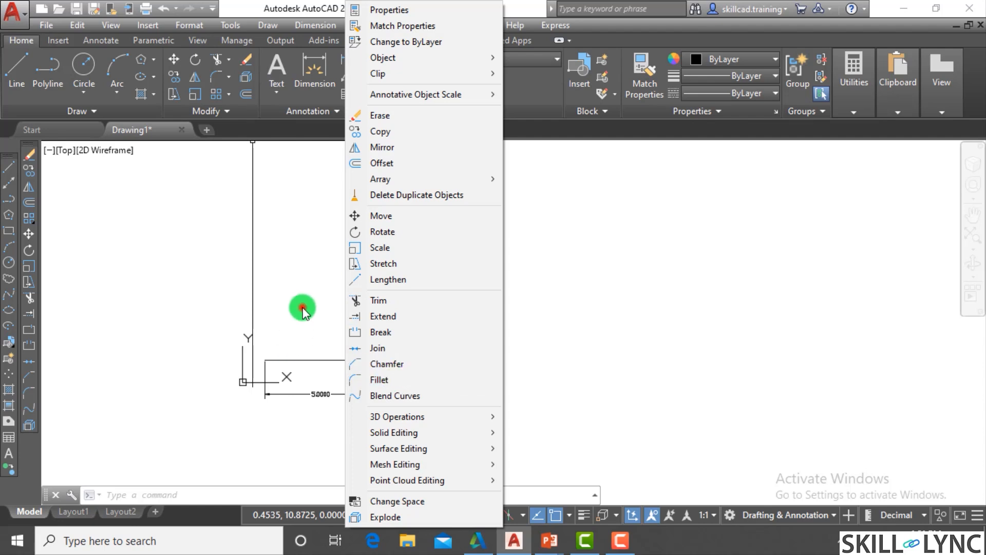
{"action": "left_click", "coordinate": [294, 325]}
{"action": "left_click", "coordinate": [295, 324]}
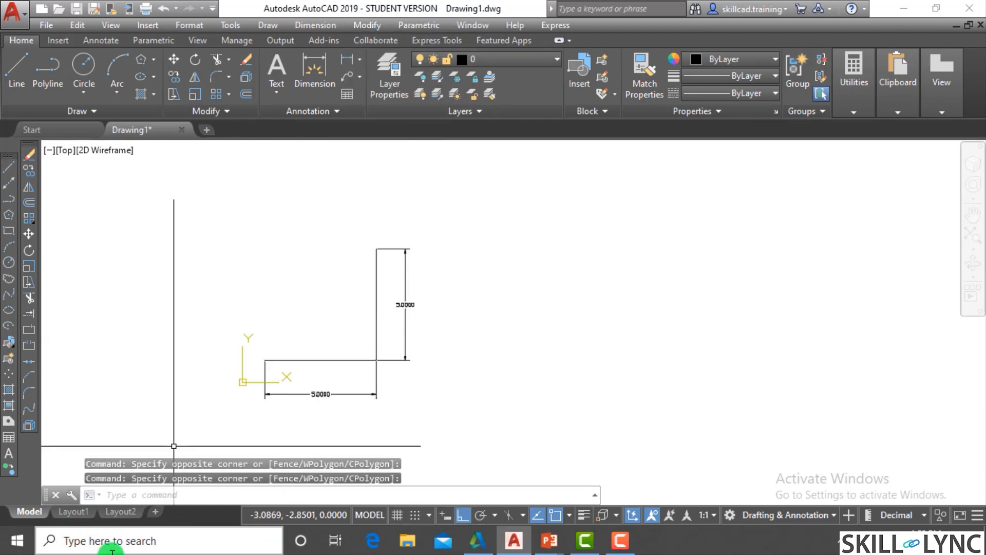
- Fillet the corner between the horizontal and vertical lines with a radius of 1
{"action": "left_click", "coordinate": [179, 493]}
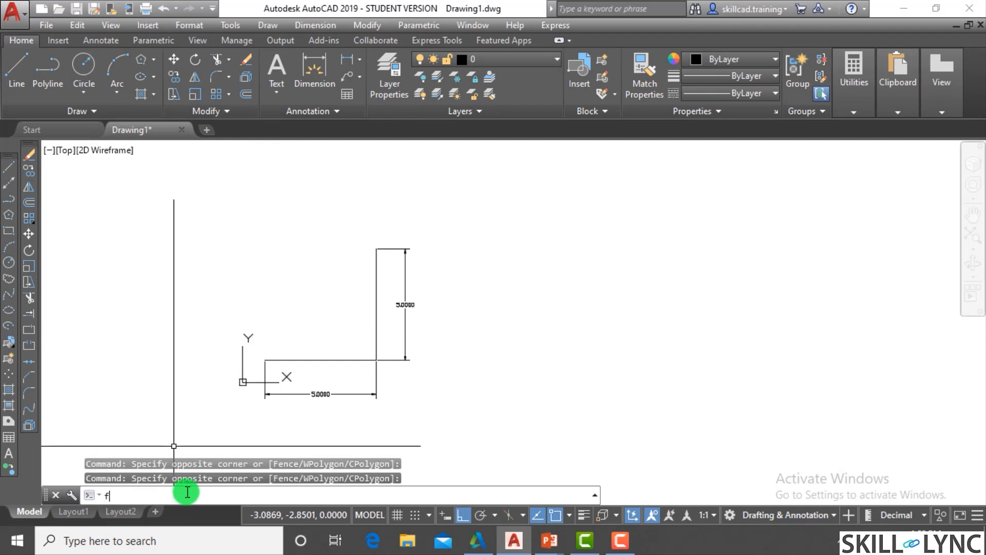
{"action": "key", "text": "Return"}
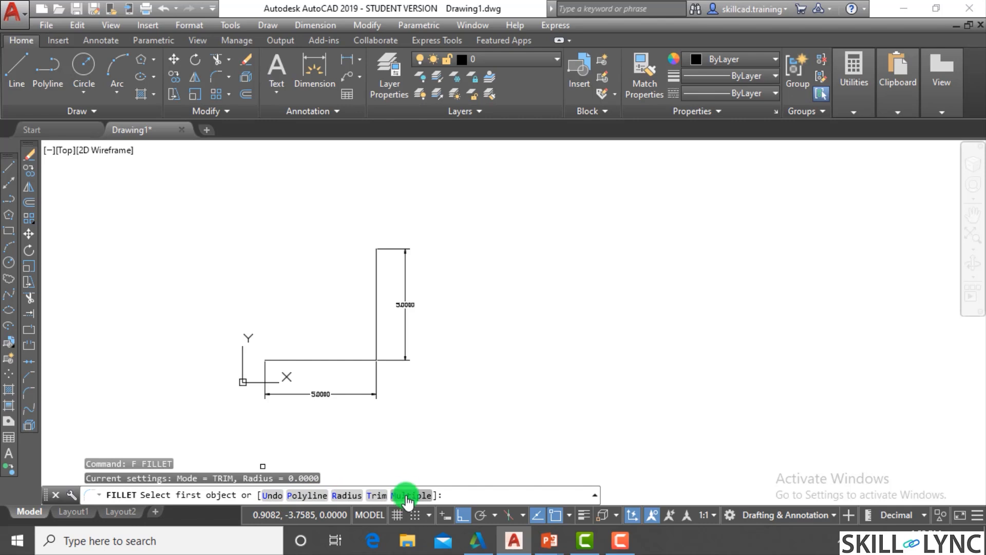
{"action": "scroll", "coordinate": [437, 406], "scroll_direction": "up", "scroll_amount": 2}
{"action": "scroll", "coordinate": [398, 317], "scroll_direction": "up", "scroll_amount": 2}
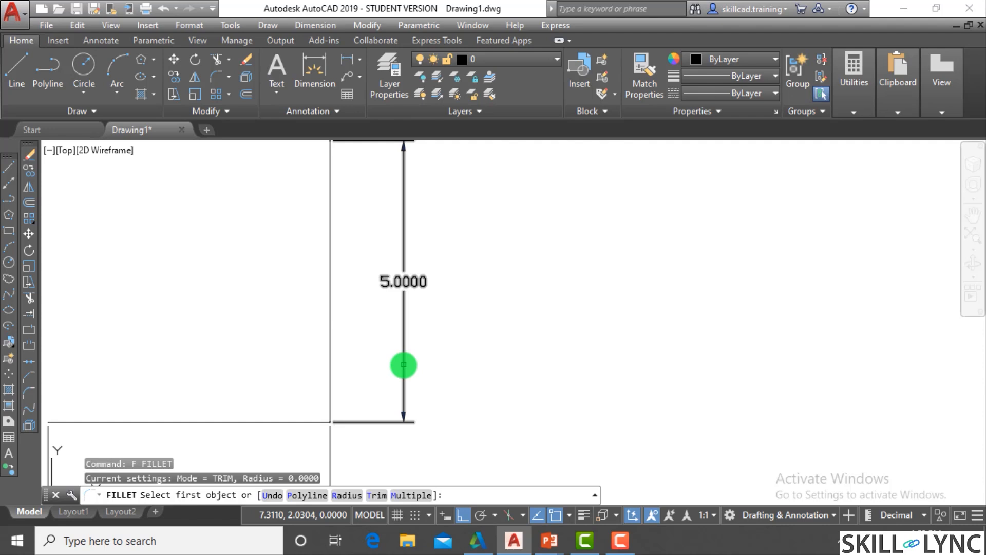
{"action": "scroll", "coordinate": [432, 375], "scroll_direction": "down", "scroll_amount": 1}
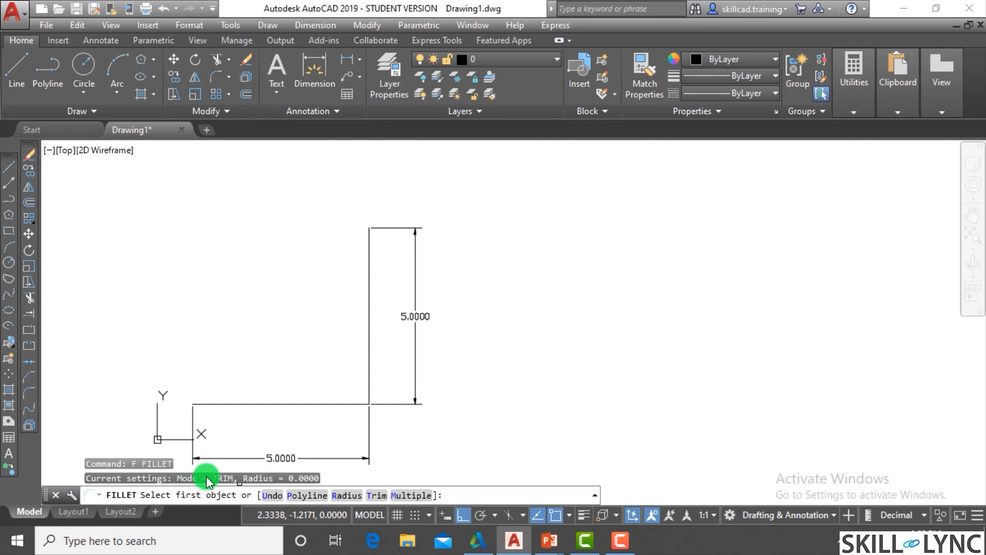
{"action": "left_click", "coordinate": [348, 495]}
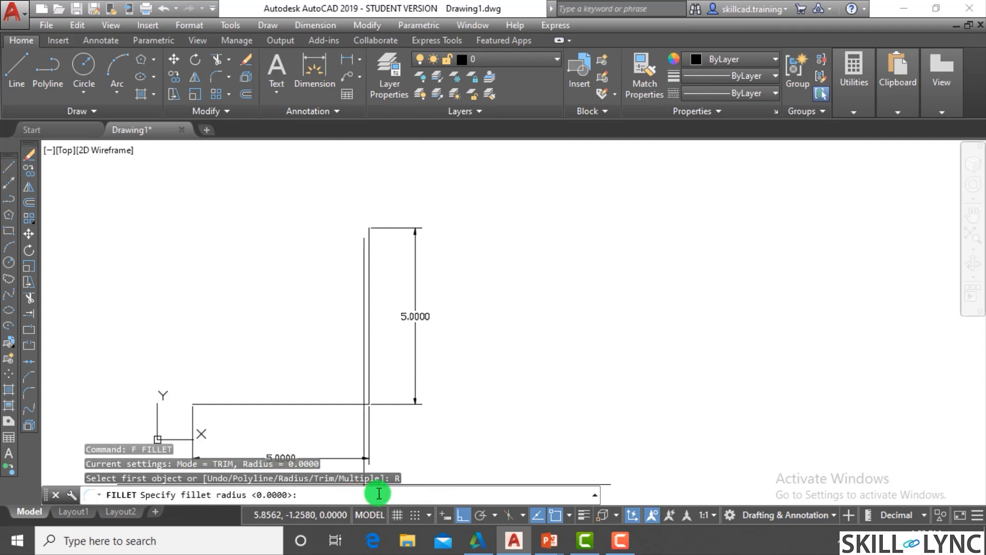
{"action": "type", "text": "1"}
{"action": "key", "text": "Return"}
{"action": "scroll", "coordinate": [392, 332], "scroll_direction": "down", "scroll_amount": 2}
{"action": "scroll", "coordinate": [366, 368], "scroll_direction": "up", "scroll_amount": 4}
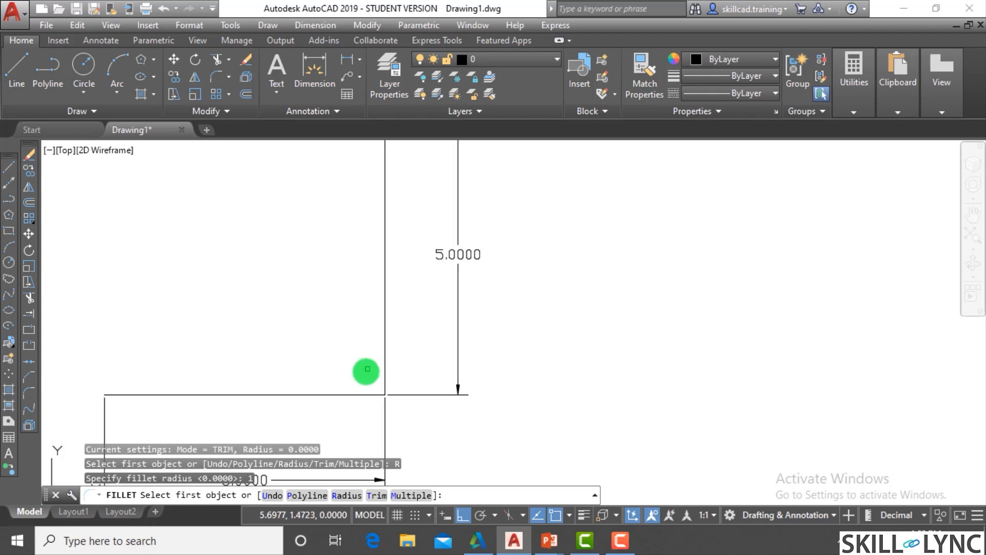
{"action": "left_click", "coordinate": [346, 395]}
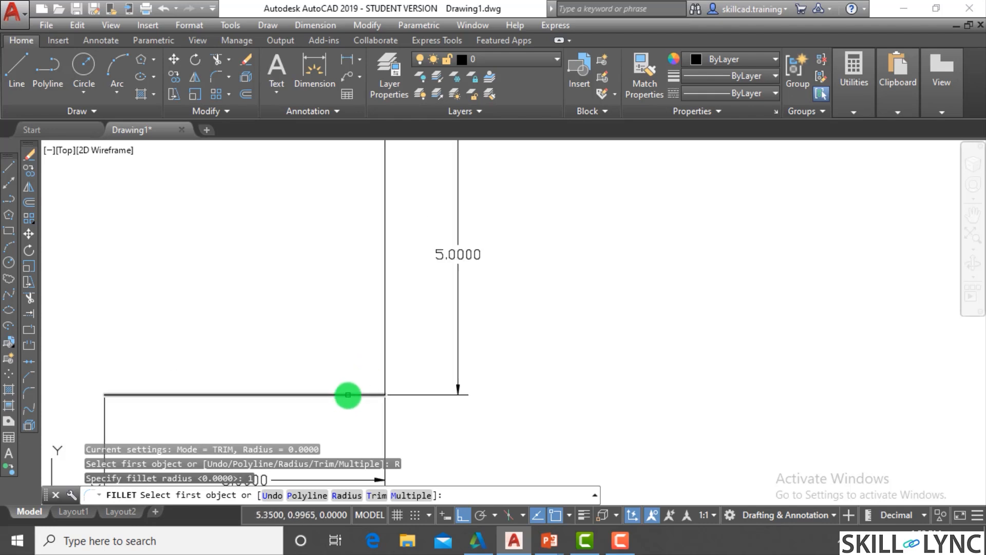
{"action": "left_click", "coordinate": [384, 359]}
{"action": "scroll", "coordinate": [357, 417], "scroll_direction": "up", "scroll_amount": 2}
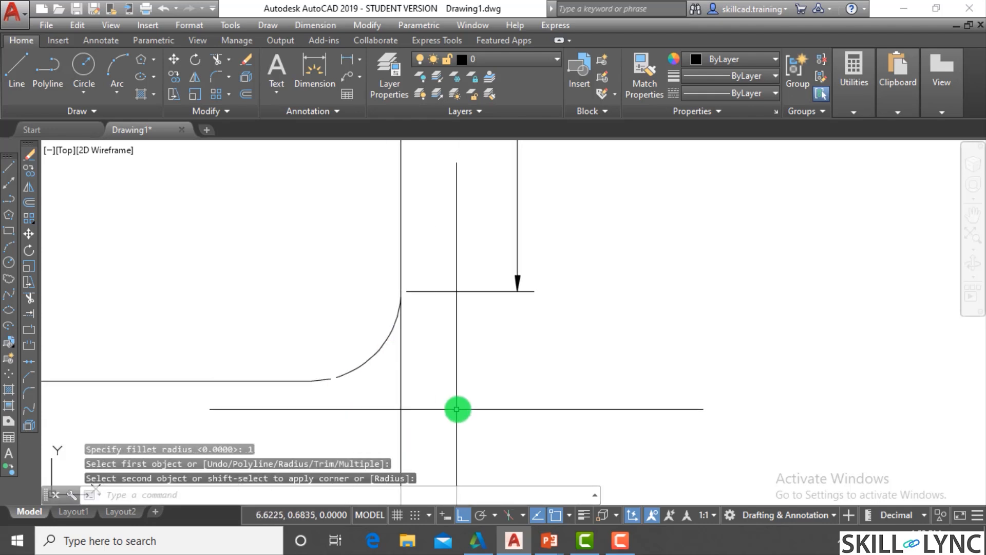
- Erase the horizontal dimension below the filleted lines and the vertical dimension beside them
{"action": "scroll", "coordinate": [449, 425], "scroll_direction": "down", "scroll_amount": 2}
{"action": "scroll", "coordinate": [449, 423], "scroll_direction": "up", "scroll_amount": 1}
{"action": "left_click", "coordinate": [455, 410]}
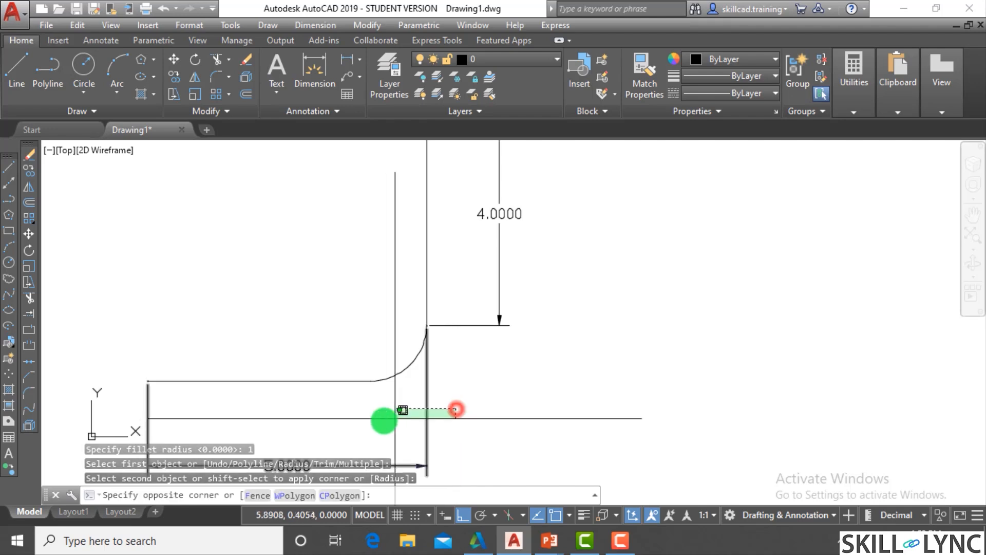
{"action": "left_click", "coordinate": [395, 417]}
{"action": "type", "text": "e"}
{"action": "key", "text": "Return"}
{"action": "left_click", "coordinate": [502, 365]}
{"action": "left_click", "coordinate": [483, 315]}
{"action": "type", "text": "e"}
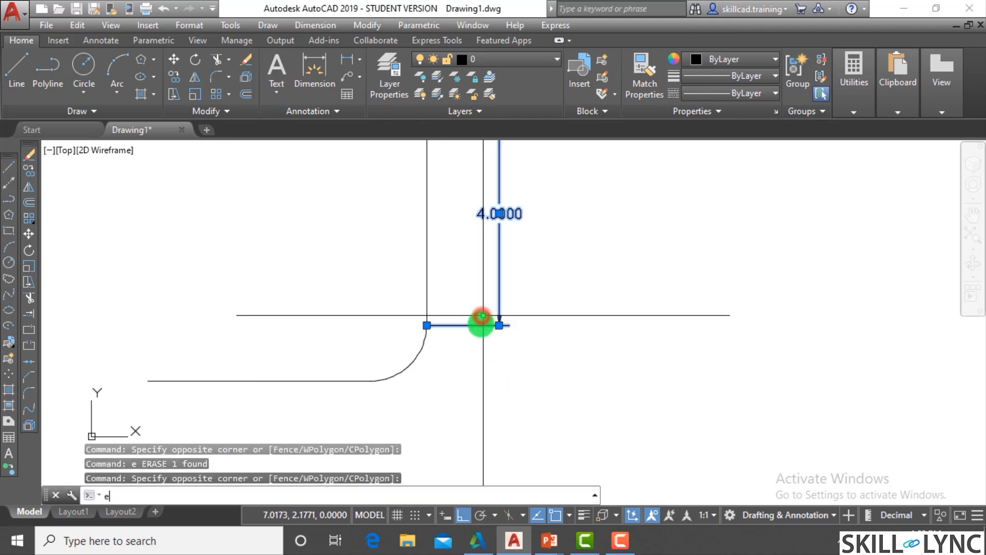
{"action": "key", "text": "Return"}
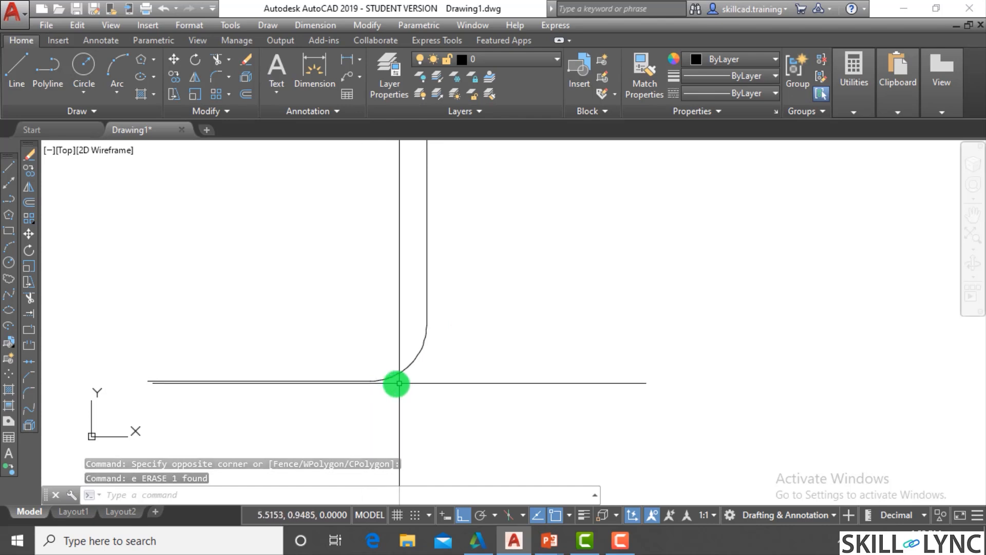
- Undo the erasure of the two linear dimensions
{"action": "left_click", "coordinate": [471, 381]}
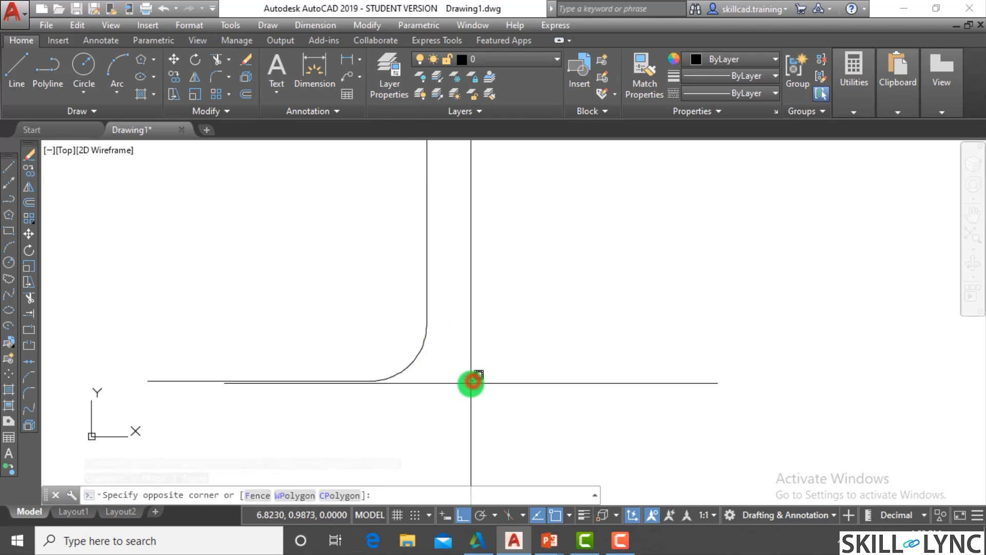
{"action": "key", "text": "ctrl+z"}
{"action": "key", "text": "ctrl+z"}
{"action": "key", "text": "ctrl+z"}
- Erase both linear dimensions around the filleted corner again
{"action": "left_click", "coordinate": [445, 415]}
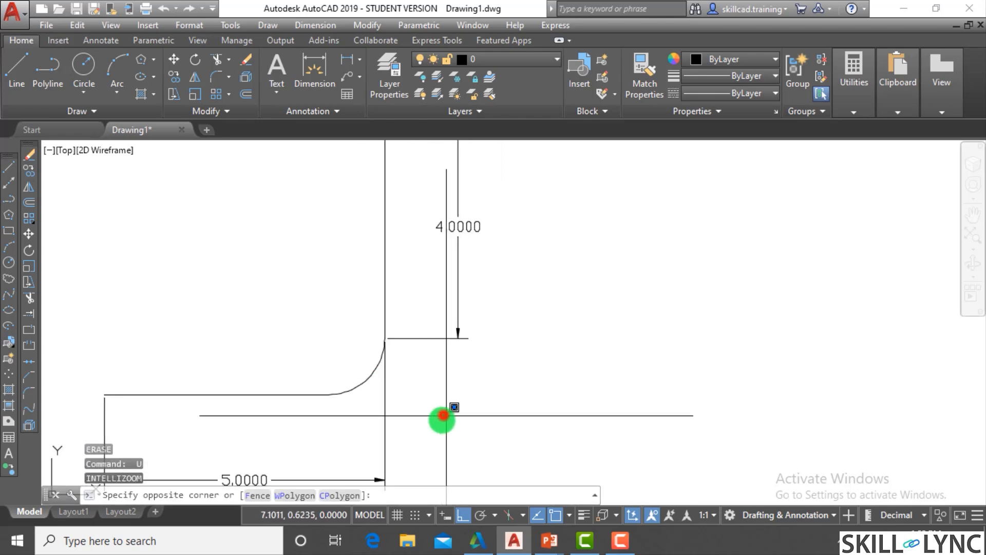
{"action": "left_click", "coordinate": [321, 453]}
{"action": "left_click", "coordinate": [324, 455]}
{"action": "type", "text": "e"}
{"action": "key", "text": "Return"}
{"action": "left_click", "coordinate": [454, 376]}
{"action": "left_click", "coordinate": [443, 324]}
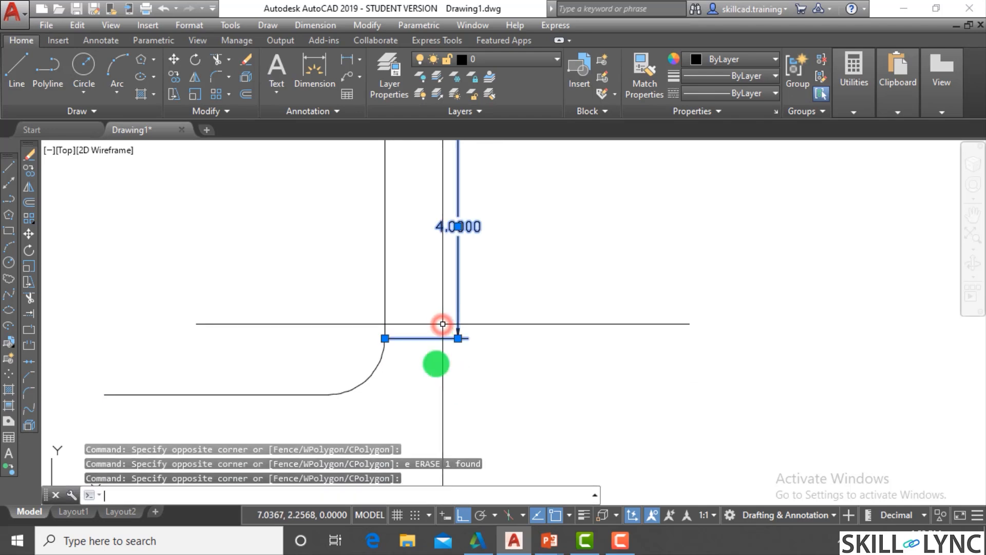
{"action": "type", "text": "e"}
{"action": "key", "text": "Return"}
- Undo the dimension erasures and the corner fillet, back to the sharp corner between the two lines
{"action": "type", "text": "u"}
{"action": "key", "text": "Return"}
{"action": "key", "text": "Return"}
{"action": "key", "text": "Return"}
{"action": "key", "text": "Return"}
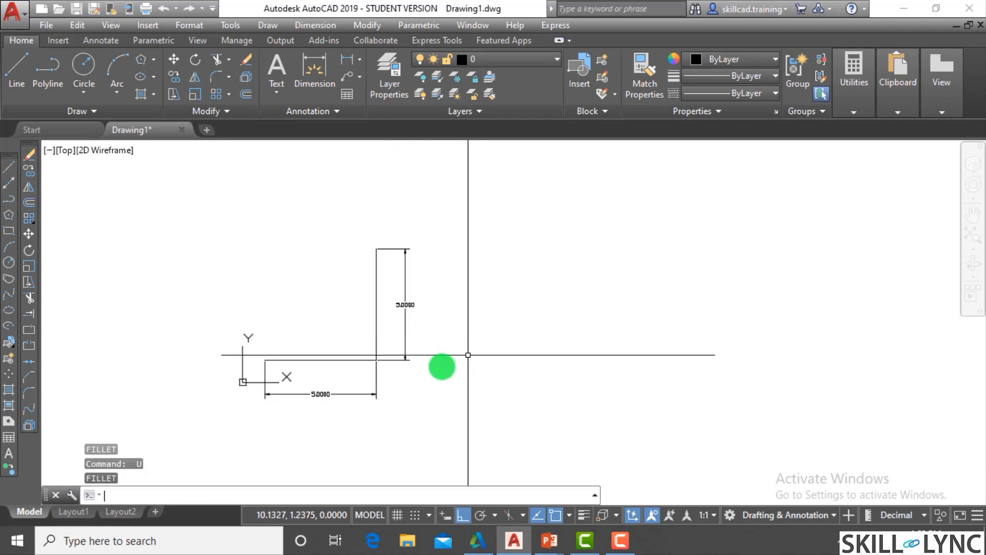
- Erase the horizontal and vertical dimensions from the two sharp-cornered lines
{"action": "left_click", "coordinate": [386, 392]}
{"action": "left_click", "coordinate": [326, 382]}
{"action": "type", "text": "e"}
{"action": "key", "text": "Return"}
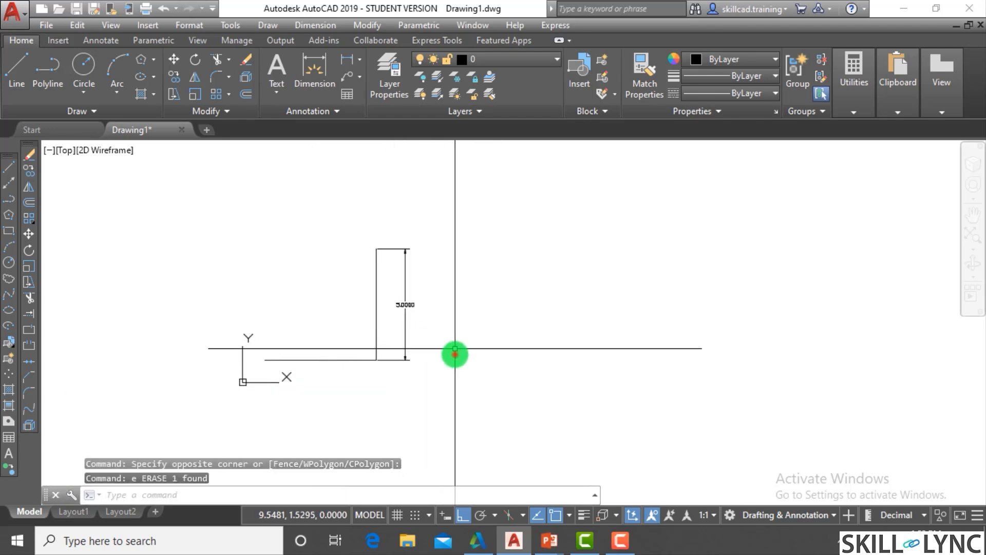
{"action": "left_click", "coordinate": [455, 349]}
{"action": "left_click", "coordinate": [387, 345]}
{"action": "type", "text": "e"}
{"action": "key", "text": "Return"}
{"action": "scroll", "coordinate": [313, 380], "scroll_direction": "up", "scroll_amount": 4}
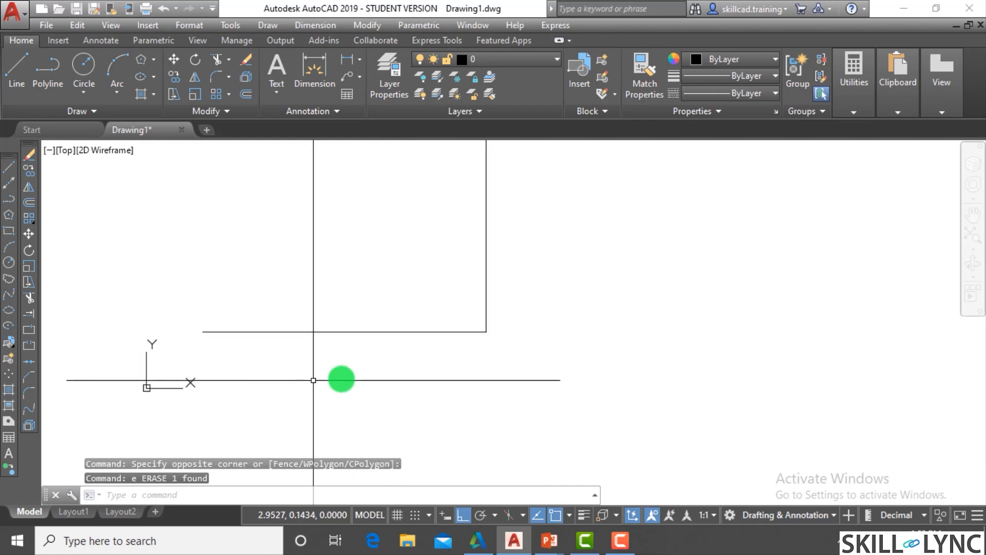
{"action": "key", "text": "Escape"}
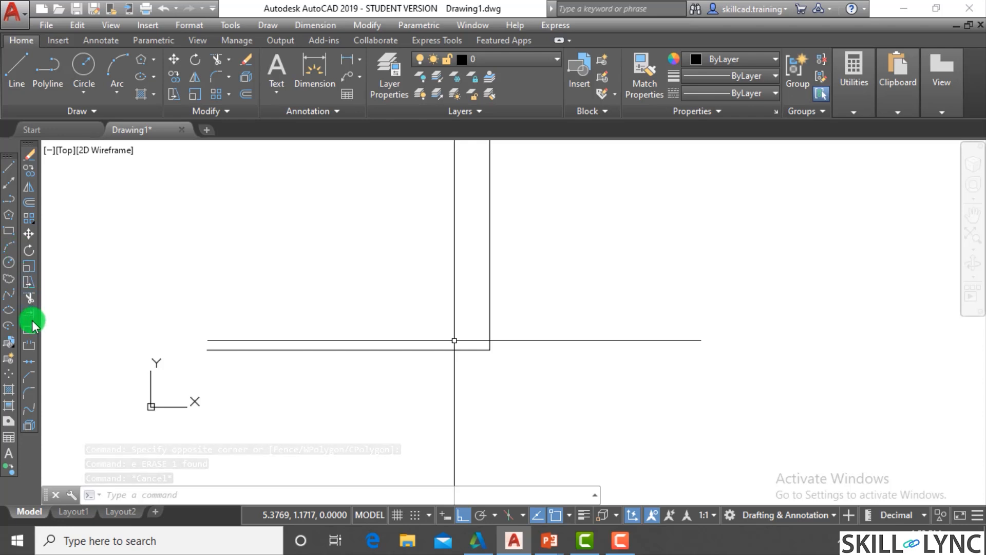
- Fillet the corner between the horizontal and vertical lines with radius 1 in trim mode
{"action": "left_click", "coordinate": [229, 78]}
{"action": "left_click", "coordinate": [236, 98]}
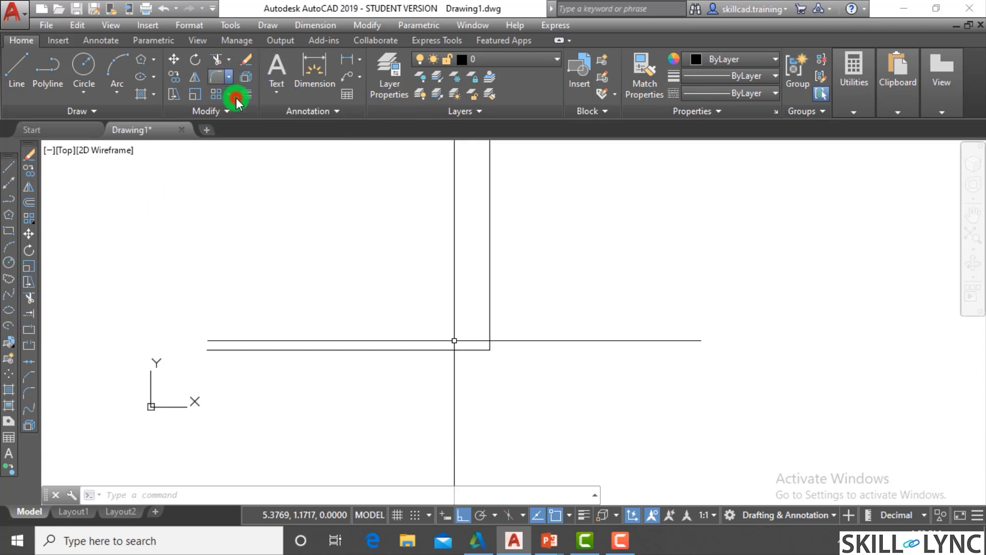
{"action": "left_click", "coordinate": [338, 495]}
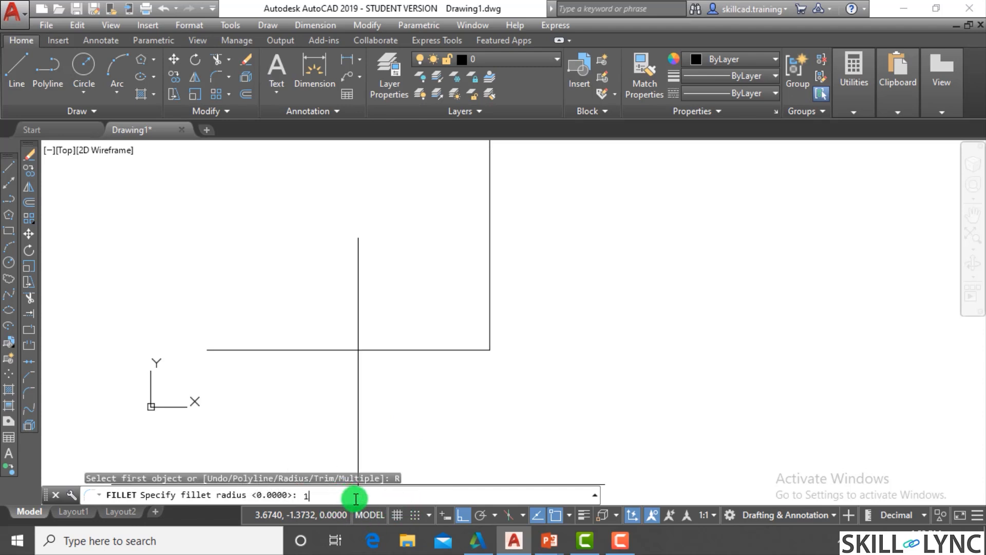
{"action": "type", "text": "1"}
{"action": "key", "text": "Return"}
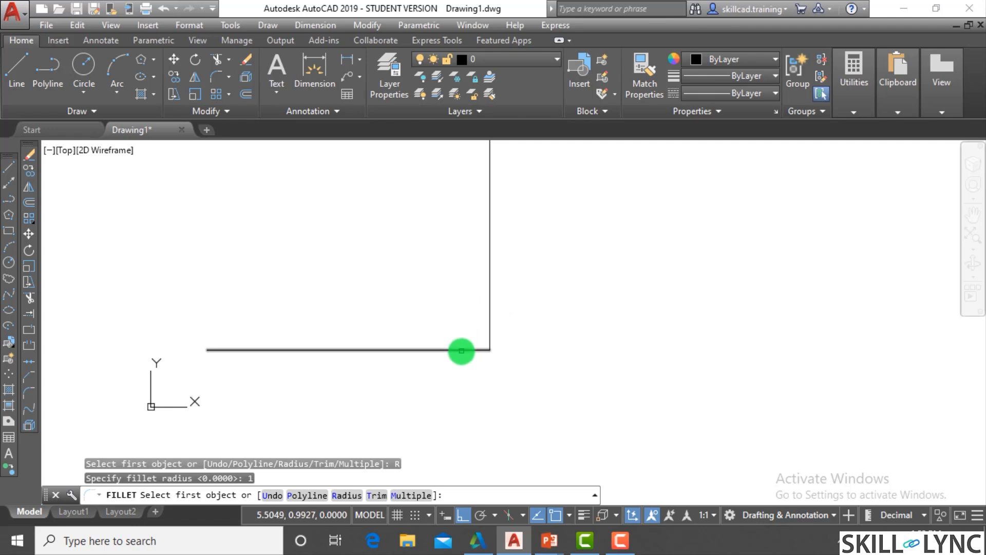
{"action": "left_click", "coordinate": [462, 350]}
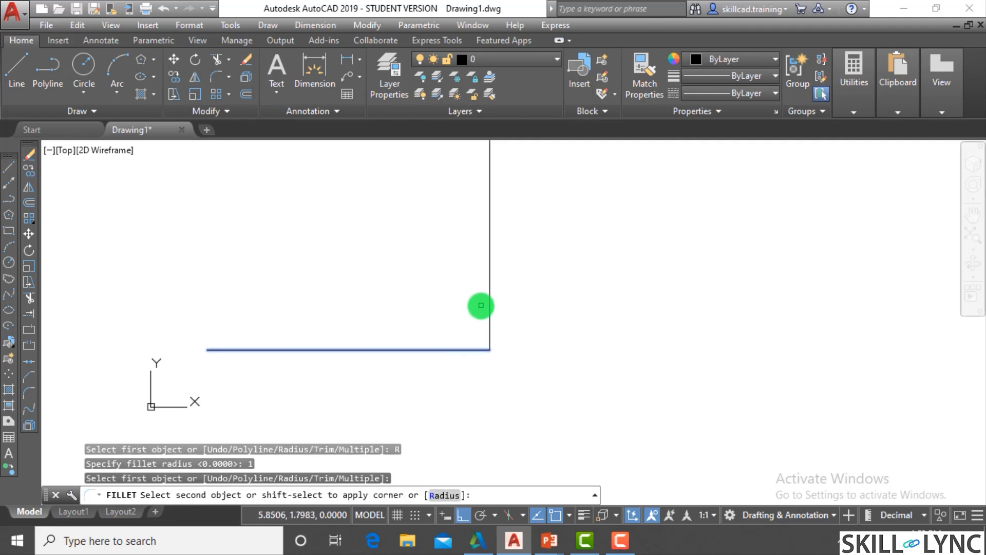
{"action": "left_click", "coordinate": [489, 297]}
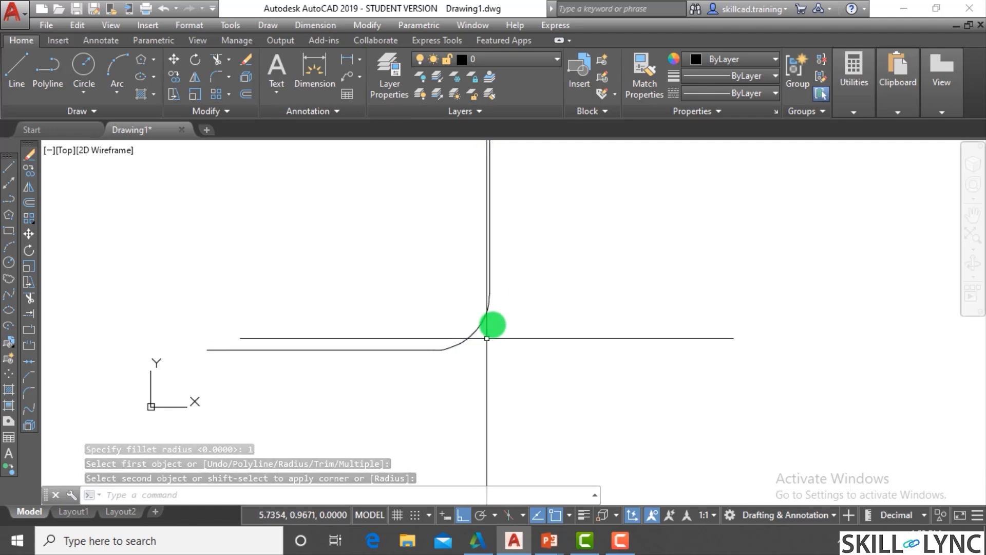
- Undo the trimmed fillet and fillet the same corner with the No trim option and radius 1
{"action": "type", "text": "u"}
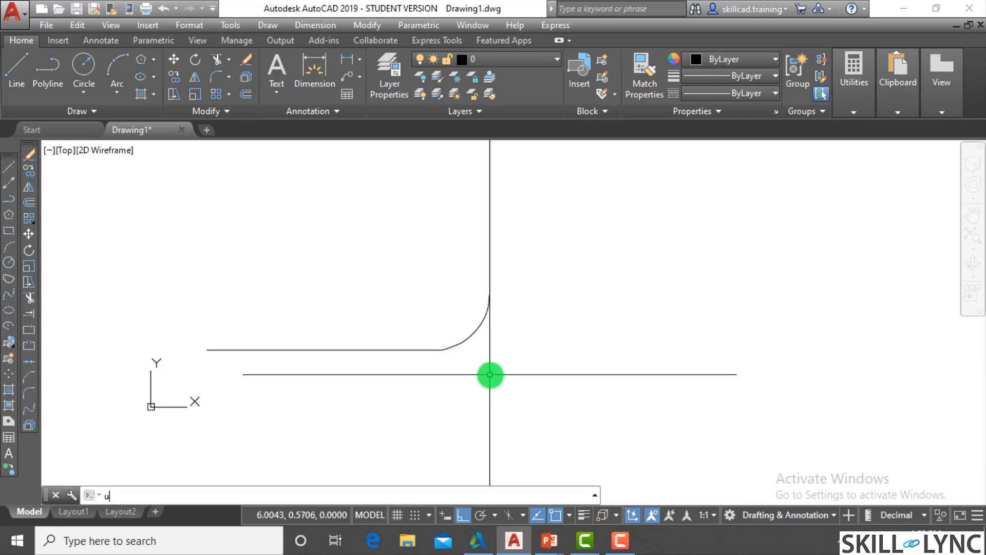
{"action": "key", "text": "Return"}
{"action": "type", "text": "f"}
{"action": "key", "text": "Return"}
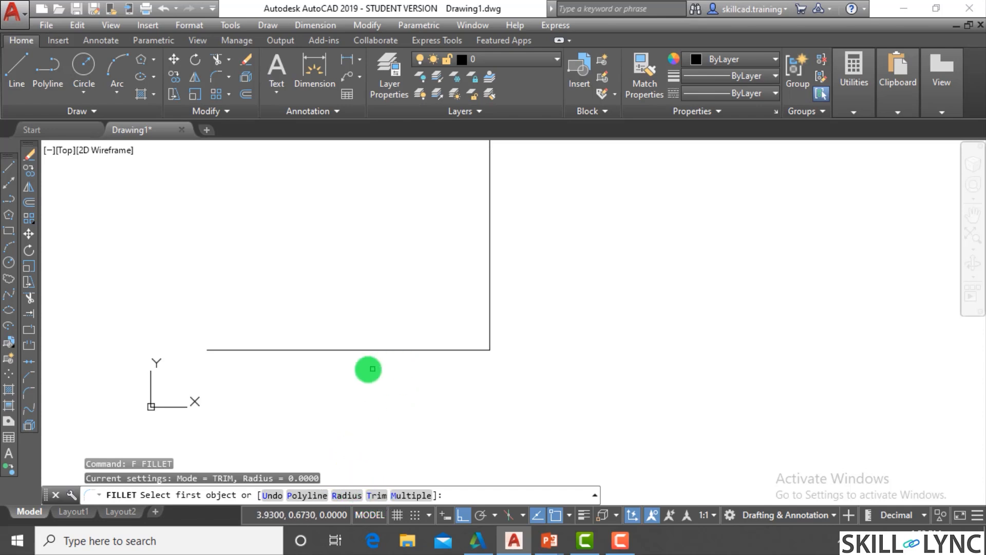
{"action": "left_click", "coordinate": [380, 495]}
{"action": "left_click", "coordinate": [294, 495]}
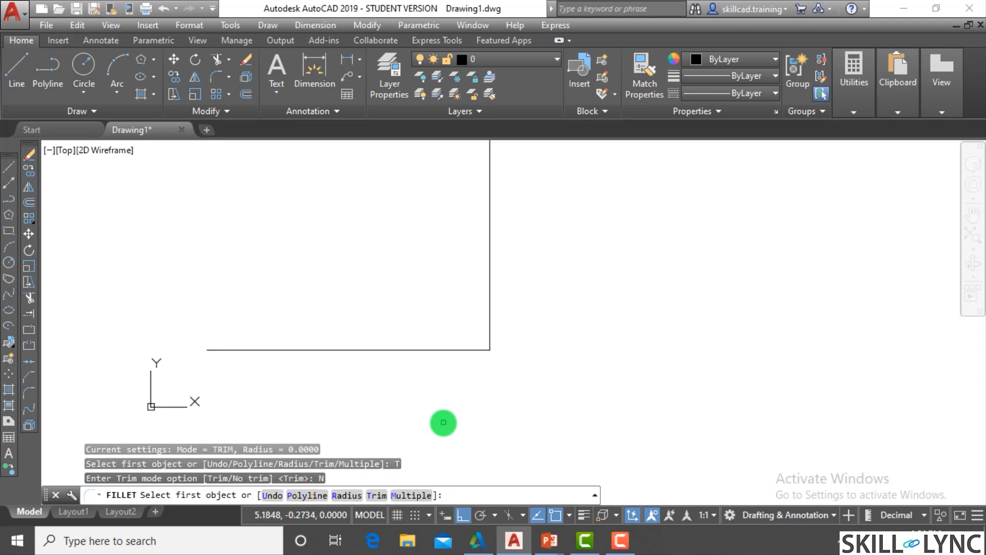
{"action": "type", "text": "r"}
{"action": "key", "text": "Return"}
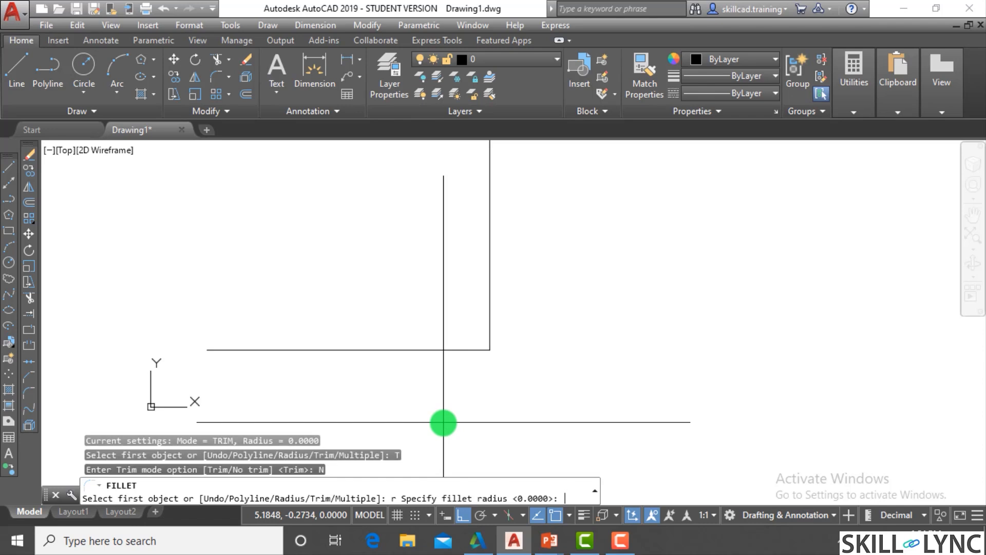
{"action": "key", "text": "Return"}
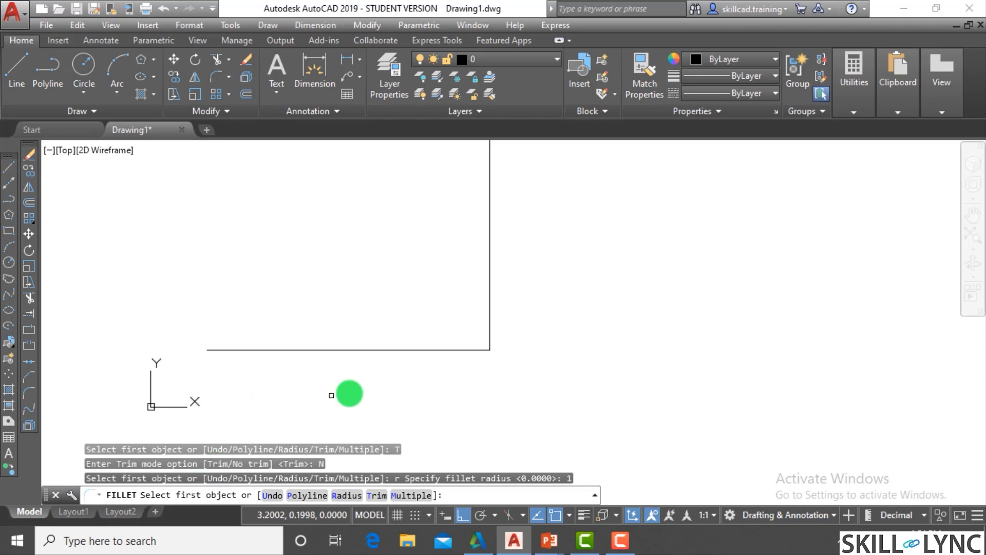
{"action": "left_click", "coordinate": [399, 350]}
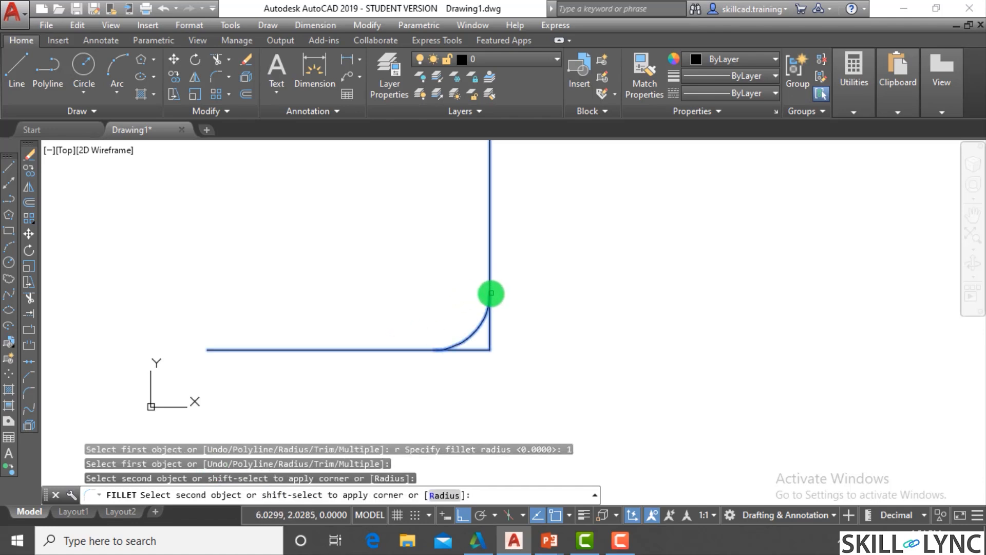
{"action": "left_click", "coordinate": [491, 294]}
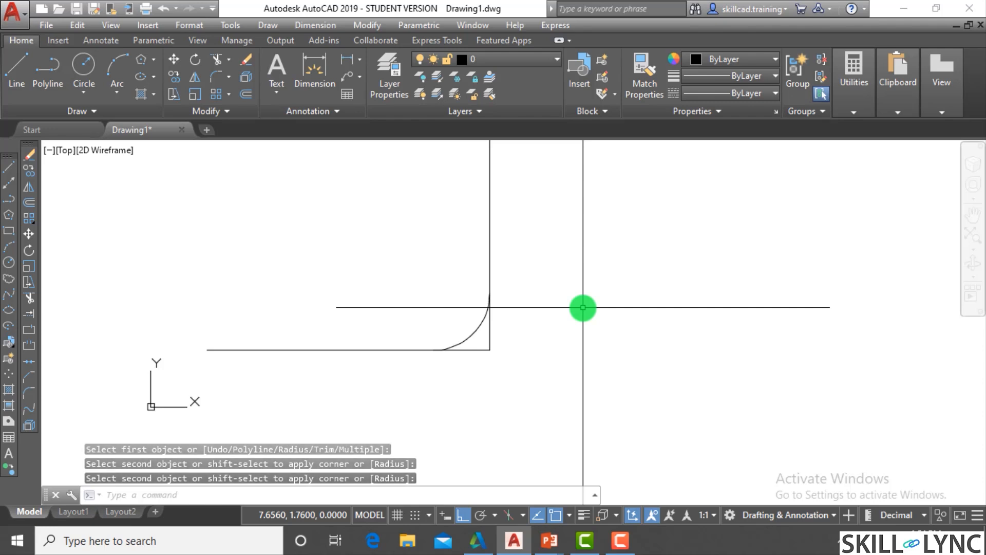
{"action": "scroll", "coordinate": [491, 341], "scroll_direction": "up", "scroll_amount": 5}
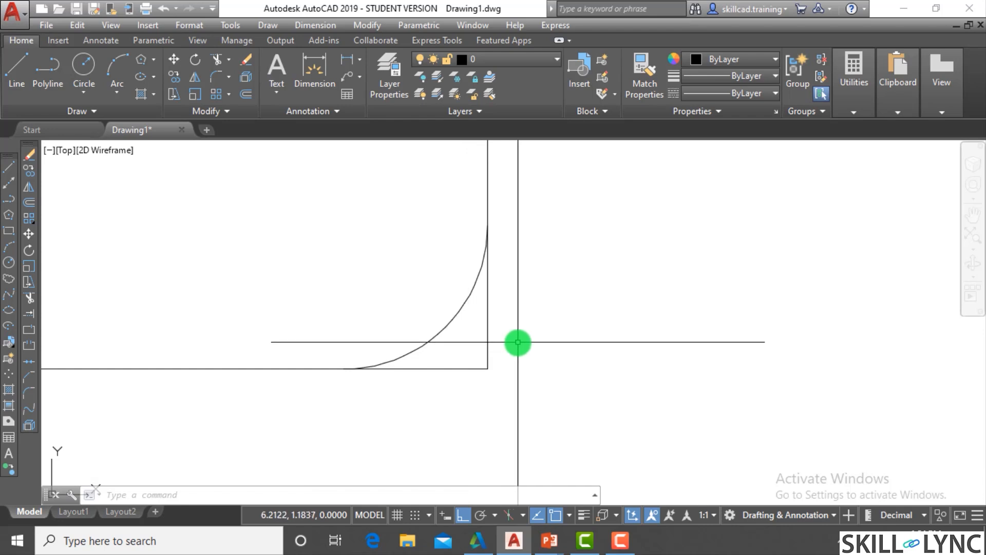
- Undo the No trim fillet at the corner of the two lines
{"action": "type", "text": "u"}
{"action": "key", "text": "Return"}
{"action": "key", "text": "Return"}
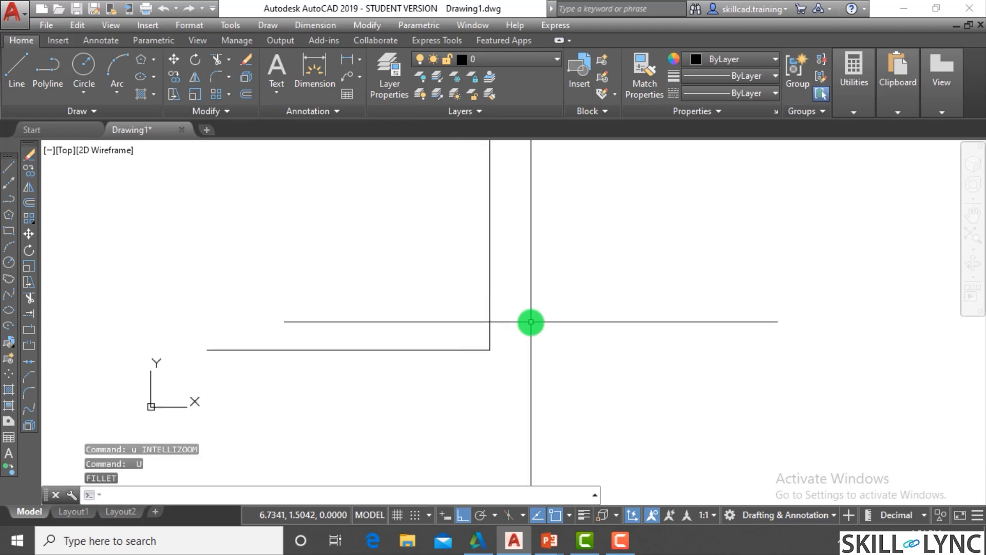
{"action": "type", "text": "f"}
{"action": "key", "text": "Return"}
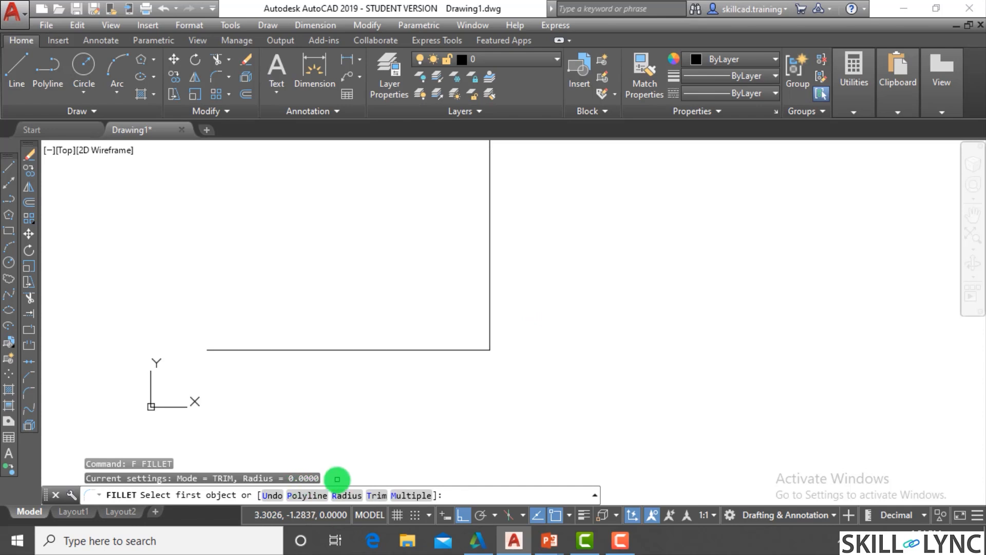
{"action": "key", "text": "Escape"}
{"action": "key", "text": "Escape"}
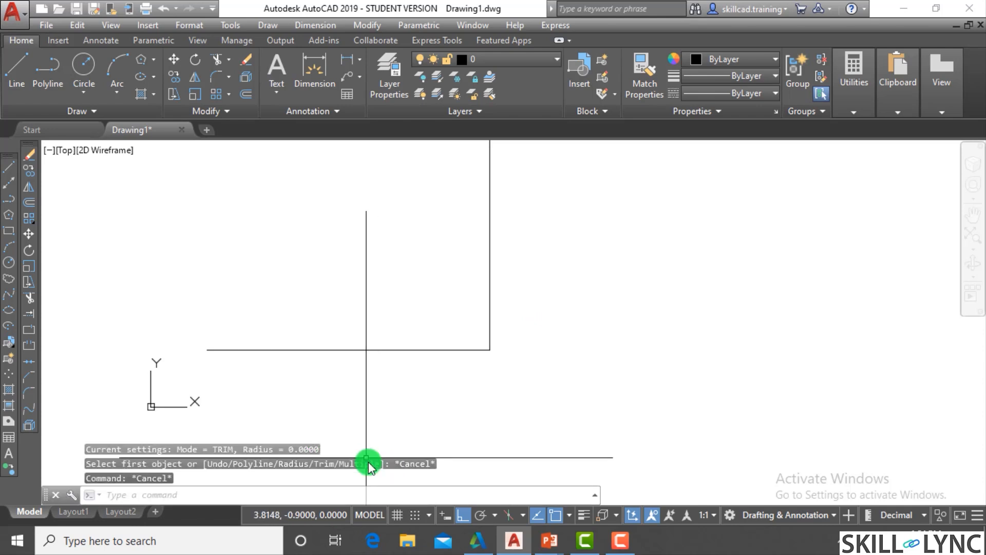
- Draw a circle with a radius of about 1.33 to the right of the vertical line
{"action": "scroll", "coordinate": [620, 319], "scroll_direction": "down", "scroll_amount": 2}
{"action": "middle_click_drag", "start_coordinate": [620, 318], "coordinate": [405, 381]}
{"action": "key", "text": "Escape"}
{"action": "key", "text": "Escape"}
{"action": "type", "text": "c"}
{"action": "key", "text": "Return"}
{"action": "left_click", "coordinate": [431, 319]}
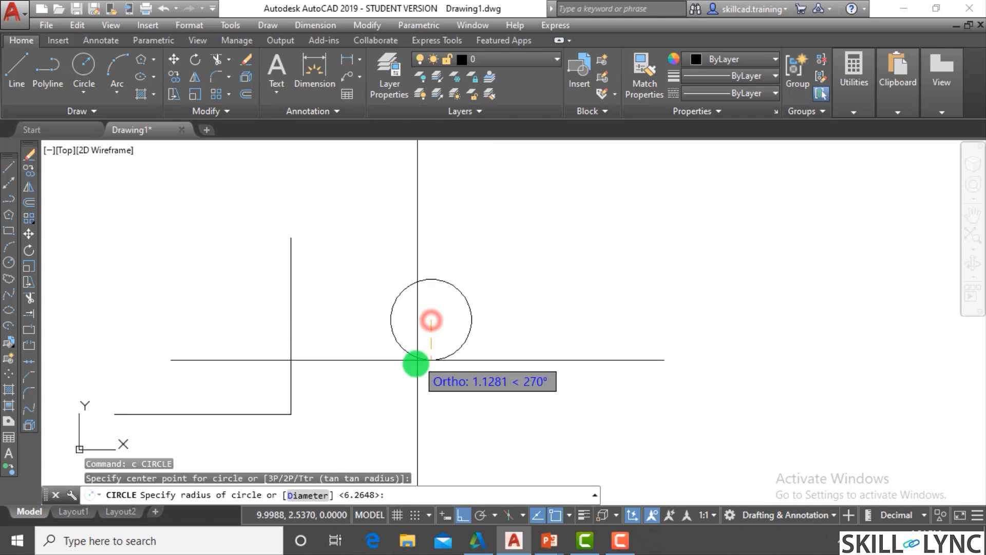
{"action": "left_click", "coordinate": [422, 366]}
- Draw a second, slightly smaller circle below the first so that it overlaps the first circle's lower edge
{"action": "key", "text": "Return"}
{"action": "left_click", "coordinate": [440, 397]}
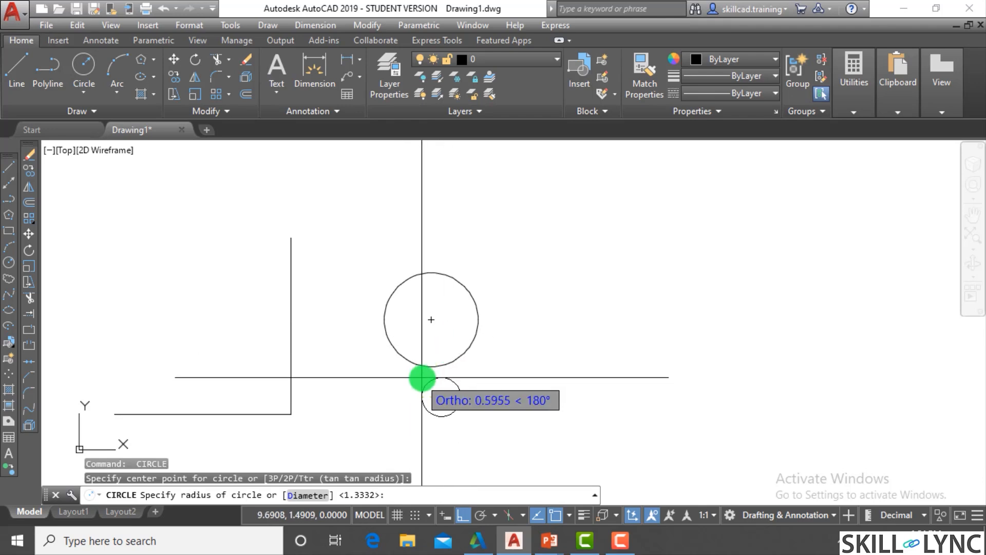
{"action": "scroll", "coordinate": [432, 368], "scroll_direction": "up", "scroll_amount": 4}
{"action": "left_click", "coordinate": [430, 340]}
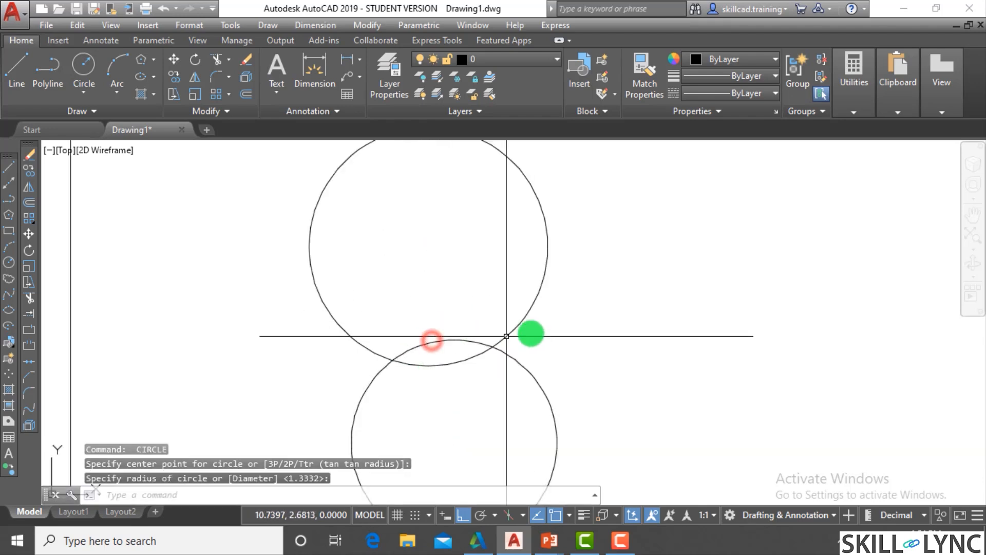
{"action": "key", "text": "Escape"}
{"action": "key", "text": "Escape"}
{"action": "scroll", "coordinate": [530, 332], "scroll_direction": "down", "scroll_amount": 4}
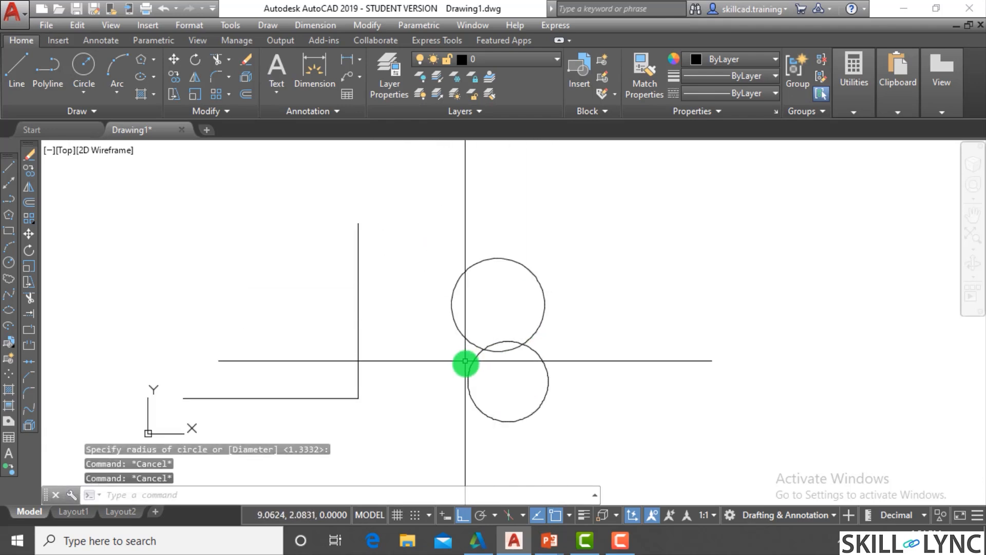
- Draw a stepped four-segment polyline right of the circles, running down, right, up and right
{"action": "scroll", "coordinate": [508, 363], "scroll_direction": "down", "scroll_amount": 2}
{"action": "scroll", "coordinate": [599, 337], "scroll_direction": "up", "scroll_amount": 2}
{"action": "key", "text": "Escape"}
{"action": "type", "text": "pl"}
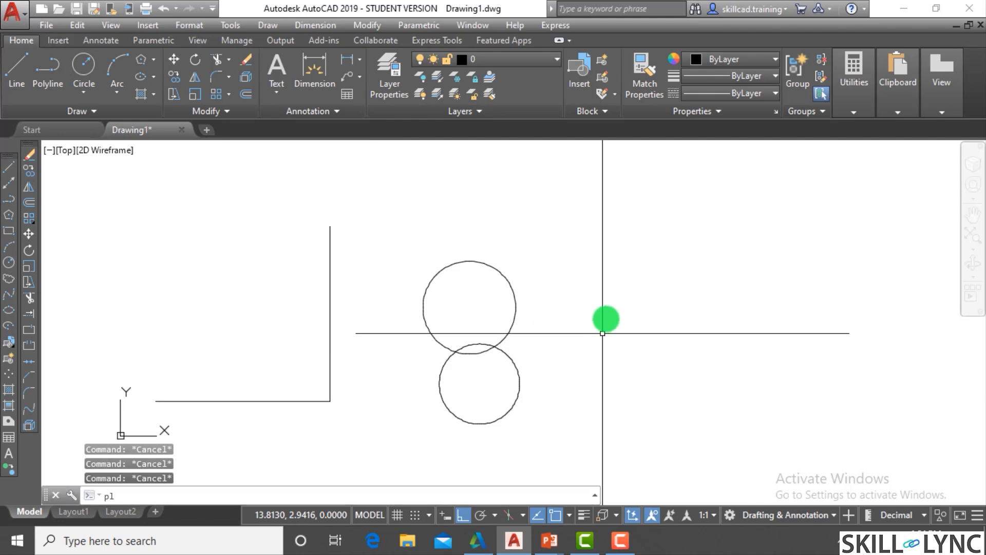
{"action": "key", "text": "Return"}
{"action": "left_click", "coordinate": [554, 223]}
{"action": "left_click", "coordinate": [628, 347]}
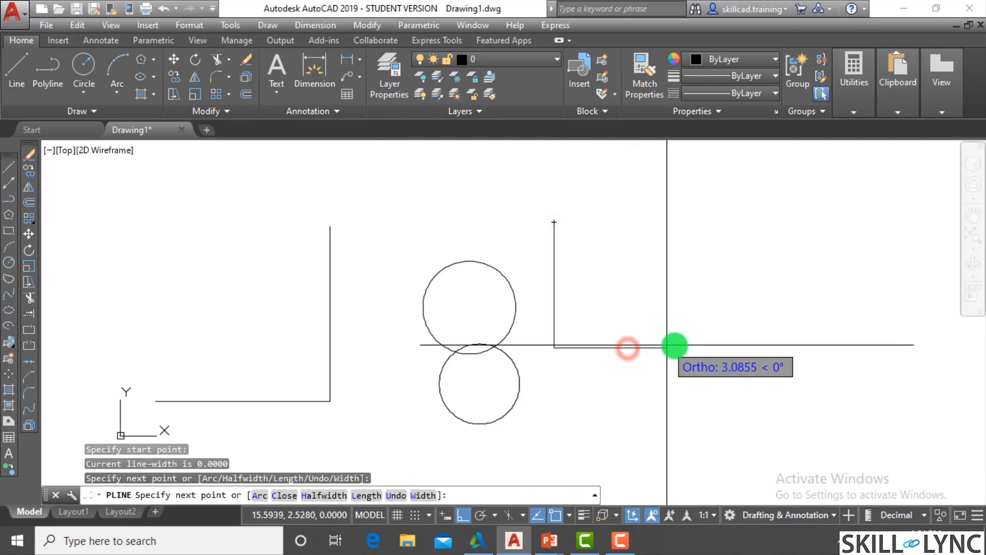
{"action": "left_click", "coordinate": [698, 347]}
{"action": "left_click", "coordinate": [698, 290]}
{"action": "left_click", "coordinate": [737, 285]}
{"action": "key", "text": "Escape"}
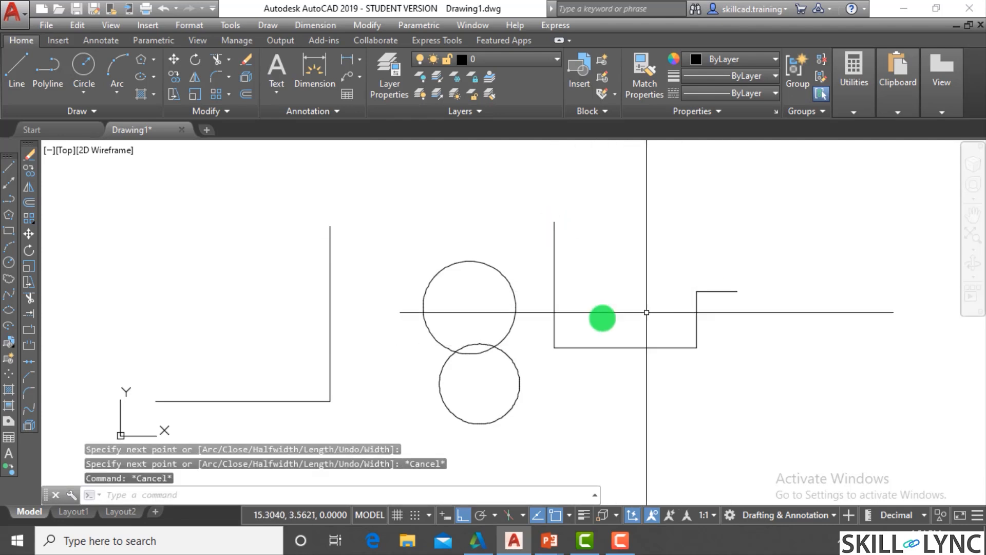
- Erase the stepped polyline to the right of the circles
{"action": "left_click", "coordinate": [748, 347]}
{"action": "left_click", "coordinate": [548, 256]}
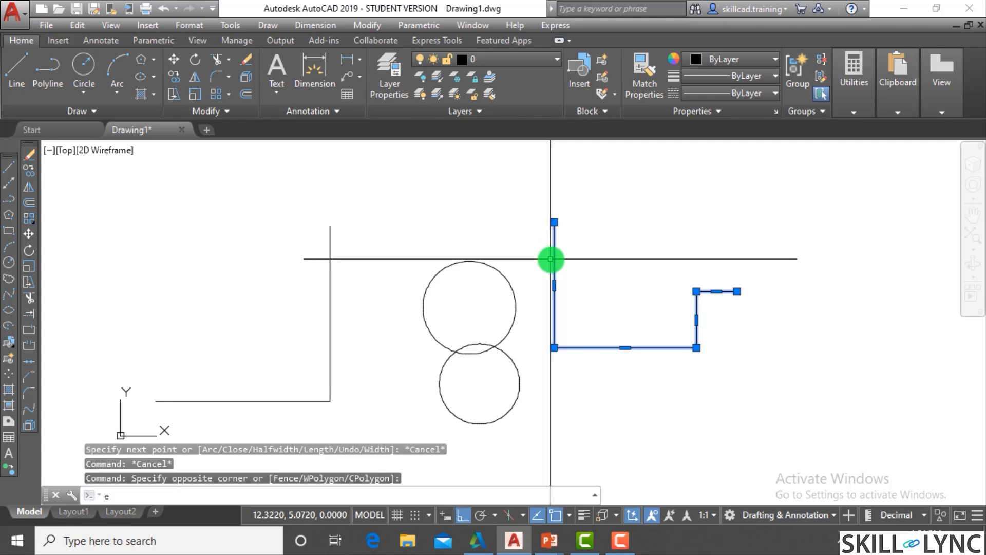
{"action": "key", "text": "Delete"}
- Draw a larger stepped four-segment polyline right of the circles, running down, right, up and right
{"action": "type", "text": "pl"}
{"action": "key", "text": "Return"}
{"action": "left_click", "coordinate": [576, 171]}
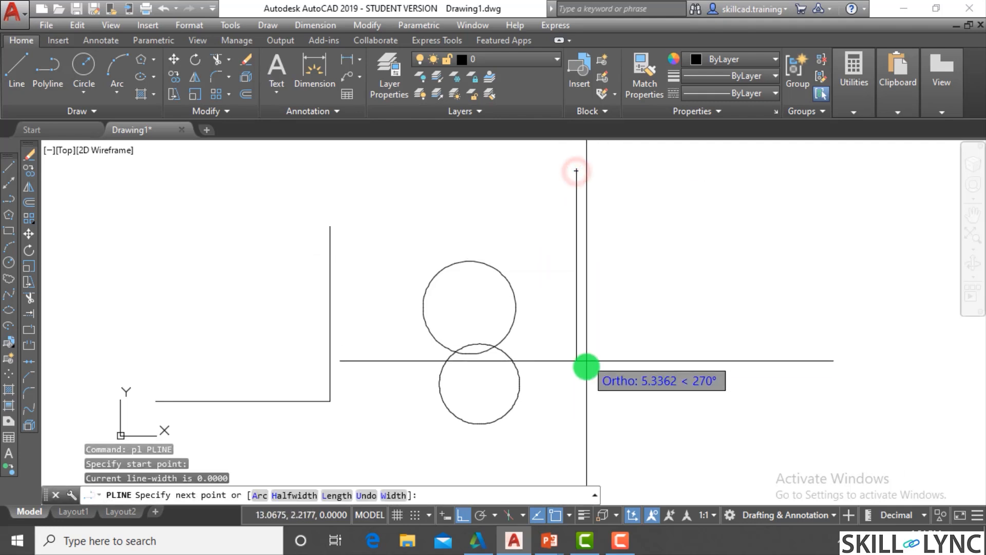
{"action": "left_click", "coordinate": [577, 391]}
{"action": "left_click", "coordinate": [759, 390]}
{"action": "left_click", "coordinate": [759, 276]}
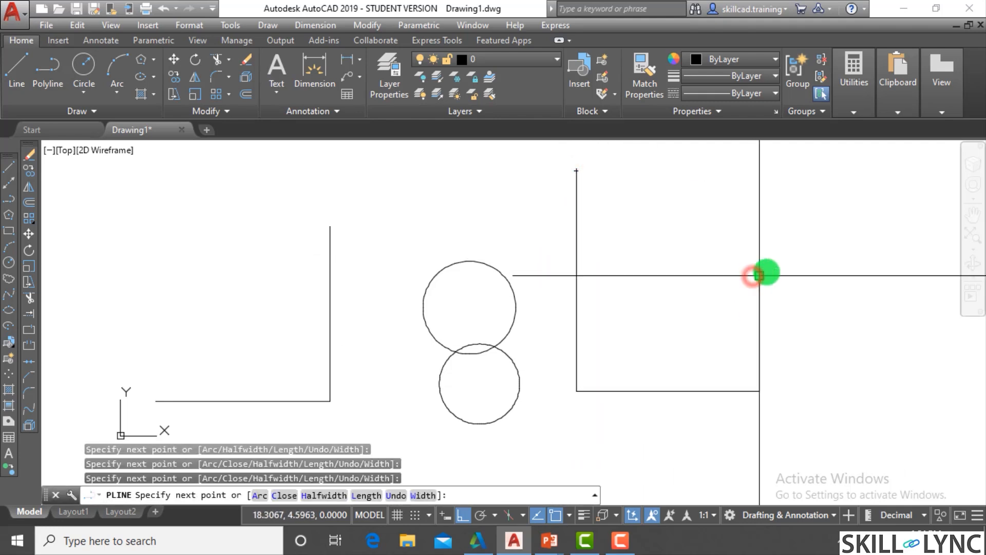
{"action": "left_click", "coordinate": [907, 279]}
{"action": "key", "text": "Escape"}
{"action": "key", "text": "Escape"}
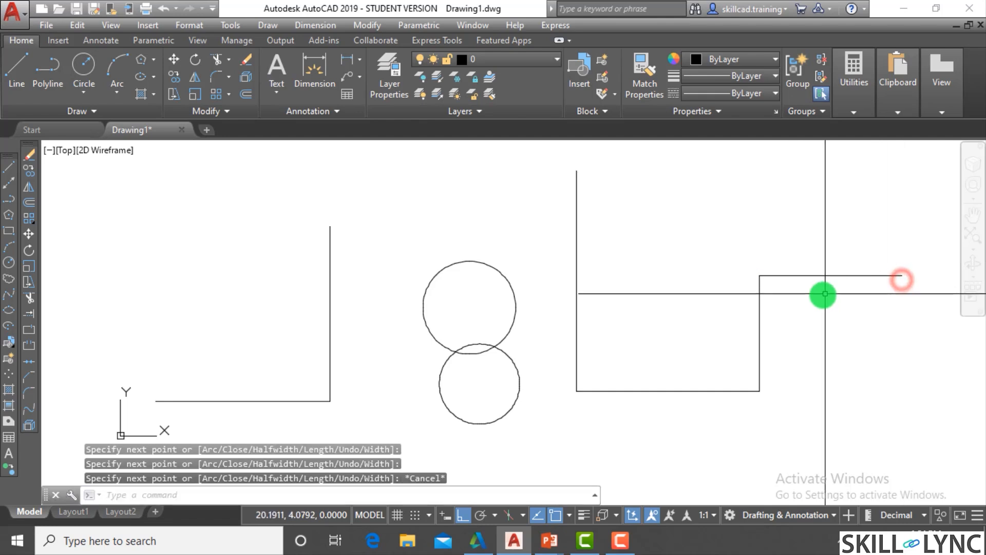
- Draw a tall rectangle to the left of the two lines that form a corner
{"action": "scroll", "coordinate": [737, 324], "scroll_direction": "down", "scroll_amount": 3}
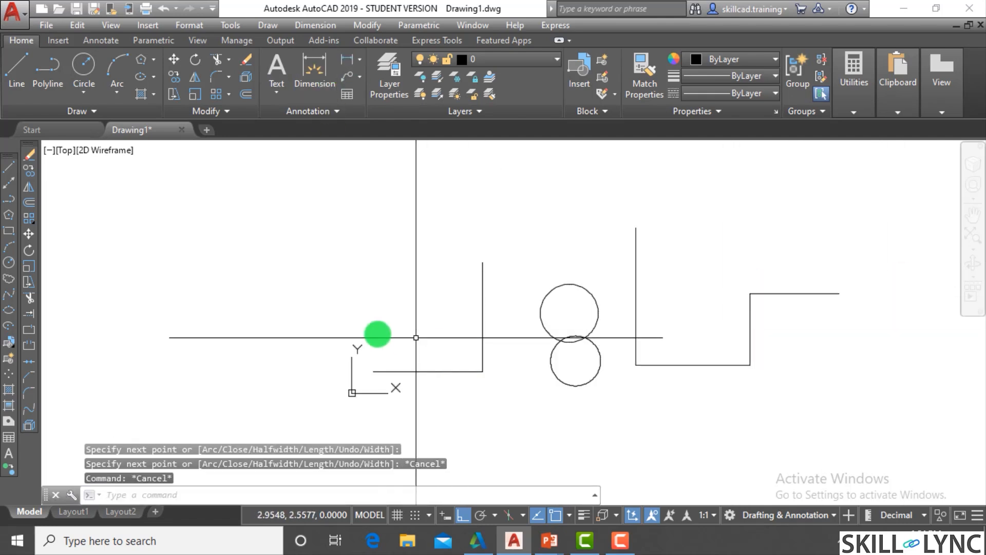
{"action": "type", "text": "rec"}
{"action": "key", "text": "Return"}
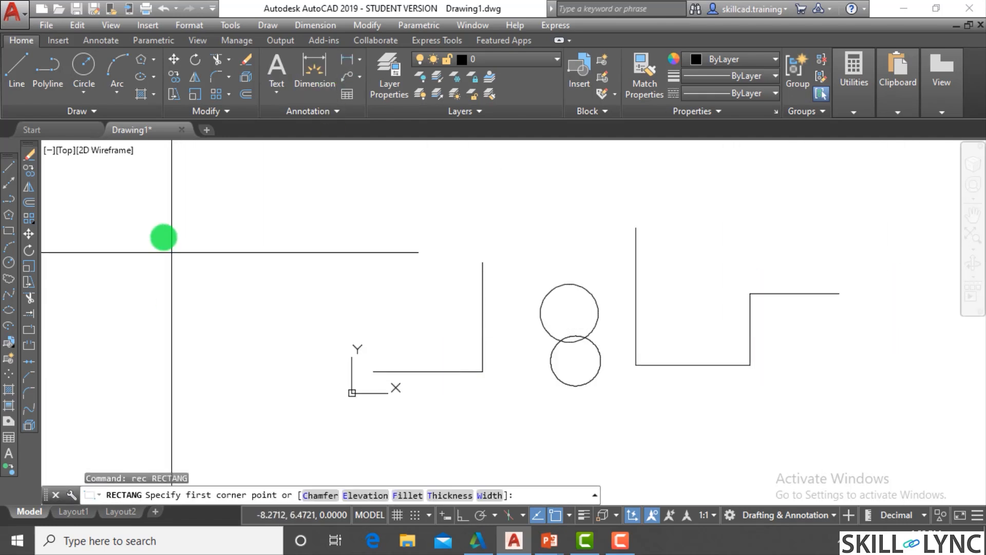
{"action": "left_click", "coordinate": [165, 215]}
{"action": "left_click", "coordinate": [303, 437]}
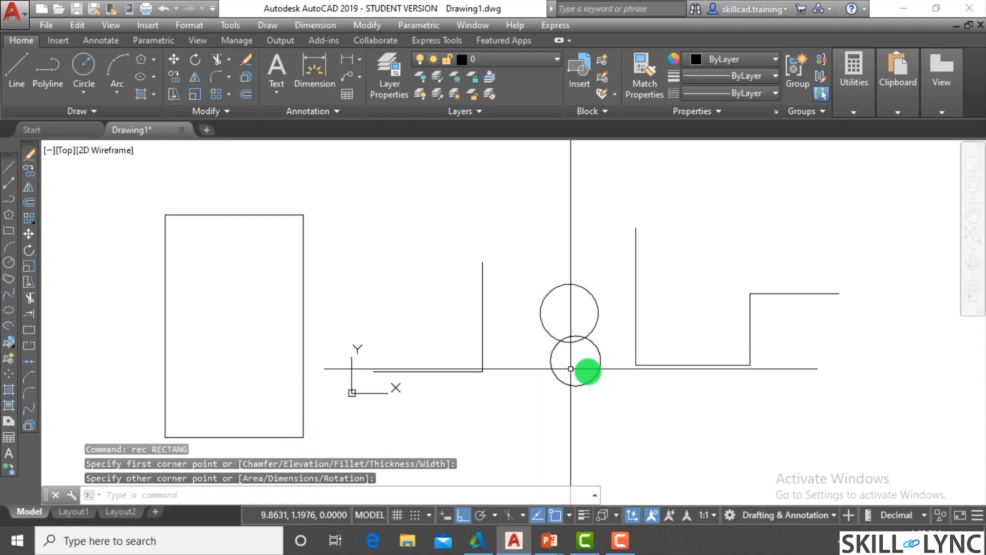
{"action": "key", "text": "Escape"}
{"action": "key", "text": "Escape"}
{"action": "scroll", "coordinate": [593, 360], "scroll_direction": "down", "scroll_amount": 2}
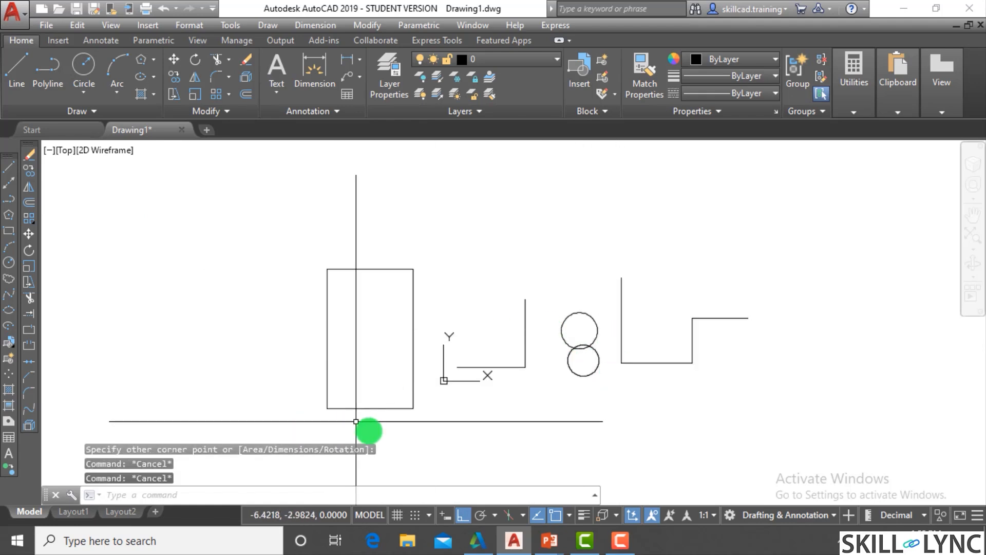
{"action": "left_click", "coordinate": [371, 431]}
{"action": "left_click", "coordinate": [367, 386]}
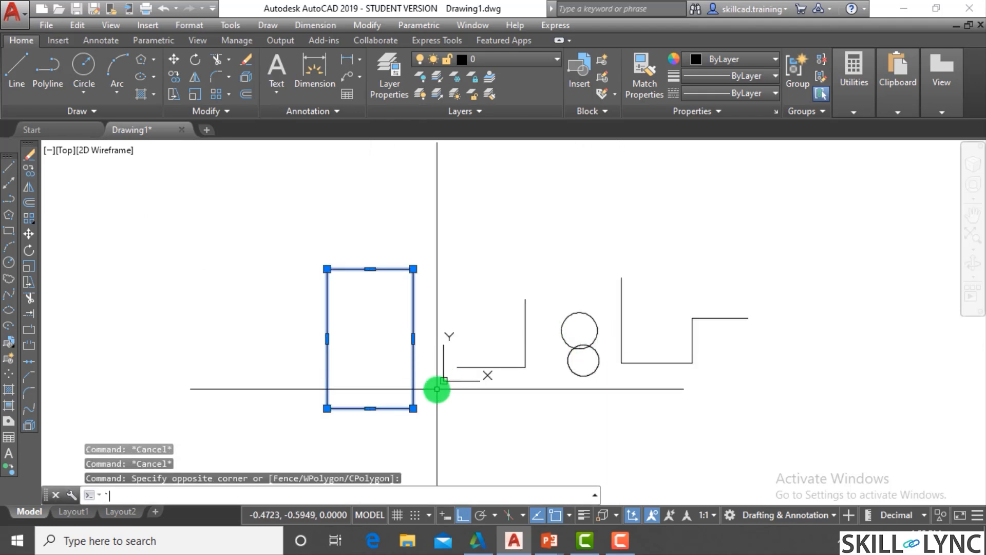
{"action": "key", "text": "Escape"}
{"action": "key", "text": "Escape"}
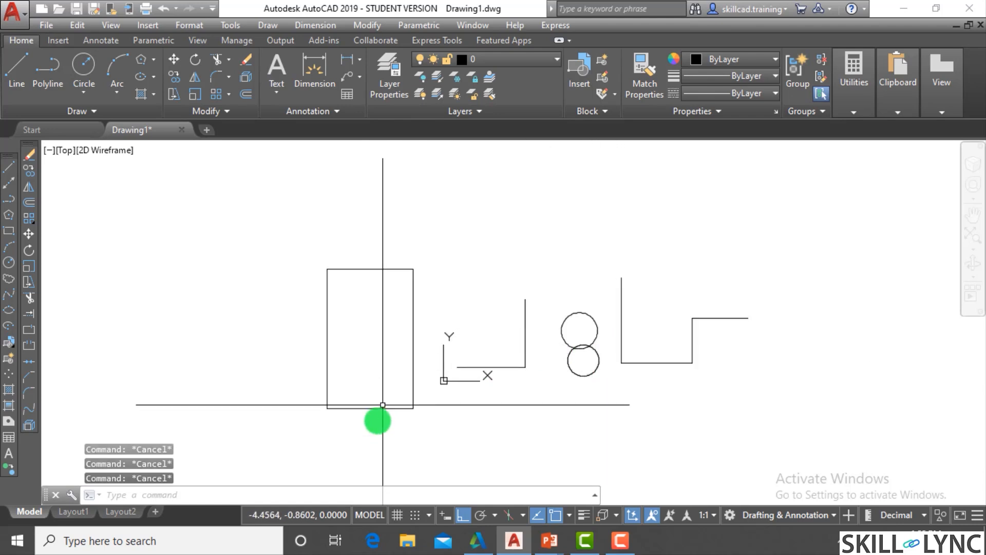
- Fillet the corner between the horizontal and vertical lines with a radius of 1
{"action": "scroll", "coordinate": [553, 378], "scroll_direction": "up", "scroll_amount": 4}
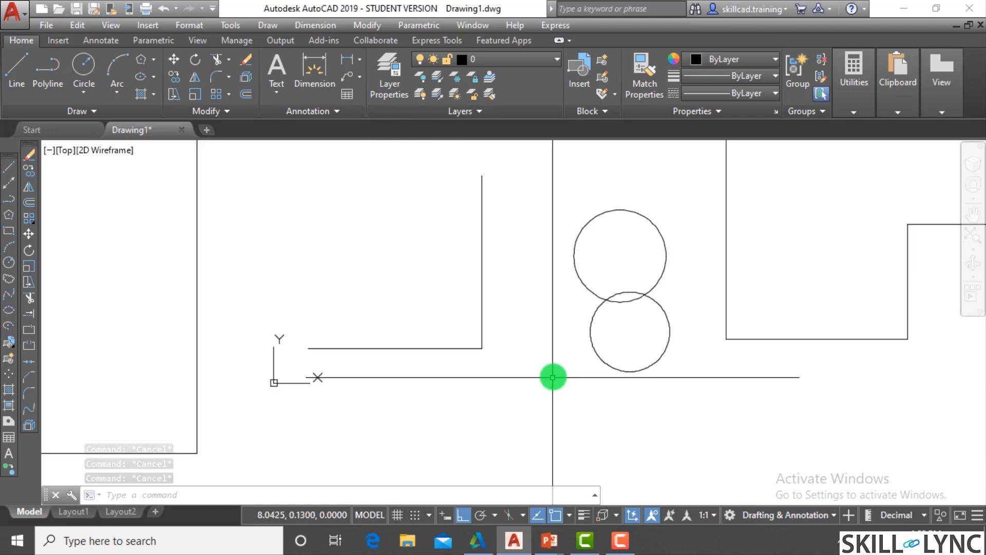
{"action": "scroll", "coordinate": [554, 378], "scroll_direction": "down", "scroll_amount": 2}
{"action": "type", "text": "F"}
{"action": "key", "text": "Return"}
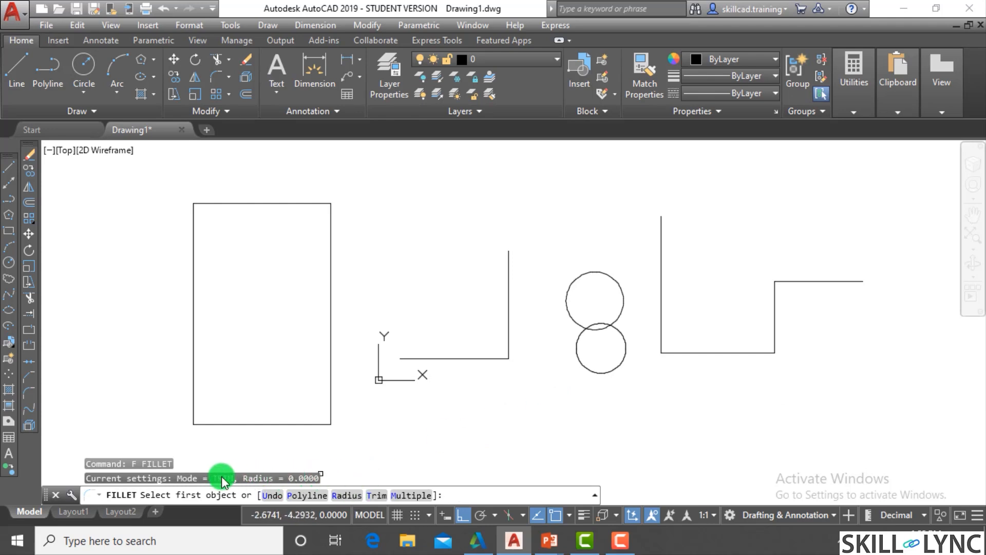
{"action": "left_click", "coordinate": [343, 495]}
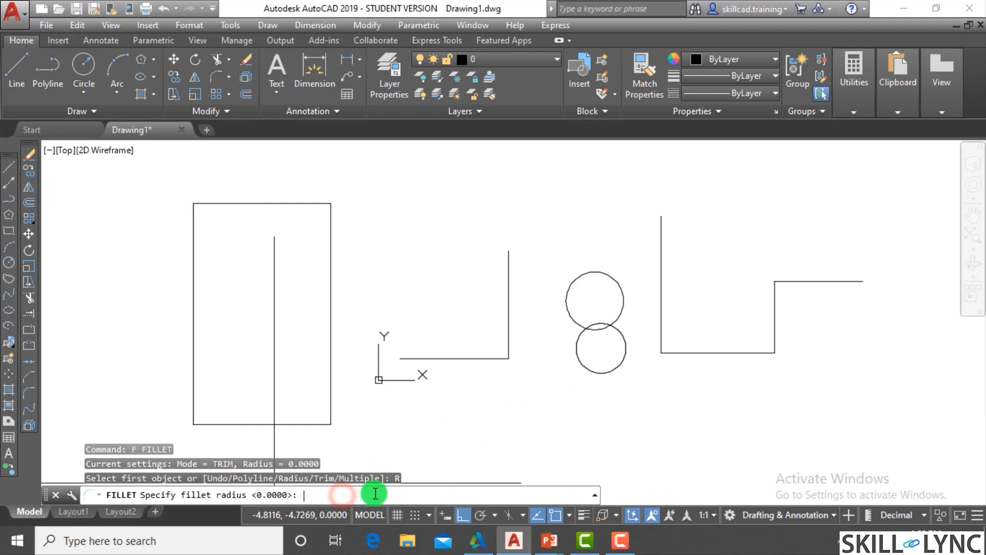
{"action": "key", "text": "Return"}
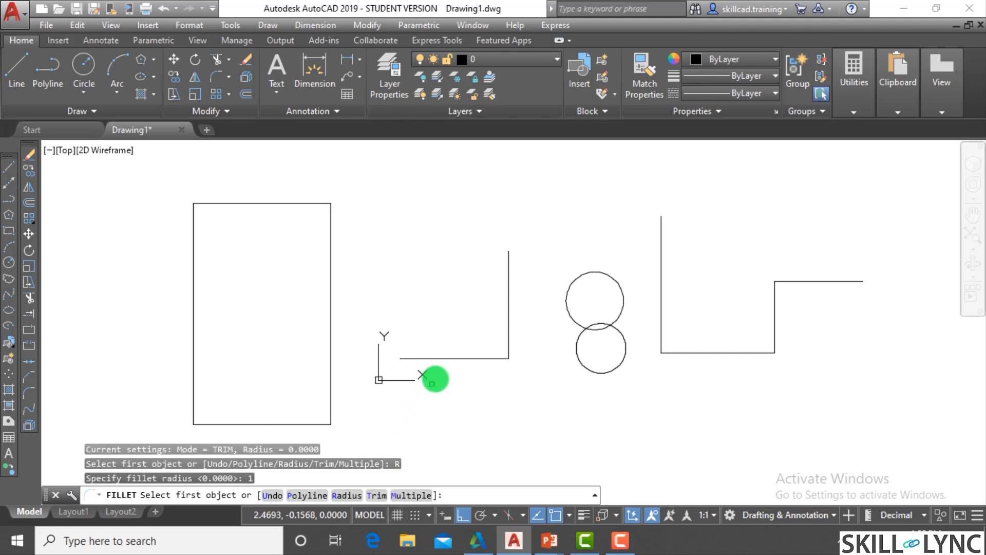
{"action": "left_click", "coordinate": [456, 357]}
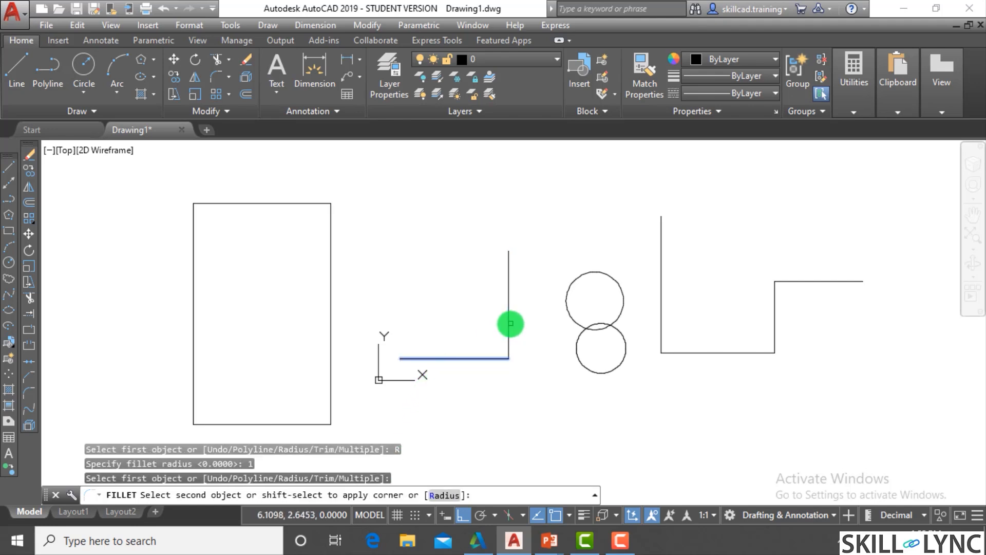
{"action": "left_click", "coordinate": [506, 339]}
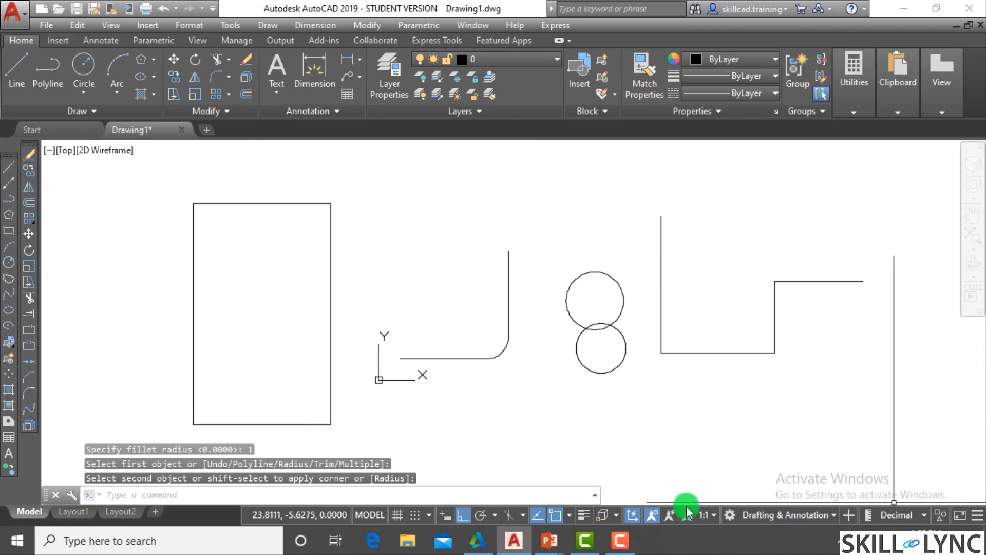
- Fillet the two overlapping circles to each other on both their left and right sides with the radius of 1
{"action": "scroll", "coordinate": [606, 320], "scroll_direction": "up", "scroll_amount": 2}
{"action": "key", "text": "Return"}
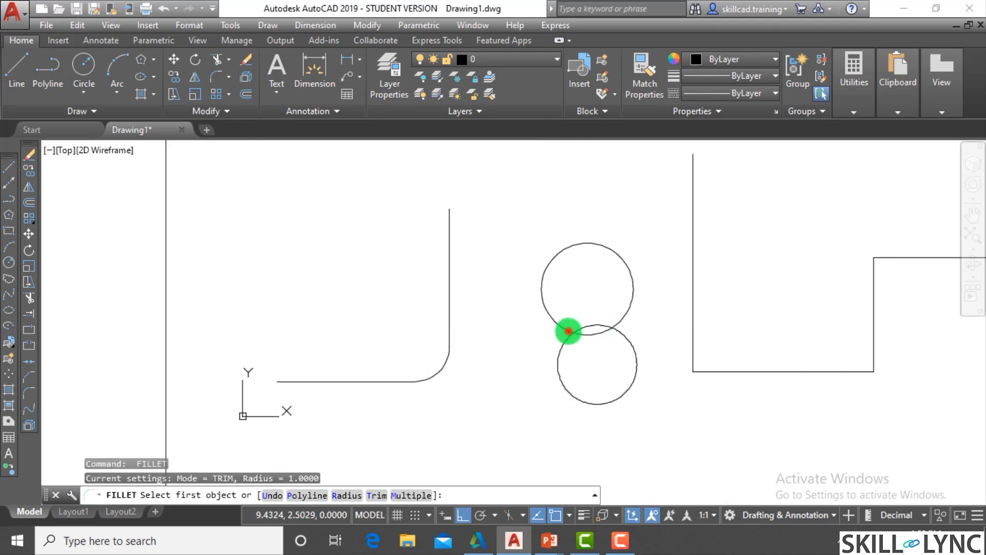
{"action": "left_click", "coordinate": [567, 332]}
{"action": "left_click", "coordinate": [566, 342]}
{"action": "key", "text": "Return"}
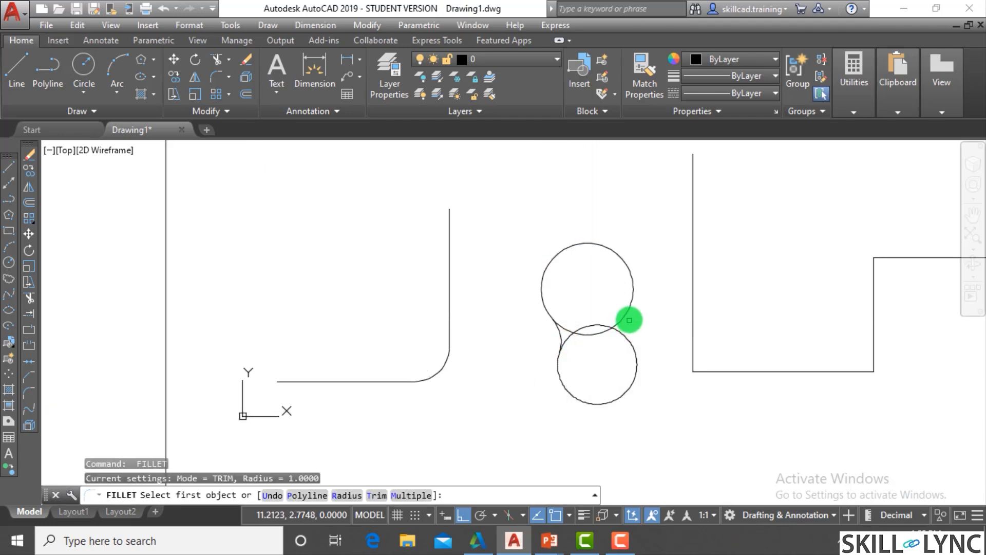
{"action": "left_click", "coordinate": [630, 312]}
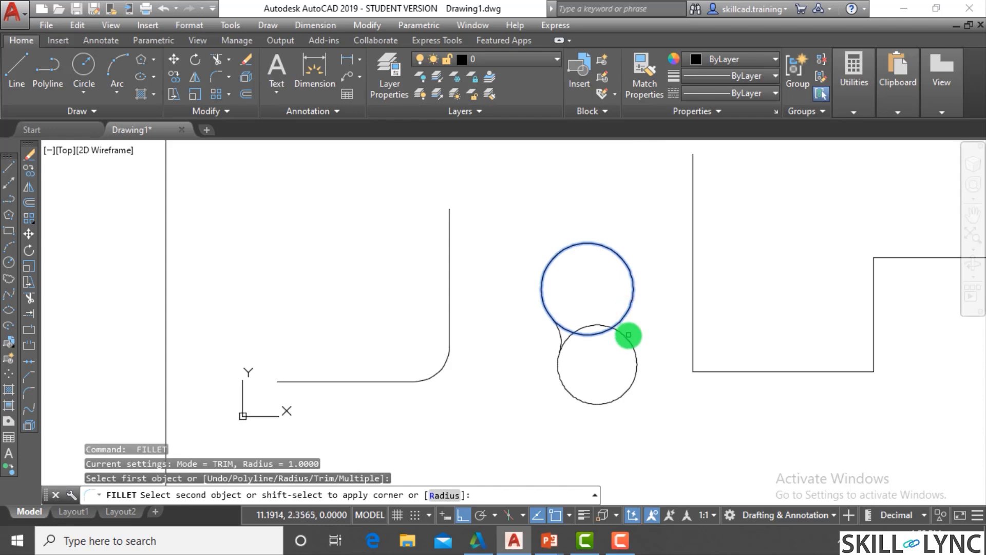
{"action": "left_click", "coordinate": [628, 335]}
- Fillet all corners of the stepped polyline at once using Fillet's Polyline option and a radius of 1
{"action": "scroll", "coordinate": [662, 387], "scroll_direction": "down", "scroll_amount": 2}
{"action": "scroll", "coordinate": [666, 385], "scroll_direction": "up", "scroll_amount": 2}
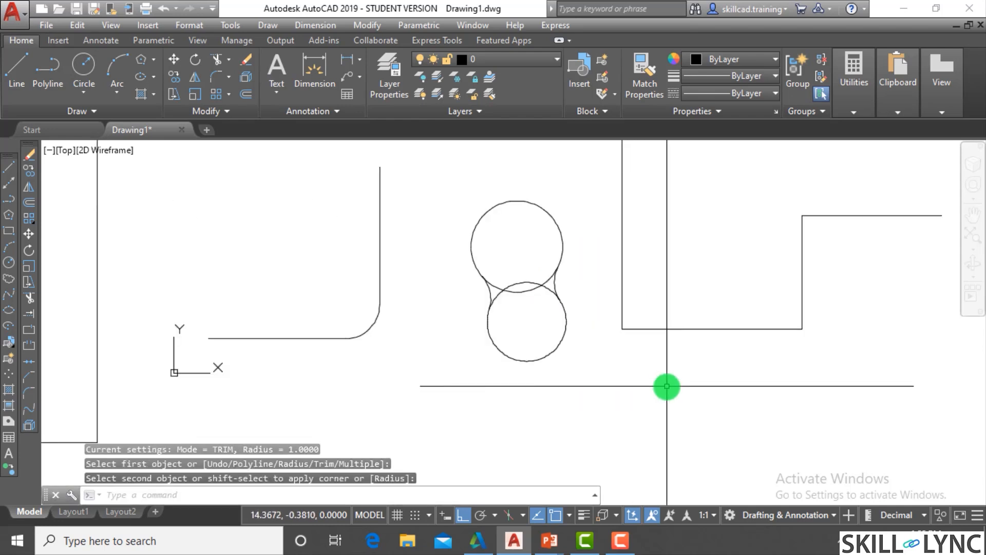
{"action": "scroll", "coordinate": [667, 386], "scroll_direction": "down", "scroll_amount": 2}
{"action": "type", "text": "f"}
{"action": "key", "text": "Return"}
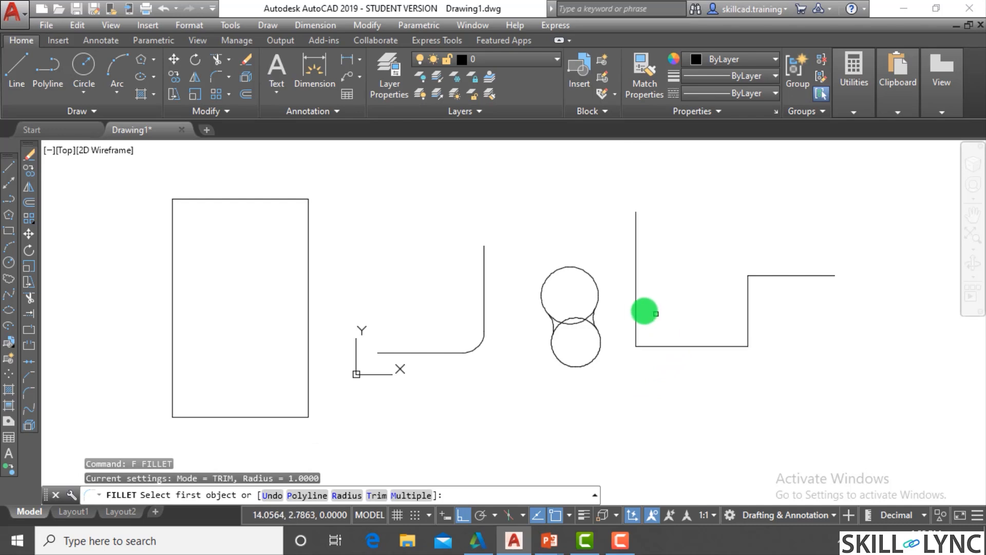
{"action": "key", "text": "Escape"}
{"action": "key", "text": "Return"}
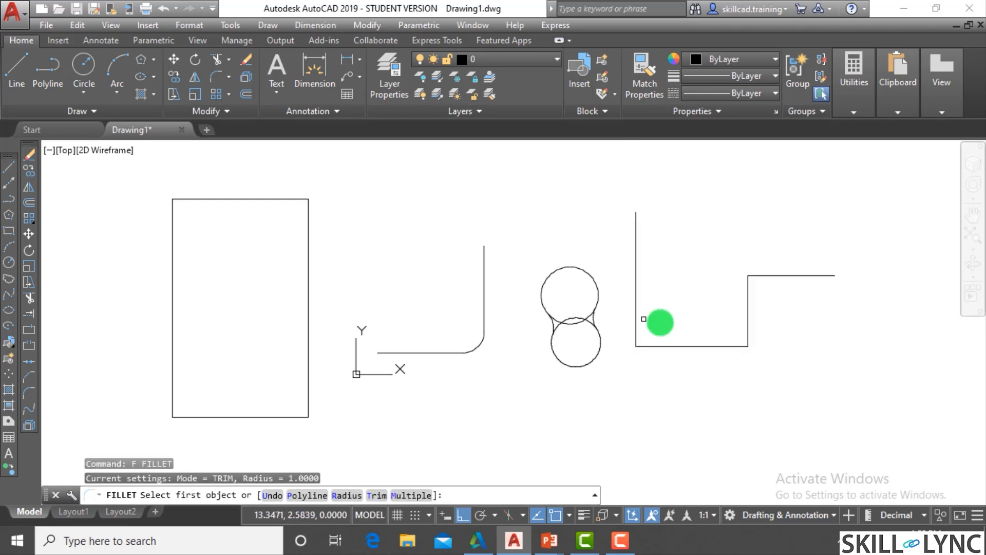
{"action": "left_click", "coordinate": [340, 494]}
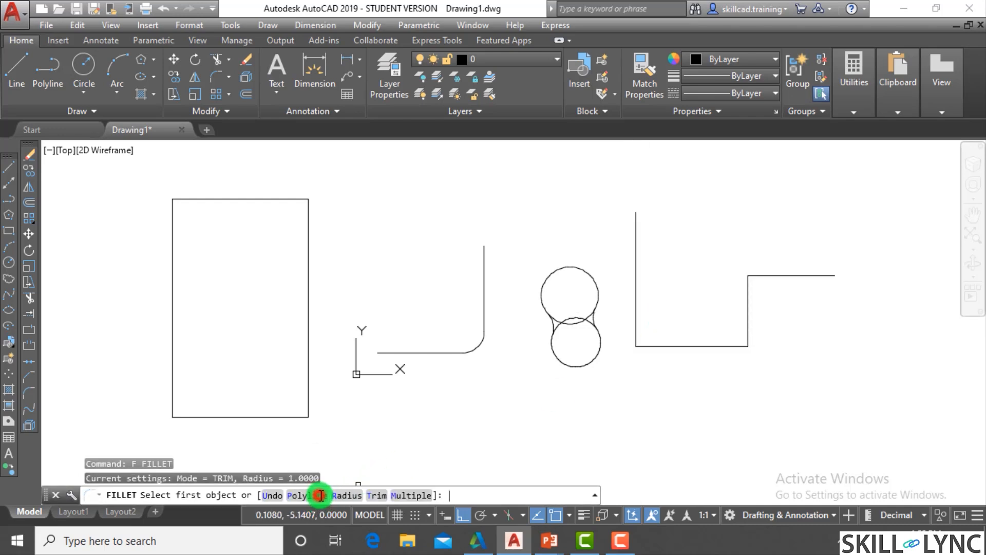
{"action": "left_click", "coordinate": [321, 494]}
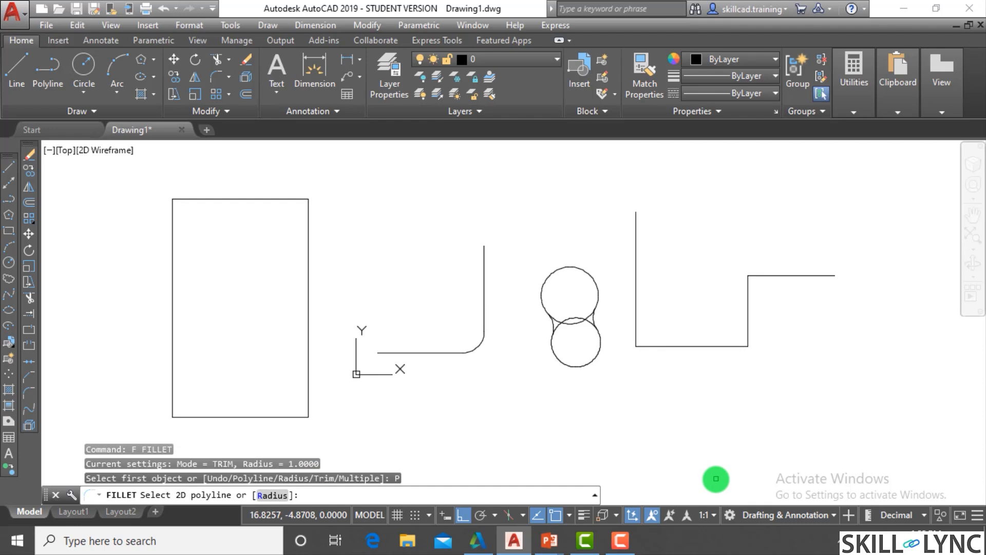
{"action": "type", "text": "r"}
{"action": "key", "text": "Return"}
{"action": "key", "text": "Return"}
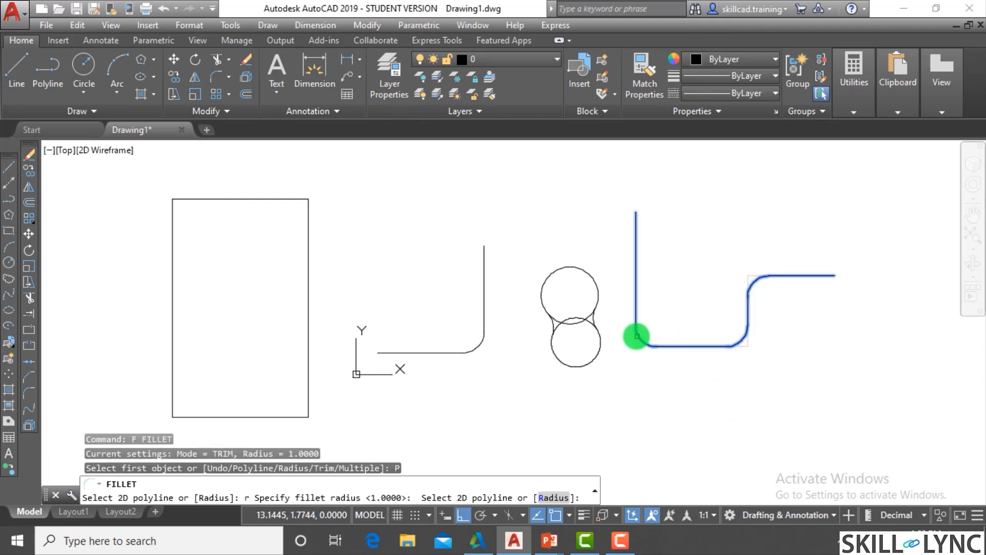
{"action": "left_click", "coordinate": [635, 329]}
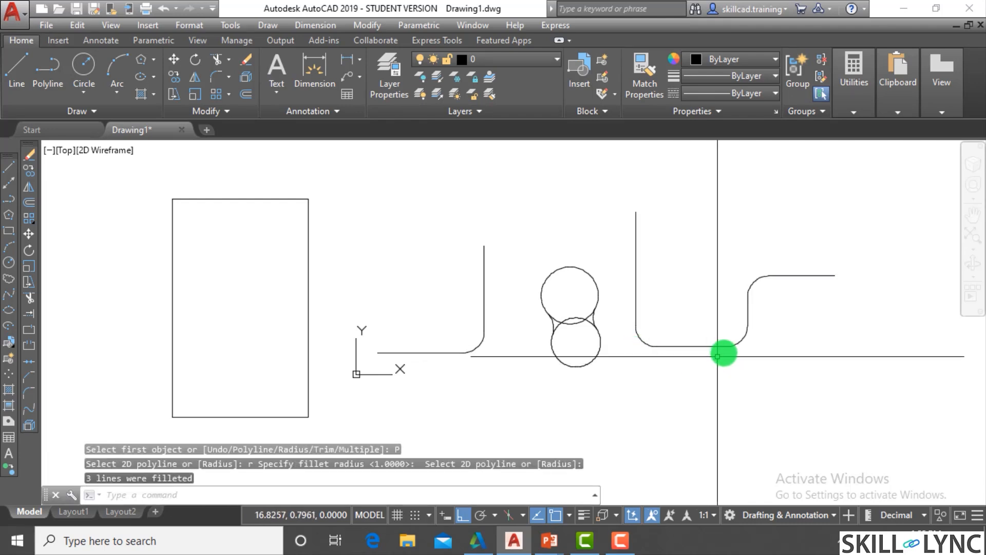
- Fillet all four corners of the rectangle at once using the Polyline option
{"action": "key", "text": "Return"}
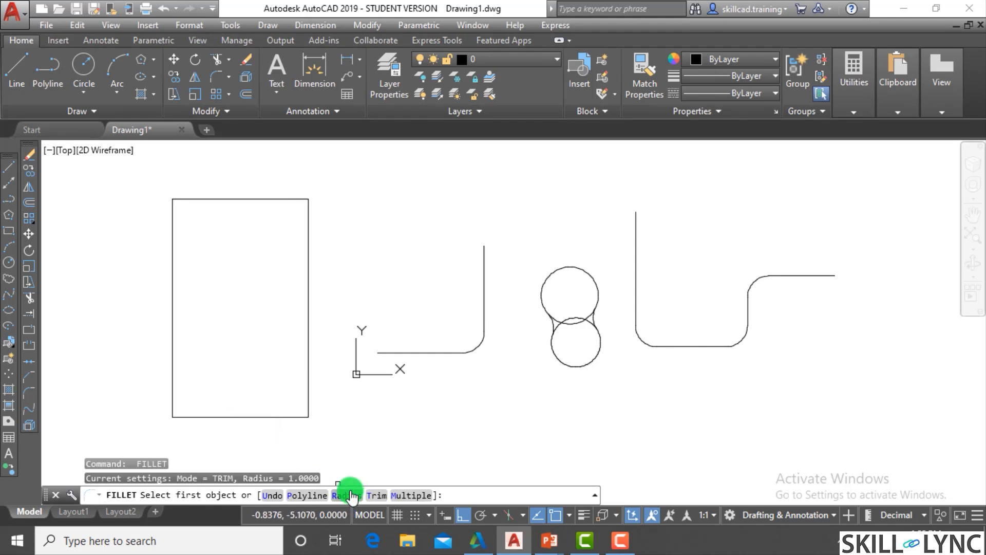
{"action": "left_click", "coordinate": [303, 495]}
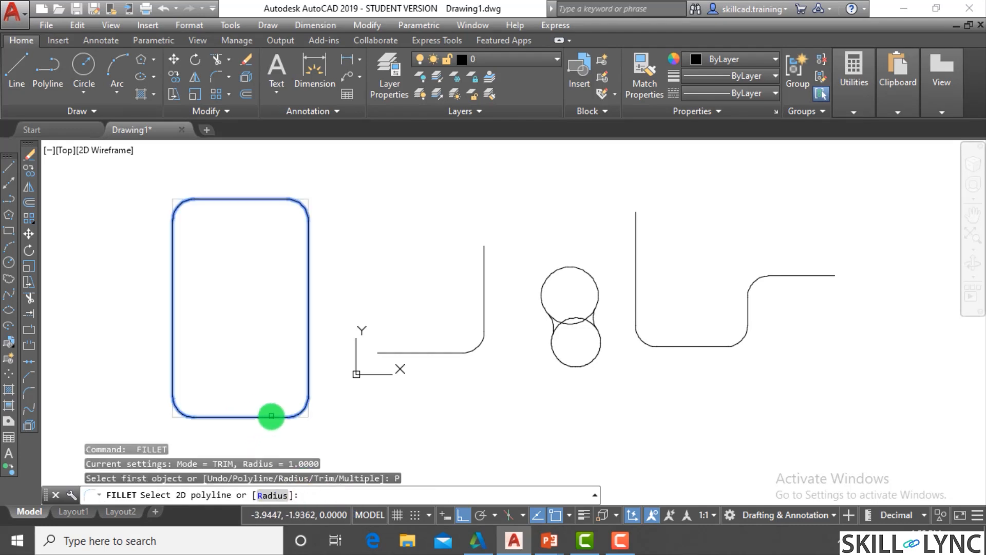
{"action": "left_click", "coordinate": [270, 416]}
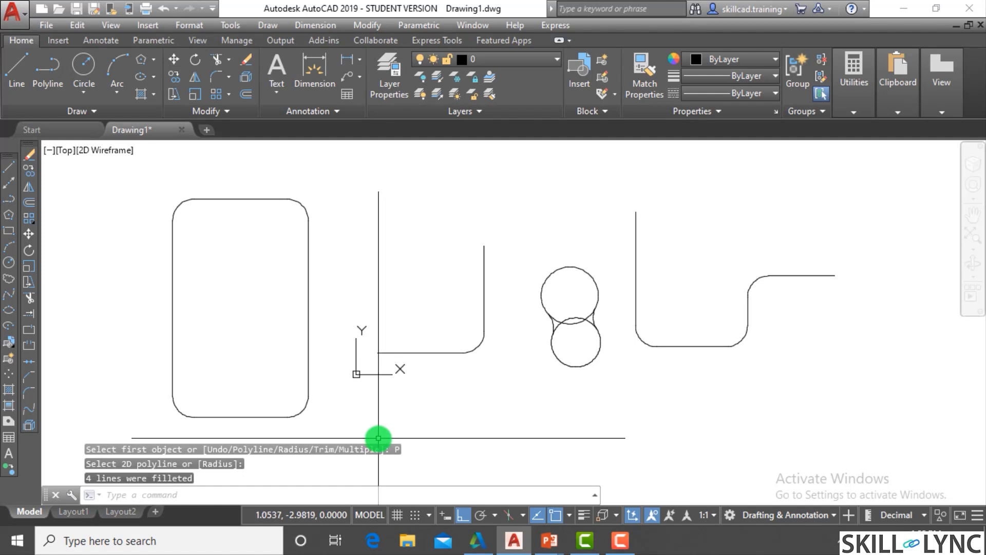
- Undo the fillets on the rectangle and on the stepped polyline
{"action": "type", "text": "u"}
{"action": "key", "text": "Return"}
- Fillet the rectangle's lower-right and upper-right corners individually, keeping the radius at 1
{"action": "key", "text": "Return"}
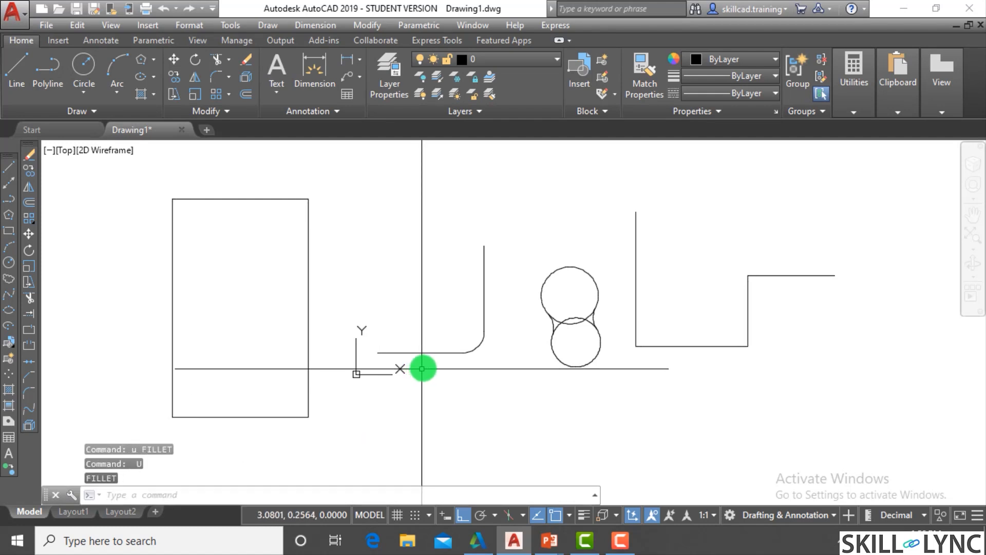
{"action": "type", "text": "f"}
{"action": "key", "text": "Return"}
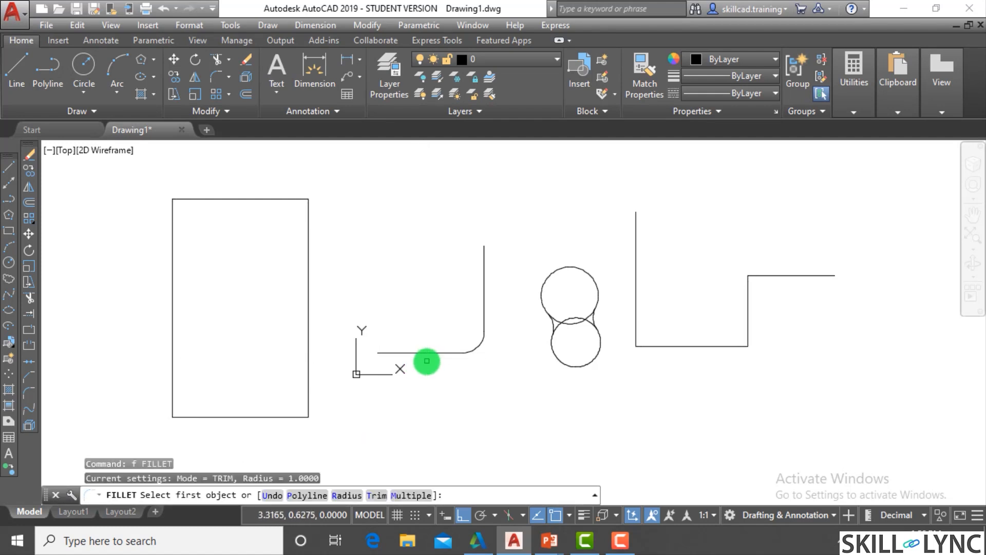
{"action": "left_click", "coordinate": [343, 495]}
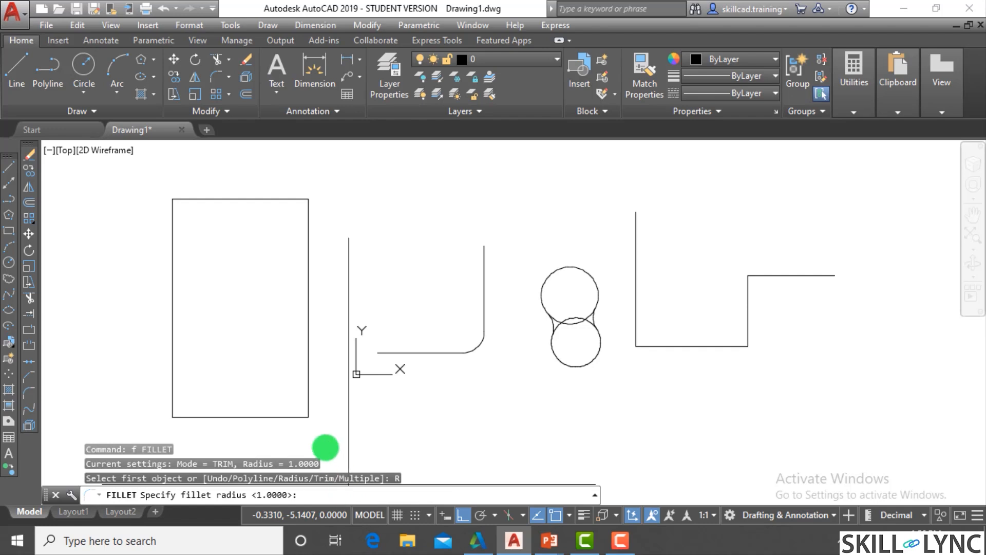
{"action": "key", "text": "Return"}
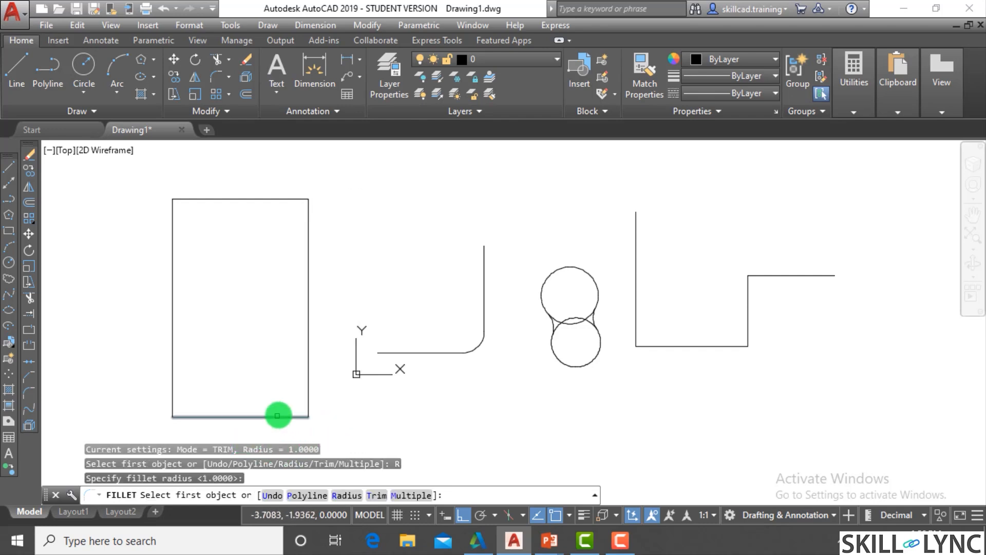
{"action": "left_click", "coordinate": [280, 415]}
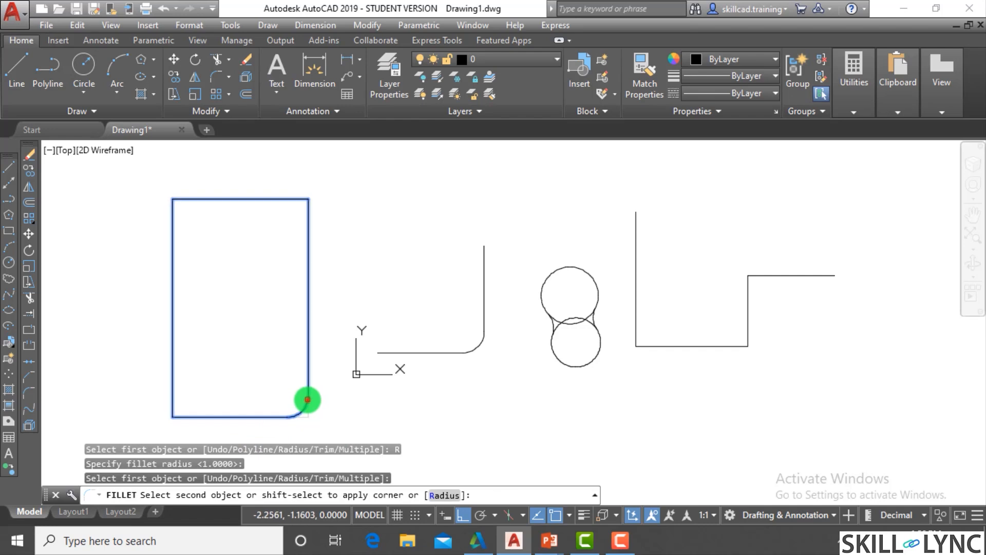
{"action": "left_click", "coordinate": [308, 401]}
{"action": "key", "text": "Return"}
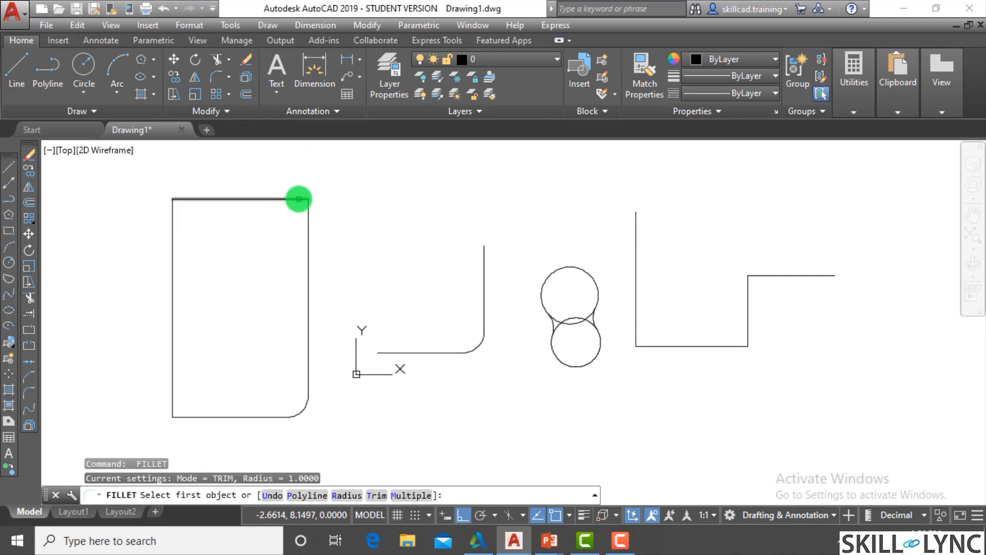
{"action": "left_click", "coordinate": [298, 199]}
{"action": "left_click", "coordinate": [308, 224]}
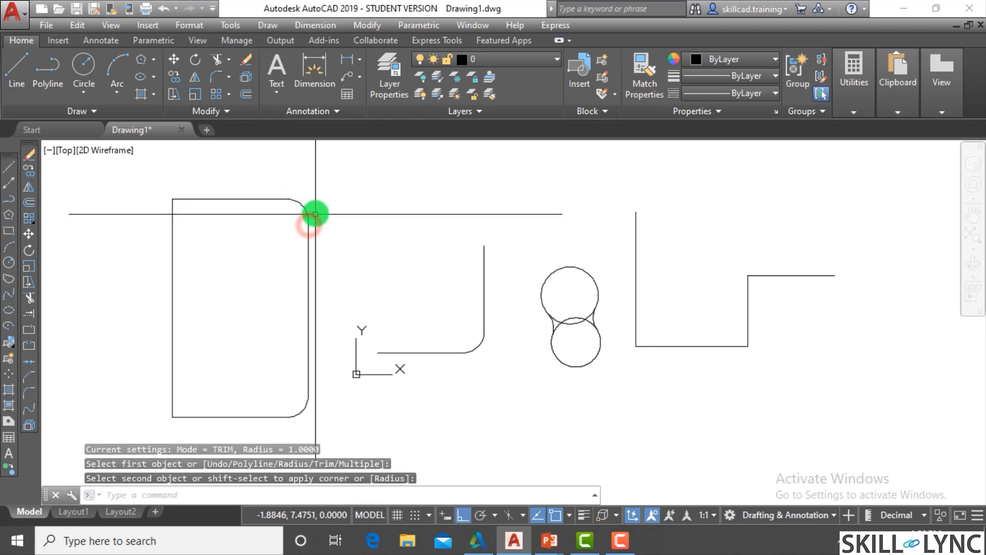
- Undo the fillets on the rectangle's lower-right and upper-right corners
{"action": "left_click", "coordinate": [308, 223]}
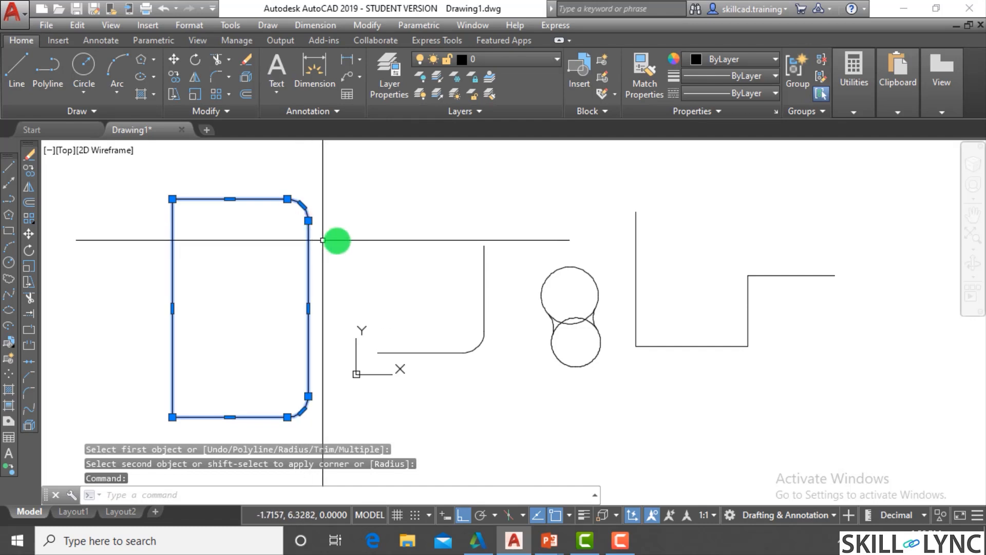
{"action": "key", "text": "Escape"}
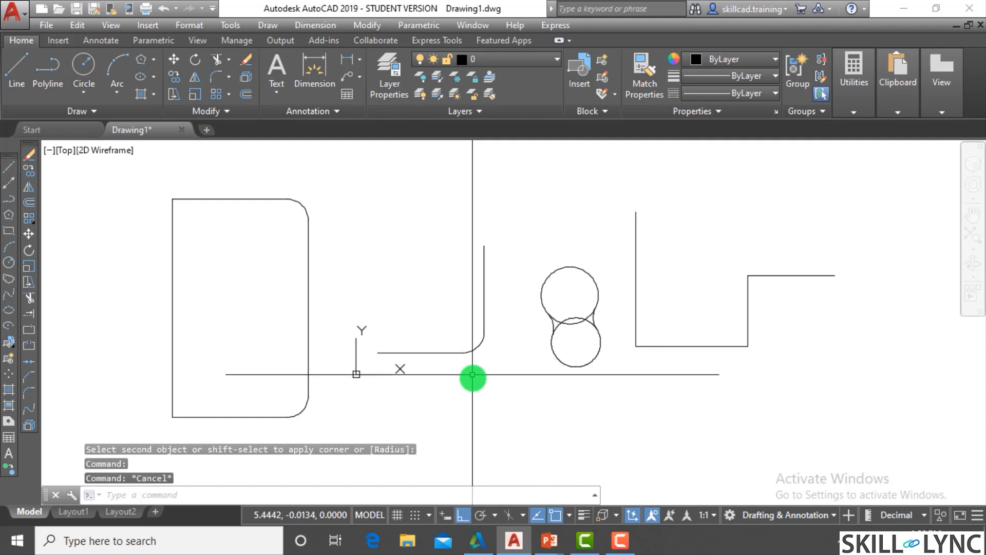
{"action": "left_click", "coordinate": [495, 368]}
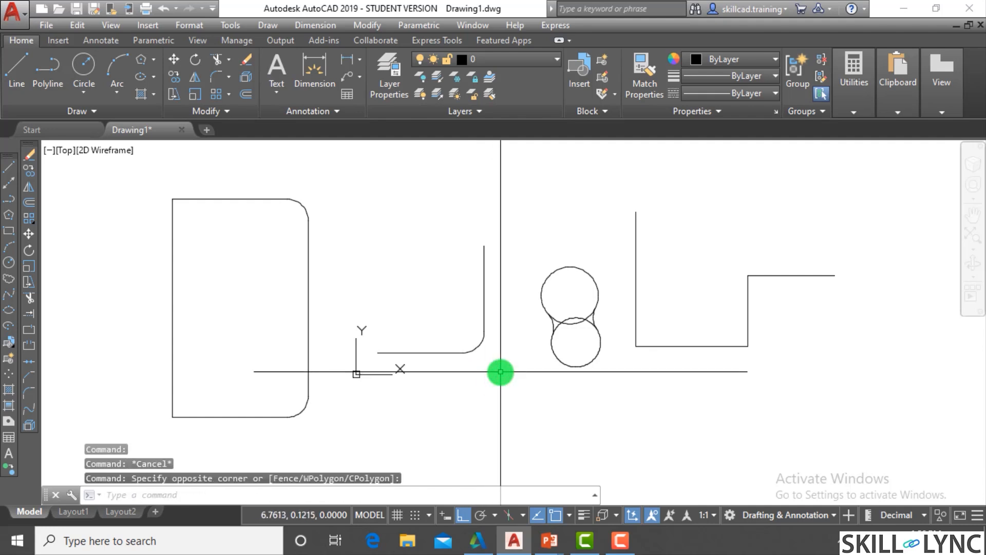
{"action": "type", "text": "u"}
{"action": "key", "text": "Return"}
{"action": "type", "text": "u"}
{"action": "key", "text": "Return"}
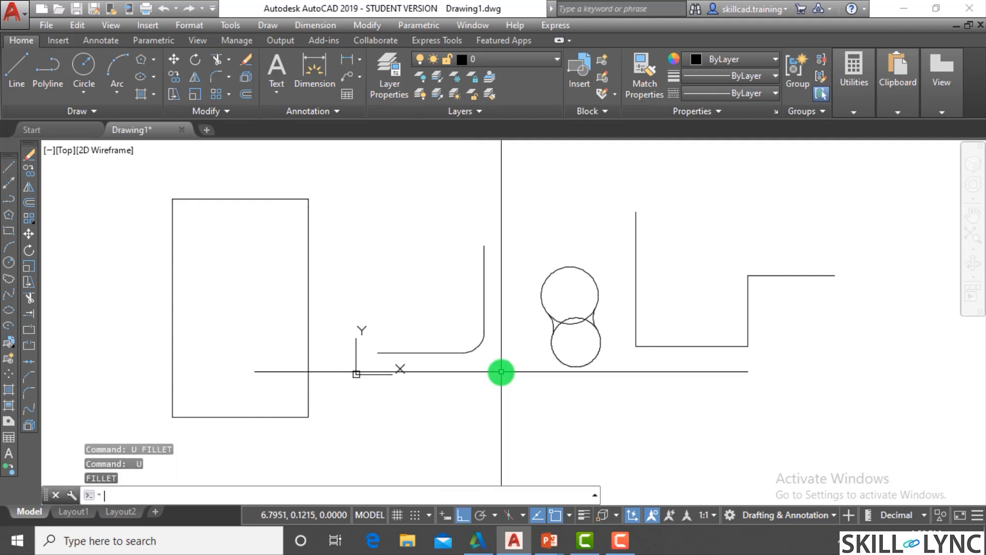
{"action": "type", "text": "f"}
{"action": "key", "text": "Return"}
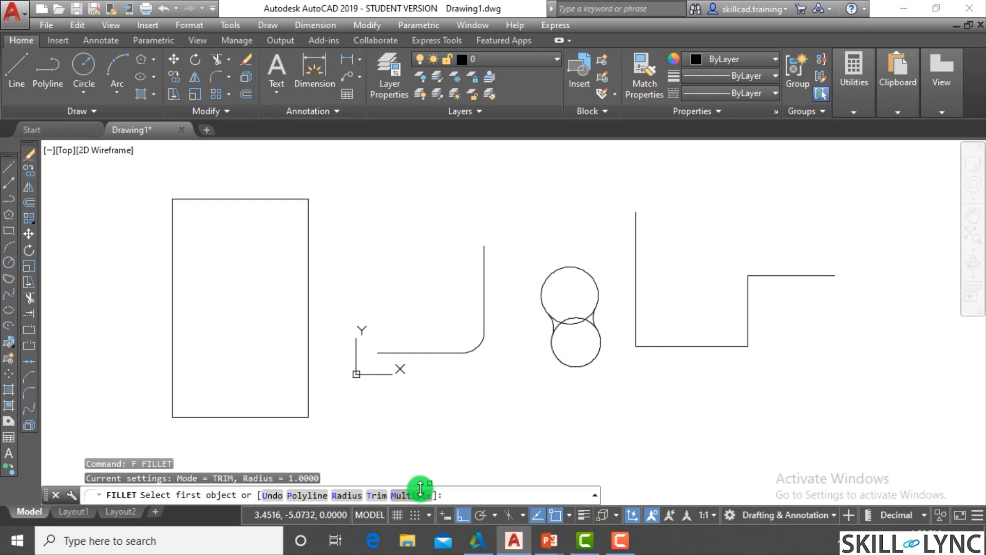
{"action": "key", "text": "Escape"}
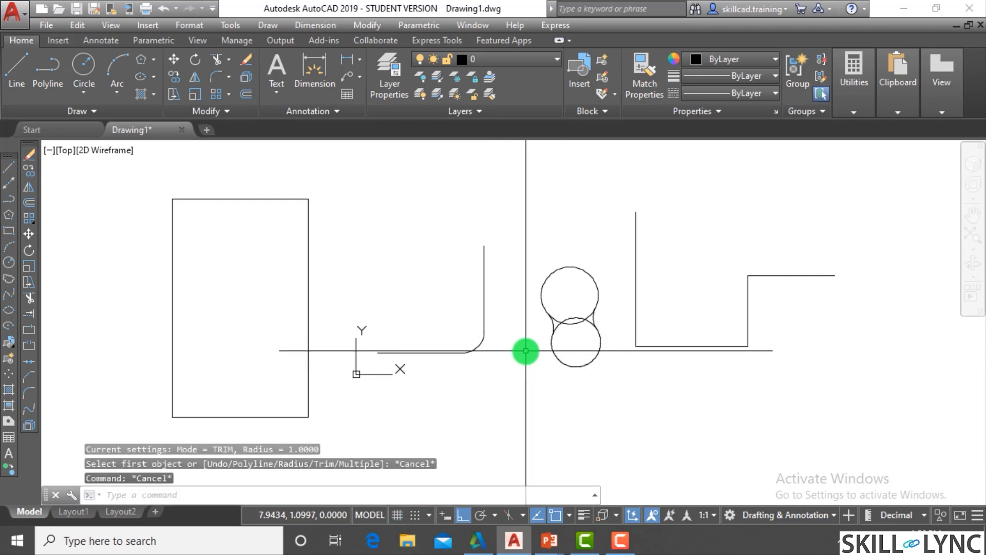
- Undo the remaining fillets on the two circles and on the line corner
{"action": "type", "text": "u"}
{"action": "key", "text": "Return"}
{"action": "type", "text": "u"}
{"action": "key", "text": "Return"}
{"action": "type", "text": "u"}
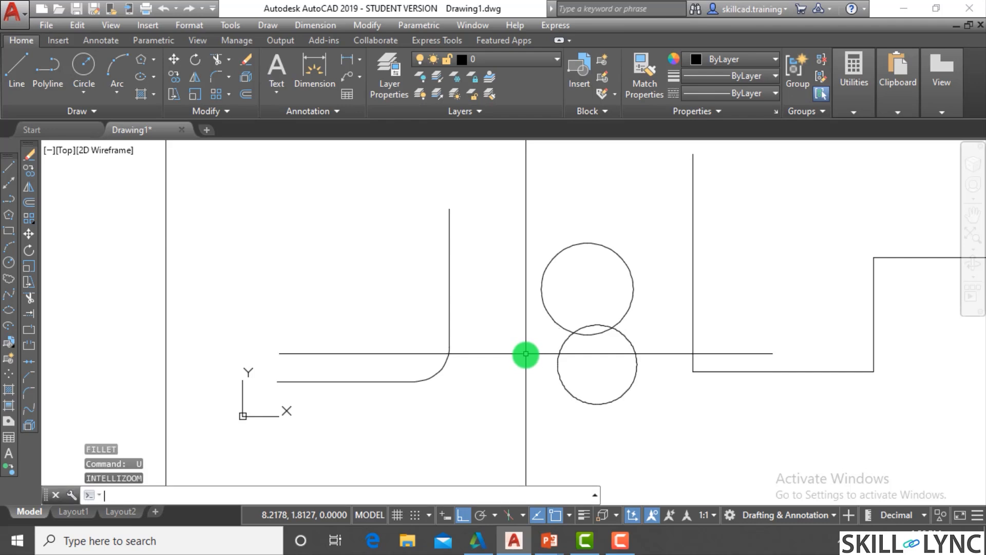
{"action": "key", "text": "Return"}
{"action": "scroll", "coordinate": [525, 354], "scroll_direction": "down", "scroll_amount": 2}
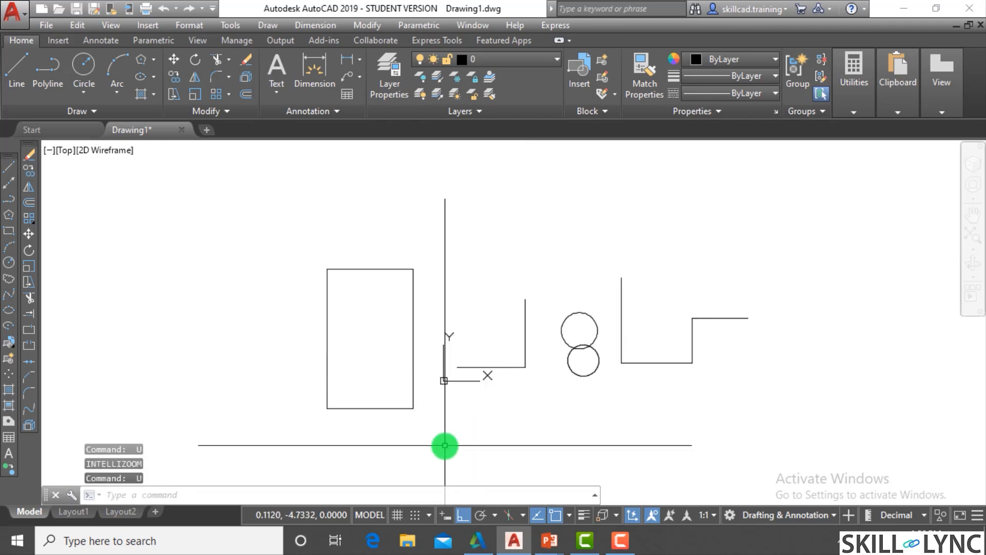
- Try to fillet the line corner using Fillet's Multiple option, keeping the radius at 0
{"action": "scroll", "coordinate": [471, 416], "scroll_direction": "up", "scroll_amount": 2}
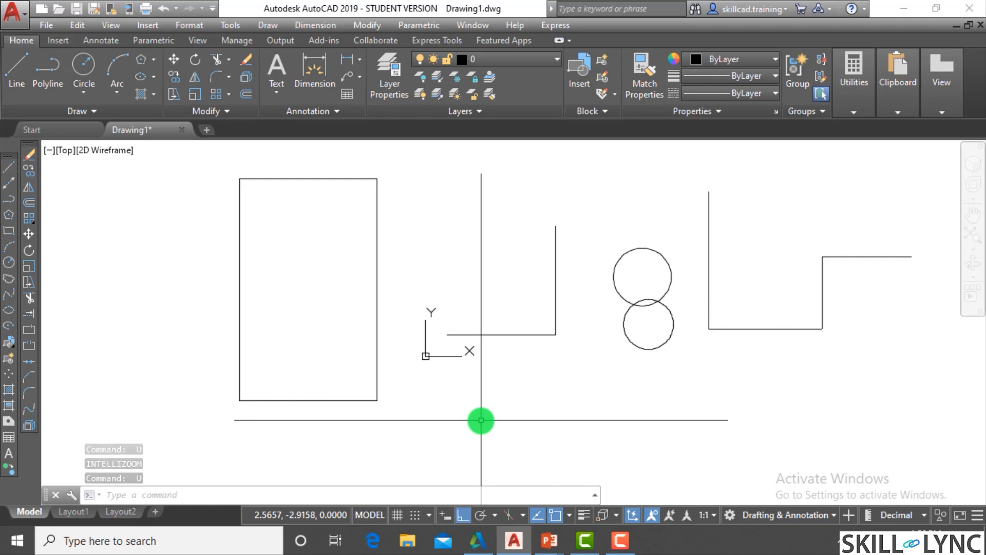
{"action": "type", "text": "f"}
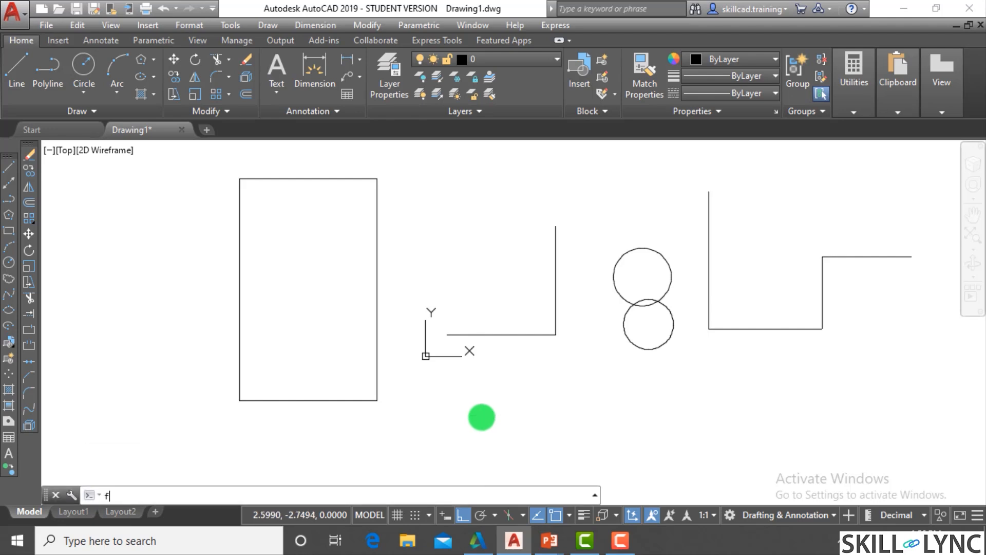
{"action": "key", "text": "Return"}
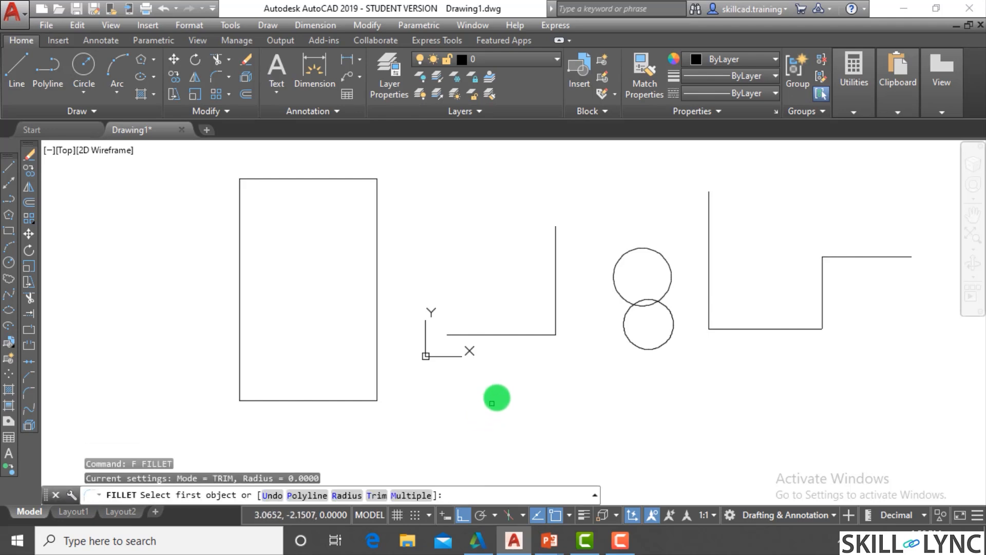
{"action": "left_click", "coordinate": [403, 500]}
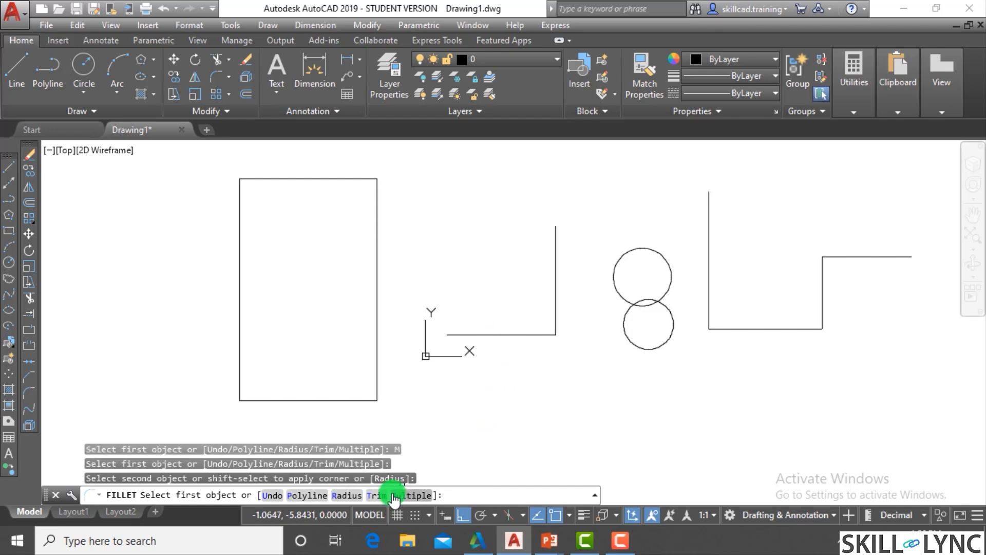
{"action": "left_click", "coordinate": [405, 496]}
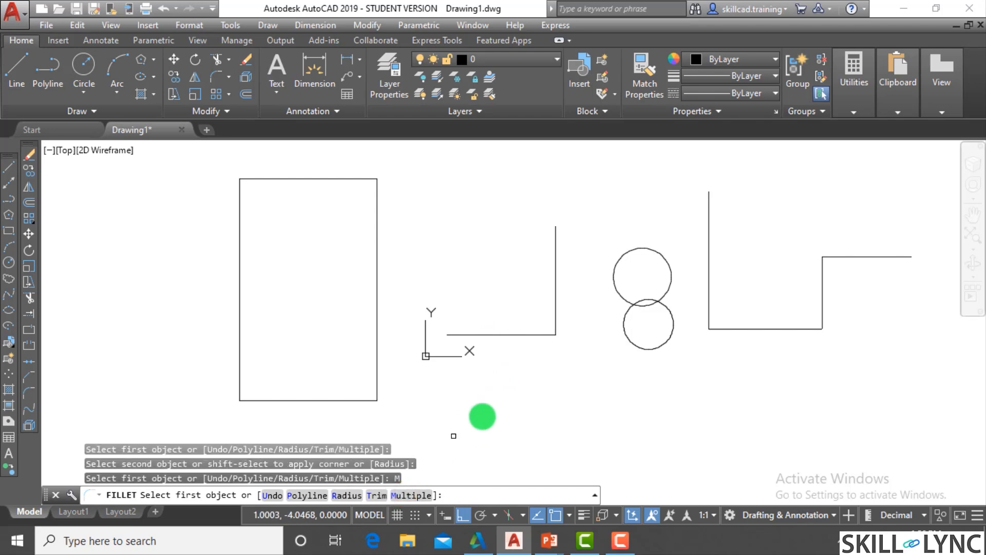
{"action": "left_click", "coordinate": [540, 334]}
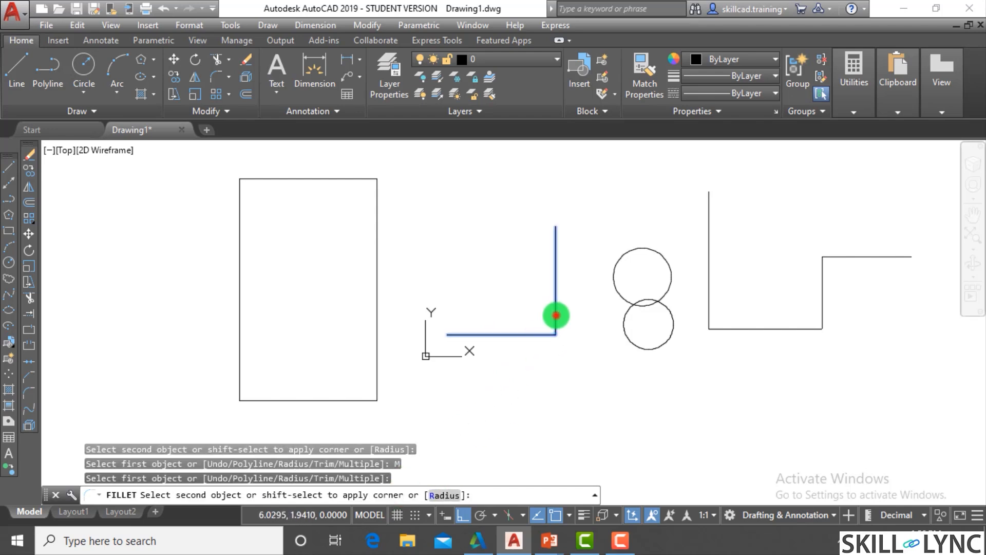
{"action": "left_click", "coordinate": [555, 316]}
{"action": "scroll", "coordinate": [556, 314], "scroll_direction": "up", "scroll_amount": 4}
{"action": "key", "text": "Escape"}
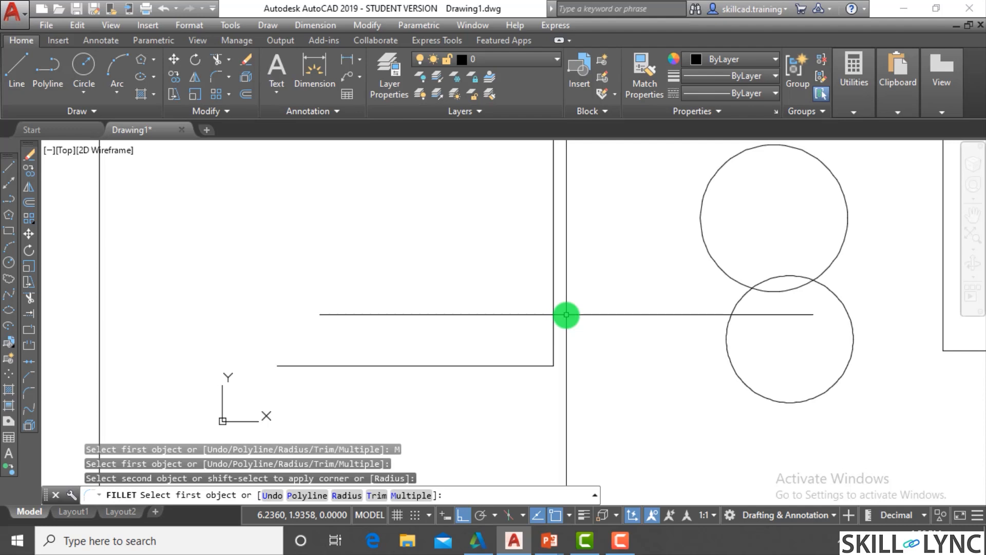
- Try filleting the line corner again without the Multiple option, keeping the radius at 0
{"action": "type", "text": "fillet"}
{"action": "key", "text": "Return"}
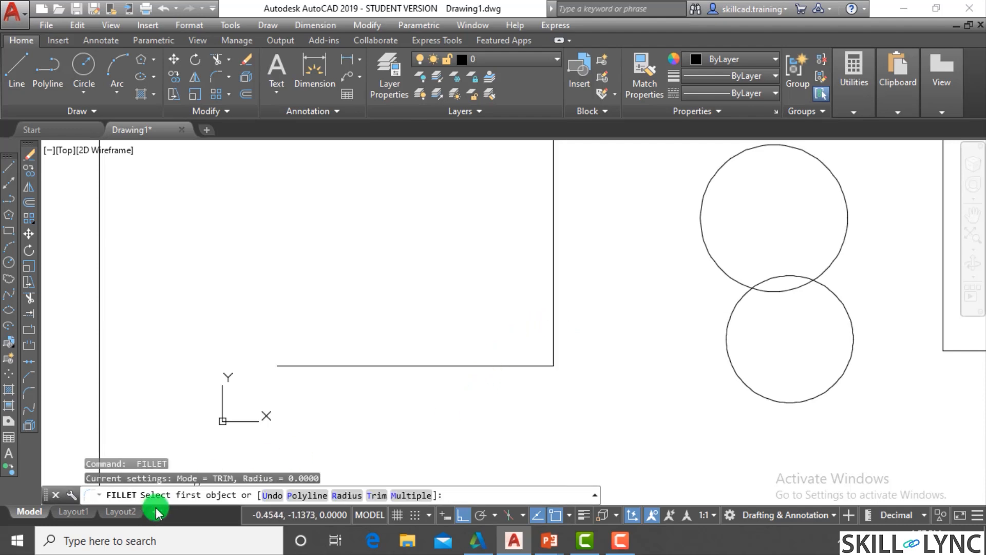
{"action": "left_click", "coordinate": [465, 367]}
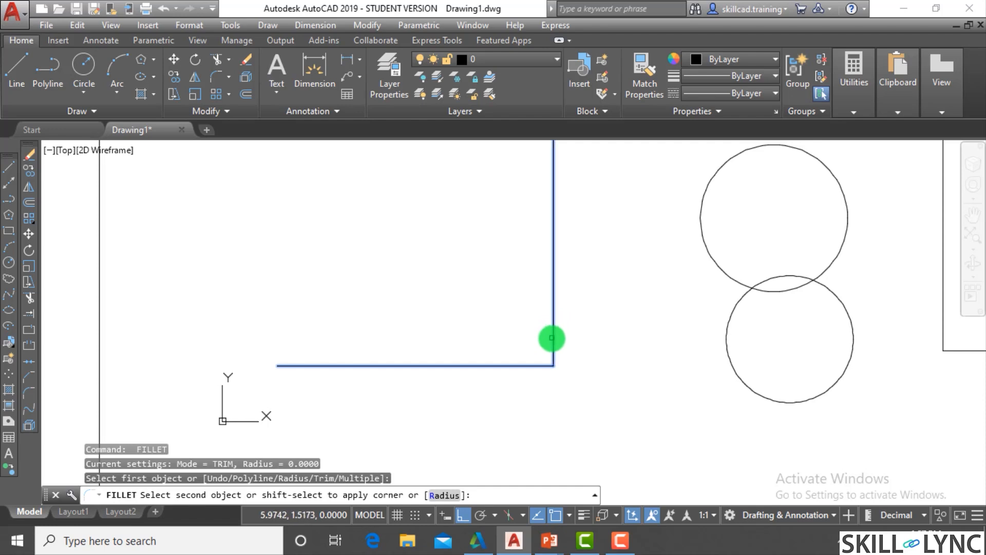
{"action": "left_click", "coordinate": [551, 337]}
{"action": "scroll", "coordinate": [551, 336], "scroll_direction": "down", "scroll_amount": 2}
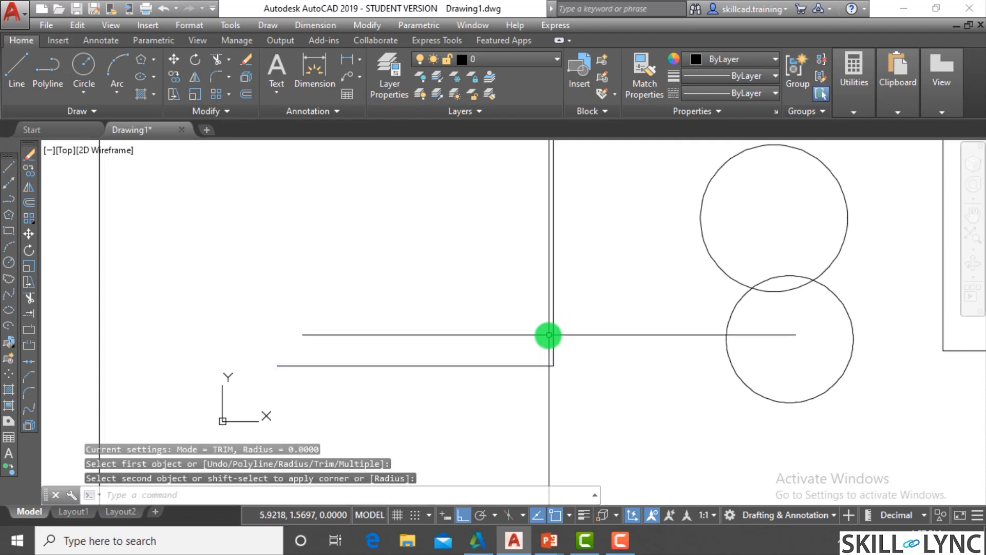
{"action": "scroll", "coordinate": [549, 335], "scroll_direction": "down", "scroll_amount": 2}
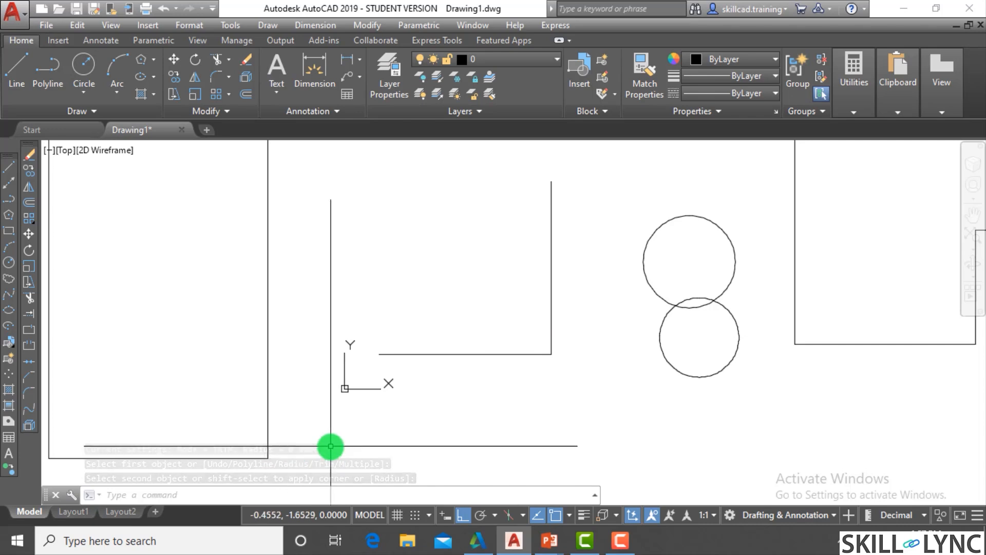
- Fillet the corner between the horizontal and vertical lines with radius 1, using Fillet's Multiple option
{"action": "type", "text": "f"}
{"action": "key", "text": "Return"}
{"action": "type", "text": "r"}
{"action": "key", "text": "Return"}
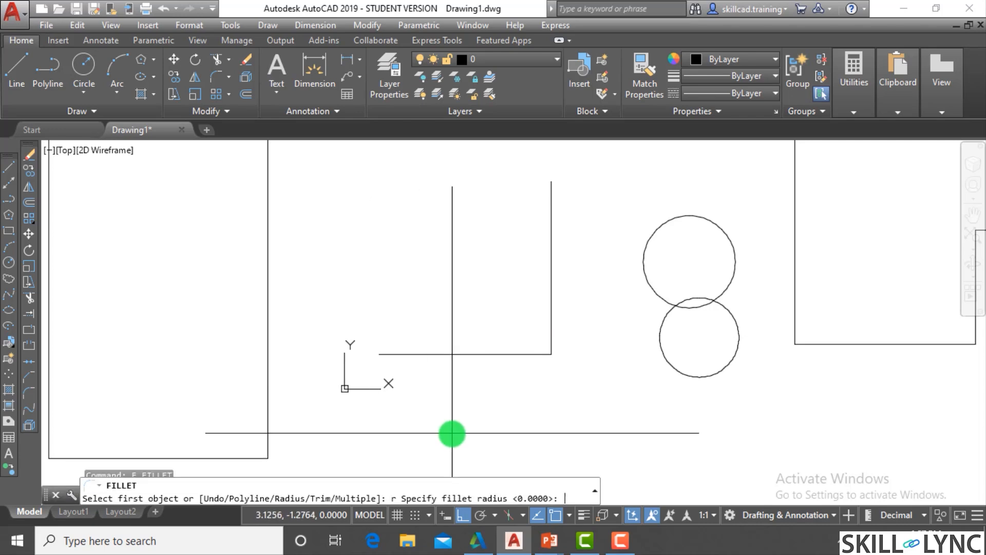
{"action": "type", "text": "1"}
{"action": "key", "text": "Return"}
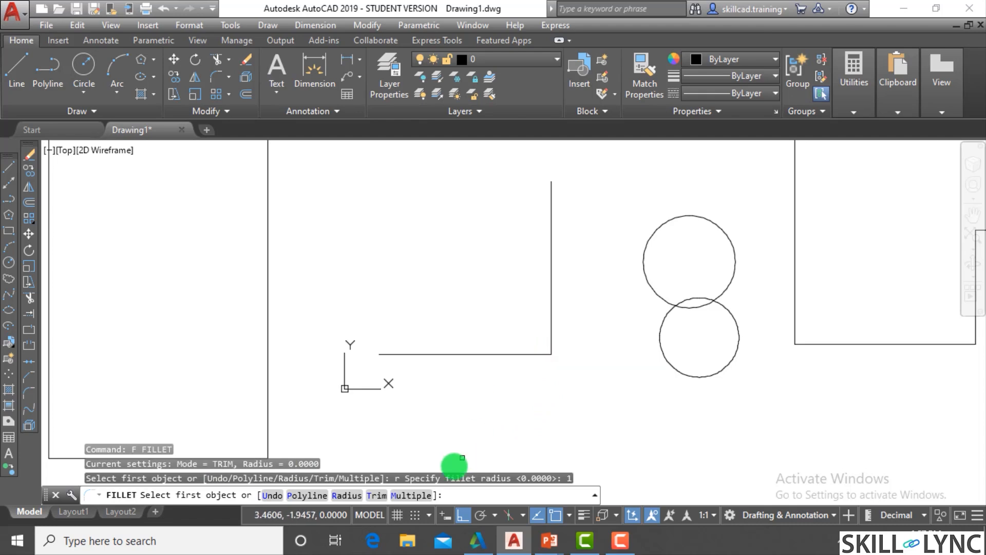
{"action": "left_click", "coordinate": [410, 496]}
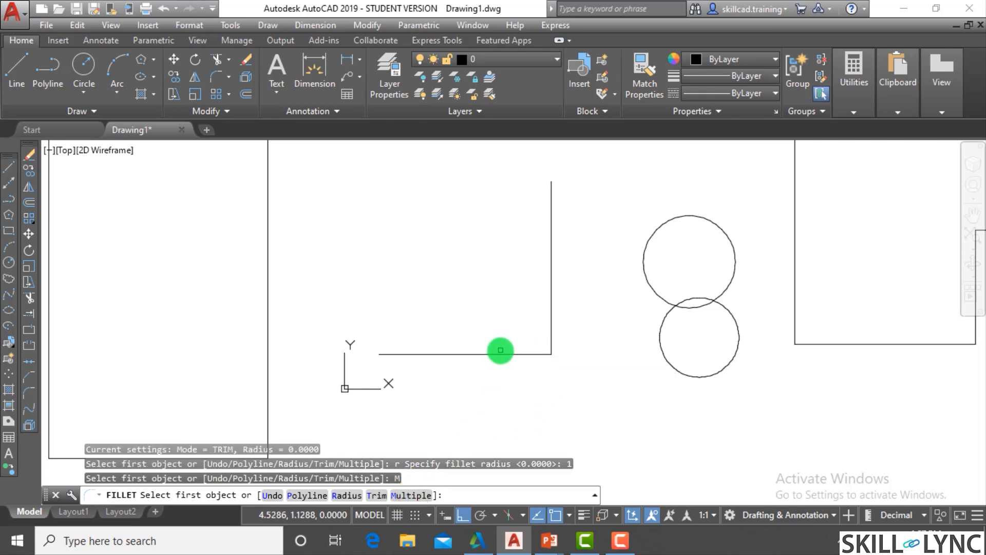
{"action": "left_click", "coordinate": [503, 353]}
{"action": "left_click", "coordinate": [551, 323]}
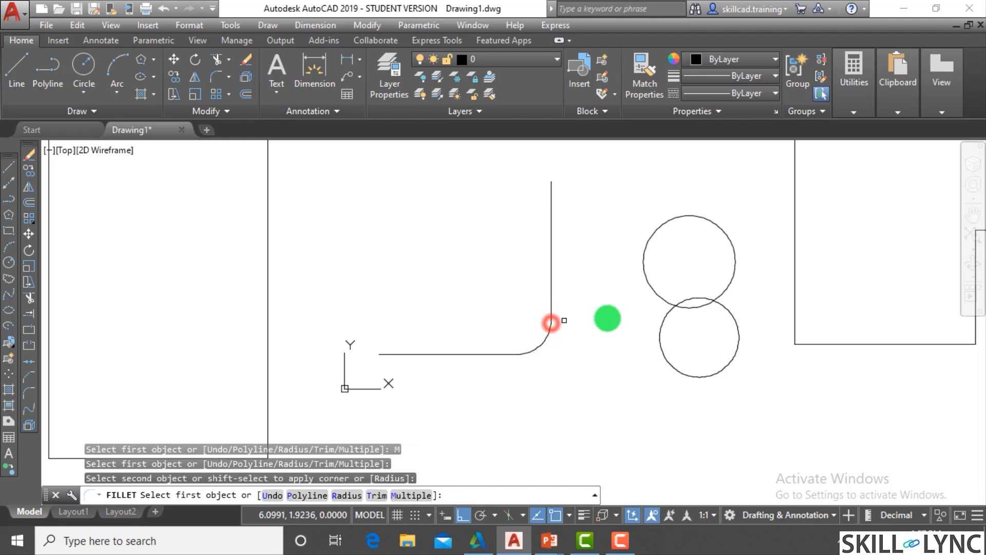
- Fillet between the upper and lower circles on both their left and right sides within the same Fillet command
{"action": "left_click", "coordinate": [652, 290]}
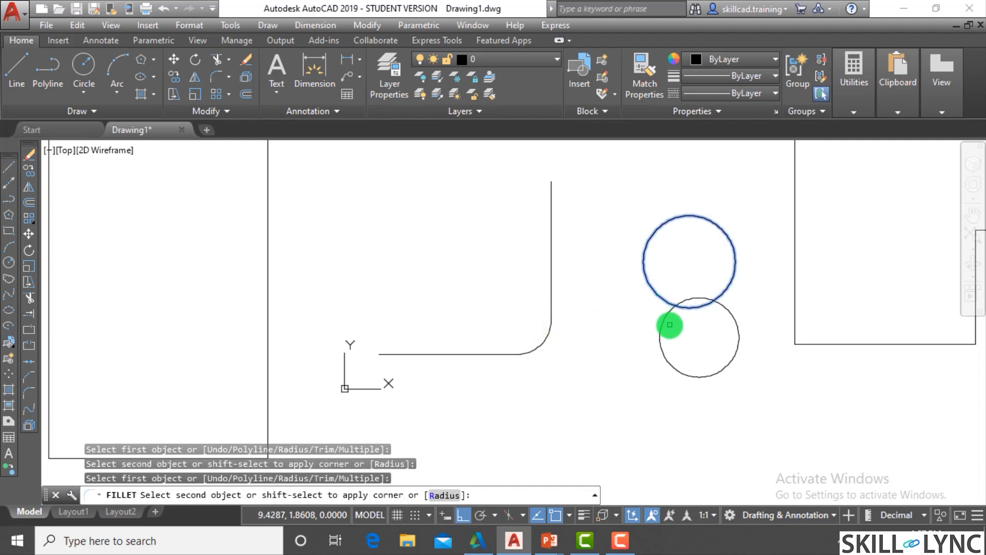
{"action": "left_click", "coordinate": [664, 323]}
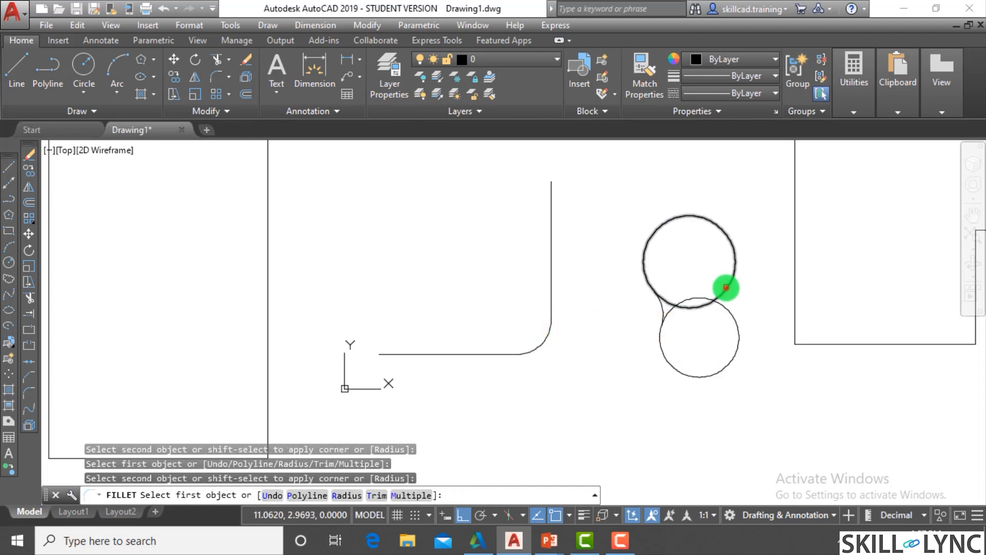
{"action": "left_click", "coordinate": [726, 287]}
{"action": "left_click", "coordinate": [726, 306]}
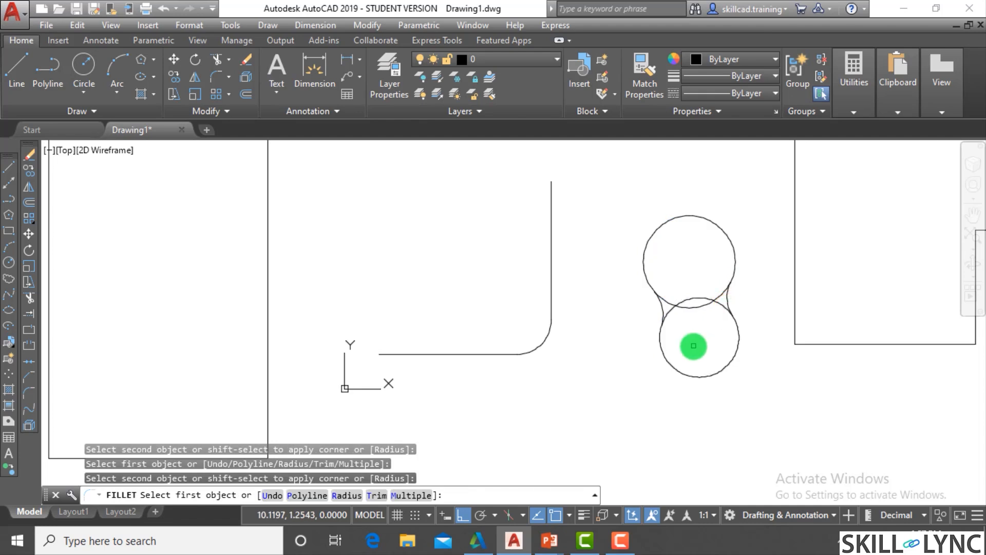
- Fillet the two lower corners of the stepped polyline within the same multiple Fillet command
{"action": "scroll", "coordinate": [697, 350], "scroll_direction": "down", "scroll_amount": 2}
{"action": "left_click", "coordinate": [756, 338]}
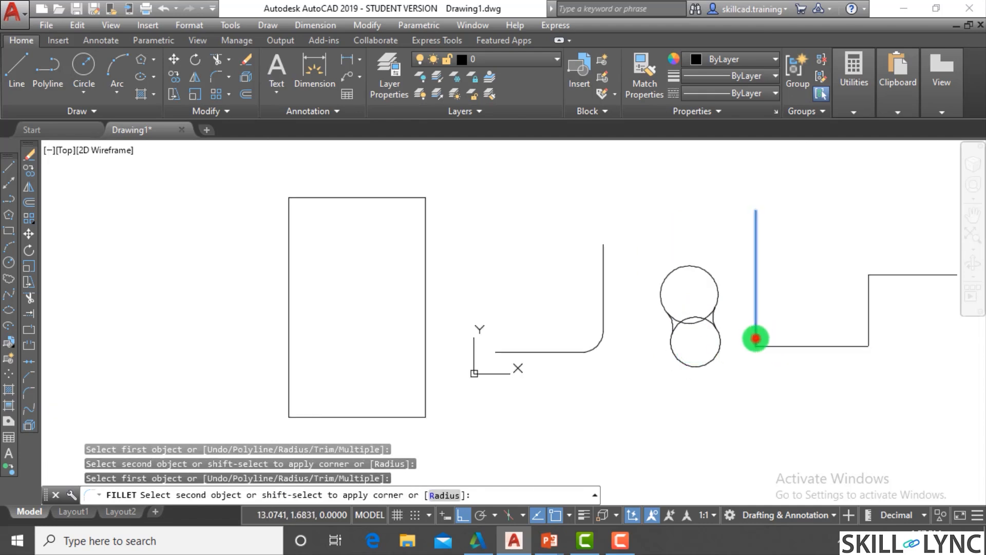
{"action": "left_click", "coordinate": [779, 345]}
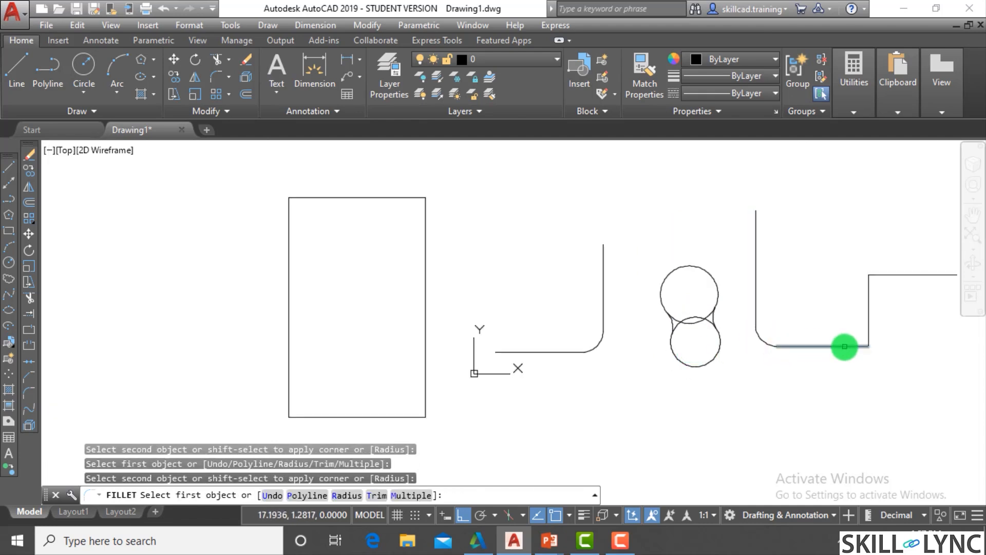
{"action": "left_click", "coordinate": [845, 347]}
{"action": "left_click", "coordinate": [868, 324]}
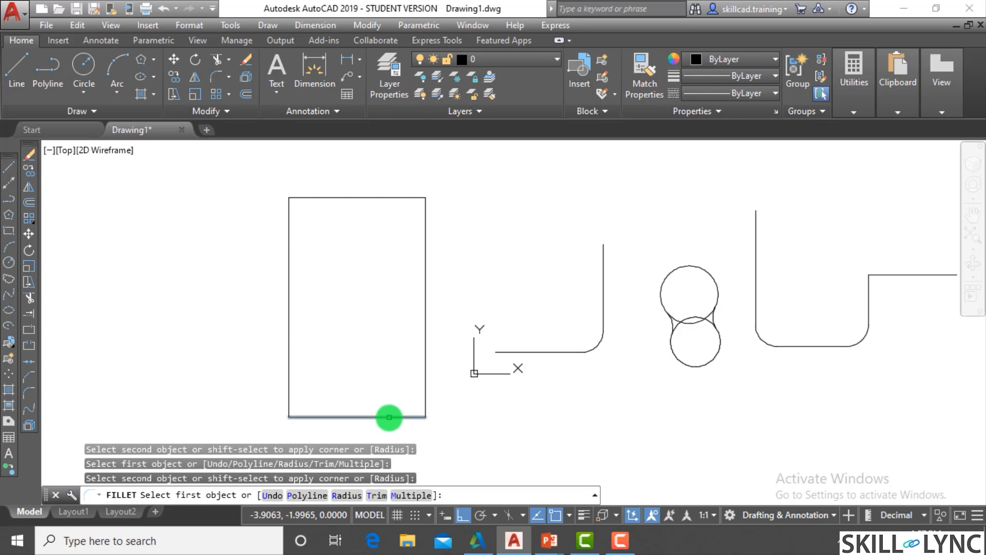
- Fillet the rectangle's lower-right and upper-right corners within the same command and end Fillet
{"action": "left_click", "coordinate": [389, 417]}
{"action": "left_click", "coordinate": [425, 385]}
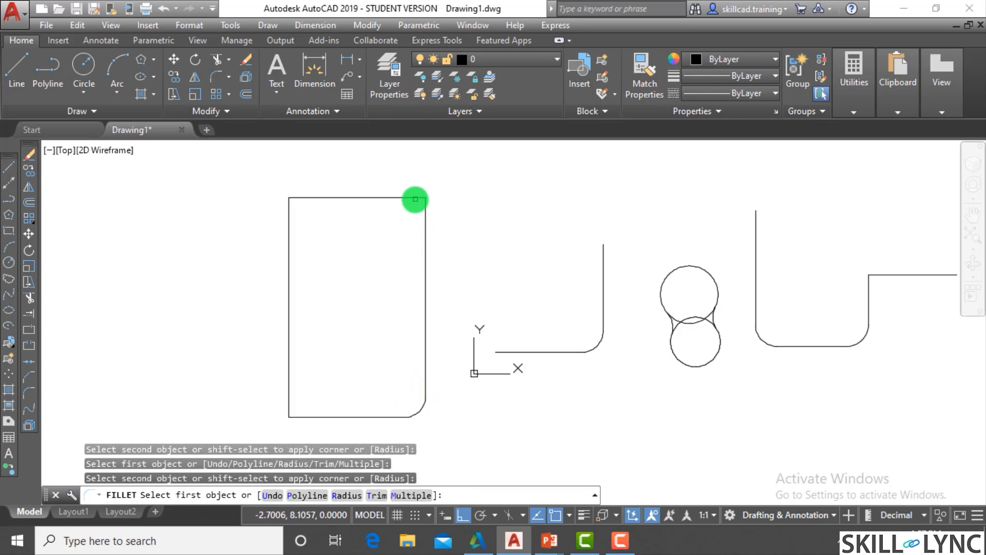
{"action": "left_click", "coordinate": [412, 197]}
{"action": "left_click", "coordinate": [425, 222]}
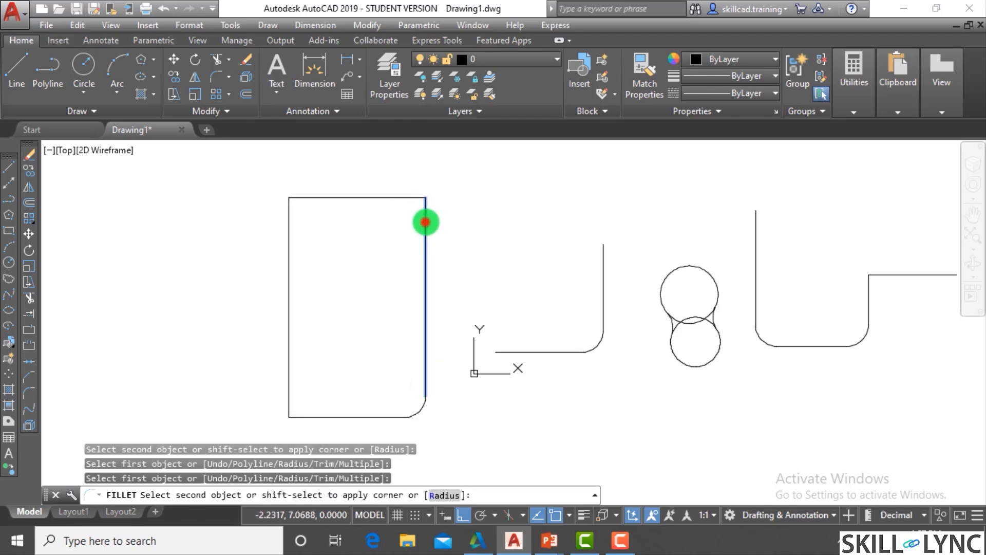
{"action": "left_click", "coordinate": [417, 198]}
{"action": "key", "text": "Escape"}
{"action": "scroll", "coordinate": [464, 294], "scroll_direction": "down", "scroll_amount": 4}
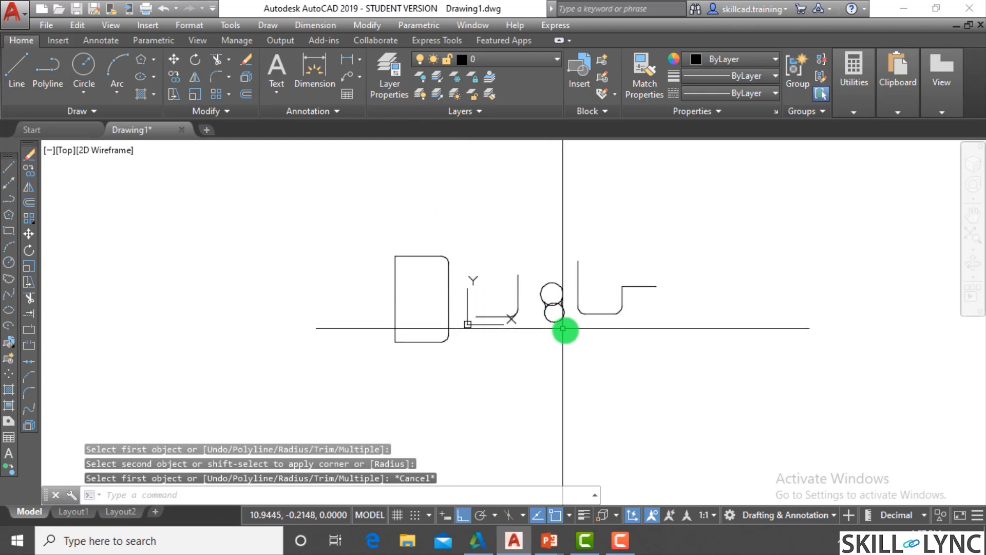
- Select the rectangle, line corner, circles and stepped polyline together with a window and erase them all
{"action": "key", "text": "Escape"}
{"action": "scroll", "coordinate": [580, 327], "scroll_direction": "up", "scroll_amount": 4}
{"action": "scroll", "coordinate": [399, 294], "scroll_direction": "down", "scroll_amount": 2}
{"action": "left_click", "coordinate": [207, 186]}
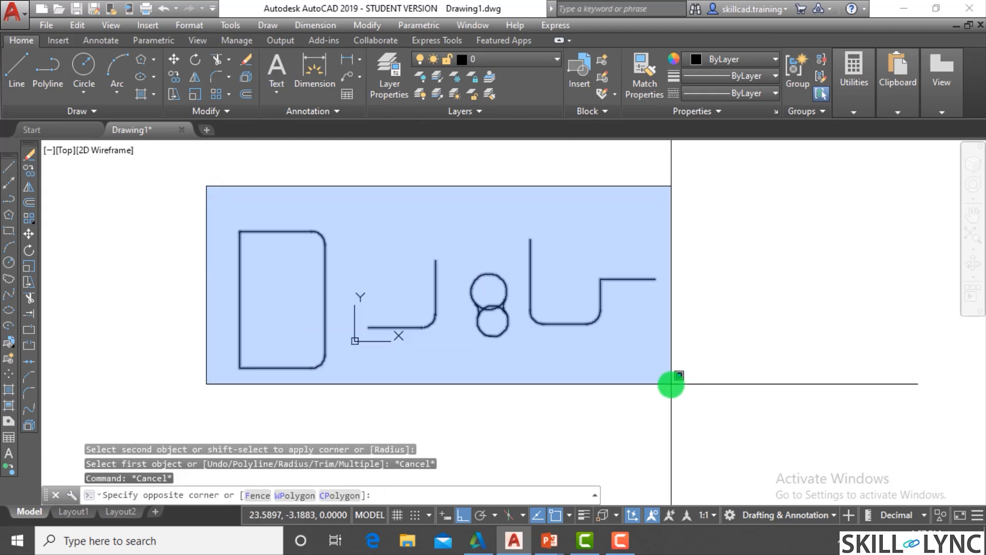
{"action": "left_click", "coordinate": [675, 381]}
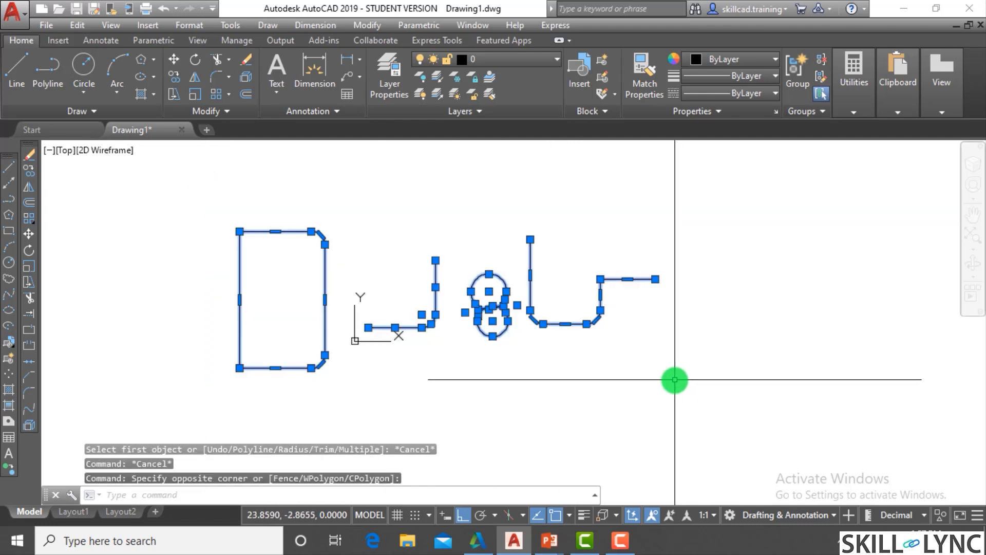
{"action": "type", "text": "e"}
{"action": "key", "text": "Return"}
{"action": "key", "text": "Escape"}
{"action": "scroll", "coordinate": [496, 298], "scroll_direction": "up", "scroll_amount": 3}
{"action": "key", "text": "Escape"}
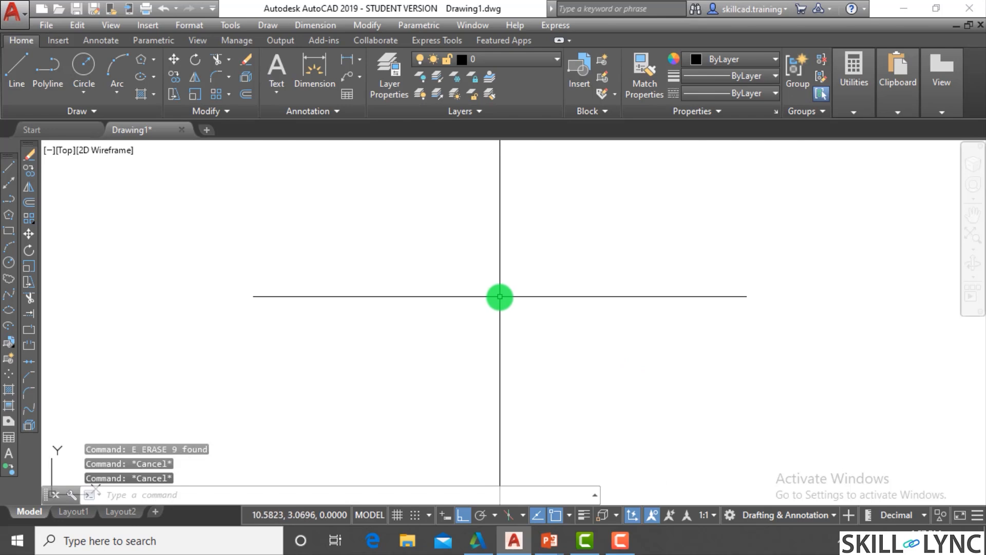
- Draw a vertical line in the upper-left part of the empty drawing area
{"action": "type", "text": "l"}
{"action": "key", "text": "Return"}
{"action": "left_click", "coordinate": [358, 160]}
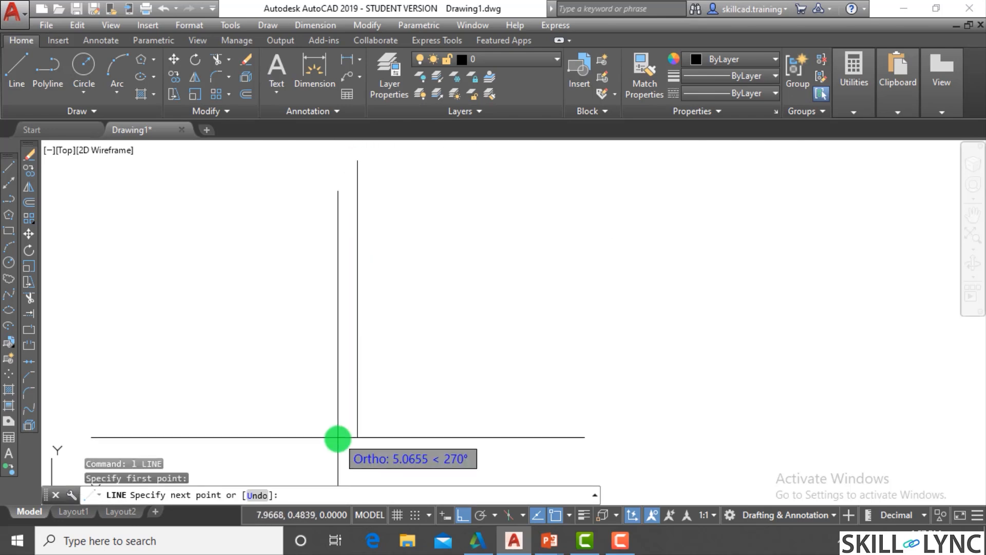
{"action": "left_click", "coordinate": [367, 335]}
{"action": "key", "text": "Return"}
{"action": "key", "text": "Return"}
- Draw a separate horizontal line about 6.93 units long, below and to the right of the vertical line
{"action": "left_click", "coordinate": [476, 440]}
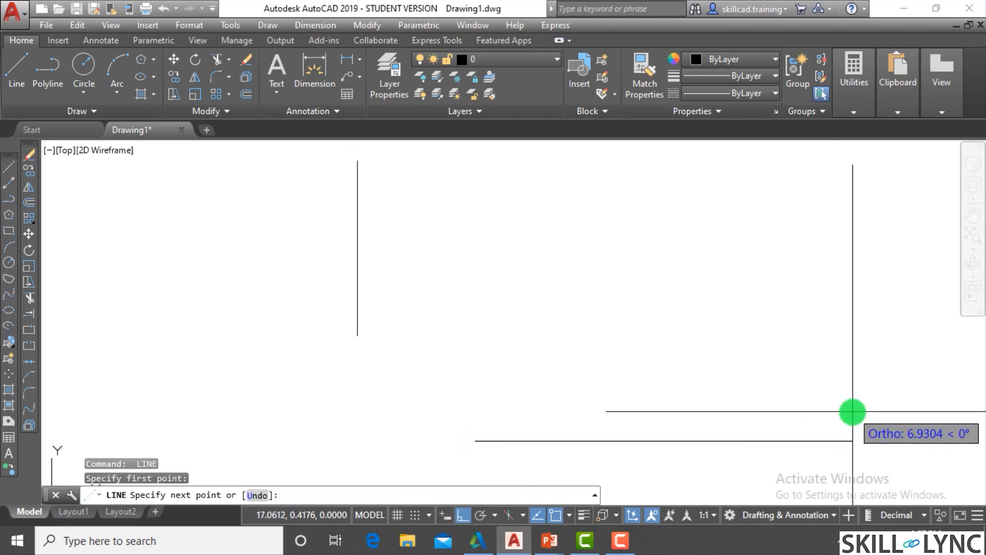
{"action": "left_click", "coordinate": [853, 411]}
{"action": "key", "text": "Escape"}
{"action": "key", "text": "Escape"}
{"action": "scroll", "coordinate": [514, 260], "scroll_direction": "down", "scroll_amount": 4}
{"action": "scroll", "coordinate": [562, 296], "scroll_direction": "up", "scroll_amount": 2}
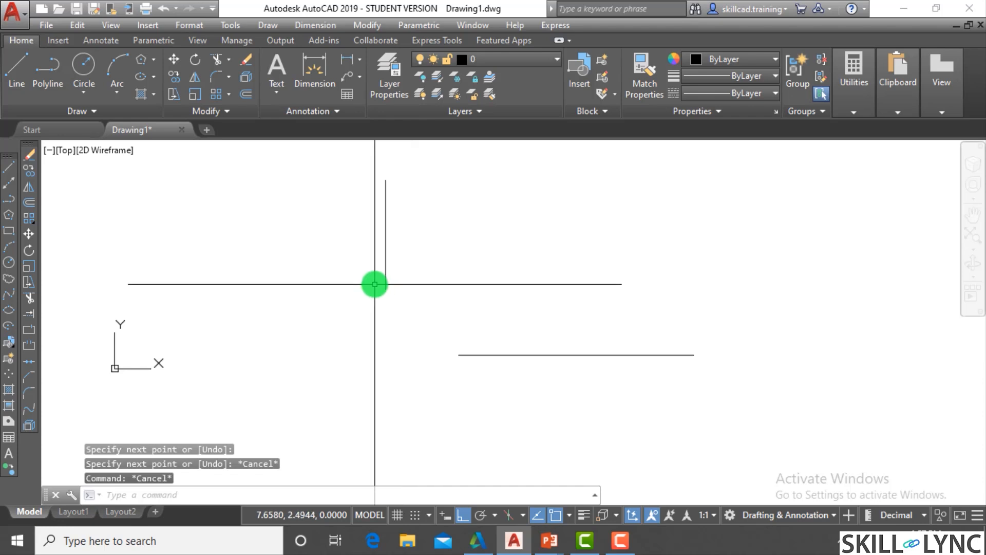
- Fillet the separate vertical and horizontal lines with radius 1 in trim mode and undo the fillet
{"action": "type", "text": "f"}
{"action": "key", "text": "Return"}
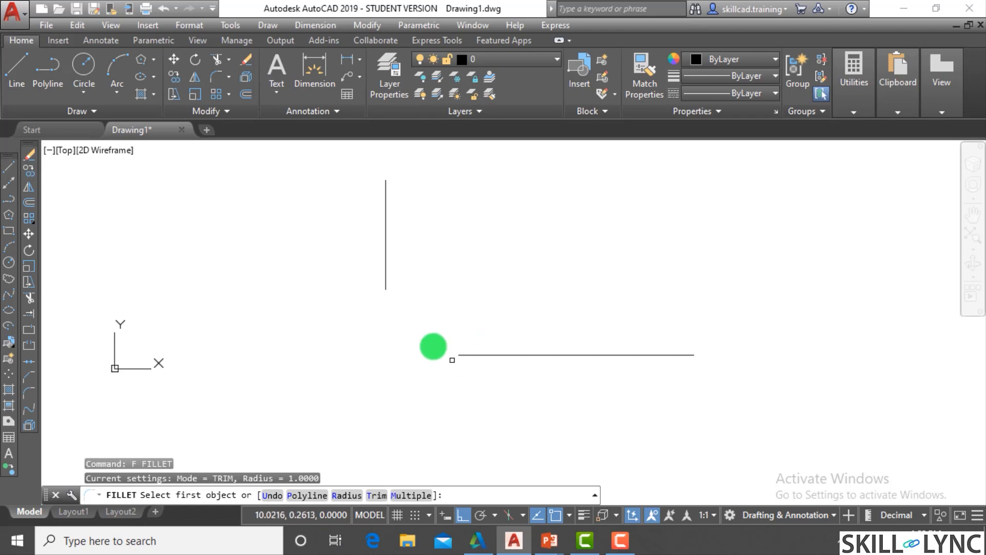
{"action": "left_click", "coordinate": [385, 284]}
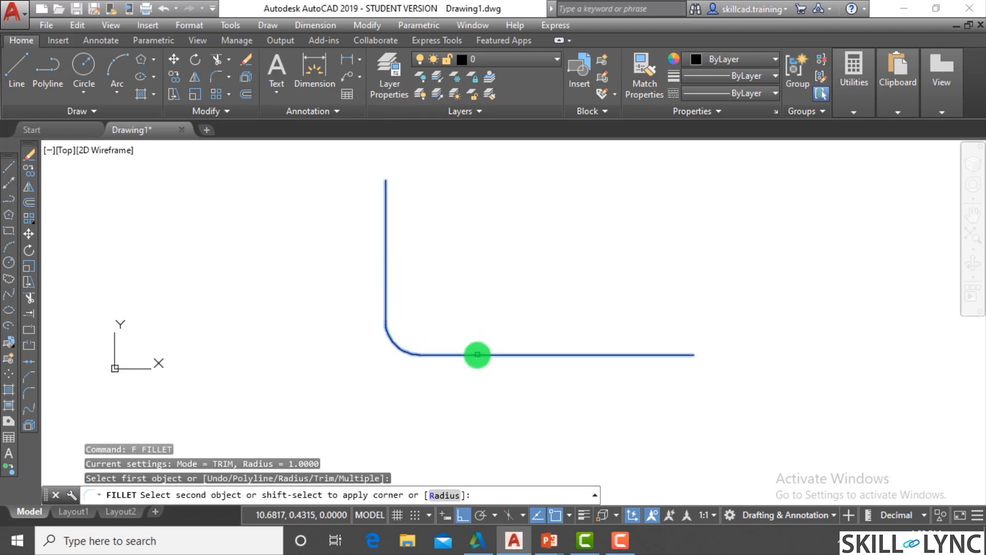
{"action": "left_click", "coordinate": [476, 354]}
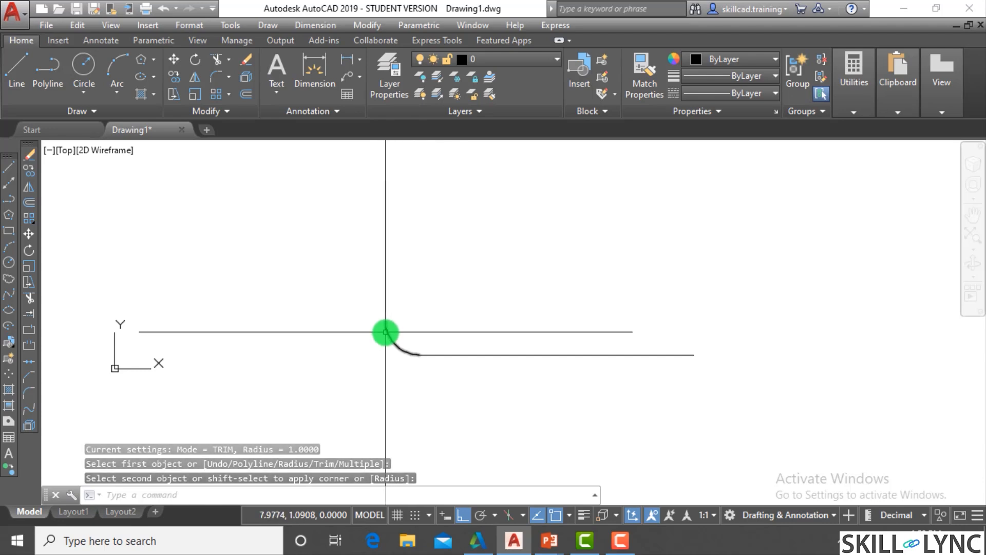
{"action": "left_click", "coordinate": [492, 311]}
{"action": "type", "text": "u"}
{"action": "key", "text": "Return"}
- Draw a second vertical line that crosses the horizontal line
{"action": "type", "text": "l"}
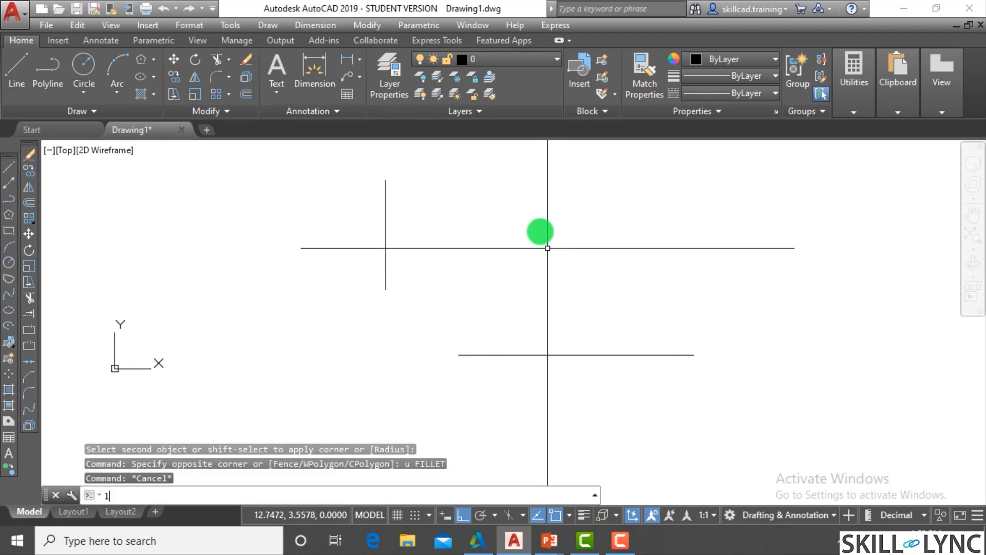
{"action": "key", "text": "Return"}
{"action": "left_click", "coordinate": [544, 198]}
{"action": "left_click", "coordinate": [544, 430]}
{"action": "key", "text": "Escape"}
- Fillet the crossing lines between their upper and right portions, keeping radius 1, and undo the fillet
{"action": "type", "text": "f"}
{"action": "key", "text": "Return"}
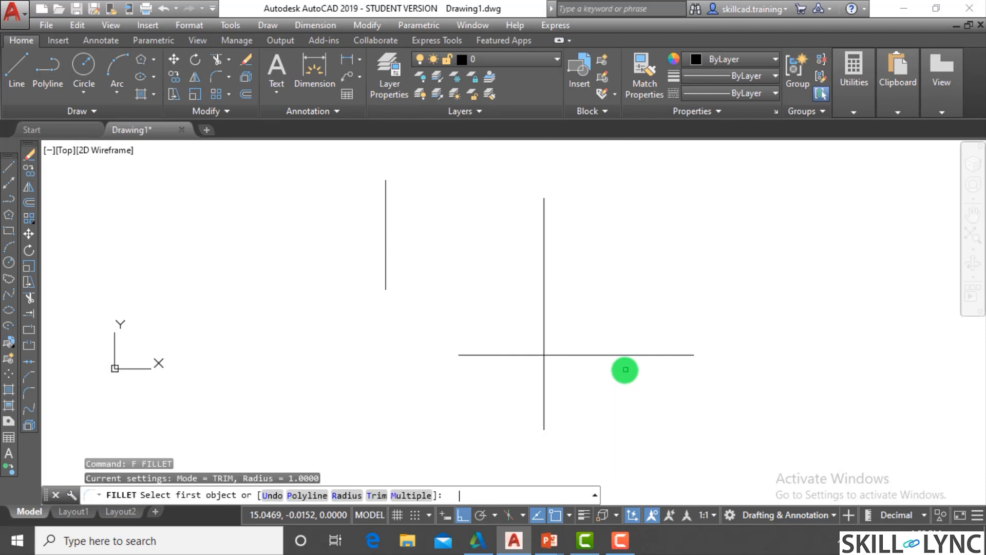
{"action": "left_click", "coordinate": [343, 495]}
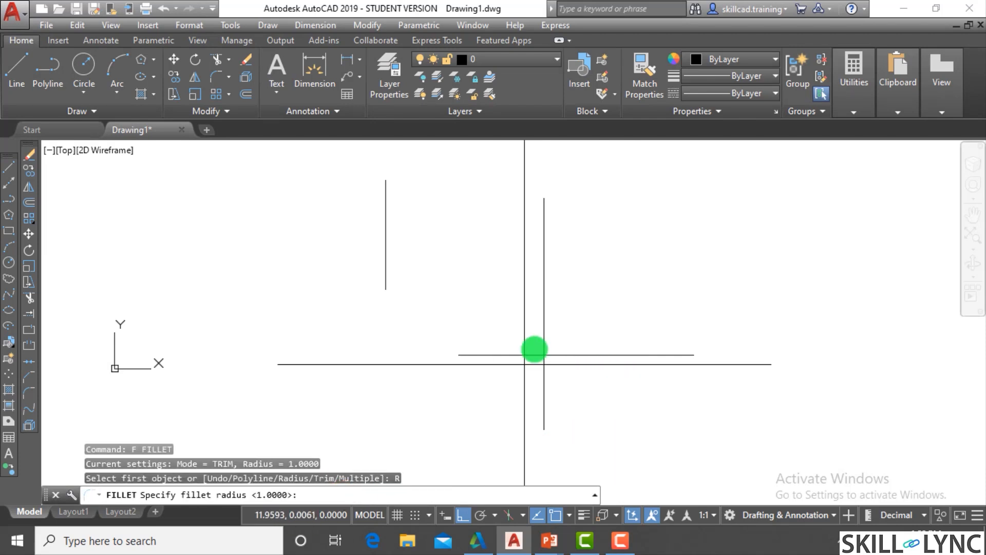
{"action": "key", "text": "Return"}
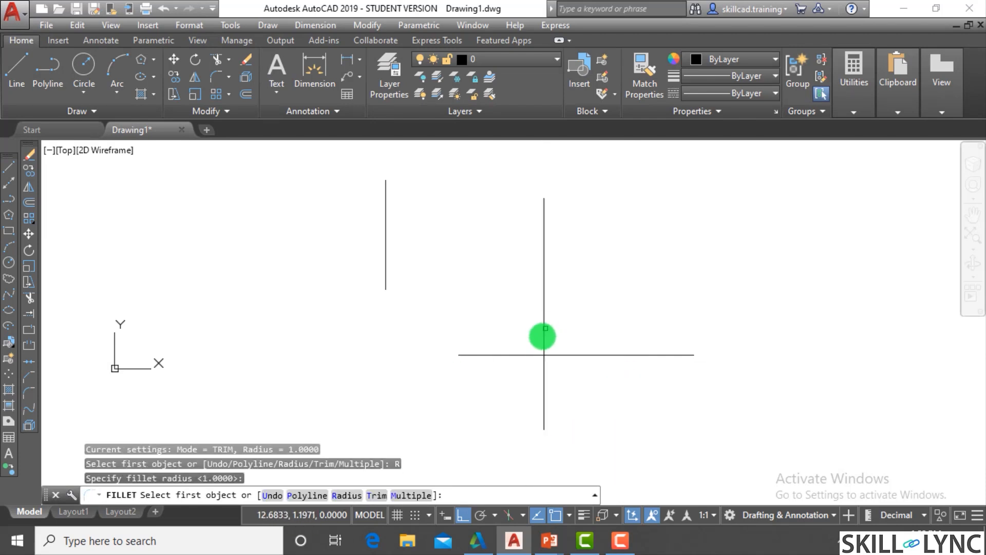
{"action": "left_click", "coordinate": [543, 336]}
{"action": "left_click", "coordinate": [562, 354]}
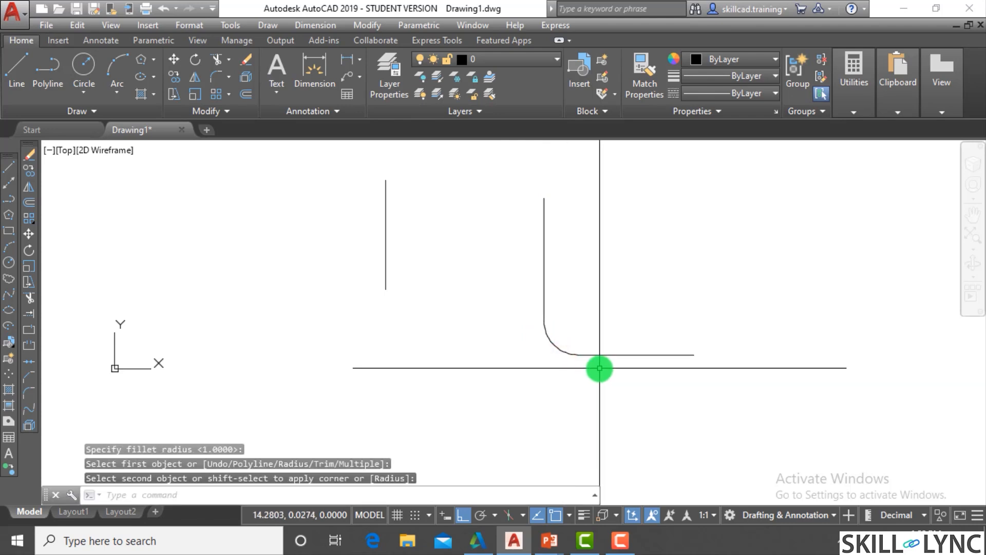
{"action": "type", "text": "u"}
{"action": "key", "text": "Return"}
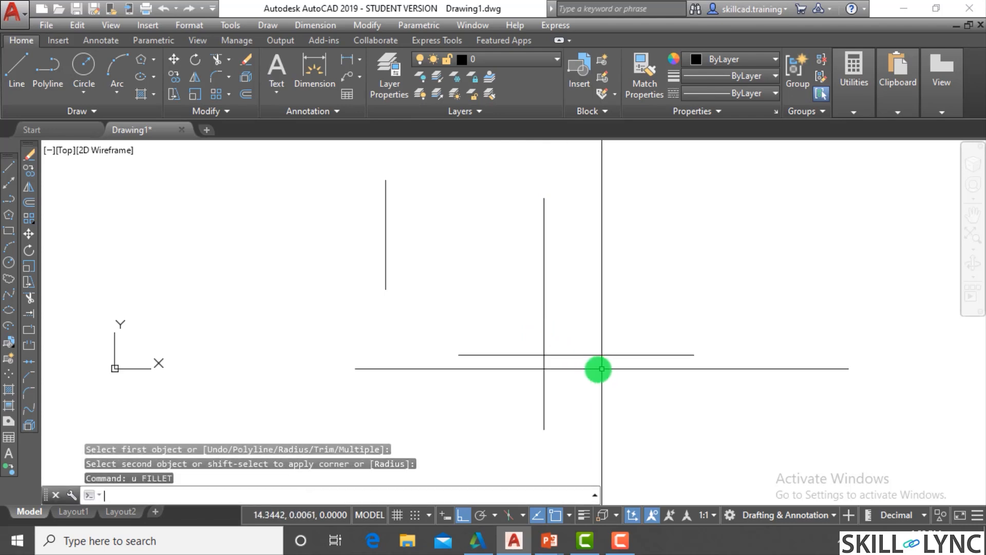
{"action": "type", "text": "F"}
{"action": "key", "text": "Return"}
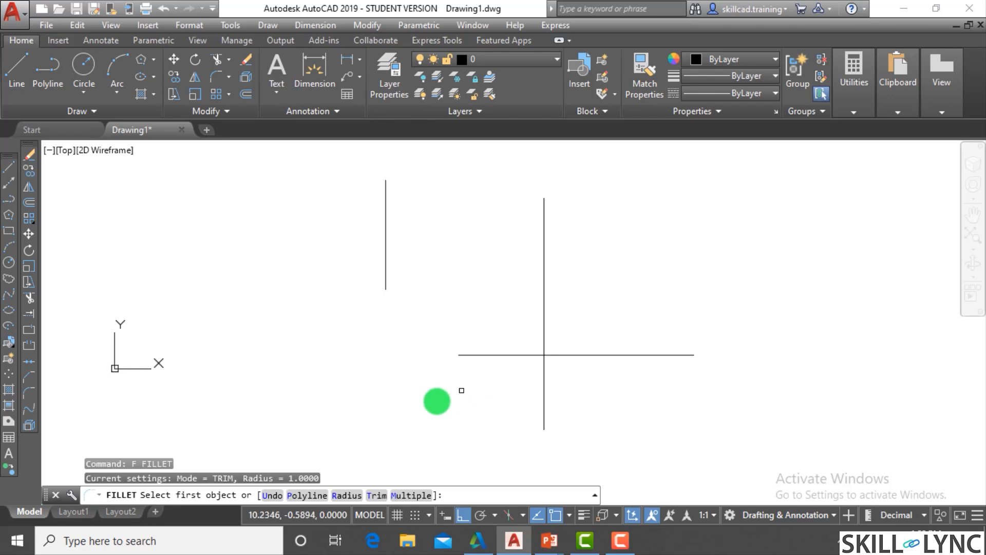
{"action": "left_click", "coordinate": [367, 495]}
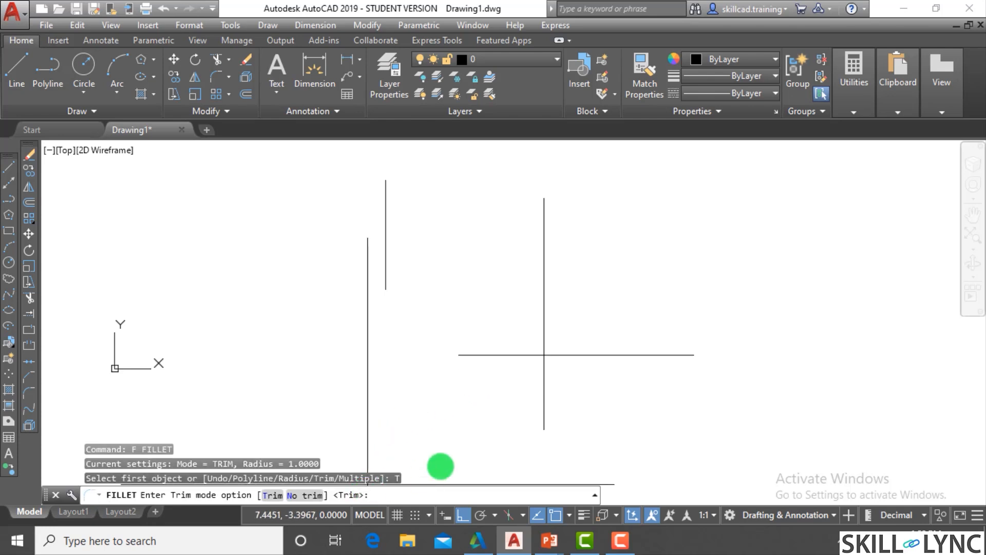
{"action": "key", "text": "Escape"}
{"action": "key", "text": "Escape"}
{"action": "key", "text": "Escape"}
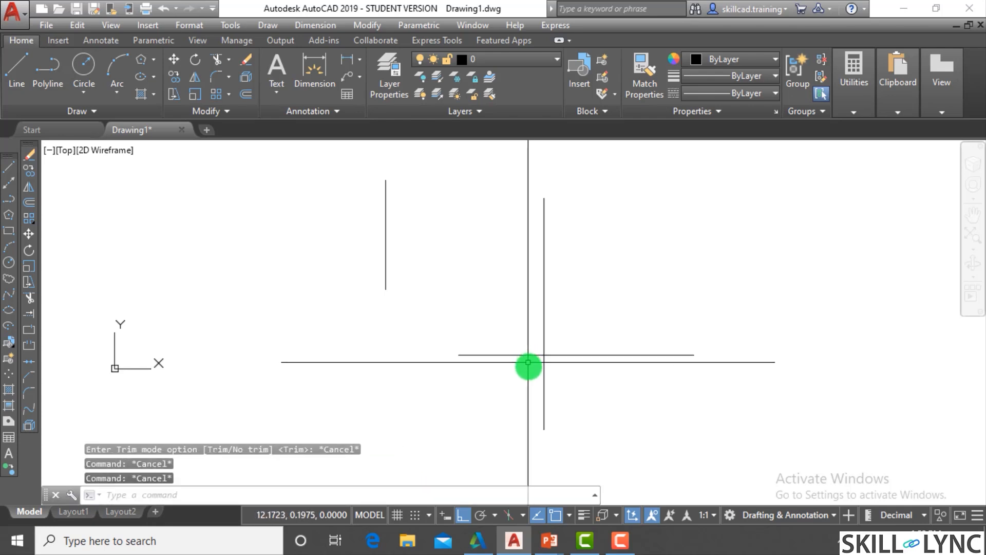
{"action": "type", "text": "f"}
{"action": "key", "text": "Return"}
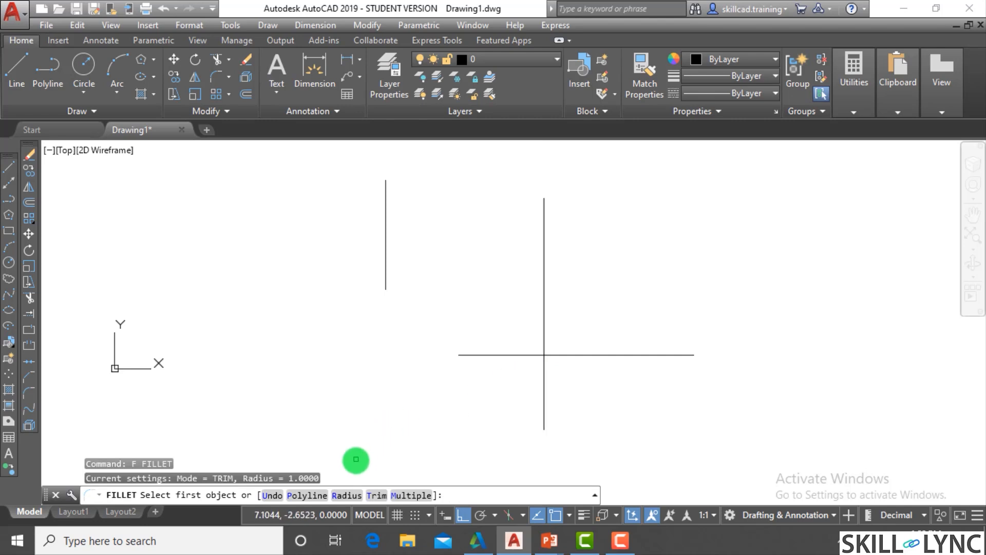
{"action": "left_click", "coordinate": [371, 496]}
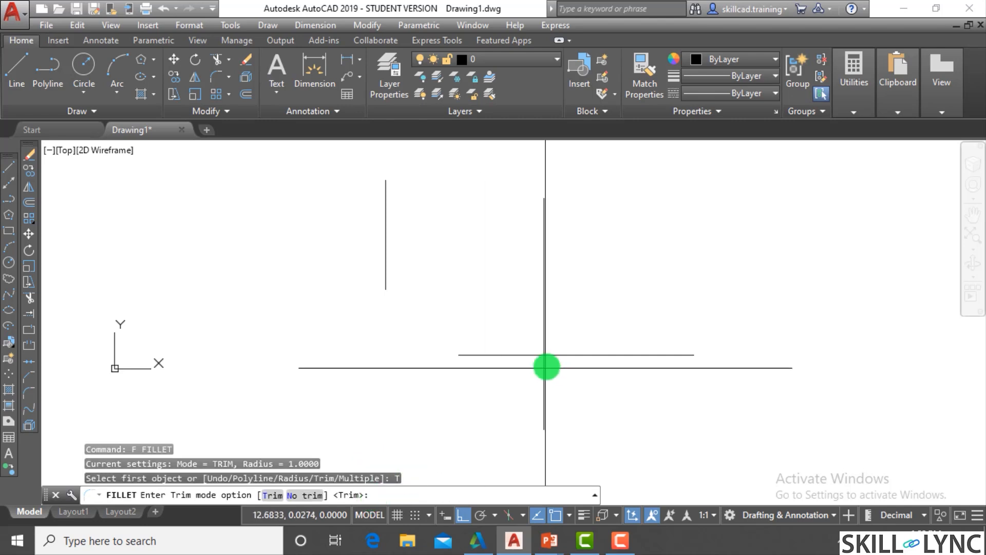
{"action": "key", "text": "Escape"}
{"action": "key", "text": "Escape"}
- Undo the drawing of the crossing vertical line and the horizontal line
{"action": "scroll", "coordinate": [560, 343], "scroll_direction": "up", "scroll_amount": 3}
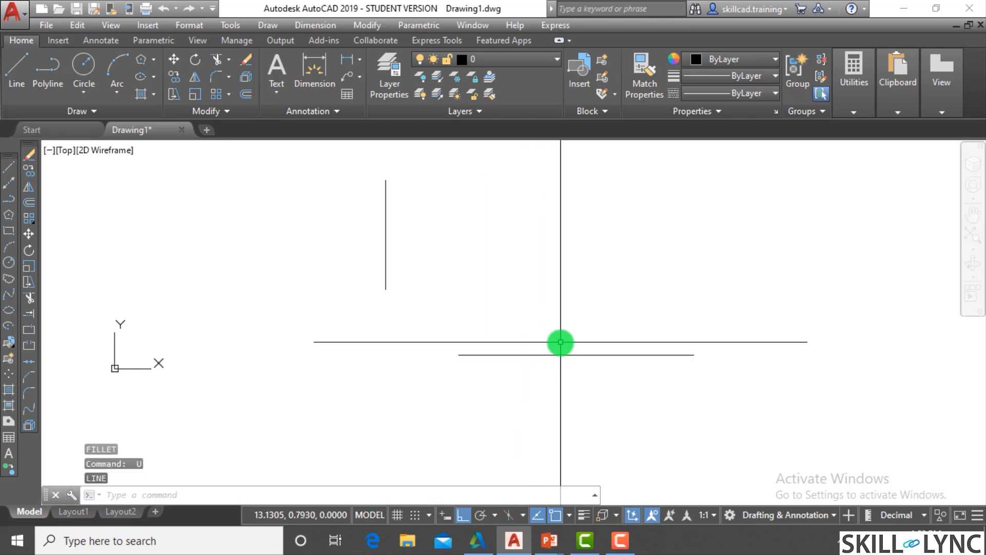
{"action": "type", "text": "u"}
{"action": "key", "text": "Return"}
- Draw a new horizontal line below and to the right of the remaining vertical line, leaving a gap between them
{"action": "type", "text": "l"}
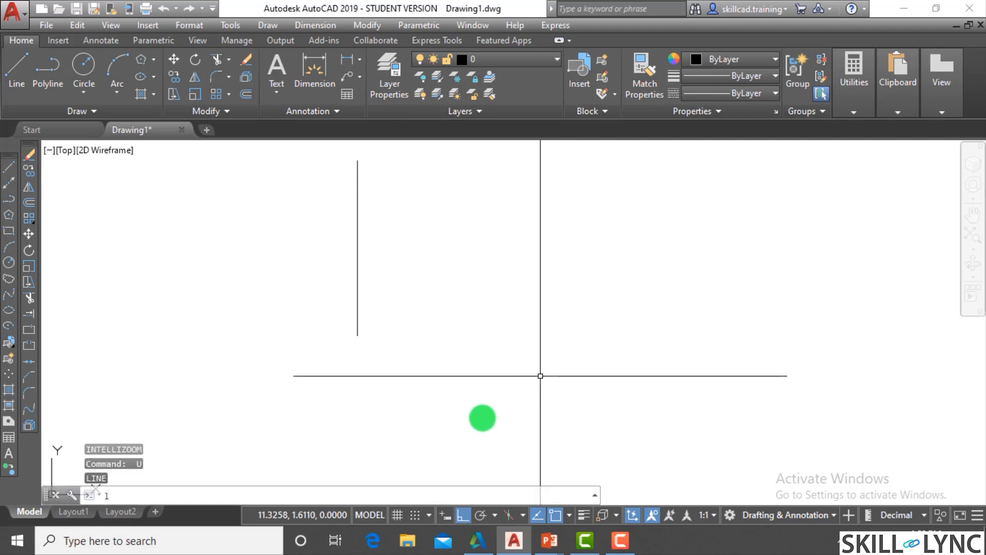
{"action": "key", "text": "Return"}
{"action": "left_click", "coordinate": [445, 413]}
{"action": "left_click", "coordinate": [755, 394]}
{"action": "key", "text": "Escape"}
{"action": "key", "text": "Escape"}
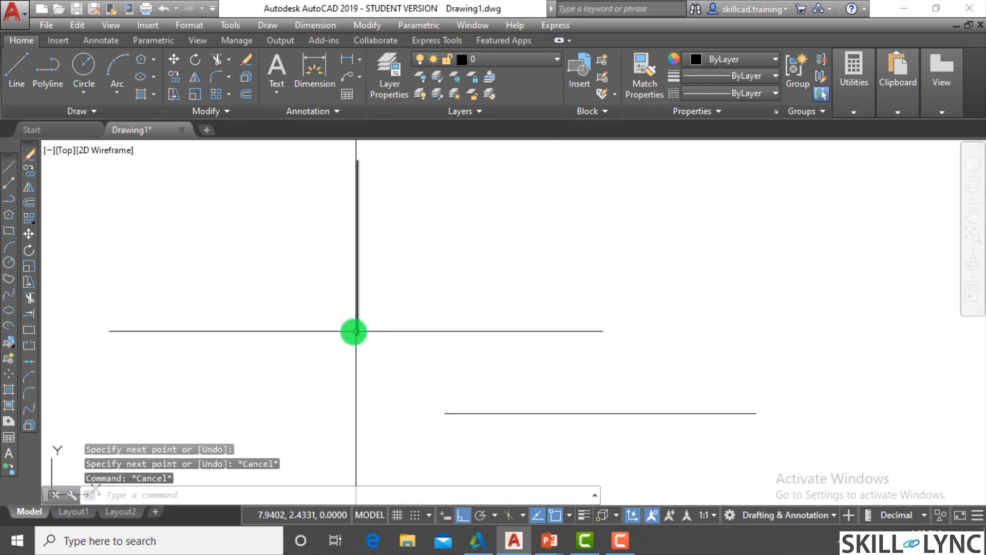
- Set the fillet radius to 0 and fillet the vertical and horizontal lines into a sharp corner
{"action": "type", "text": "f"}
{"action": "key", "text": "Return"}
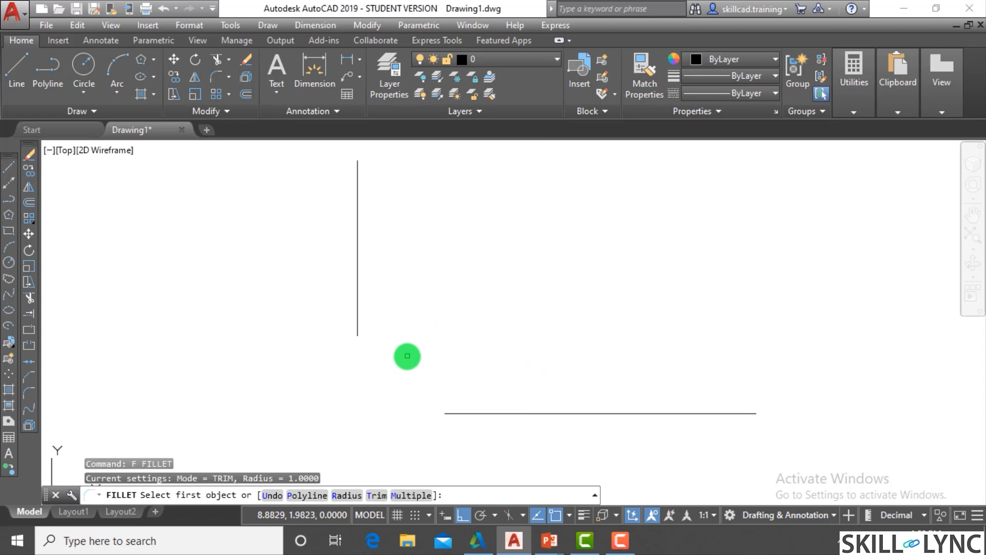
{"action": "type", "text": "r"}
{"action": "key", "text": "Return"}
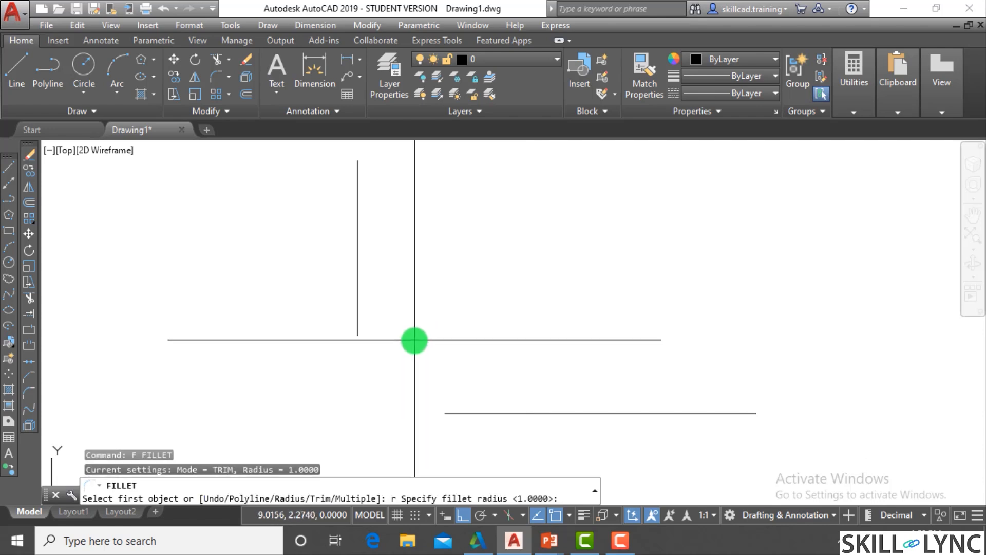
{"action": "key", "text": "Return"}
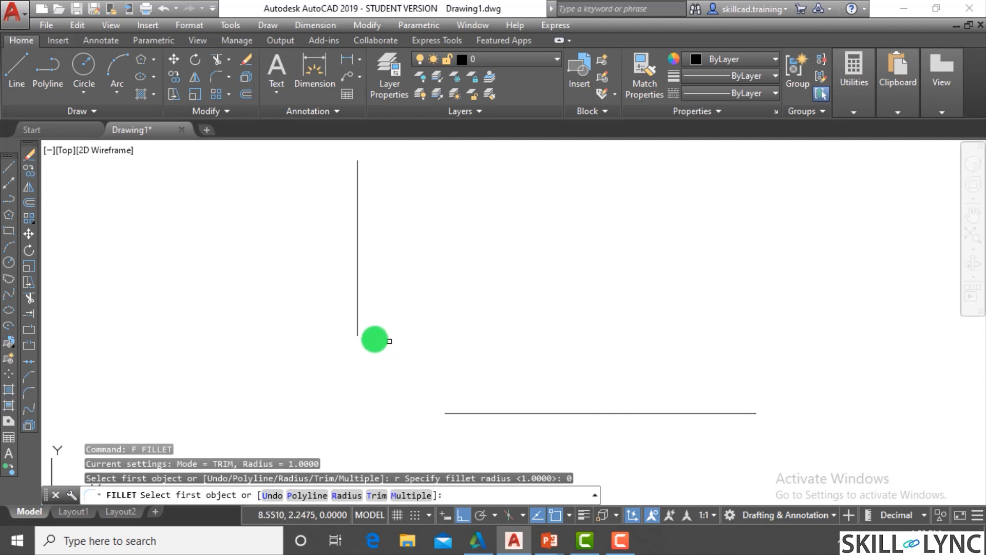
{"action": "left_click", "coordinate": [358, 331]}
{"action": "left_click", "coordinate": [459, 408]}
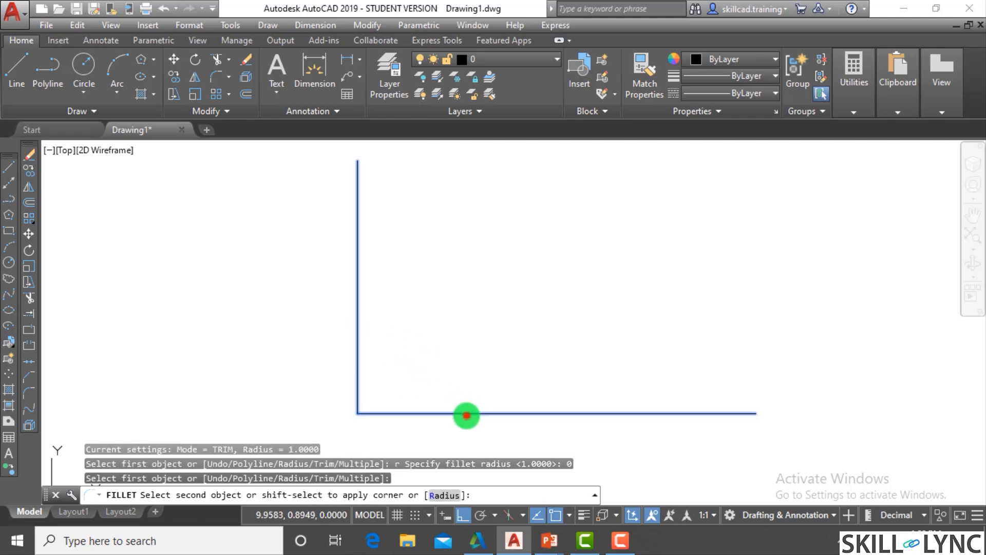
{"action": "scroll", "coordinate": [399, 361], "scroll_direction": "down", "scroll_amount": 2}
{"action": "scroll", "coordinate": [456, 361], "scroll_direction": "up", "scroll_amount": 2}
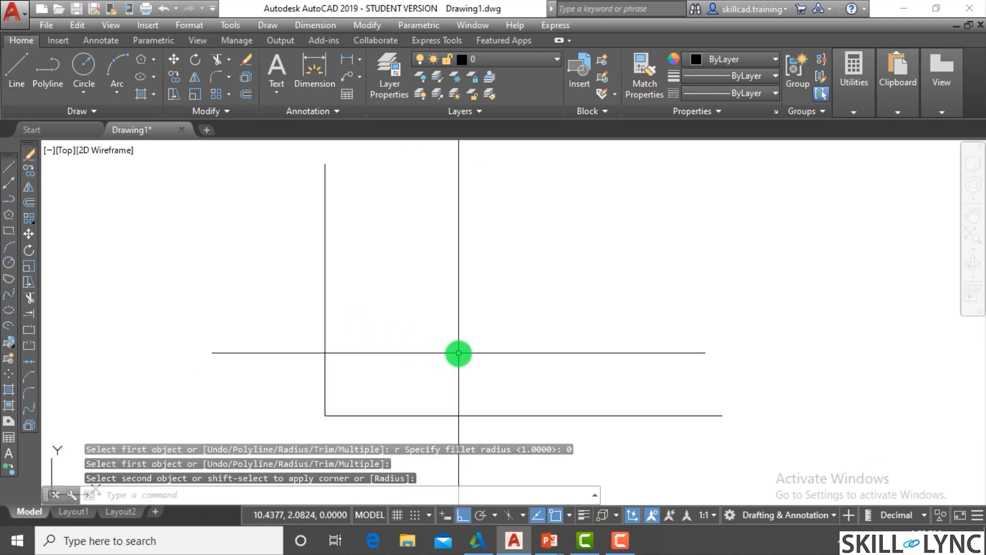
- Draw a vertical line crossing the horizontal leg of the sharp corner
{"action": "type", "text": "l"}
{"action": "key", "text": "Return"}
{"action": "left_click", "coordinate": [535, 191]}
{"action": "scroll", "coordinate": [537, 421], "scroll_direction": "down", "scroll_amount": 4}
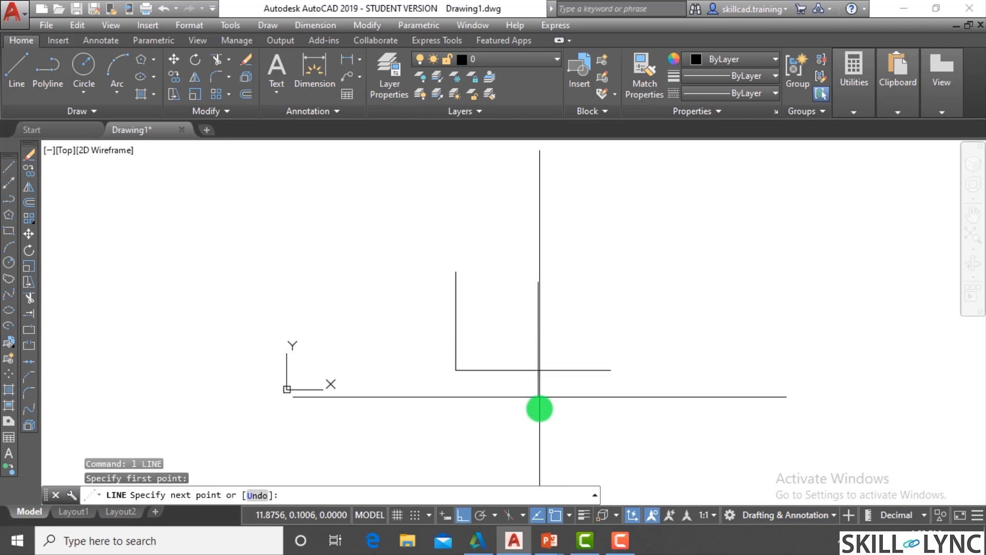
{"action": "left_click", "coordinate": [539, 419]}
{"action": "key", "text": "Escape"}
{"action": "key", "text": "Escape"}
- Fillet the crossing lines at radius 0, keeping the upper part of the vertical and the right part of the horizontal
{"action": "type", "text": "f"}
{"action": "key", "text": "Return"}
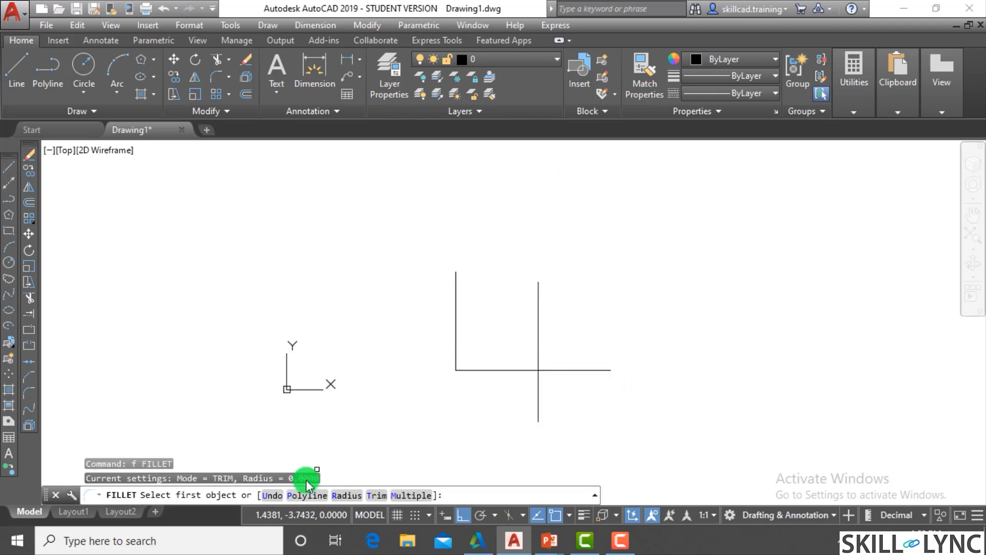
{"action": "left_click", "coordinate": [542, 346]}
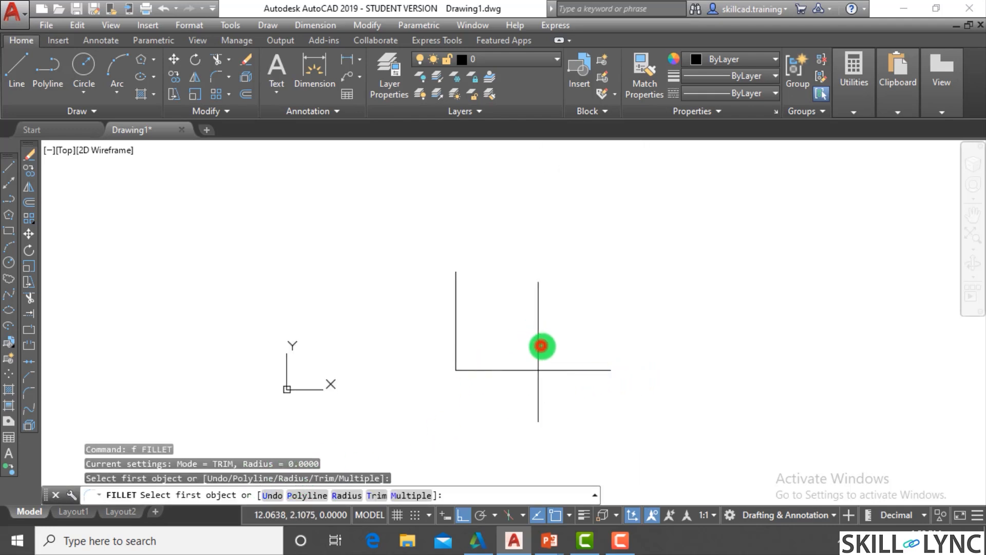
{"action": "left_click", "coordinate": [555, 370]}
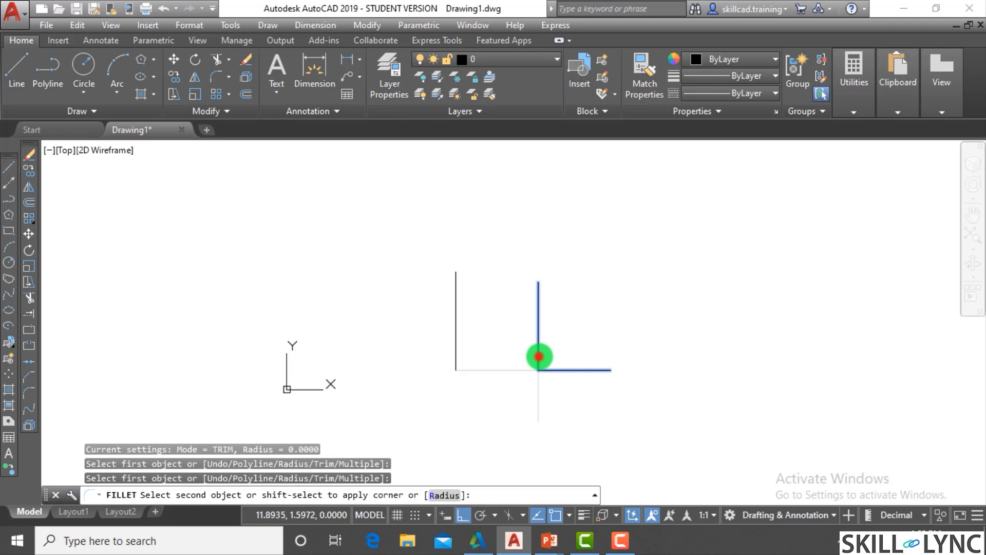
{"action": "key", "text": "Escape"}
- Select and erase the vertical line that meets the shortened horizontal line
{"action": "key", "text": "Escape"}
{"action": "scroll", "coordinate": [581, 363], "scroll_direction": "up", "scroll_amount": 2}
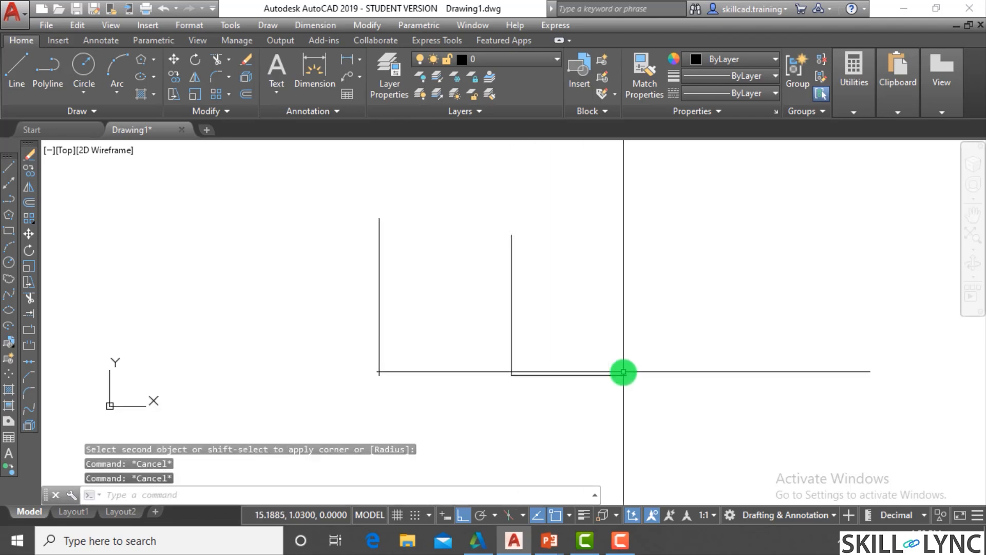
{"action": "scroll", "coordinate": [623, 371], "scroll_direction": "up", "scroll_amount": 2}
{"action": "type", "text": "k"}
{"action": "key", "text": "Escape"}
{"action": "type", "text": "`"}
{"action": "left_click", "coordinate": [464, 283]}
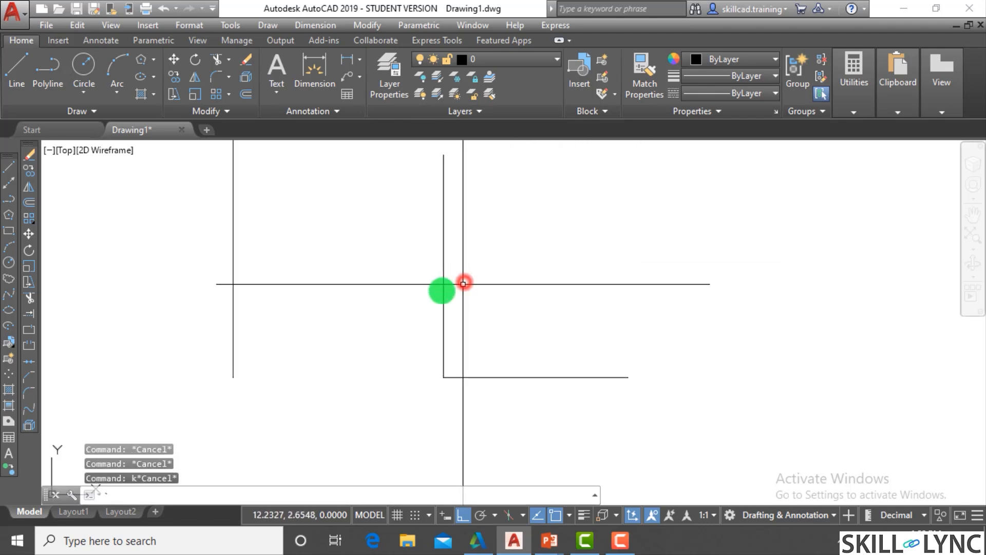
{"action": "left_click", "coordinate": [493, 324]}
{"action": "left_click", "coordinate": [502, 324]}
{"action": "left_click", "coordinate": [388, 309]}
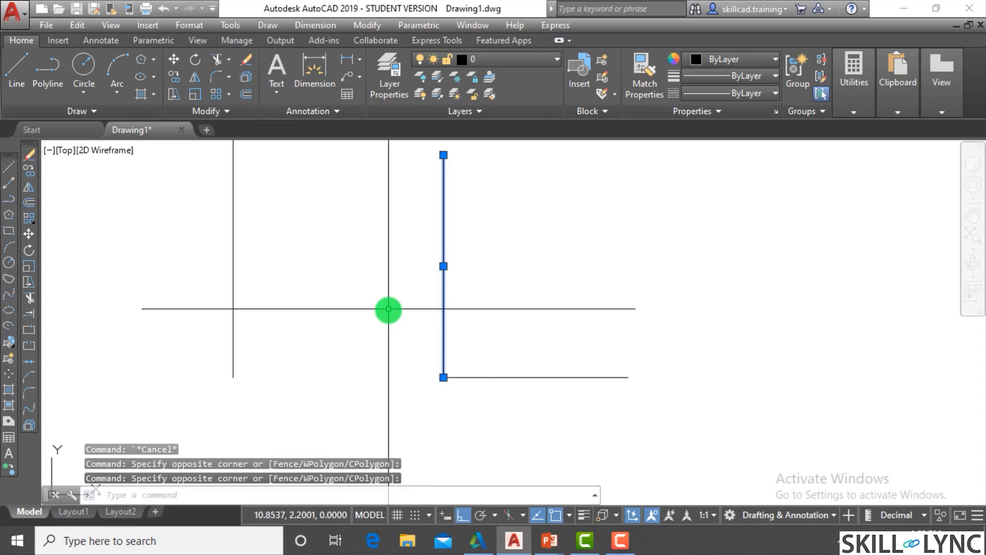
{"action": "key", "text": "Delete"}
- Draw a new vertical line crossing the shortened horizontal line near its middle
{"action": "type", "text": "l"}
{"action": "key", "text": "Return"}
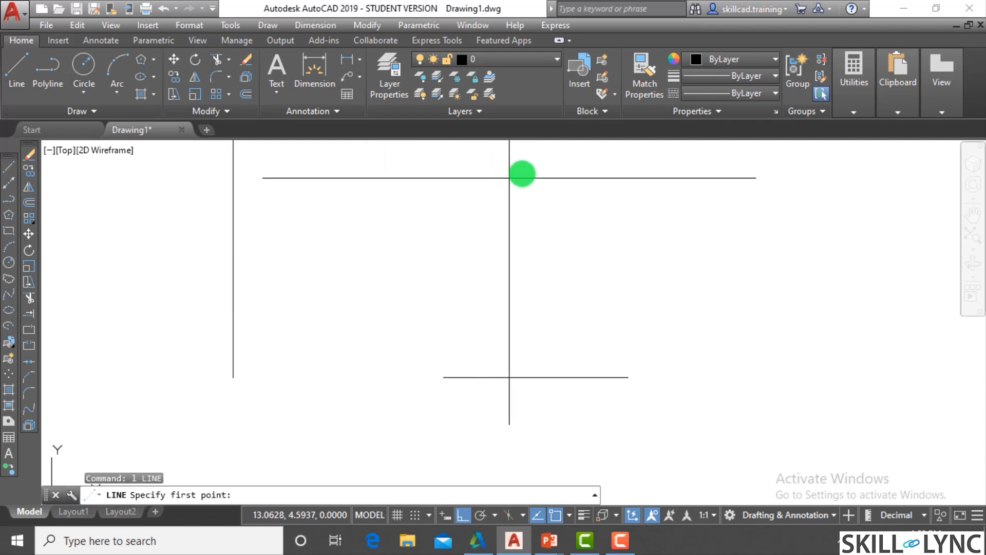
{"action": "left_click", "coordinate": [536, 174]}
{"action": "left_click", "coordinate": [563, 440]}
{"action": "key", "text": "Escape"}
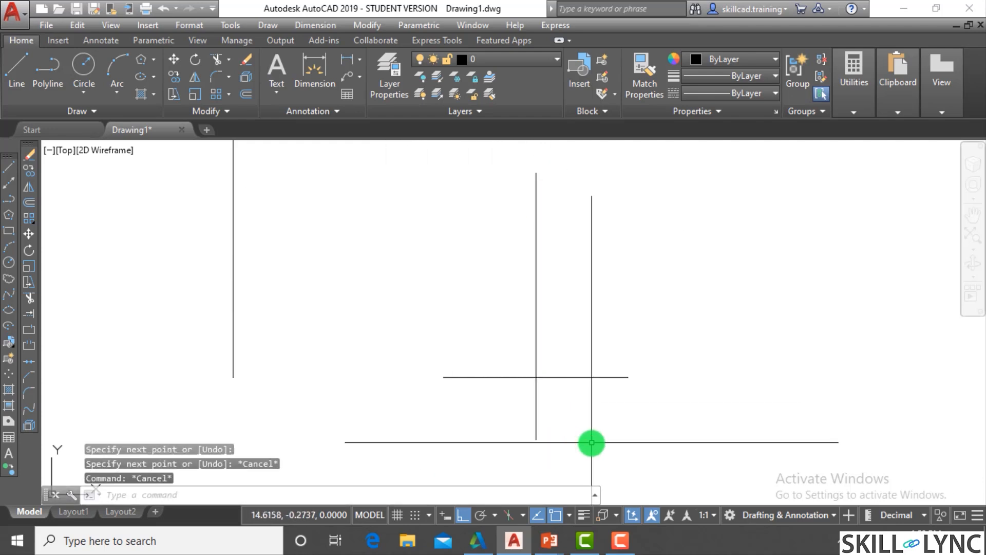
- Fillet the crossing lines at radius 0, keeping the upper part of the vertical and the right part of the horizontal
{"action": "type", "text": "f"}
{"action": "key", "text": "Return"}
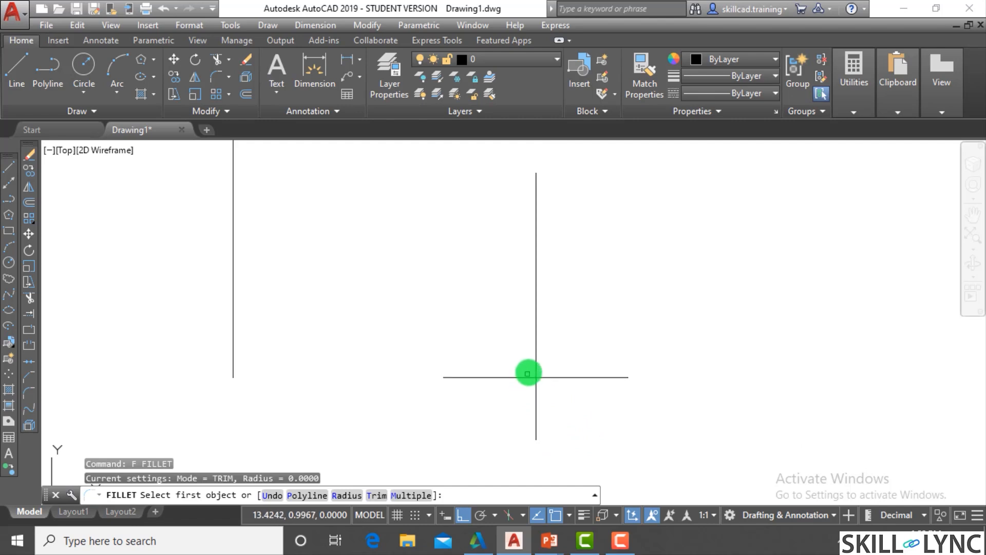
{"action": "left_click", "coordinate": [537, 354]}
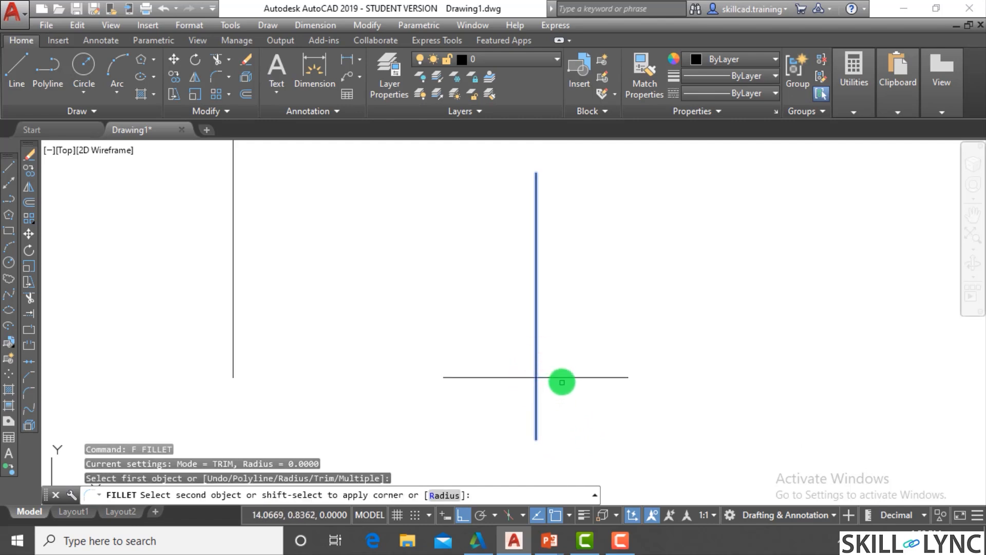
{"action": "left_click", "coordinate": [563, 381]}
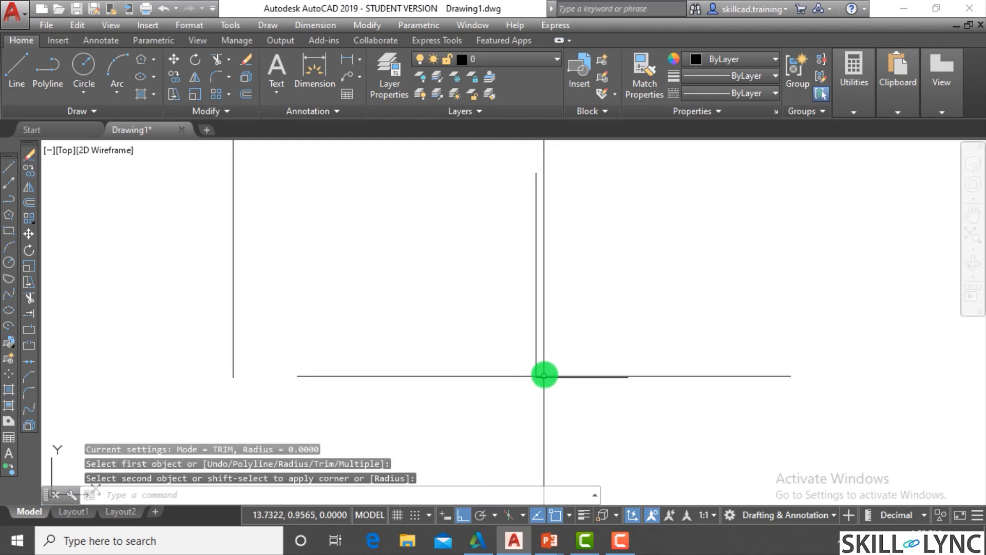
{"action": "type", "text": "l"}
{"action": "key", "text": "Return"}
{"action": "left_click", "coordinate": [511, 313]}
{"action": "key", "text": "Escape"}
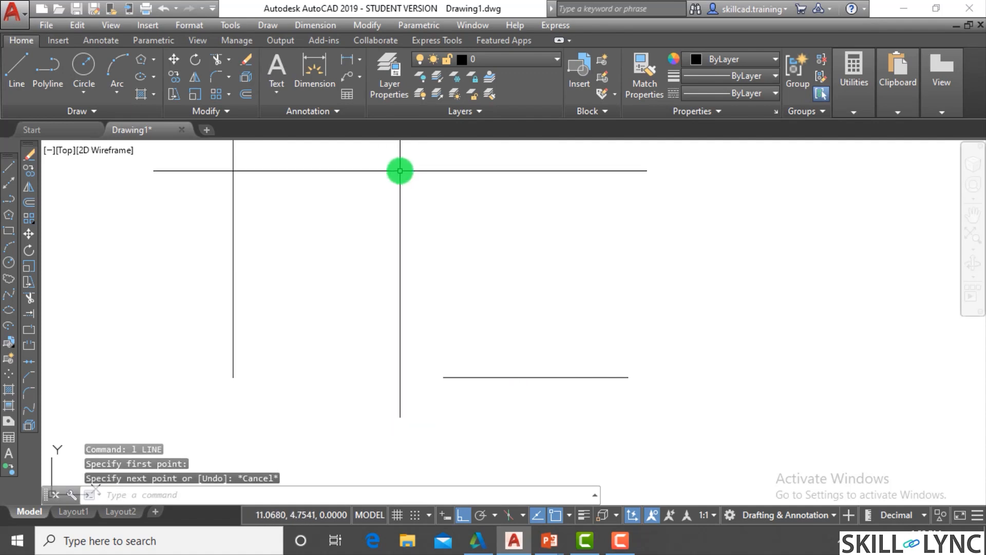
- Fillet the long vertical line and the separate horizontal line at radius 0 to join them in a sharp corner
{"action": "type", "text": "f"}
{"action": "key", "text": "Return"}
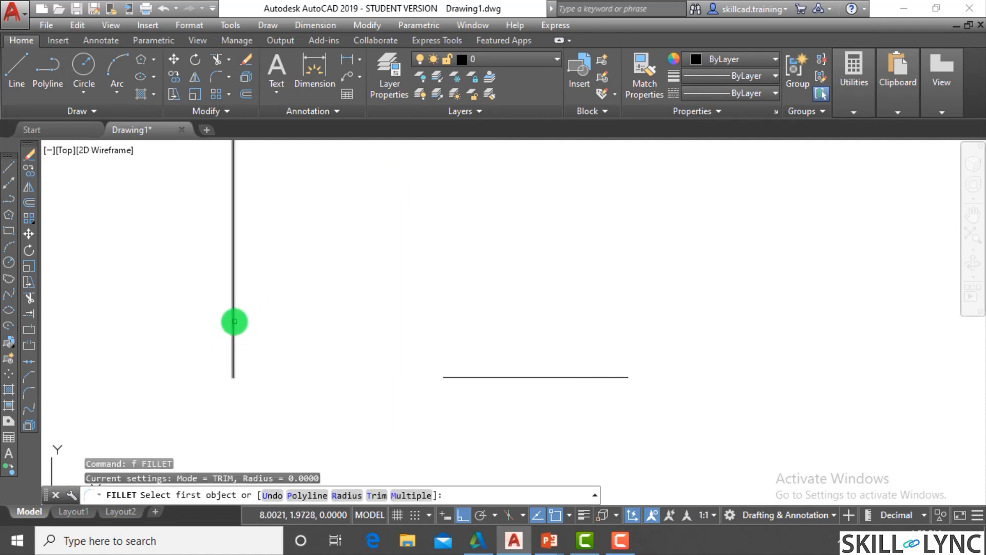
{"action": "left_click", "coordinate": [233, 324]}
{"action": "left_click", "coordinate": [452, 376]}
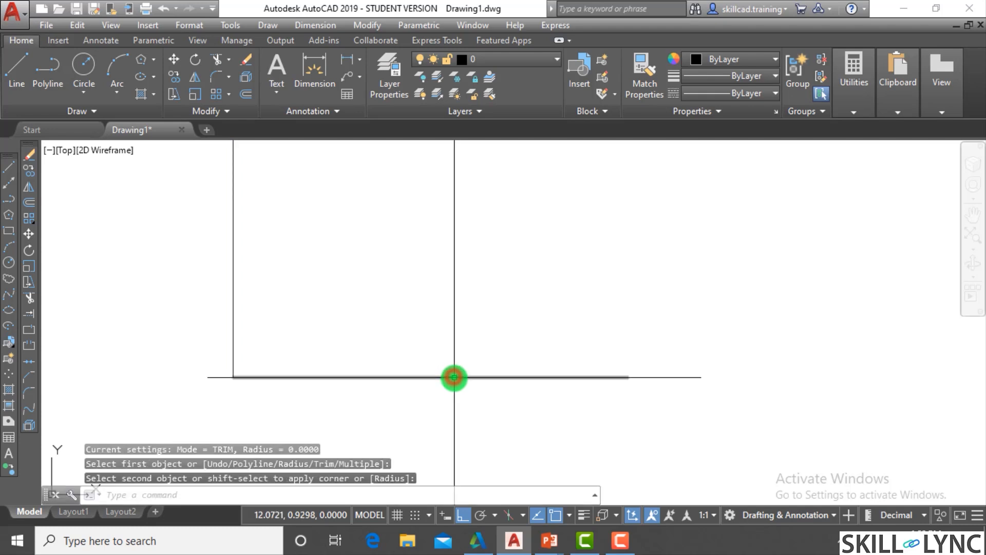
- Undo the fillet that joined the vertical and horizontal lines
{"action": "type", "text": "u"}
{"action": "key", "text": "Return"}
{"action": "key", "text": "Escape"}
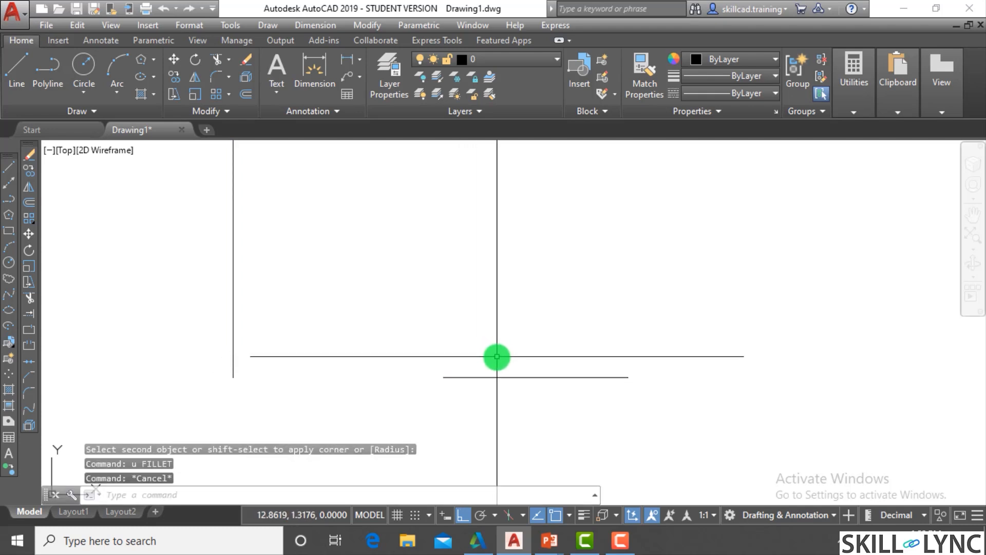
{"action": "key", "text": "Escape"}
- Set the Fillet trim mode to No trim and try the radius 0 fillet on the vertical and horizontal lines
{"action": "type", "text": "F"}
{"action": "key", "text": "Return"}
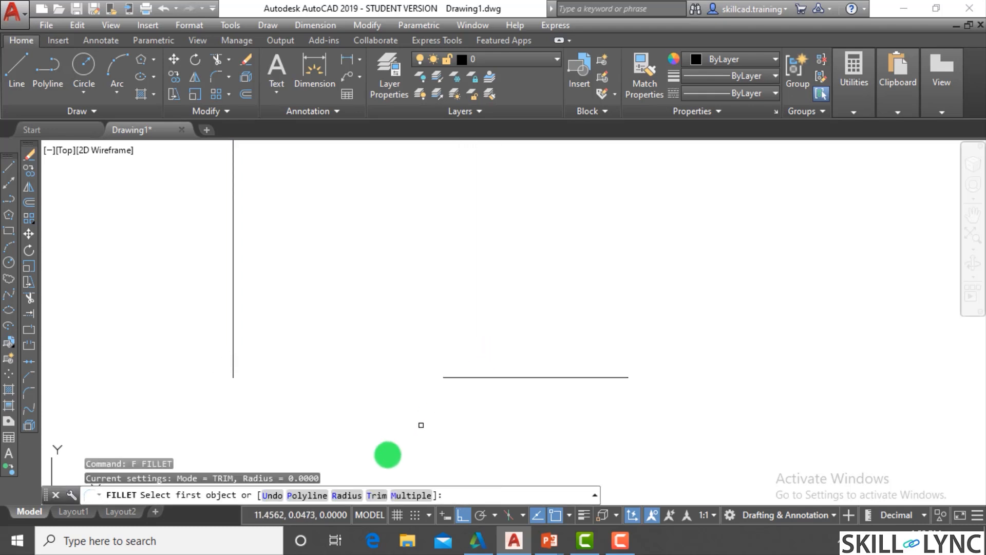
{"action": "left_click", "coordinate": [374, 495]}
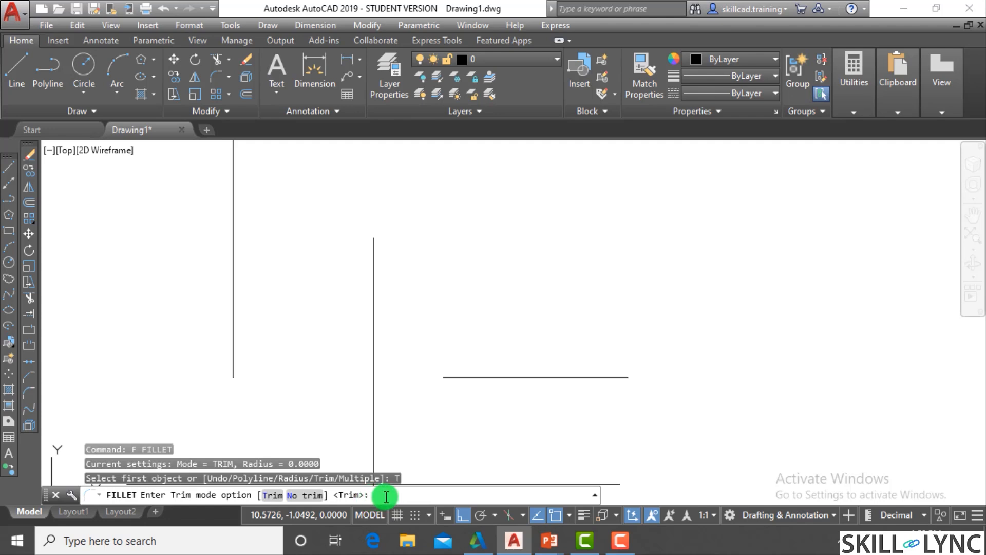
{"action": "left_click", "coordinate": [308, 495]}
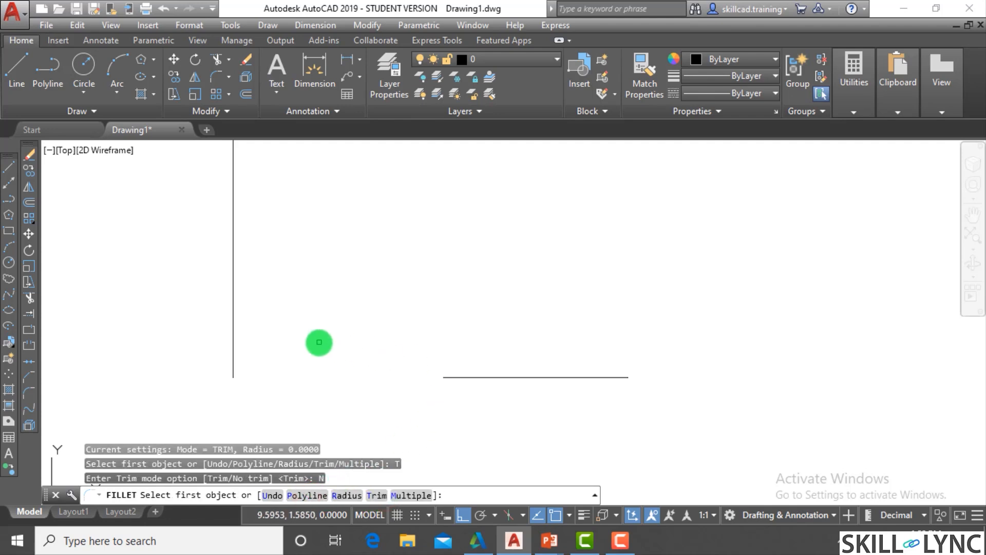
{"action": "left_click", "coordinate": [232, 372]}
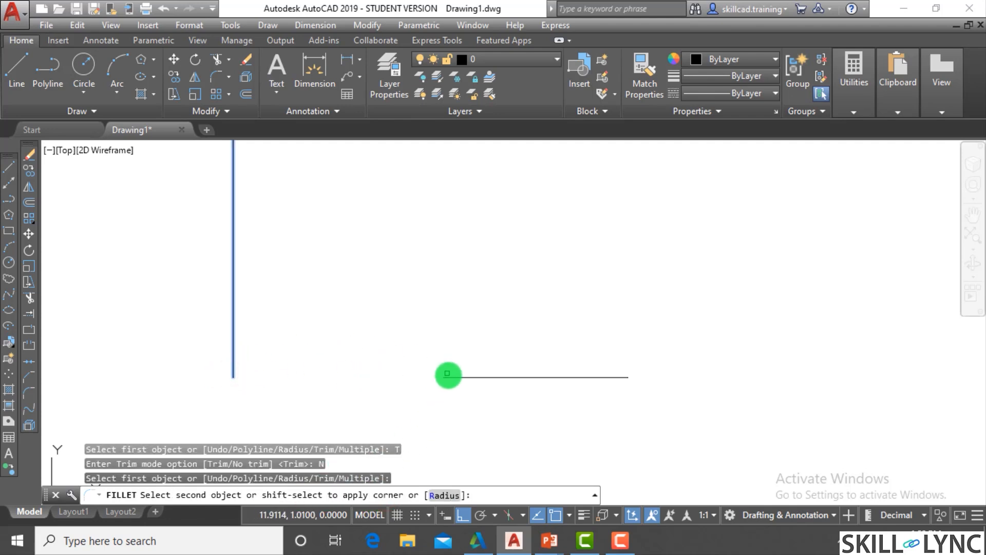
{"action": "left_click", "coordinate": [448, 377]}
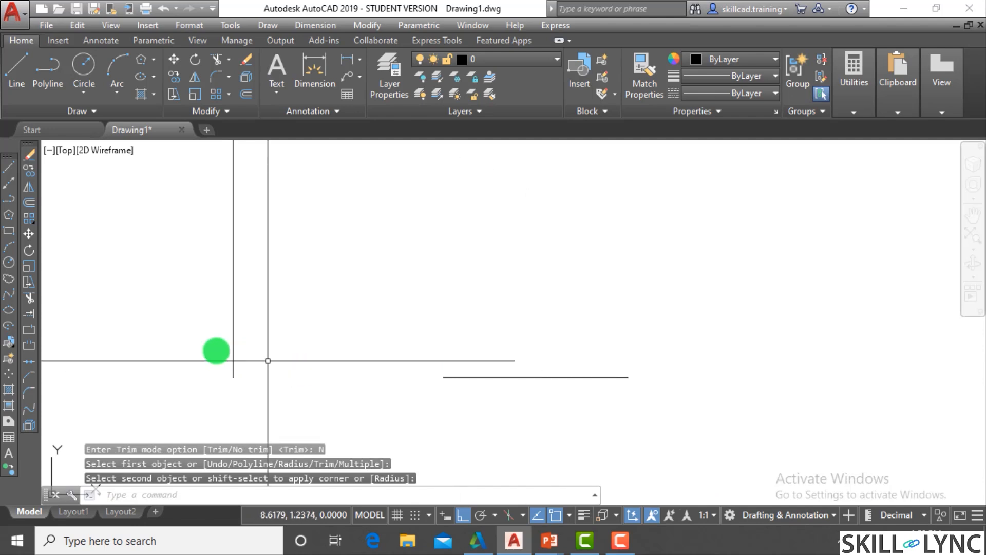
- Repeat the No trim fillet at radius 0 on the same vertical and horizontal lines
{"action": "key", "text": "Return"}
{"action": "left_click", "coordinate": [234, 359]}
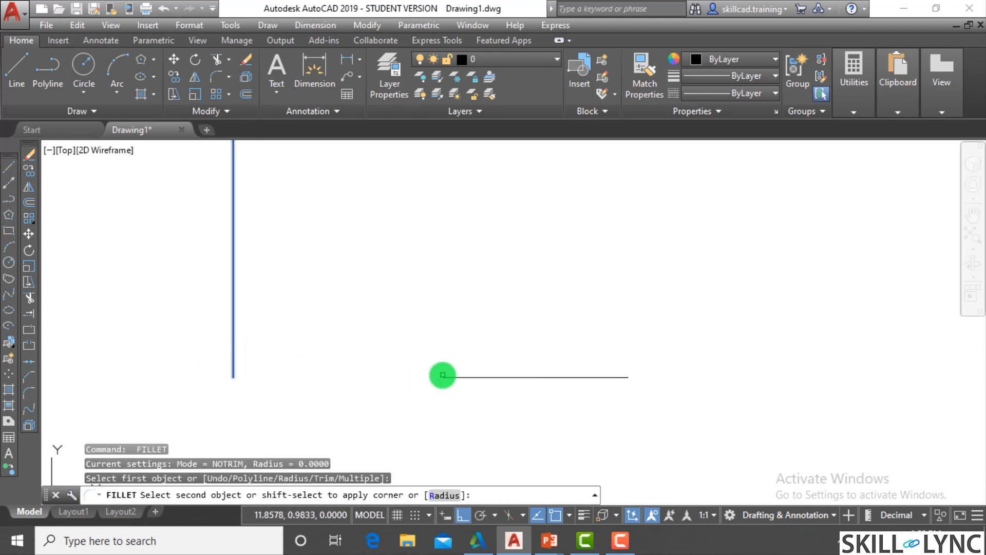
{"action": "left_click", "coordinate": [445, 378]}
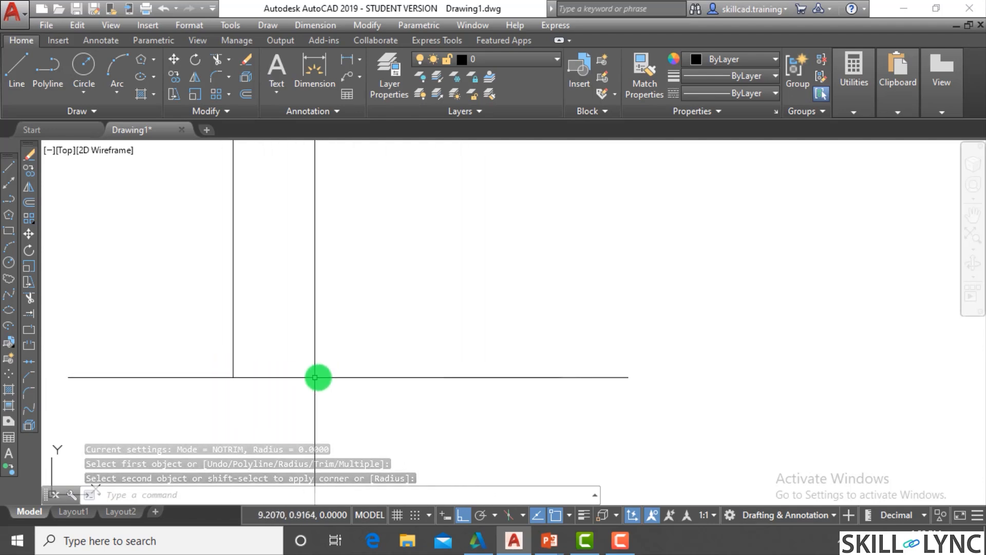
{"action": "scroll", "coordinate": [384, 387], "scroll_direction": "down", "scroll_amount": 1}
{"action": "scroll", "coordinate": [403, 395], "scroll_direction": "up", "scroll_amount": 1}
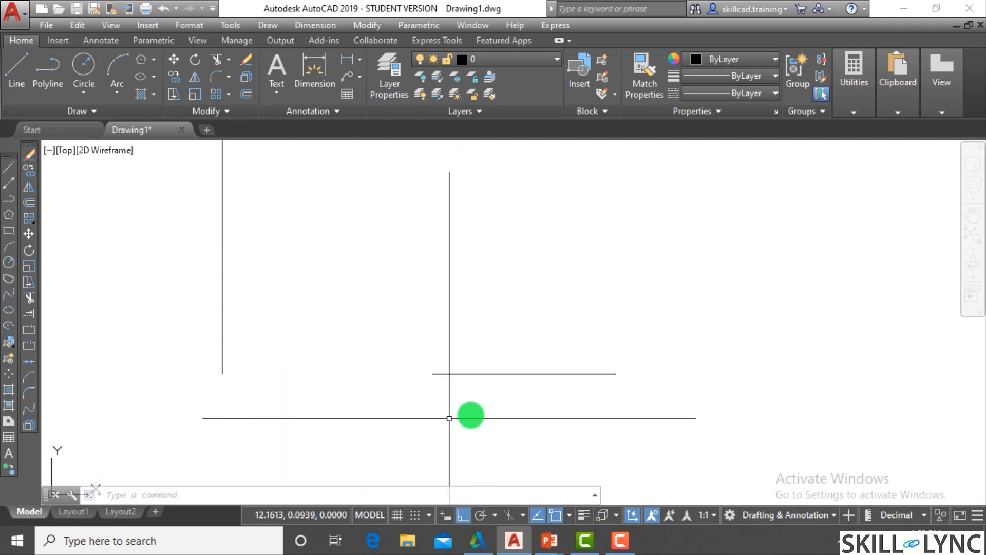
- Select both the vertical and the horizontal line and erase them
{"action": "scroll", "coordinate": [484, 404], "scroll_direction": "down", "scroll_amount": 2}
{"action": "double_click", "coordinate": [544, 415]}
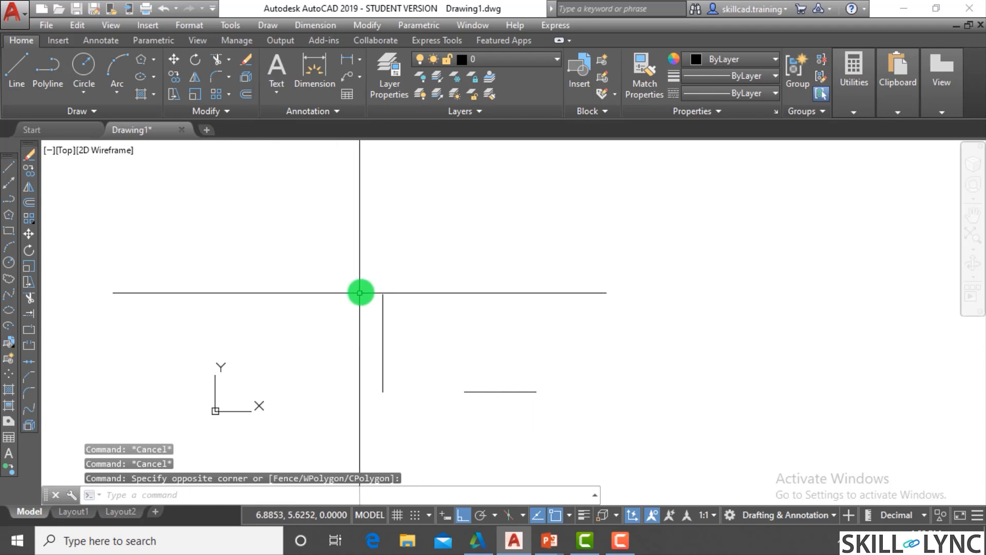
{"action": "key", "text": "Escape"}
{"action": "key", "text": "Escape"}
{"action": "left_click", "coordinate": [561, 430]}
{"action": "left_click", "coordinate": [344, 259]}
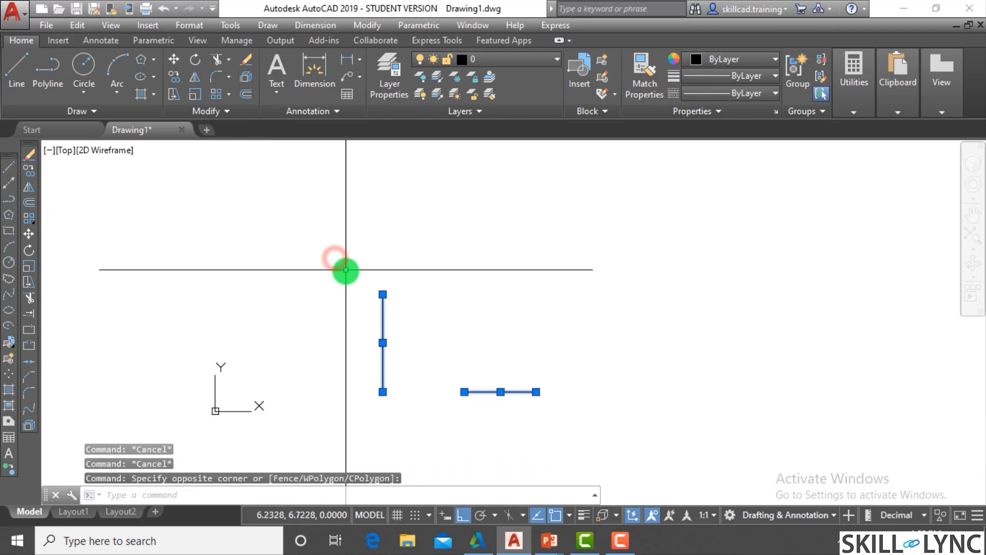
{"action": "type", "text": "e"}
{"action": "key", "text": "Return"}
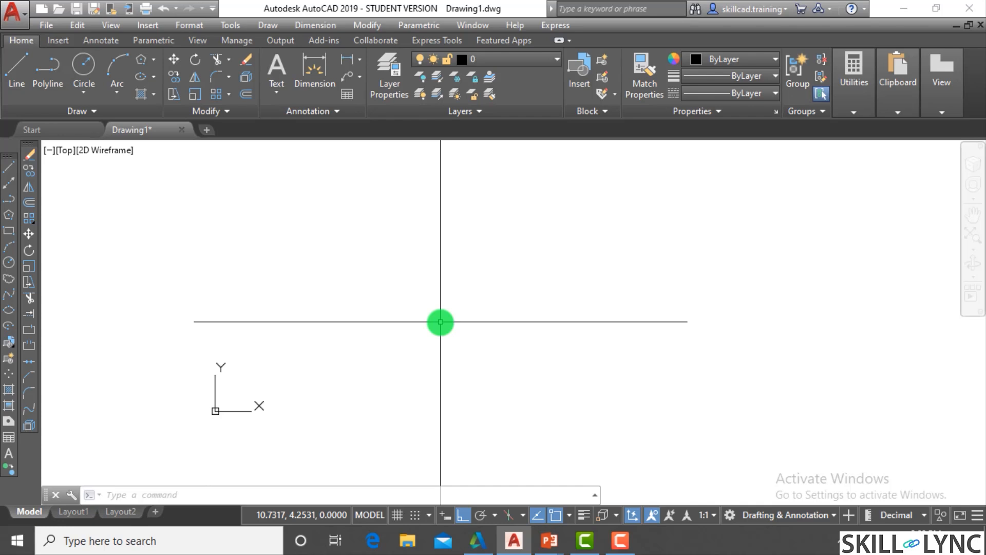
{"action": "key", "text": "Escape"}
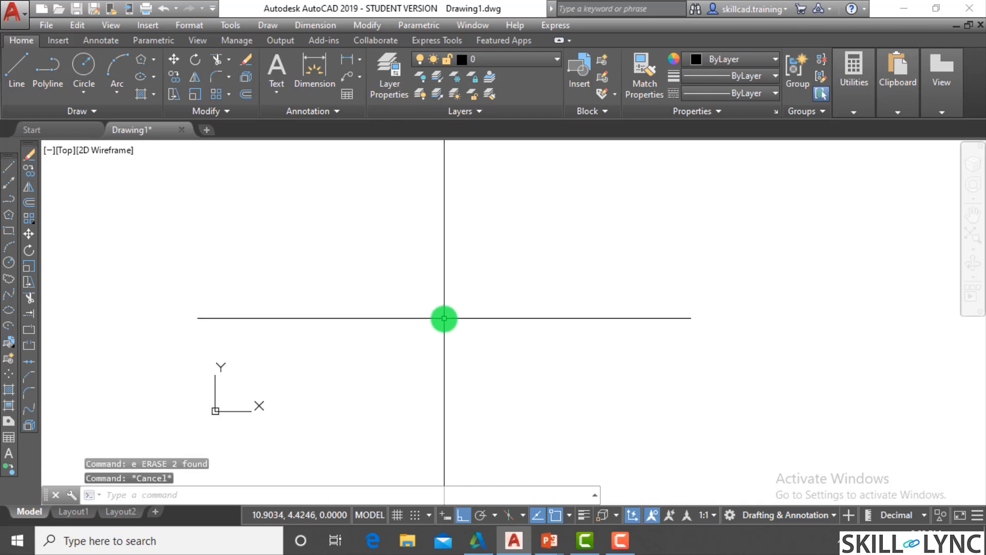
{"action": "key", "text": "Escape"}
- Draw a six-sided polygon inscribed in a circle, with a vertex pointing straight down
{"action": "type", "text": "pol"}
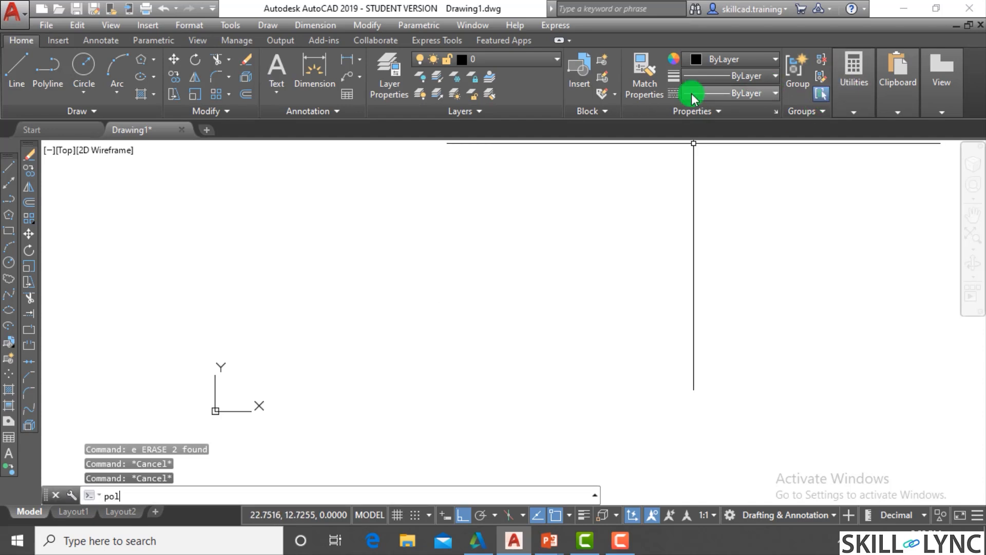
{"action": "key", "text": "Return"}
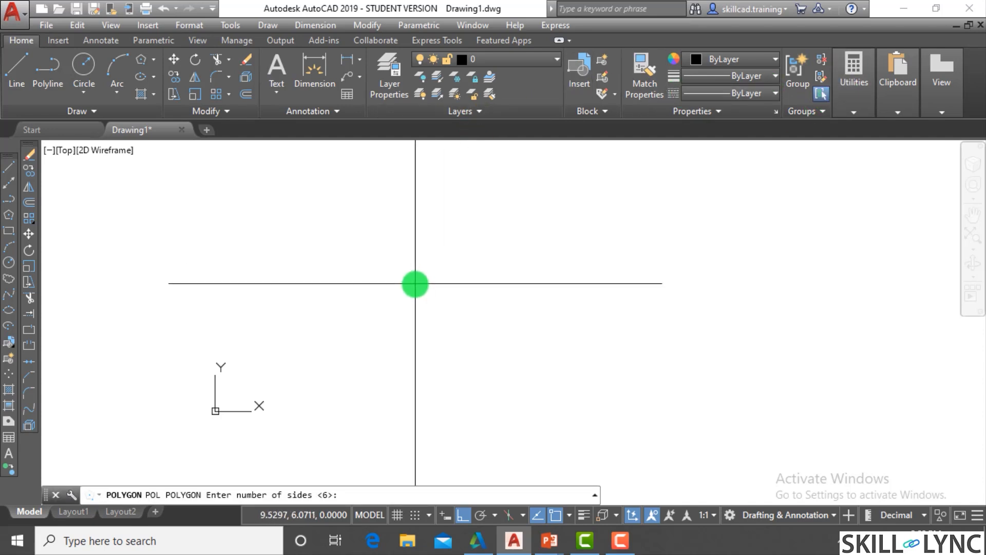
{"action": "key", "text": "Return"}
{"action": "left_click", "coordinate": [413, 288]}
{"action": "key", "text": "Return"}
{"action": "left_click", "coordinate": [402, 368]}
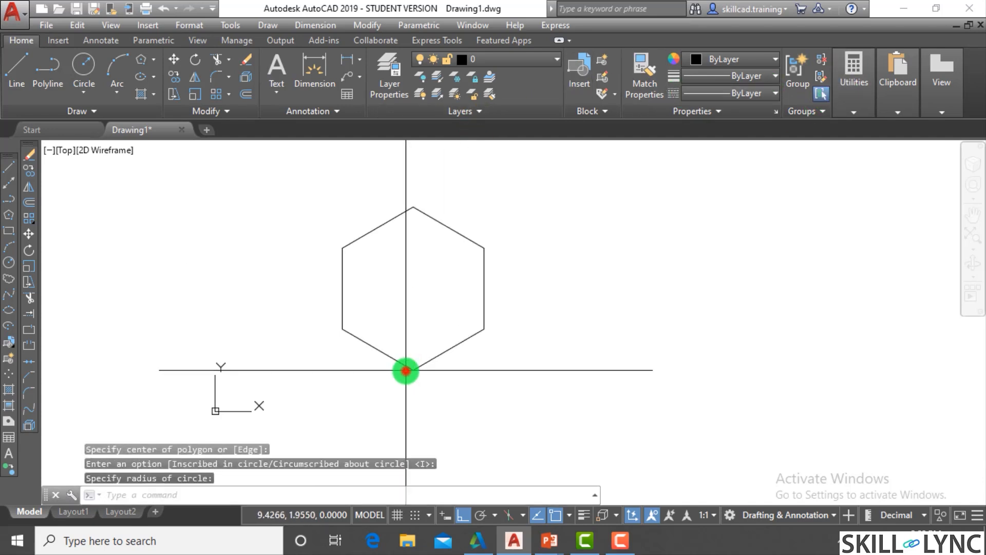
- Apply the Fillet command's Polyline option to the hexagon at radius 0 in No trim mode
{"action": "type", "text": "f"}
{"action": "key", "text": "Return"}
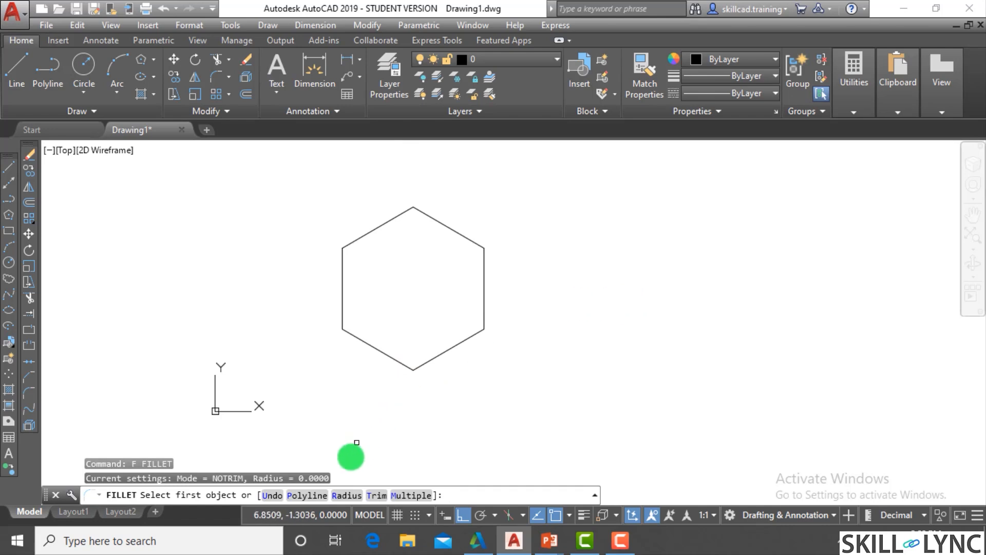
{"action": "left_click", "coordinate": [314, 496]}
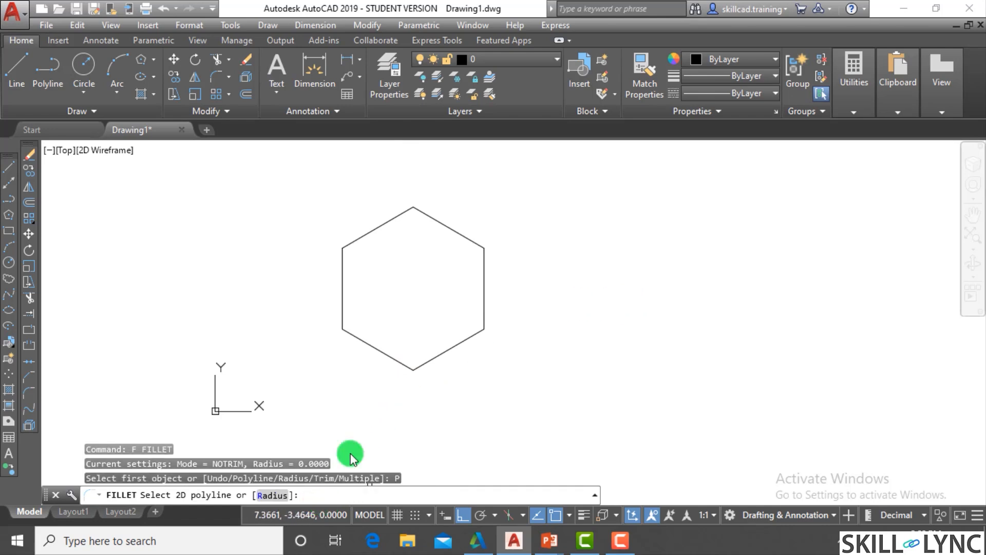
{"action": "left_click", "coordinate": [397, 363]}
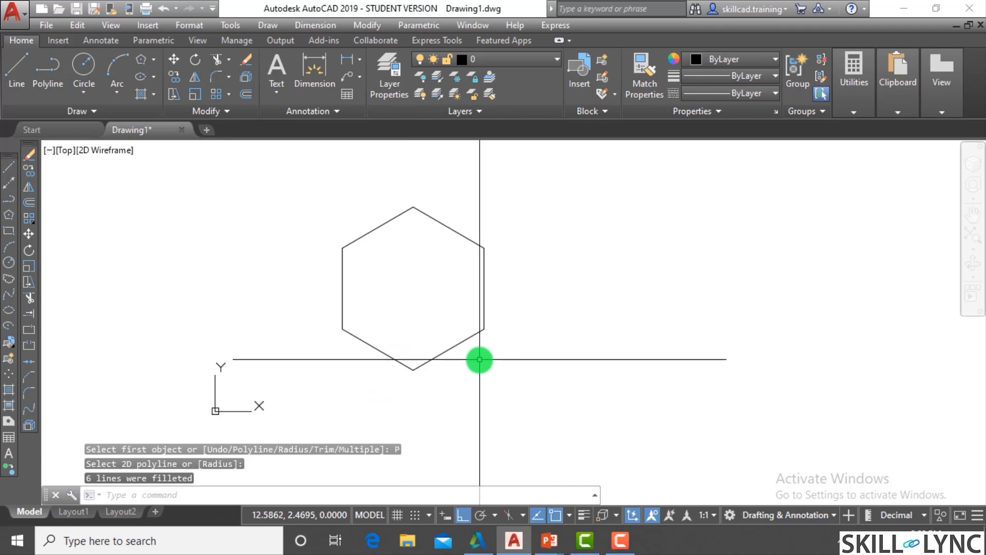
- Set the fillet radius to 1, fillet the whole hexagon with the Polyline option, and inspect its untrimmed corners
{"action": "key", "text": "Return"}
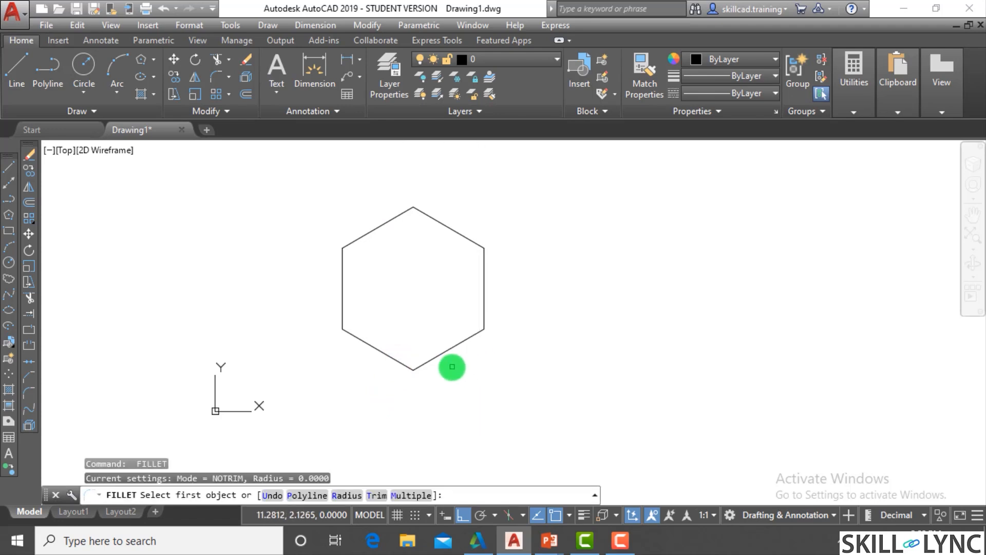
{"action": "type", "text": "r"}
{"action": "key", "text": "Return"}
{"action": "type", "text": "1"}
{"action": "key", "text": "Return"}
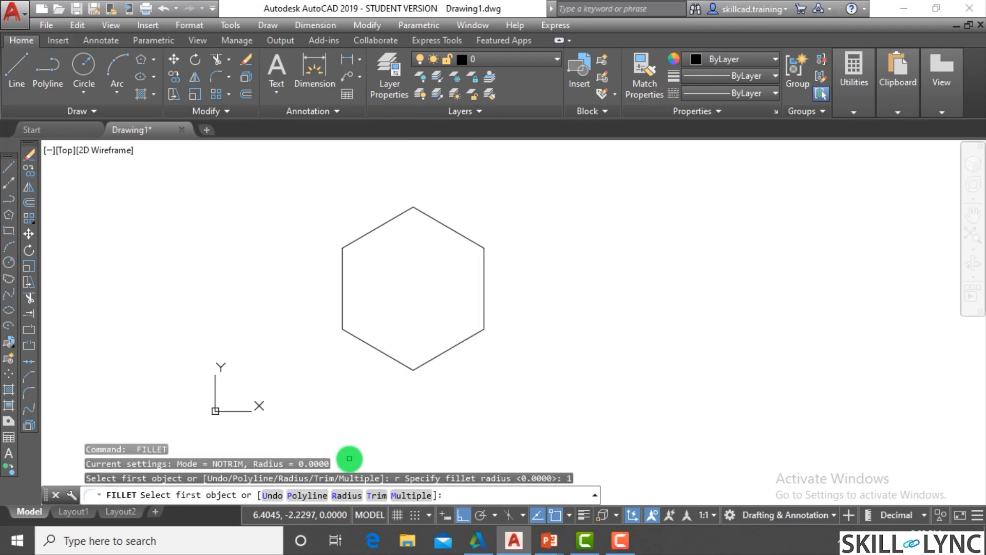
{"action": "left_click", "coordinate": [318, 495]}
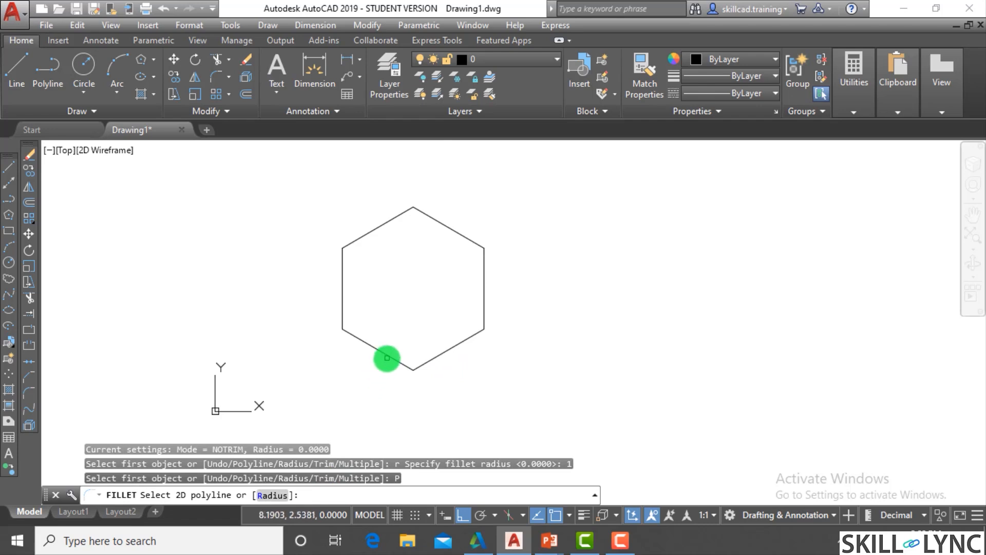
{"action": "left_click", "coordinate": [387, 358]}
{"action": "scroll", "coordinate": [473, 222], "scroll_direction": "up", "scroll_amount": 5}
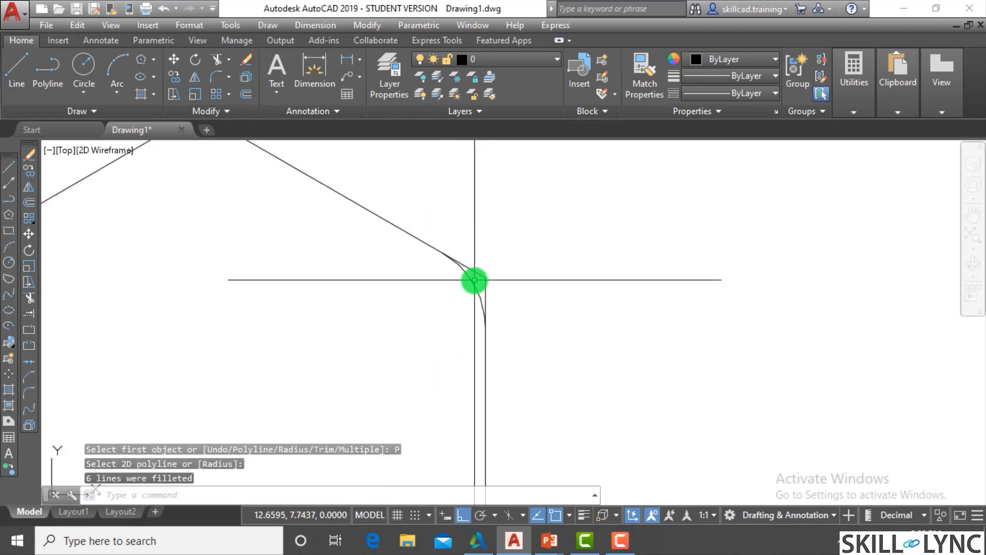
{"action": "scroll", "coordinate": [488, 280], "scroll_direction": "down", "scroll_amount": 6}
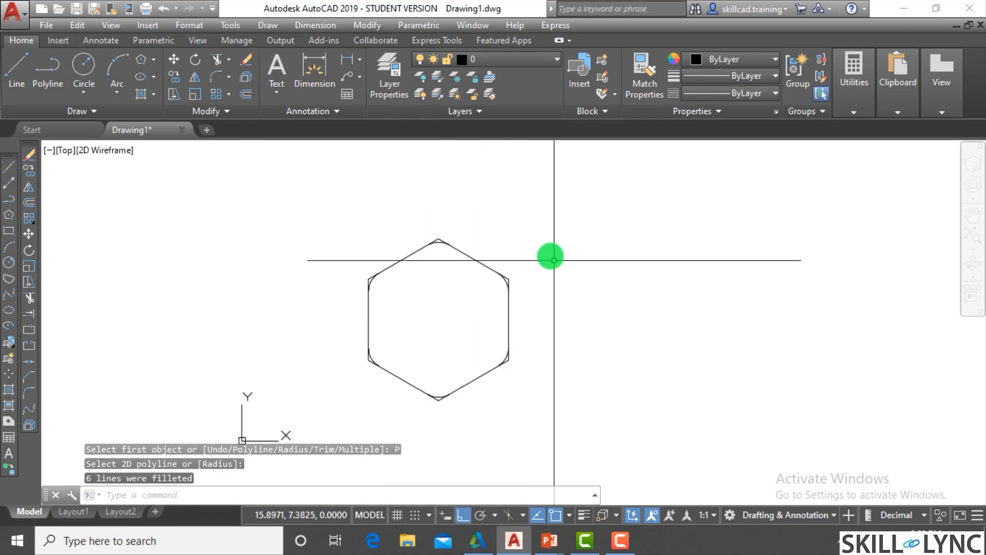
- Undo the fillets on the hexagon's corners
{"action": "key", "text": "ctrl+z"}
{"action": "key", "text": "ctrl+z"}
- Fillet all corners of the hexagon with the Polyline option, using Trim mode and a radius of 1
{"action": "type", "text": "f"}
{"action": "key", "text": "Return"}
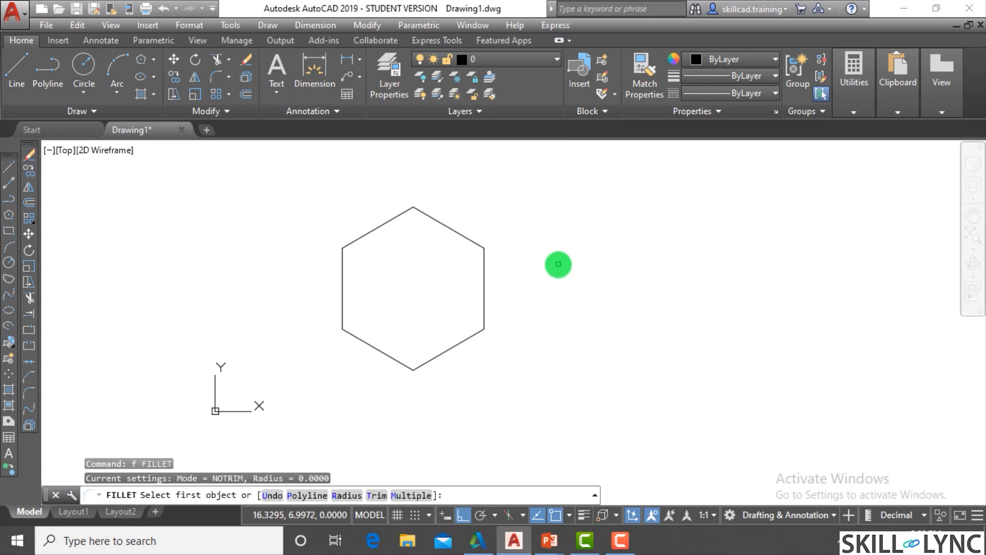
{"action": "left_click", "coordinate": [370, 495]}
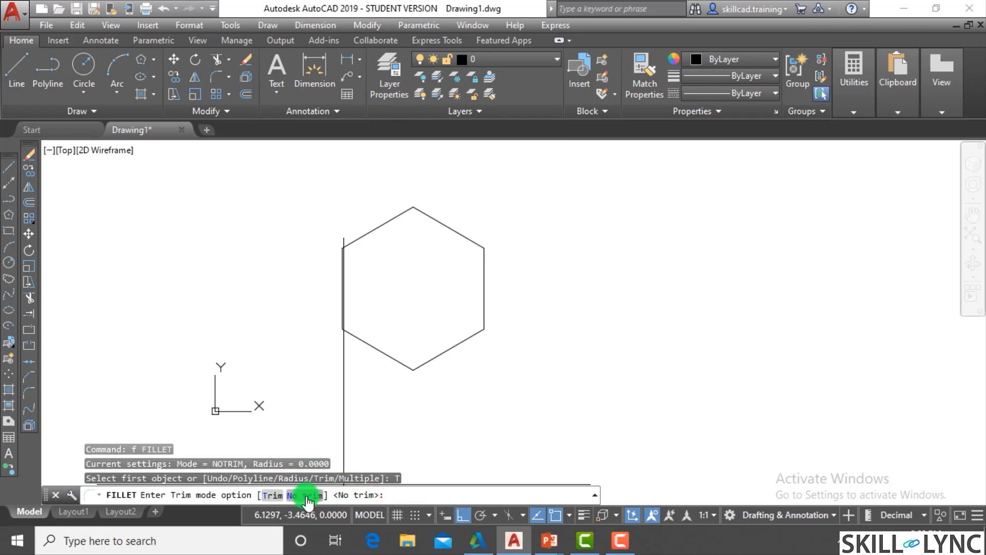
{"action": "left_click", "coordinate": [274, 495]}
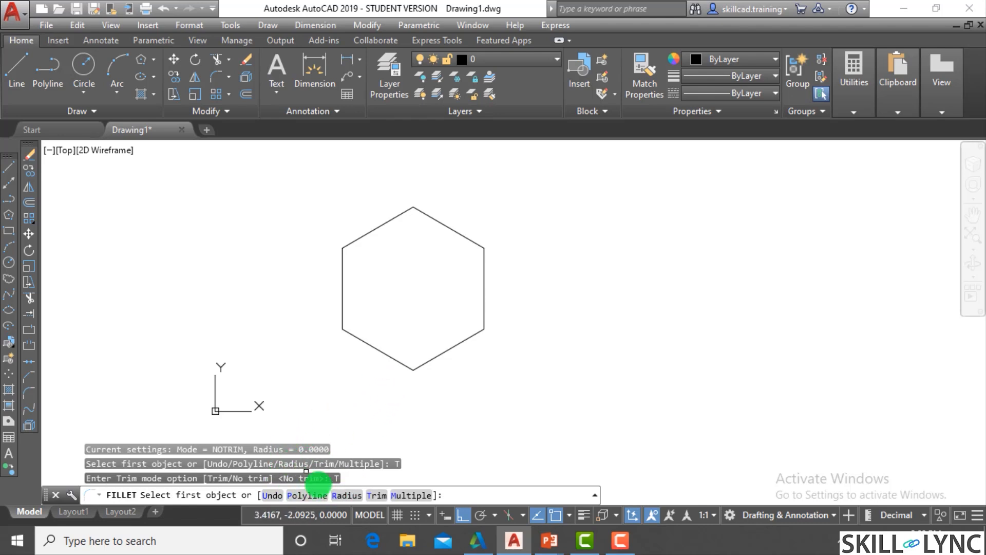
{"action": "left_click", "coordinate": [344, 495]}
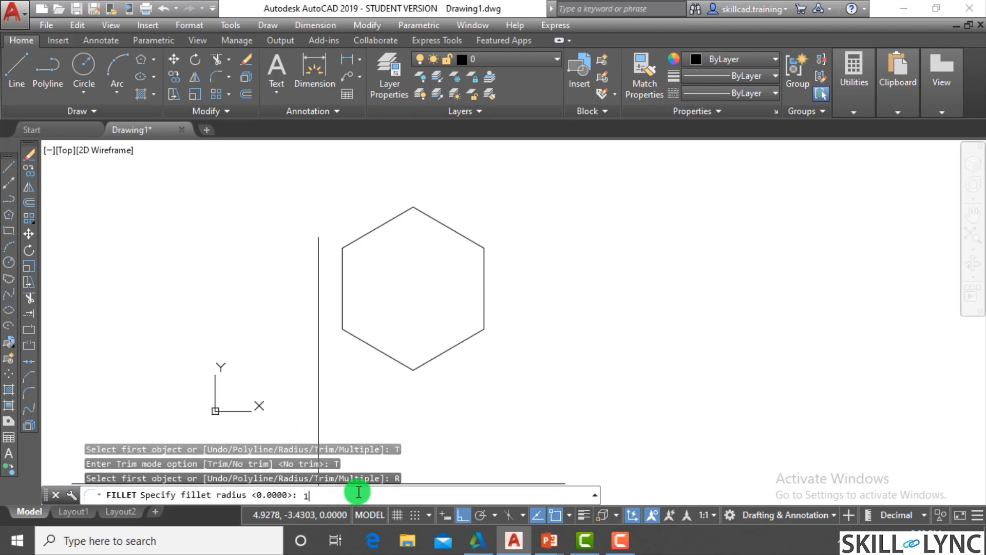
{"action": "key", "text": "Return"}
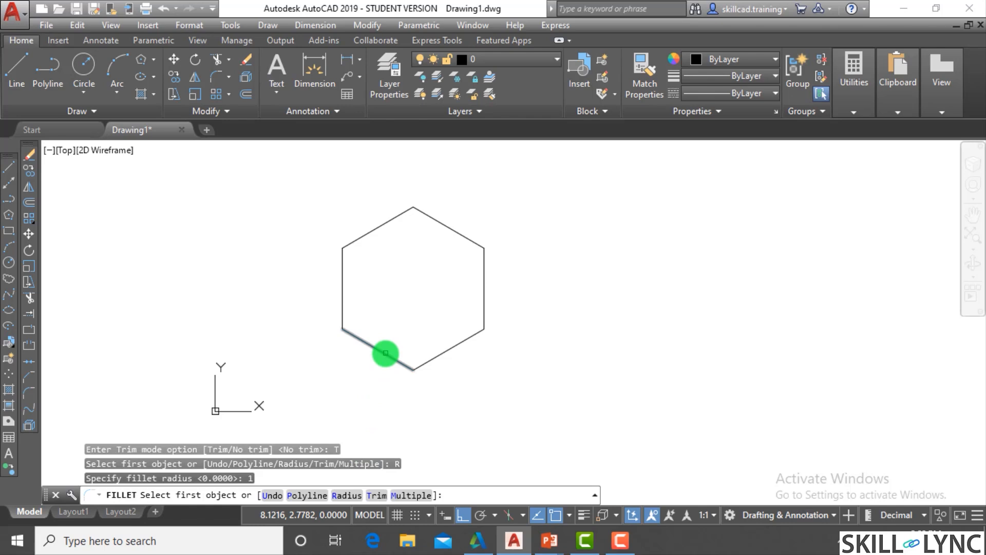
{"action": "left_click", "coordinate": [308, 495]}
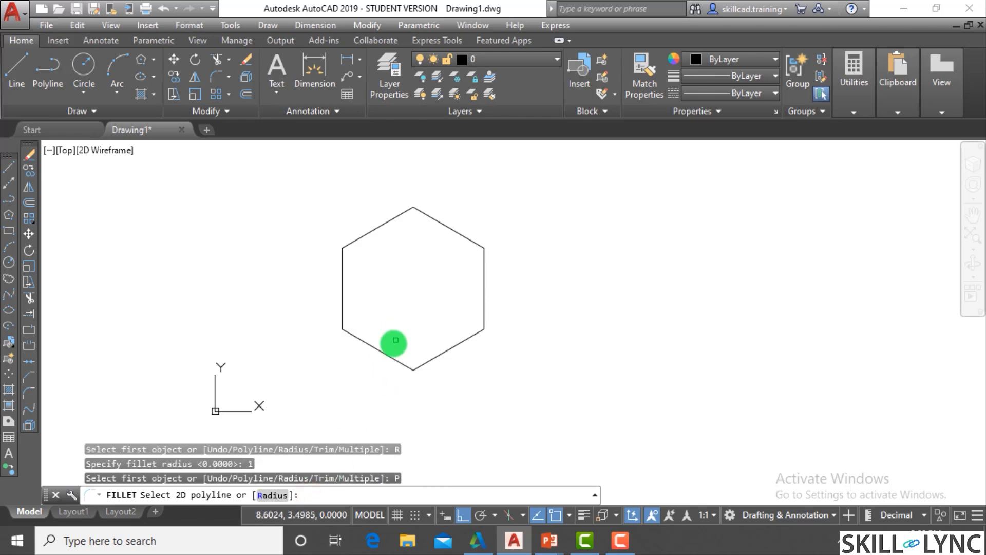
{"action": "left_click", "coordinate": [386, 355]}
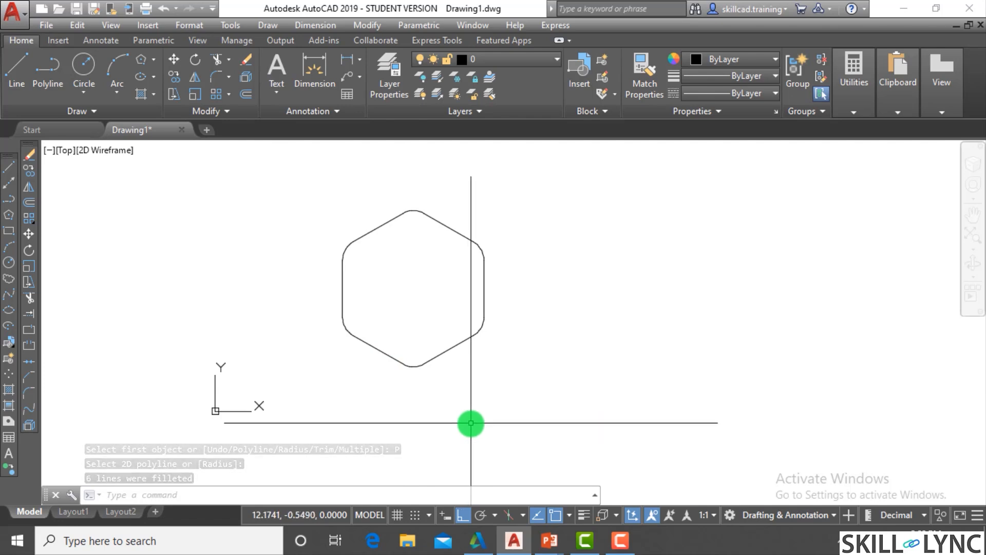
- Erase the filleted hexagon from the drawing
{"action": "left_click", "coordinate": [537, 411]}
{"action": "left_click", "coordinate": [303, 198]}
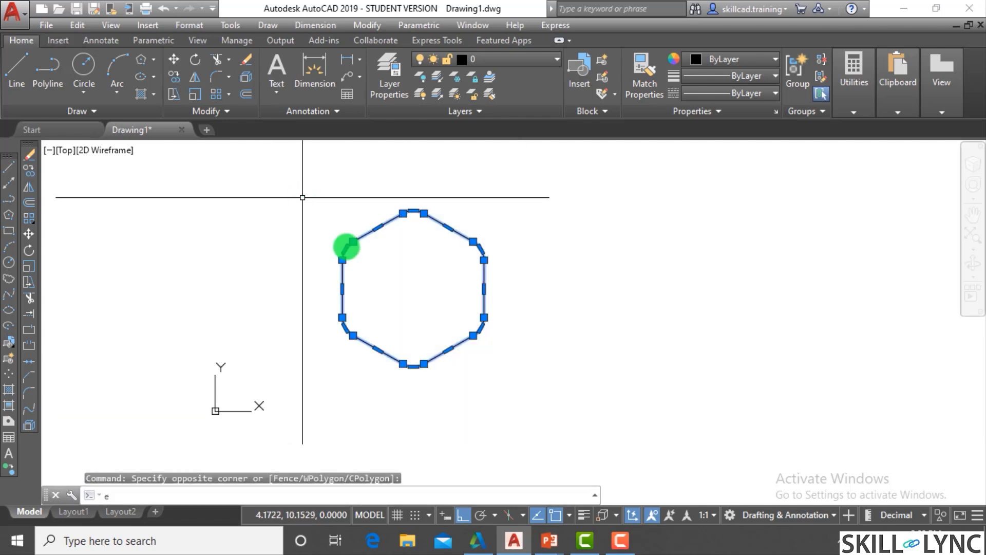
{"action": "type", "text": "e"}
{"action": "key", "text": "Return"}
{"action": "key", "text": "Escape"}
{"action": "key", "text": "Escape"}
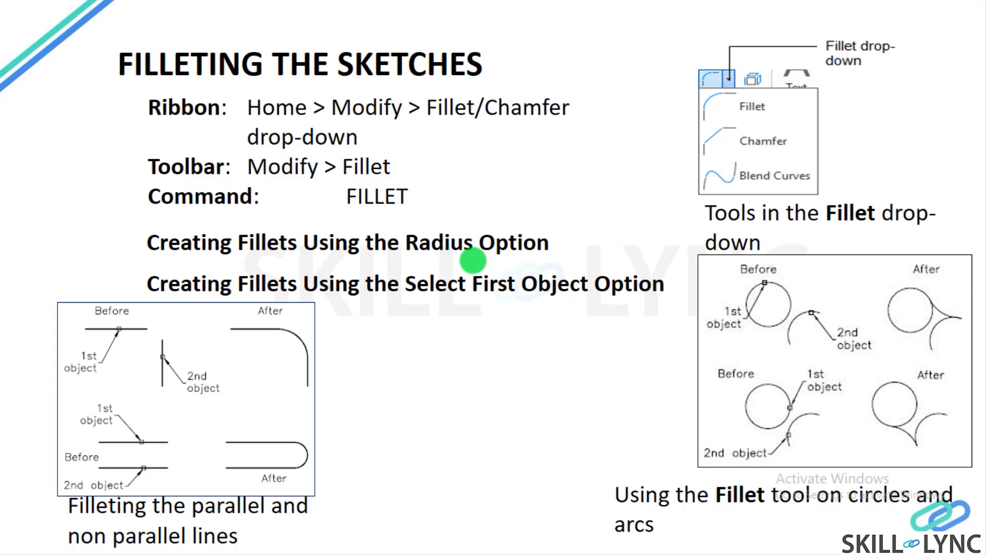
{"action": "key", "text": "Right"}
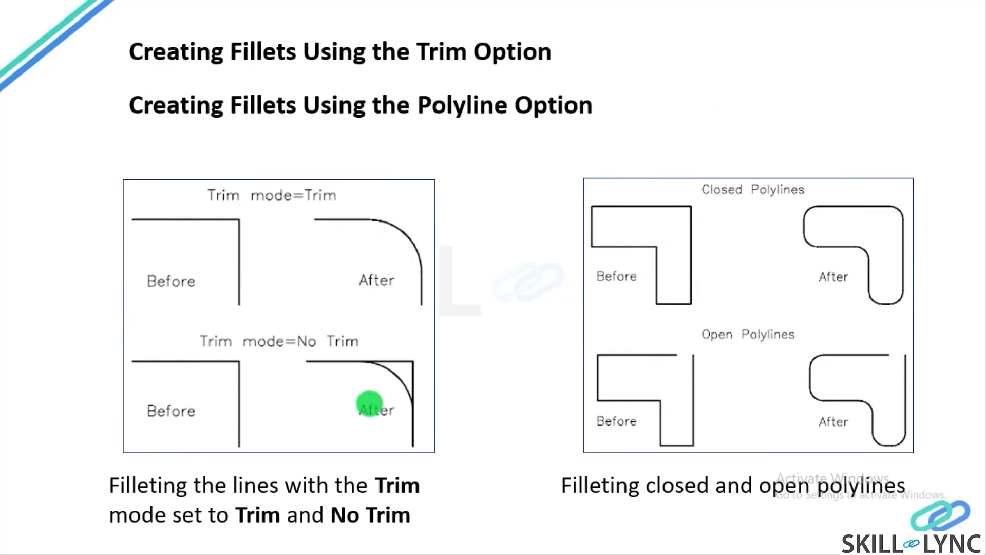
{"action": "key", "text": "Right"}
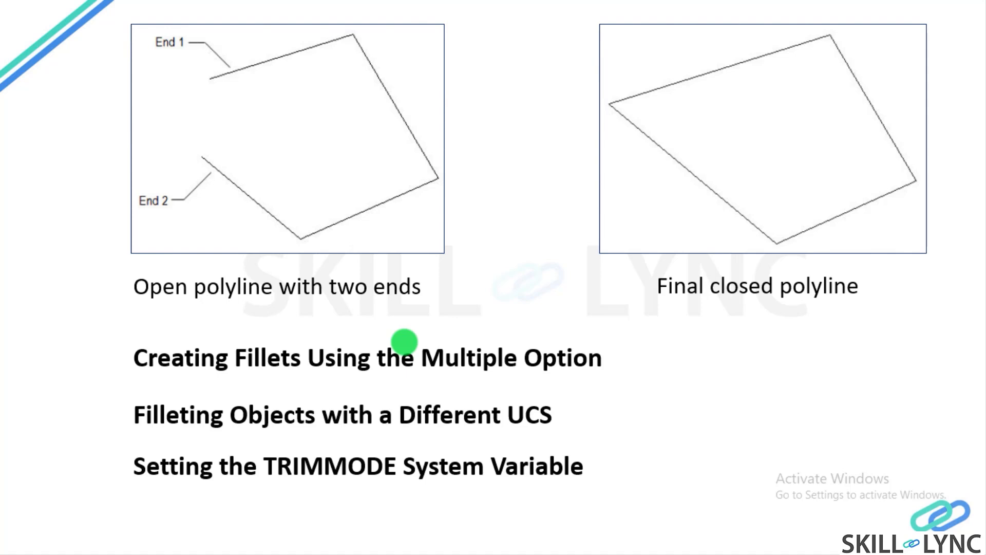
{"action": "key", "text": "Right"}
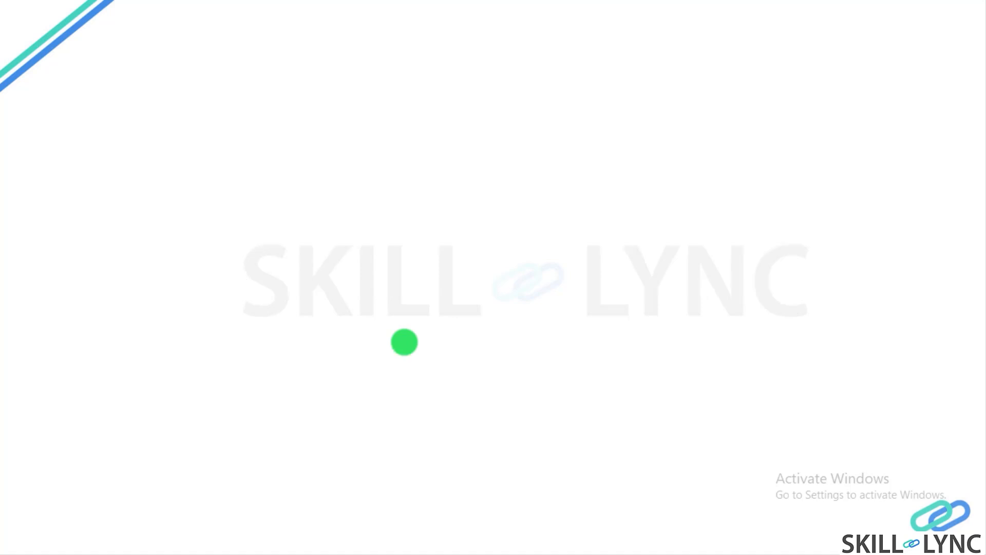
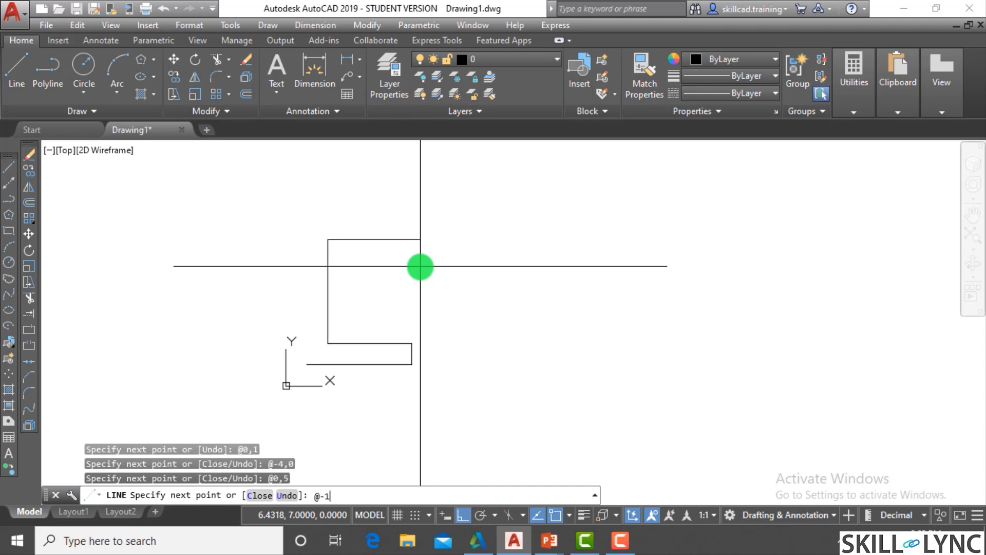
- Finish the L-shaped outline by drawing the top segment to @-1,0 and closing it to the start point
{"action": "type", "text": "c"}
{"action": "key", "text": "Return"}
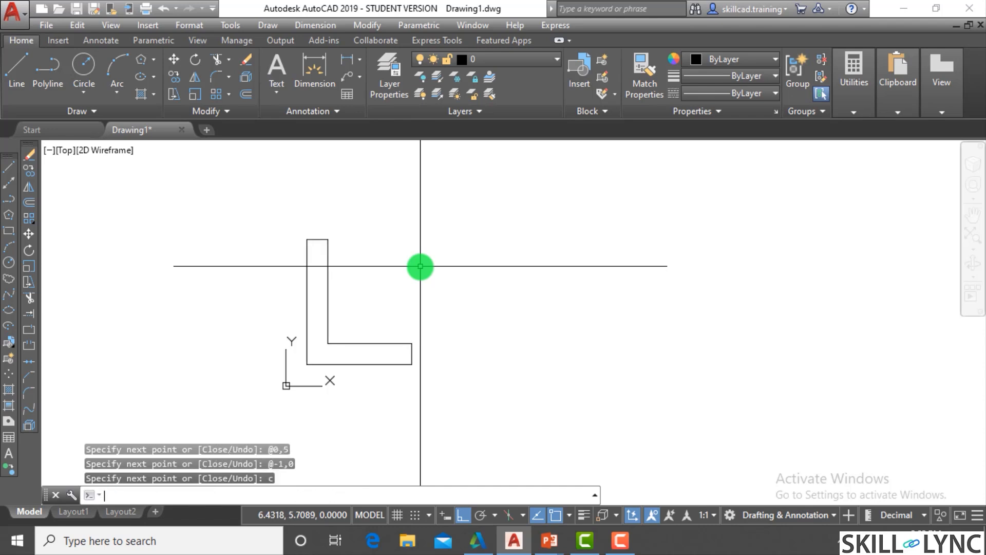
{"action": "key", "text": "Escape"}
{"action": "key", "text": "Escape"}
{"action": "scroll", "coordinate": [315, 359], "scroll_direction": "up", "scroll_amount": 2}
{"action": "scroll", "coordinate": [316, 359], "scroll_direction": "up", "scroll_amount": 4}
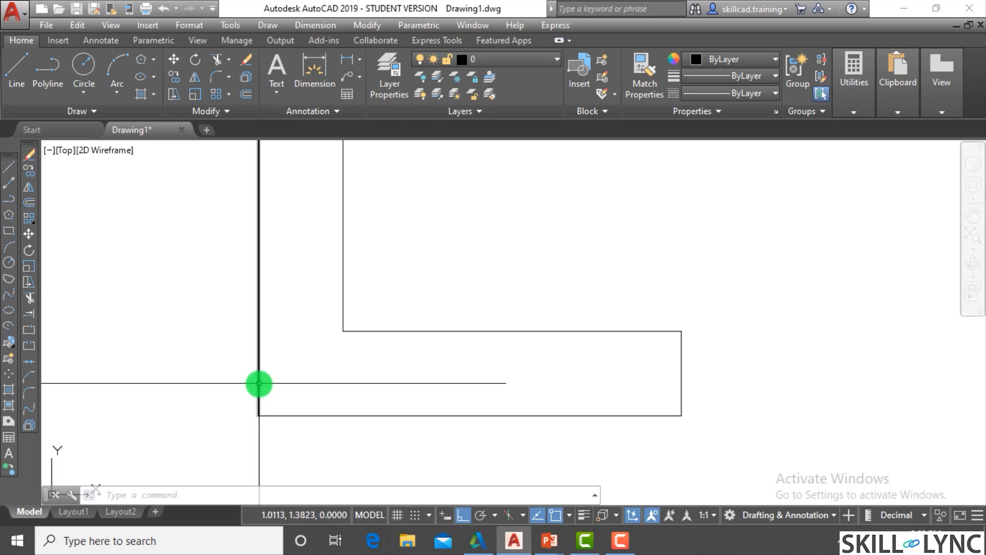
{"action": "scroll", "coordinate": [259, 383], "scroll_direction": "down", "scroll_amount": 4}
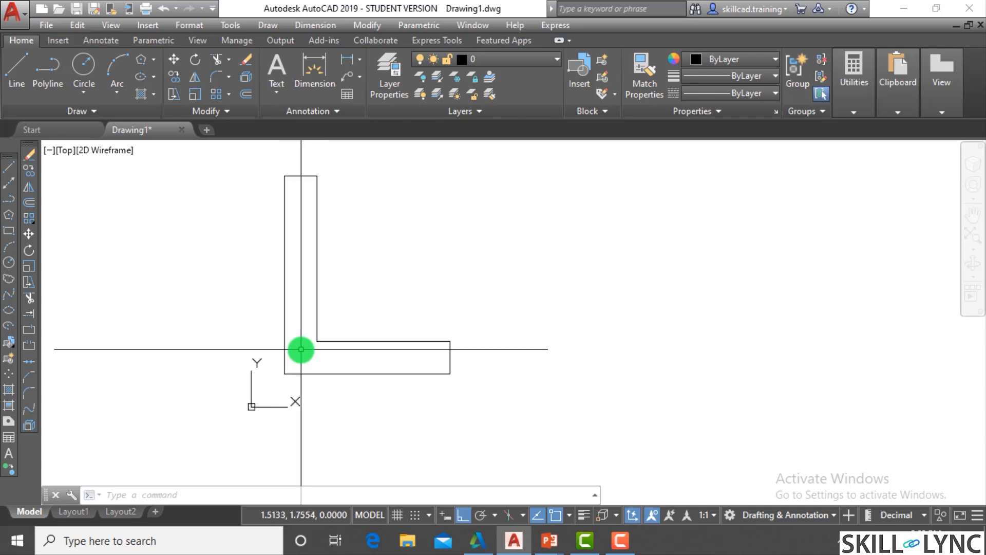
{"action": "scroll", "coordinate": [302, 350], "scroll_direction": "up", "scroll_amount": 2}
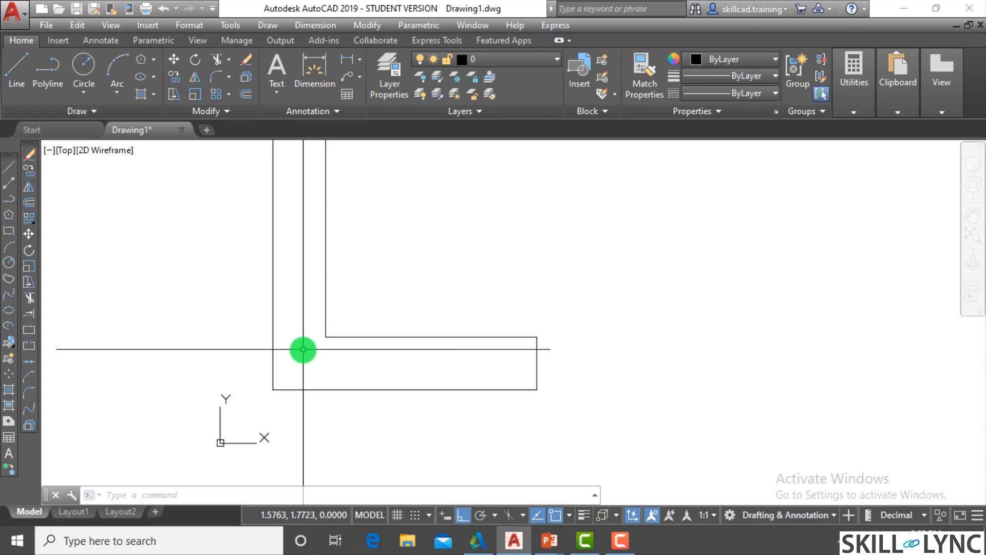
{"action": "scroll", "coordinate": [378, 358], "scroll_direction": "down", "scroll_amount": 2}
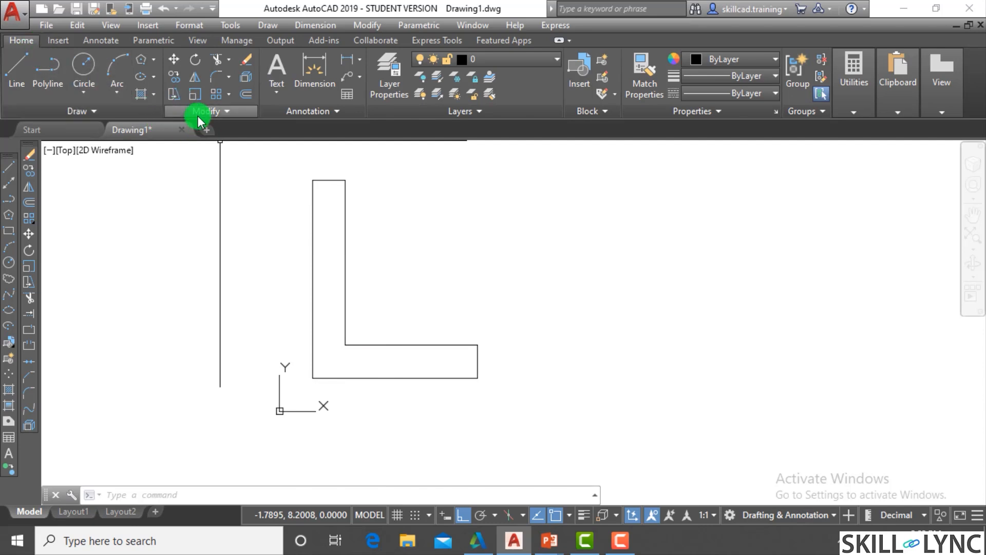
{"action": "left_click", "coordinate": [229, 78]}
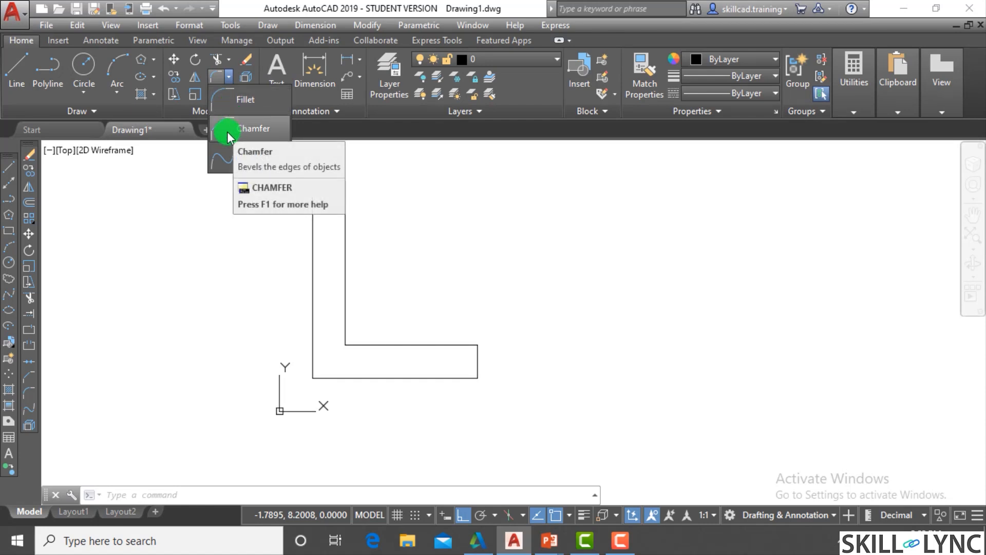
{"action": "left_click", "coordinate": [153, 256]}
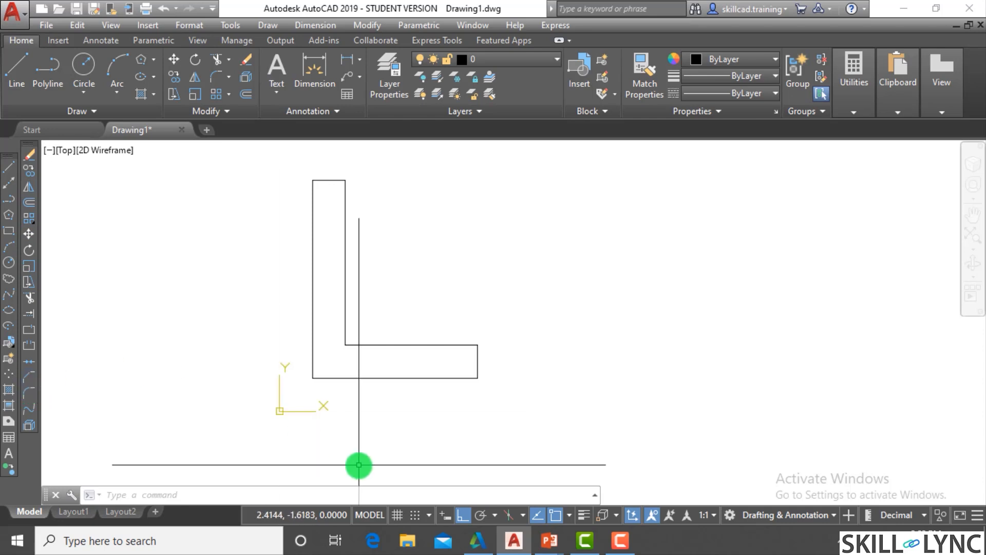
{"action": "left_click", "coordinate": [400, 487]}
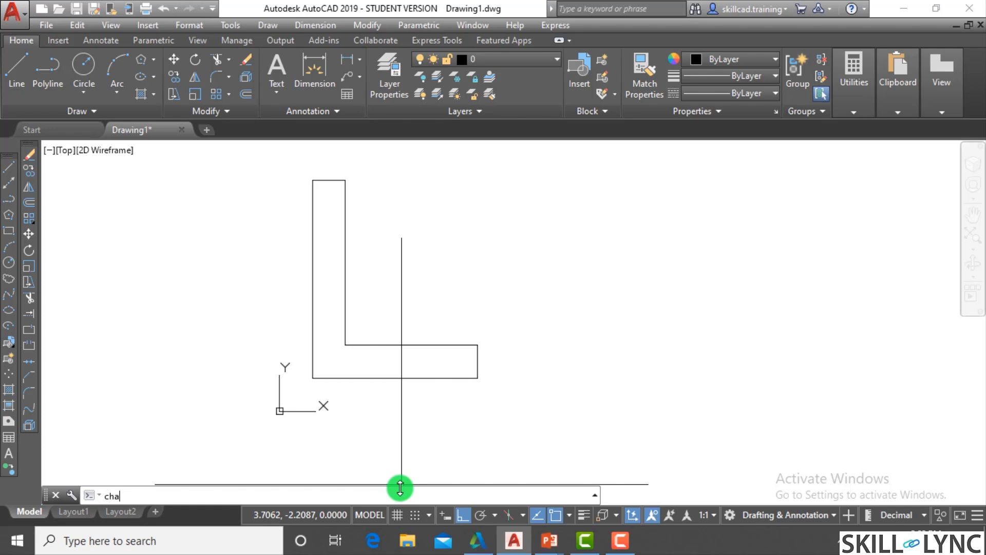
{"action": "type", "text": "cha"}
{"action": "key", "text": "Return"}
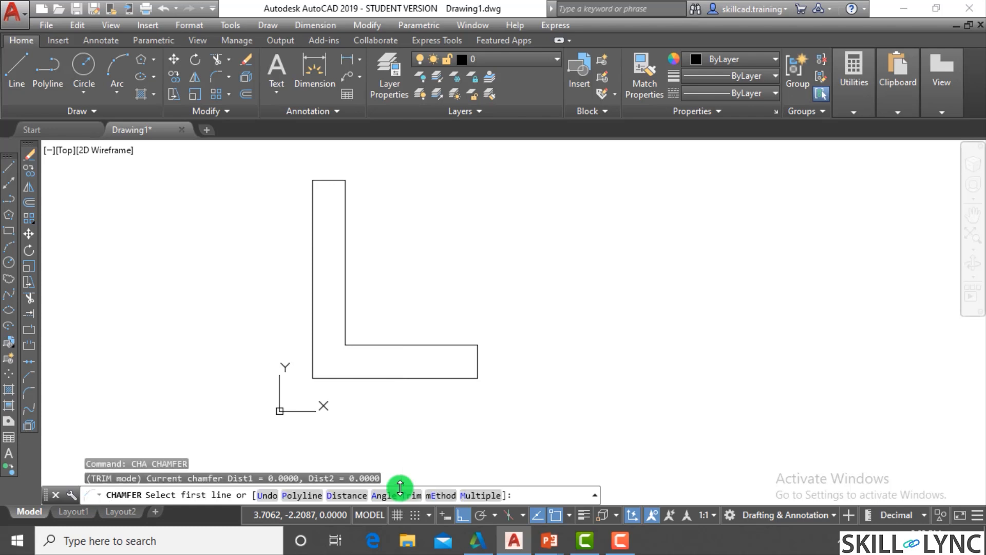
{"action": "key", "text": "Escape"}
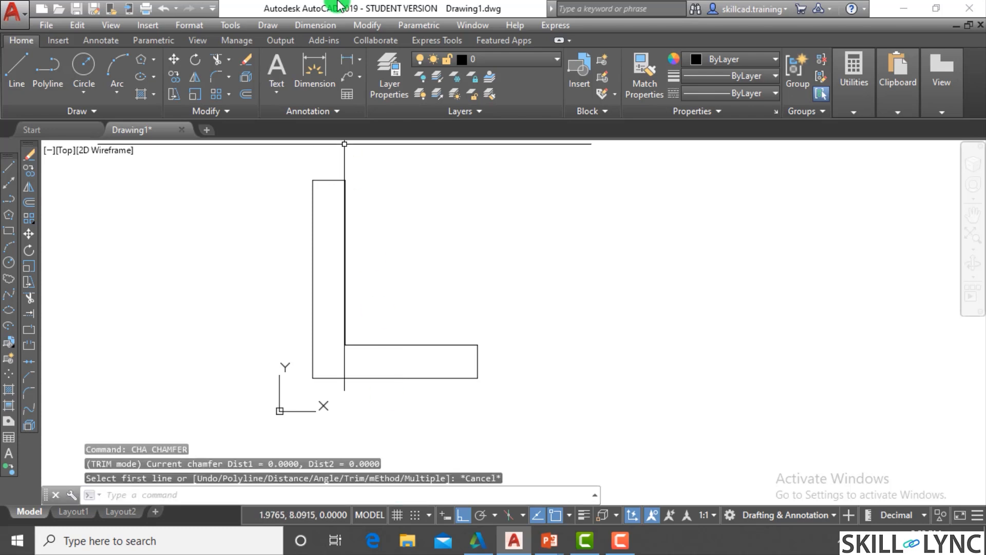
{"action": "left_click", "coordinate": [368, 25]}
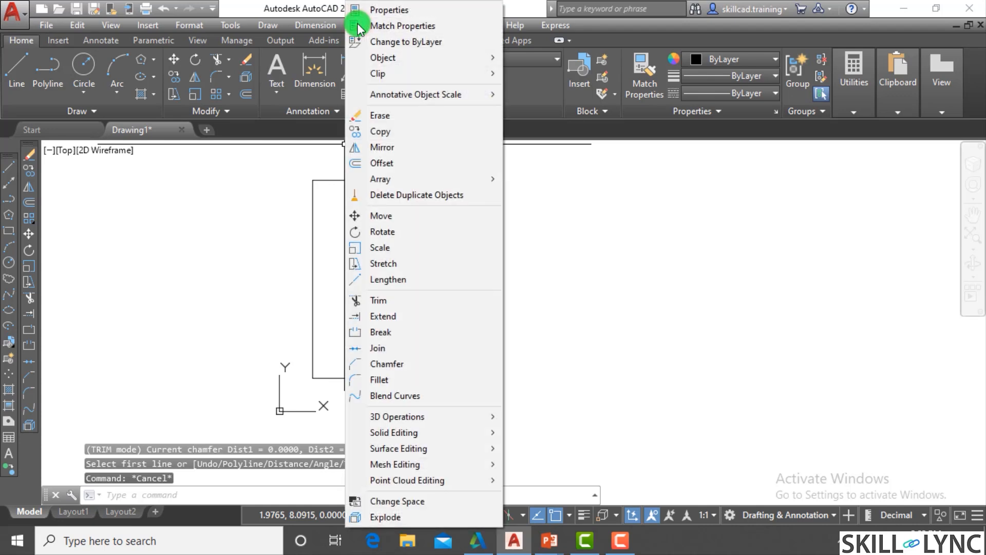
{"action": "left_click", "coordinate": [433, 363]}
{"action": "left_click", "coordinate": [515, 344]}
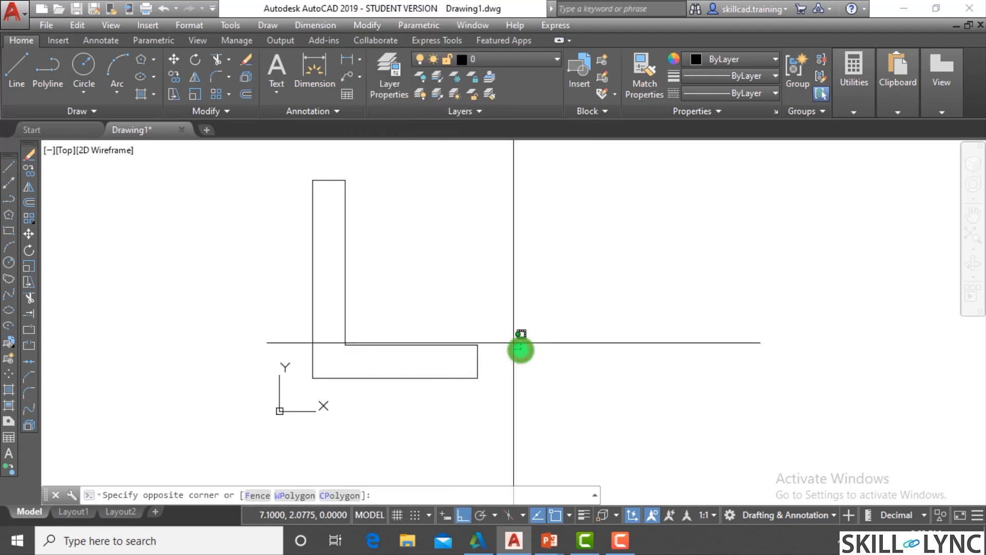
{"action": "key", "text": "Escape"}
{"action": "key", "text": "Escape"}
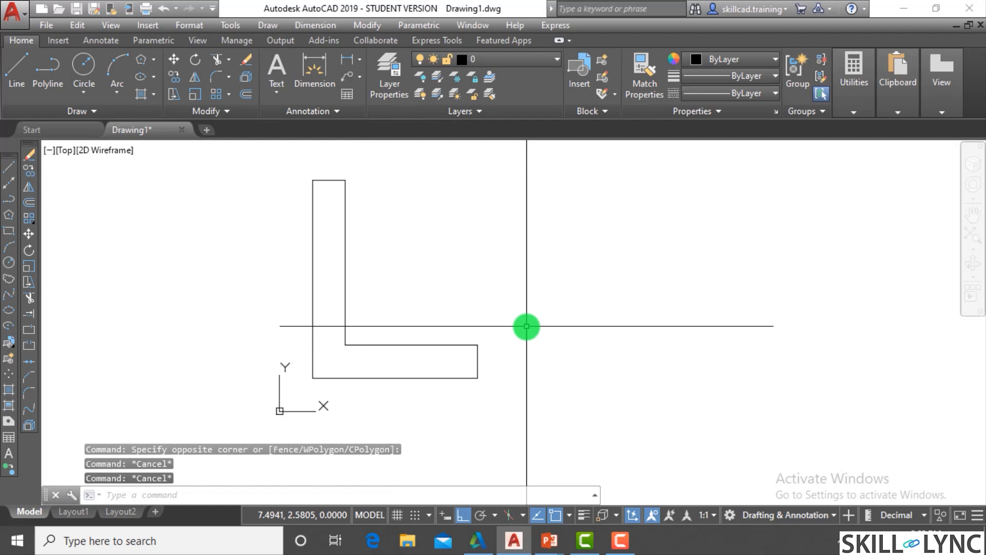
- Chamfer the L-shape's outer lower-left corner with distance 1 along the vertical line and distance 2 along the bottom line
{"action": "left_click", "coordinate": [495, 368]}
{"action": "type", "text": "cha"}
{"action": "key", "text": "Return"}
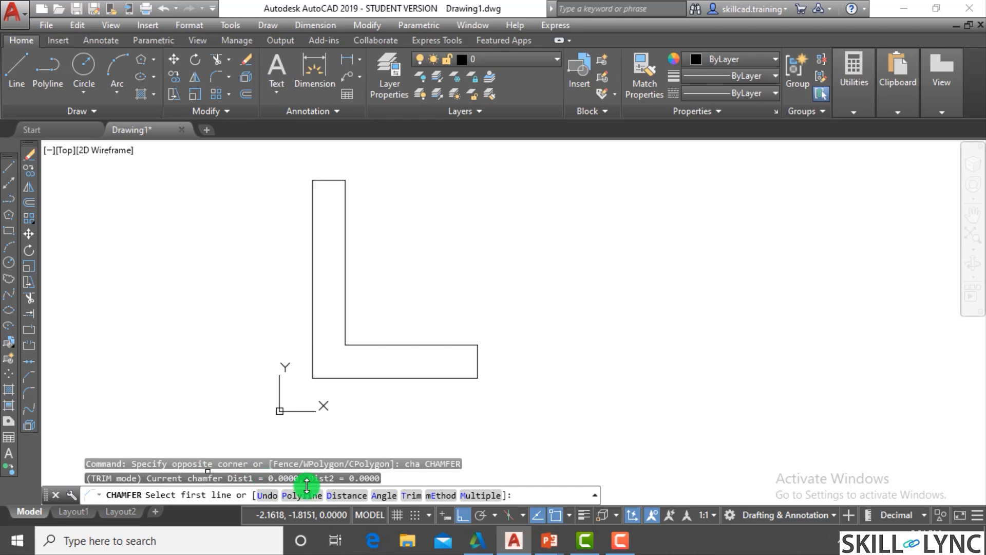
{"action": "left_click", "coordinate": [345, 496]}
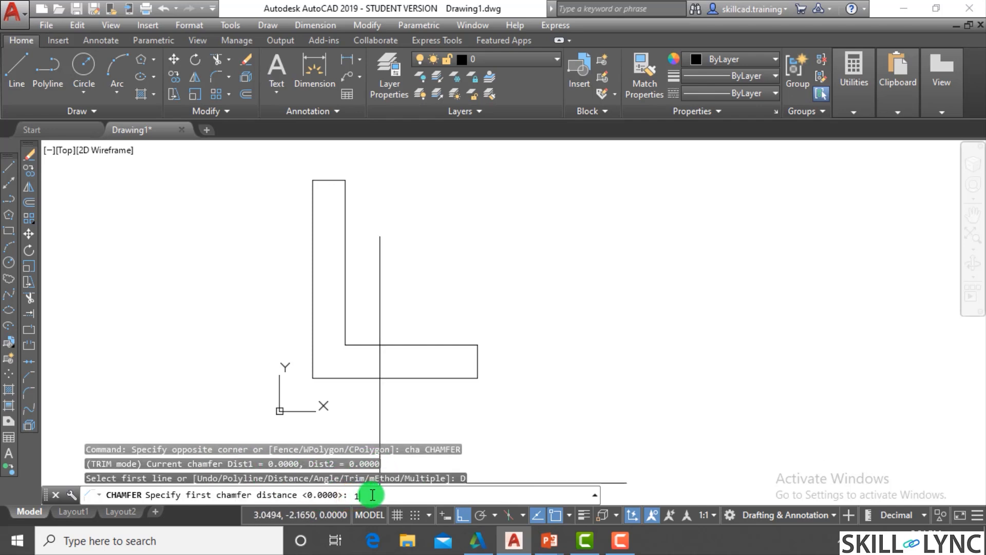
{"action": "key", "text": "Return"}
{"action": "type", "text": "2"}
{"action": "key", "text": "Return"}
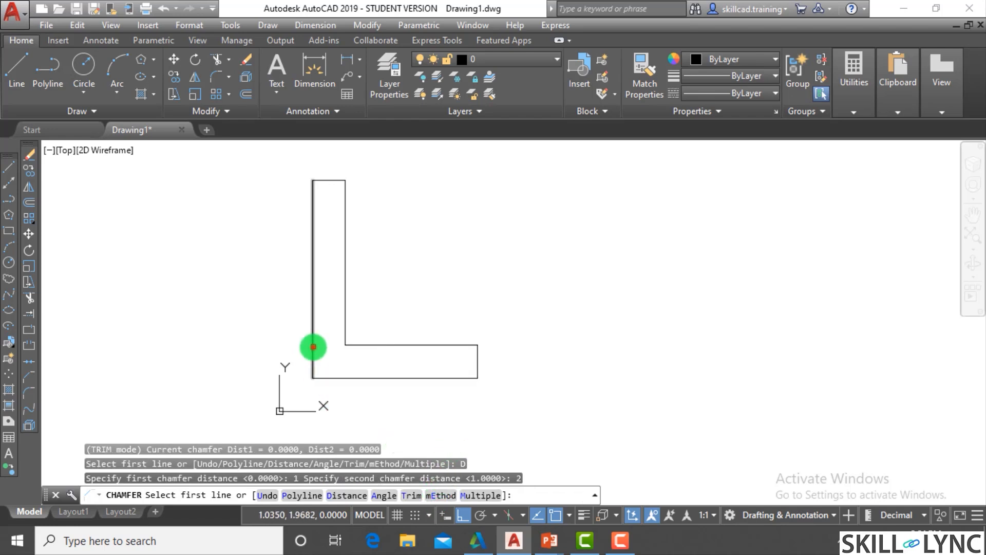
{"action": "left_click", "coordinate": [313, 347]}
{"action": "scroll", "coordinate": [318, 356], "scroll_direction": "up", "scroll_amount": 4}
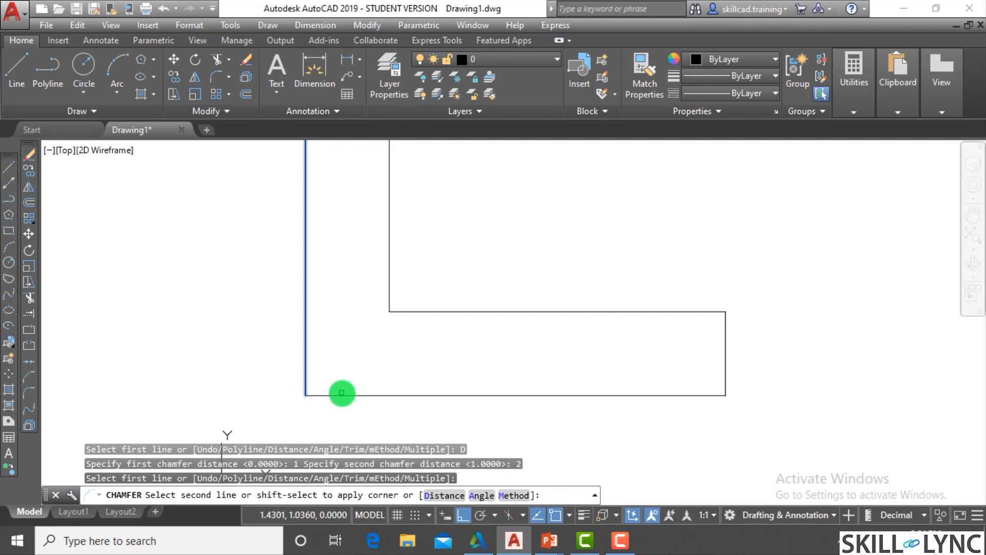
{"action": "left_click", "coordinate": [351, 395]}
{"action": "scroll", "coordinate": [351, 394], "scroll_direction": "down", "scroll_amount": 4}
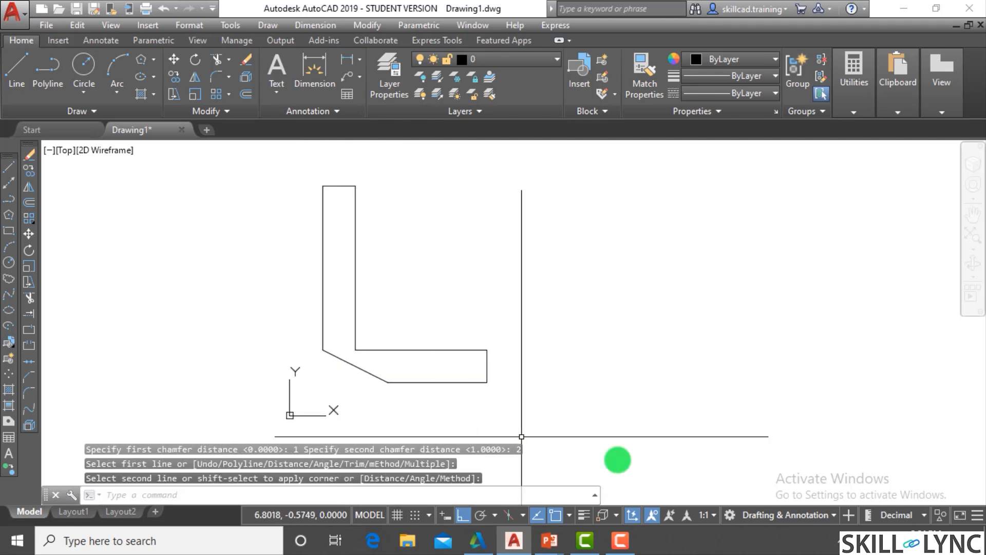
{"action": "key", "text": "Escape"}
{"action": "key", "text": "Escape"}
- Add a vertical linear dimension between the two ends of the chamfer, placed to the left of the L-shape
{"action": "type", "text": "di"}
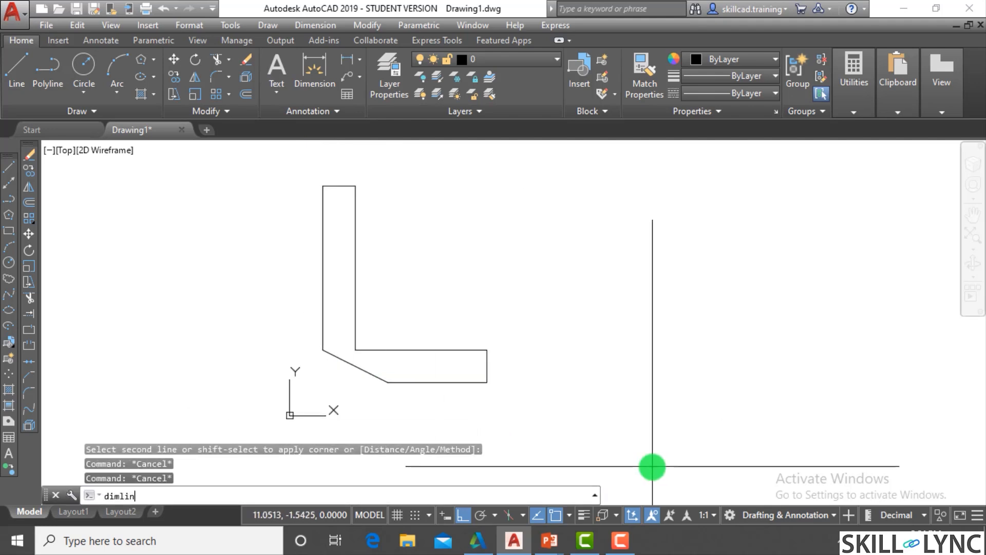
{"action": "type", "text": "mlin"}
{"action": "key", "text": "Return"}
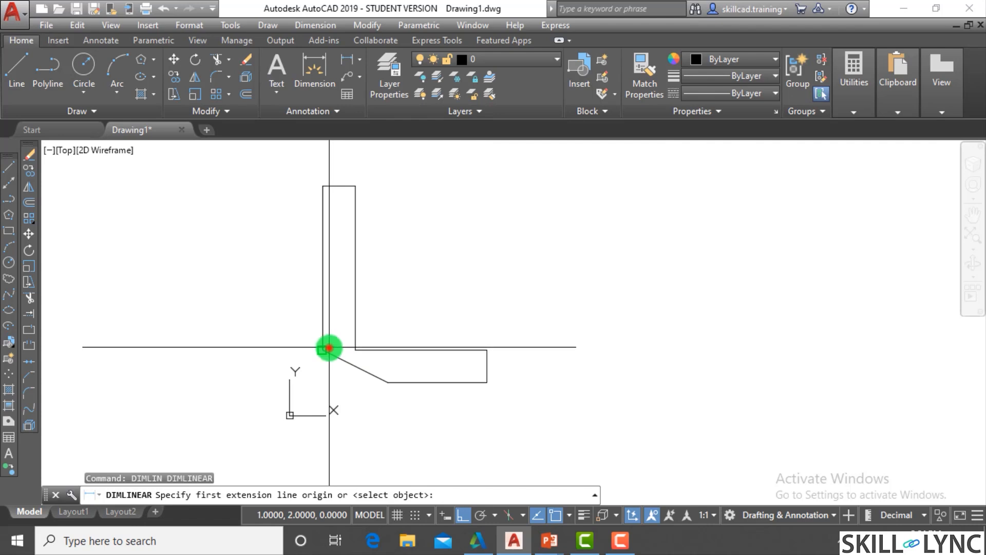
{"action": "left_click", "coordinate": [329, 348]}
{"action": "left_click", "coordinate": [386, 384]}
{"action": "left_click", "coordinate": [282, 385]}
{"action": "scroll", "coordinate": [314, 369], "scroll_direction": "up", "scroll_amount": 2}
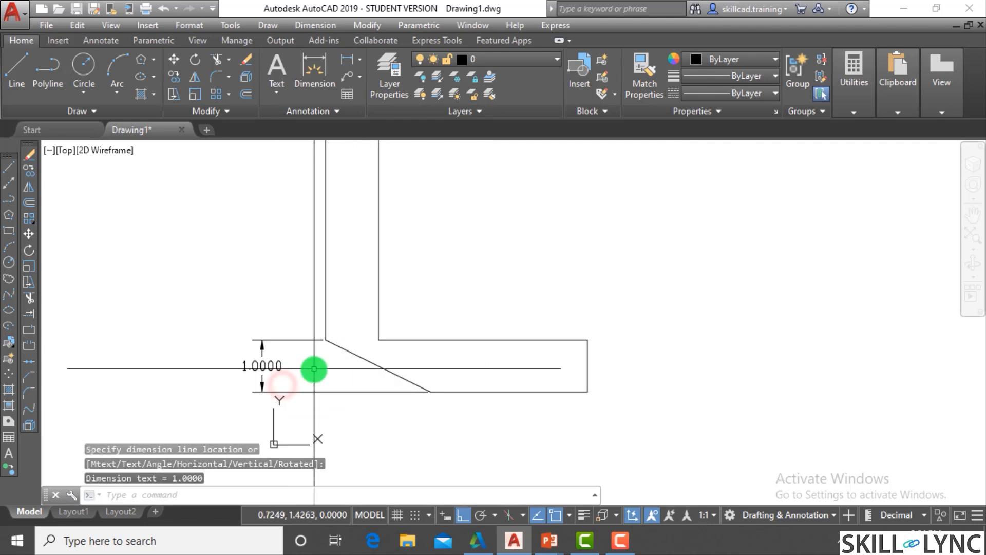
- Add a horizontal linear dimension between the two ends of the chamfer, placed below the L-shape
{"action": "key", "text": "Return"}
{"action": "left_click", "coordinate": [324, 341]}
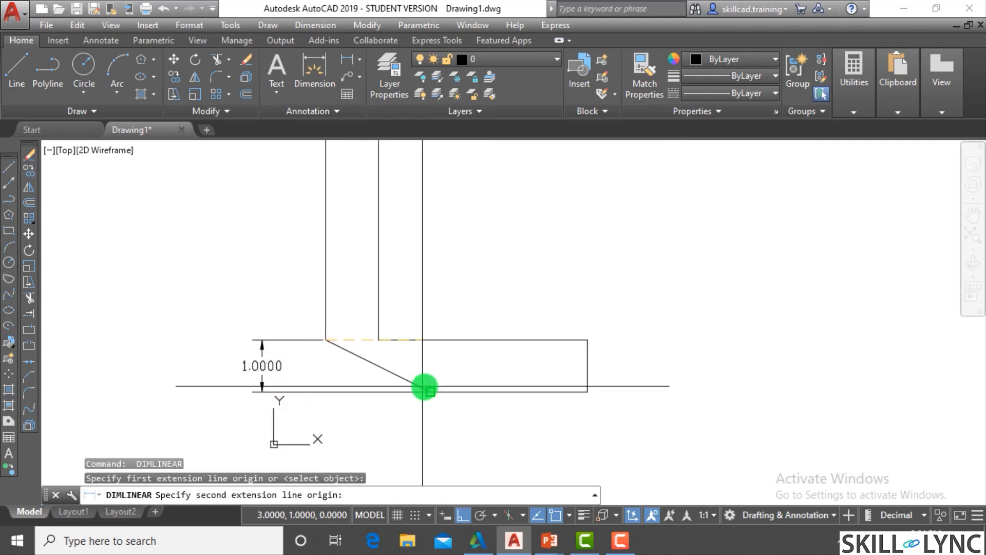
{"action": "left_click", "coordinate": [429, 390]}
{"action": "left_click", "coordinate": [378, 442]}
{"action": "key", "text": "Escape"}
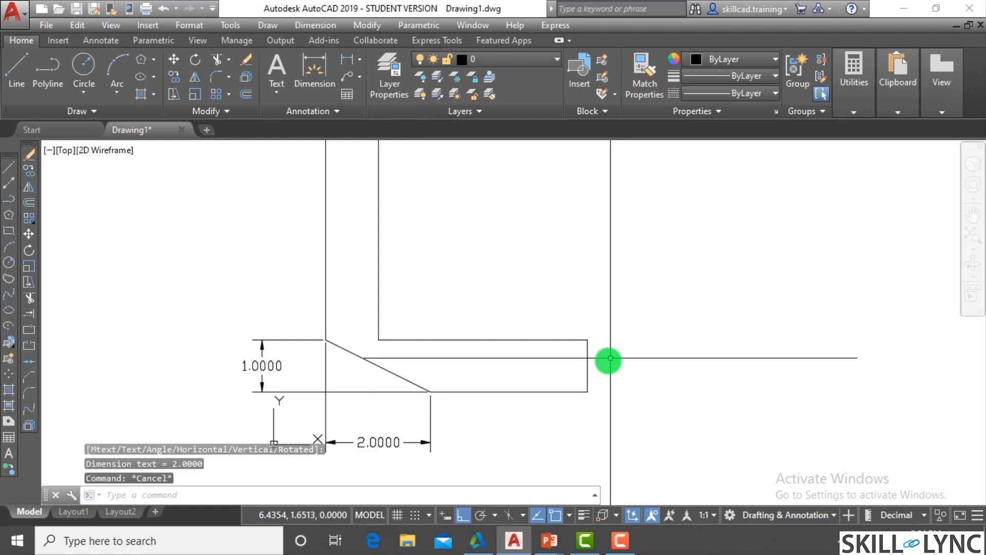
{"action": "key", "text": "Escape"}
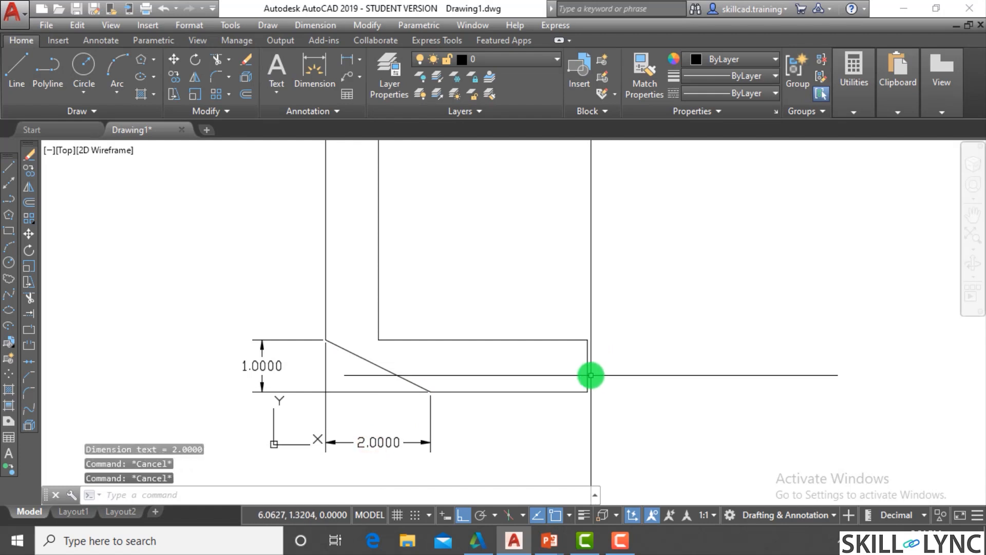
{"action": "left_click", "coordinate": [467, 272]}
{"action": "type", "text": "cj"}
{"action": "key", "text": "Escape"}
{"action": "key", "text": "Escape"}
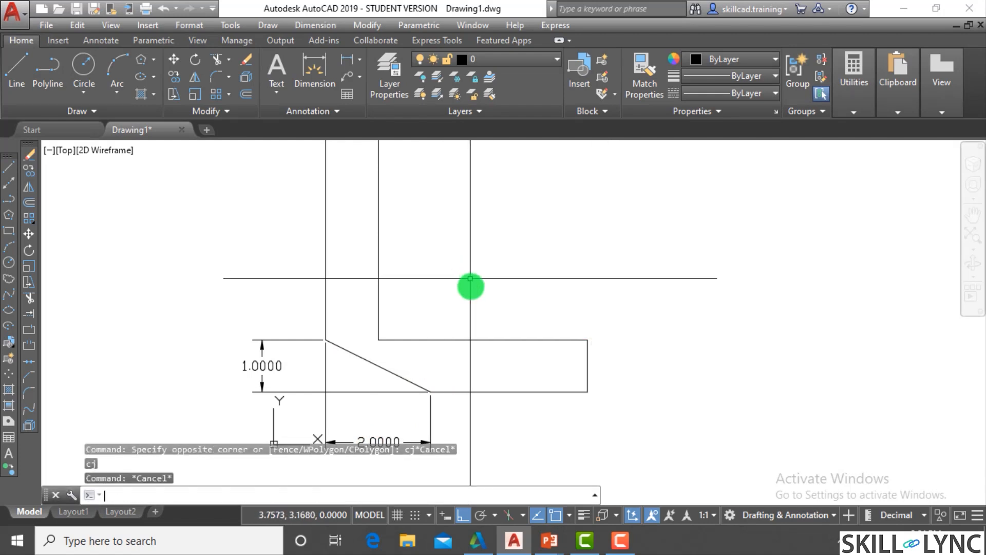
- Chamfer the L-shape's inner corner with both chamfer distances set to 1
{"action": "type", "text": "cha"}
{"action": "key", "text": "Return"}
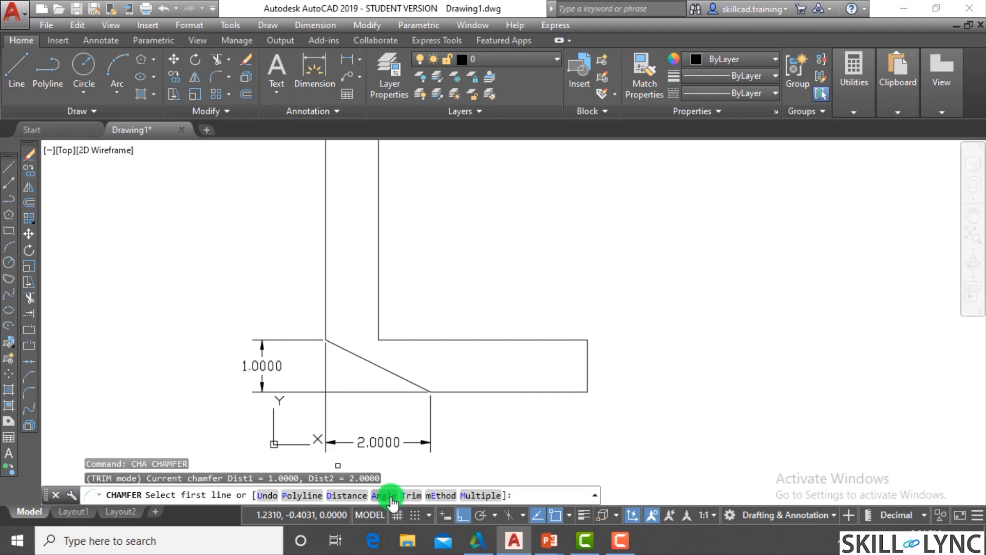
{"action": "left_click", "coordinate": [345, 495]}
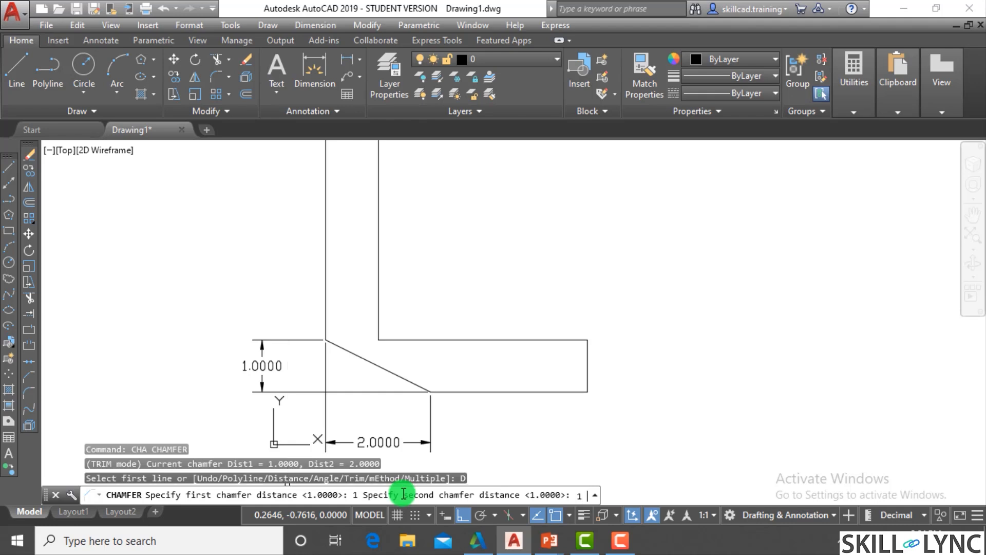
{"action": "key", "text": "Return"}
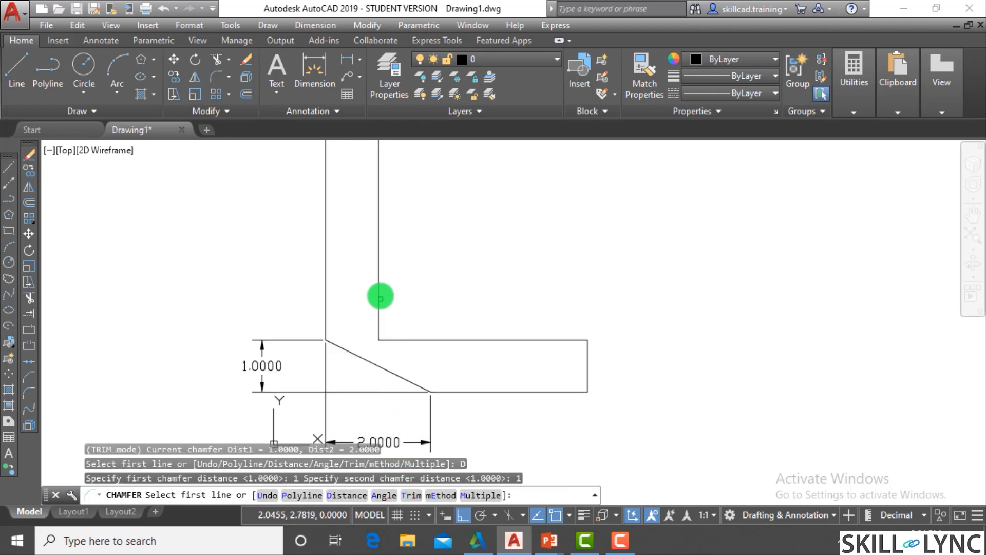
{"action": "left_click", "coordinate": [379, 294]}
{"action": "left_click", "coordinate": [430, 342]}
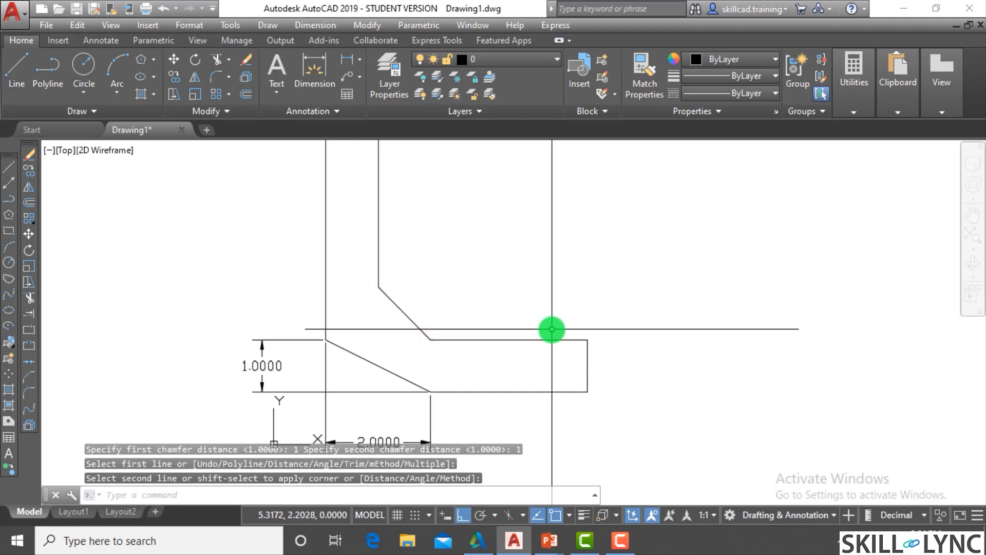
{"action": "scroll", "coordinate": [549, 335], "scroll_direction": "down", "scroll_amount": 2}
{"action": "scroll", "coordinate": [556, 336], "scroll_direction": "up", "scroll_amount": 2}
{"action": "scroll", "coordinate": [557, 335], "scroll_direction": "down", "scroll_amount": 2}
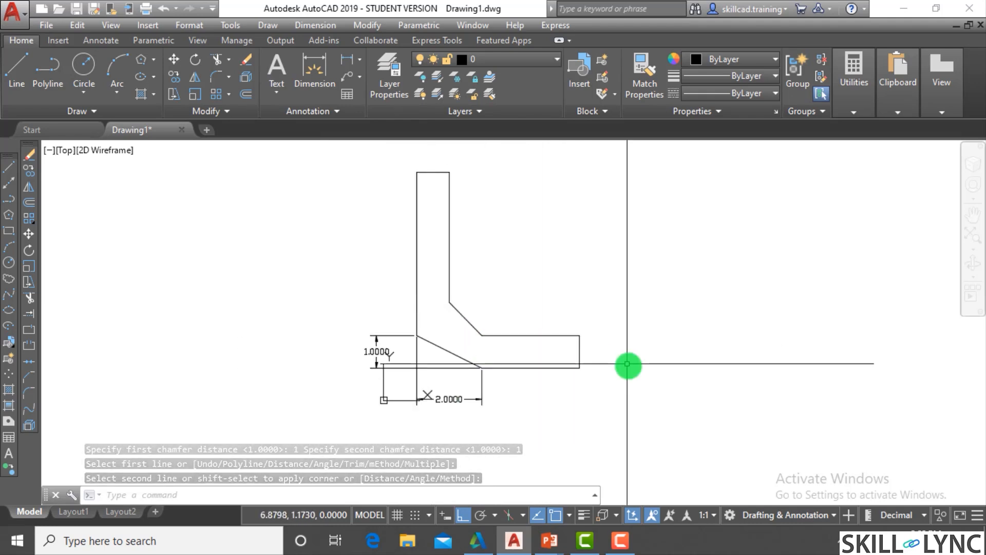
- Chamfer the lower corner at the right end of the L-shape's horizontal leg, keeping both distances at 1
{"action": "scroll", "coordinate": [627, 363], "scroll_direction": "up", "scroll_amount": 3}
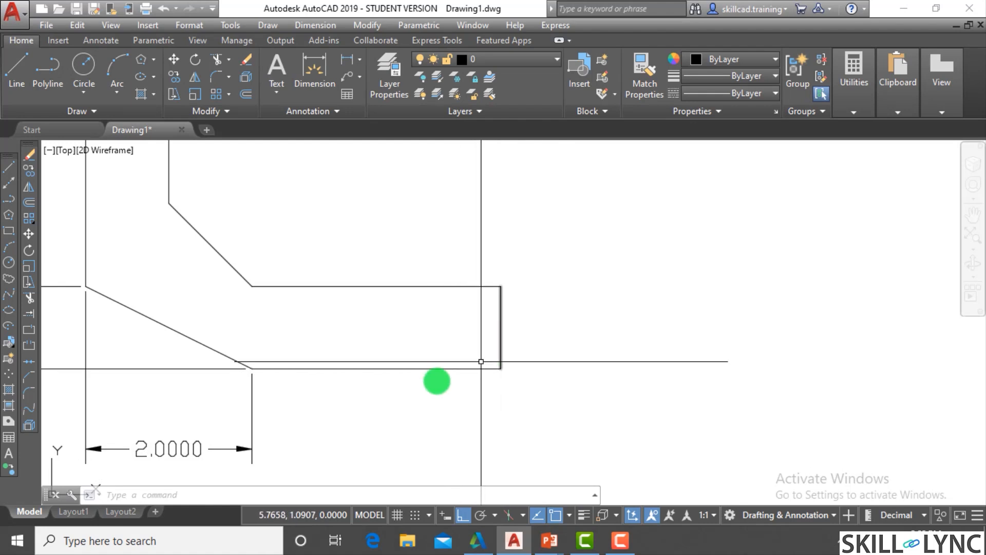
{"action": "type", "text": "cha"}
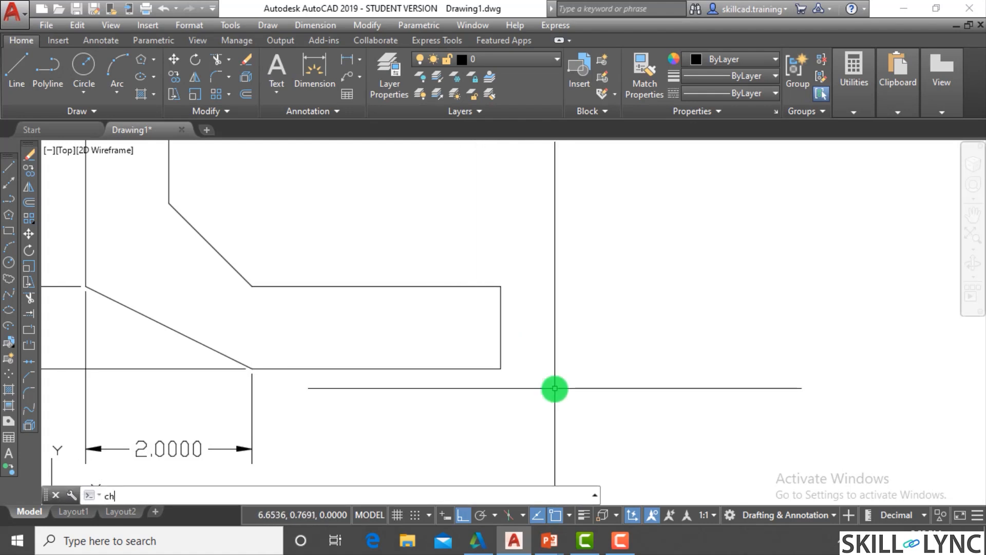
{"action": "key", "text": "Return"}
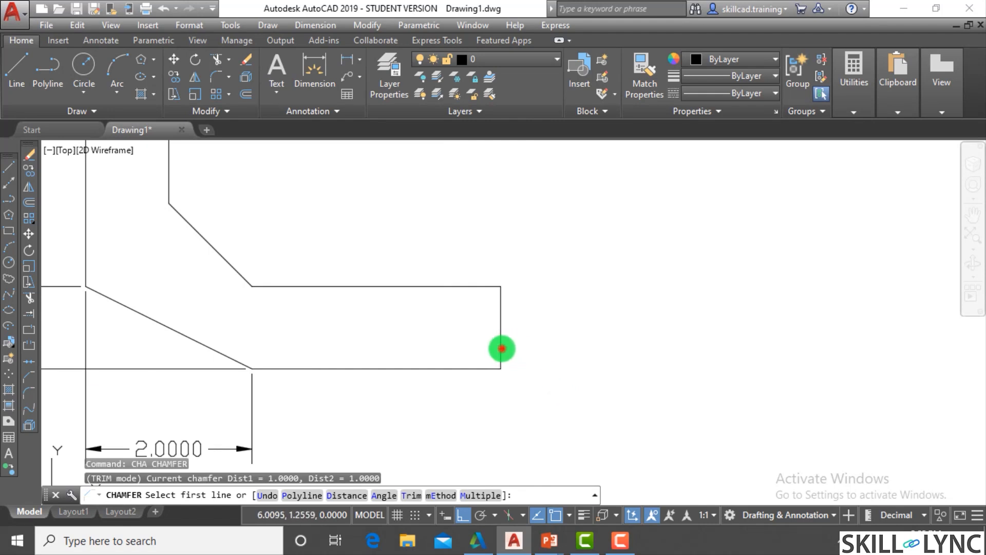
{"action": "left_click", "coordinate": [502, 349]}
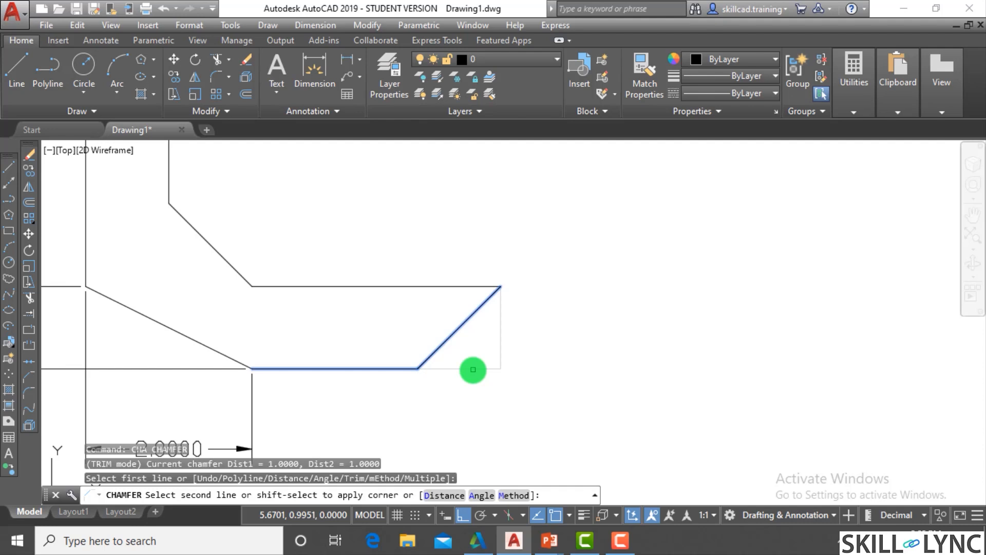
{"action": "left_click", "coordinate": [473, 369]}
{"action": "scroll", "coordinate": [537, 368], "scroll_direction": "down", "scroll_amount": 2}
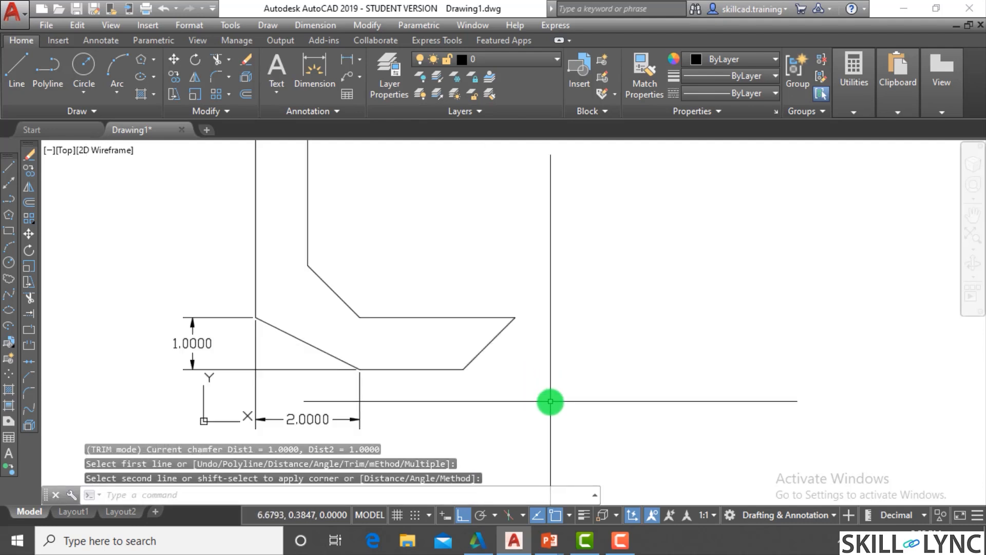
- Chamfer the upper left corner of the L-shape's vertical leg by angle, with length 1 along the left edge and angle 30
{"action": "scroll", "coordinate": [555, 391], "scroll_direction": "down", "scroll_amount": 2}
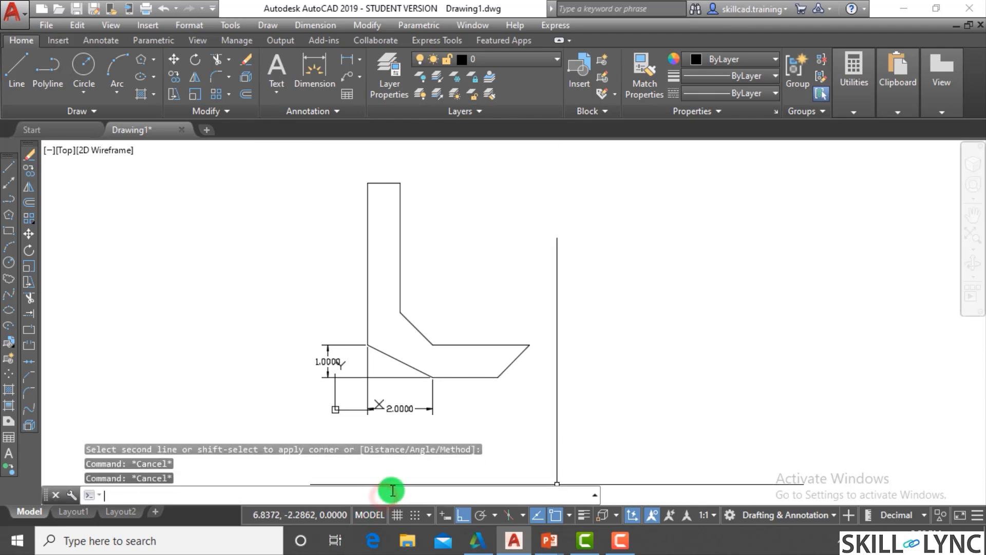
{"action": "key", "text": "Return"}
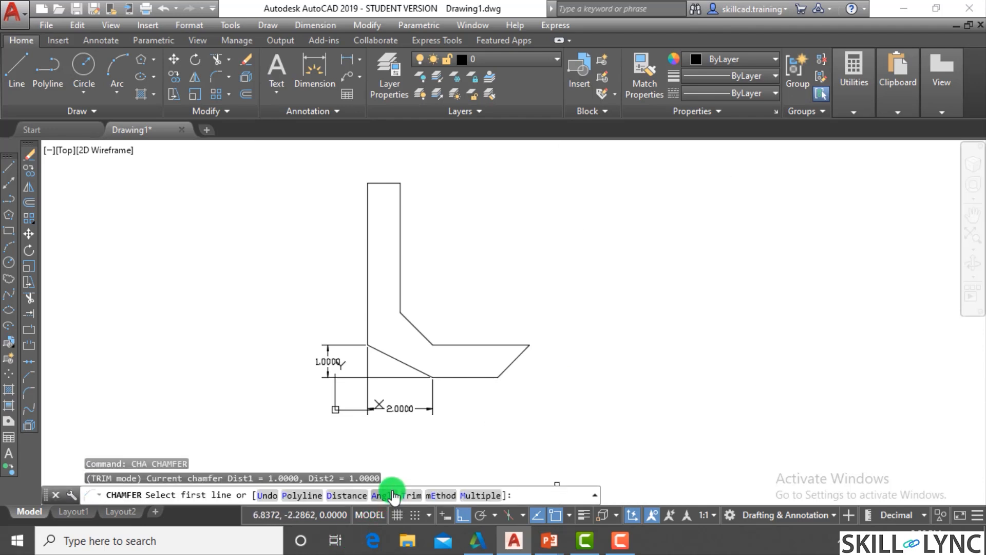
{"action": "scroll", "coordinate": [362, 174], "scroll_direction": "up", "scroll_amount": 5}
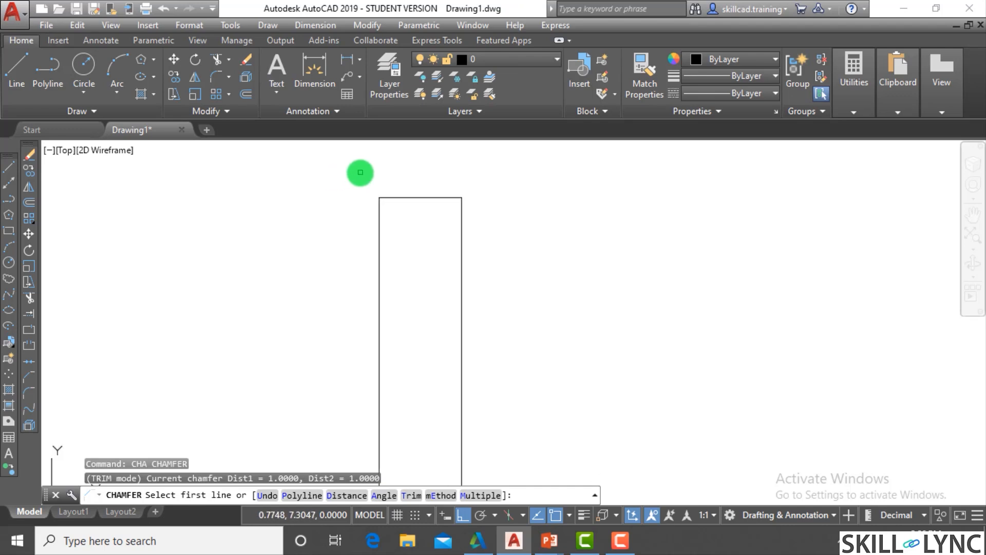
{"action": "scroll", "coordinate": [384, 184], "scroll_direction": "down", "scroll_amount": 4}
{"action": "scroll", "coordinate": [409, 218], "scroll_direction": "up", "scroll_amount": 3}
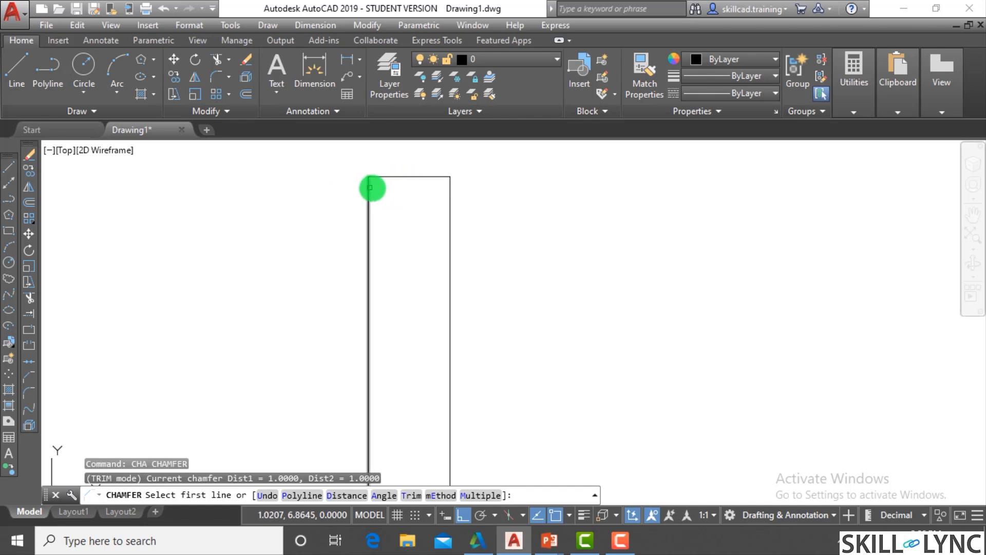
{"action": "scroll", "coordinate": [411, 196], "scroll_direction": "down", "scroll_amount": 3}
{"action": "scroll", "coordinate": [436, 191], "scroll_direction": "up", "scroll_amount": 1}
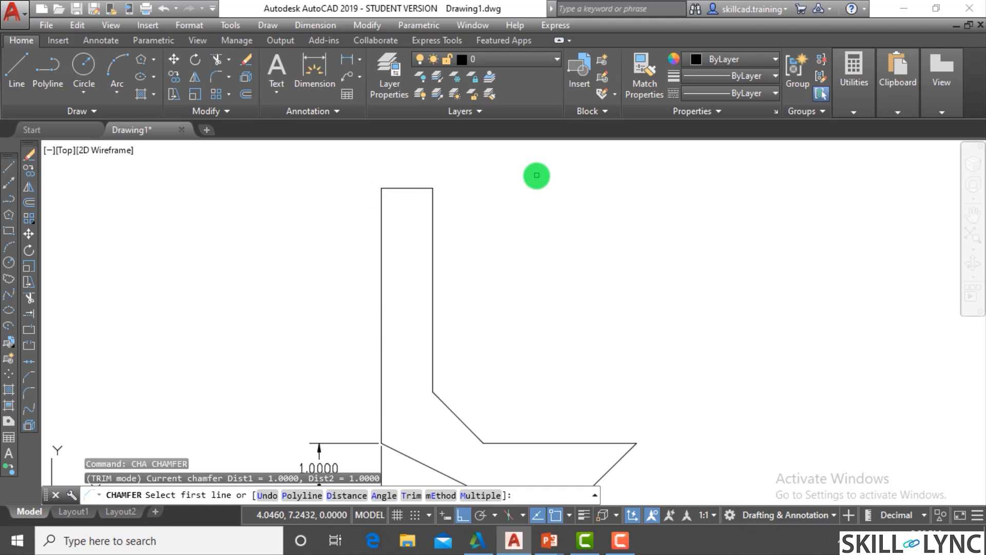
{"action": "left_click", "coordinate": [384, 495]}
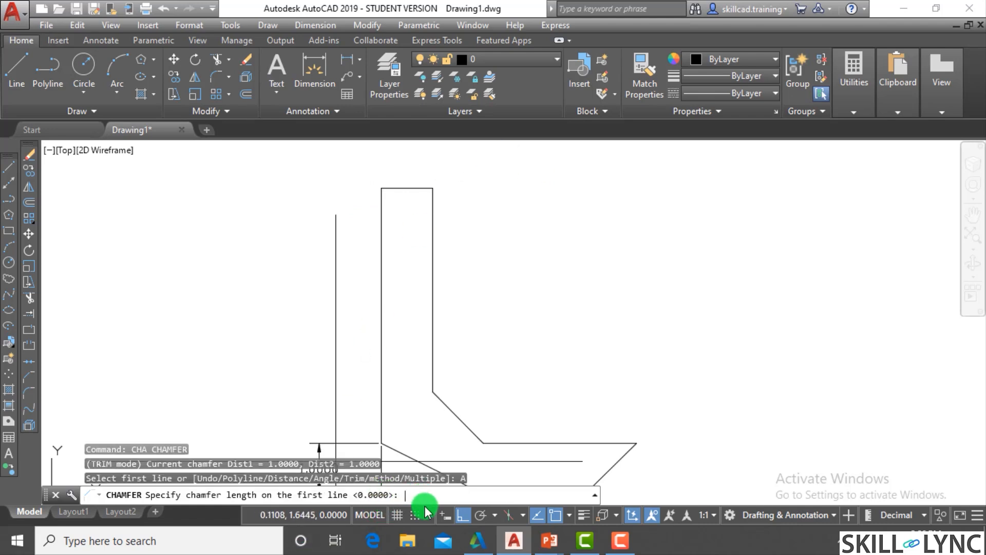
{"action": "type", "text": "1"}
{"action": "key", "text": "Return"}
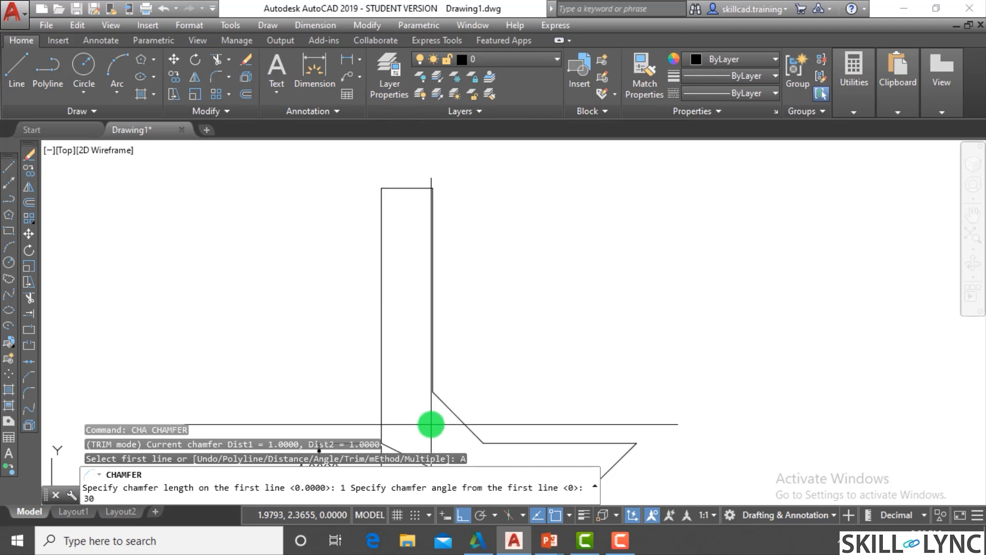
{"action": "type", "text": "0"}
{"action": "key", "text": "Return"}
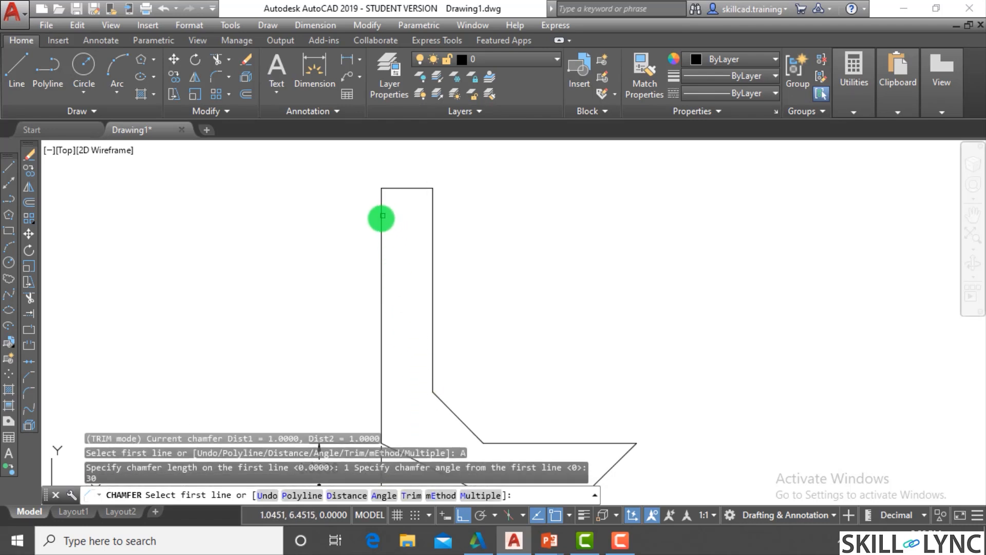
{"action": "left_click", "coordinate": [382, 216]}
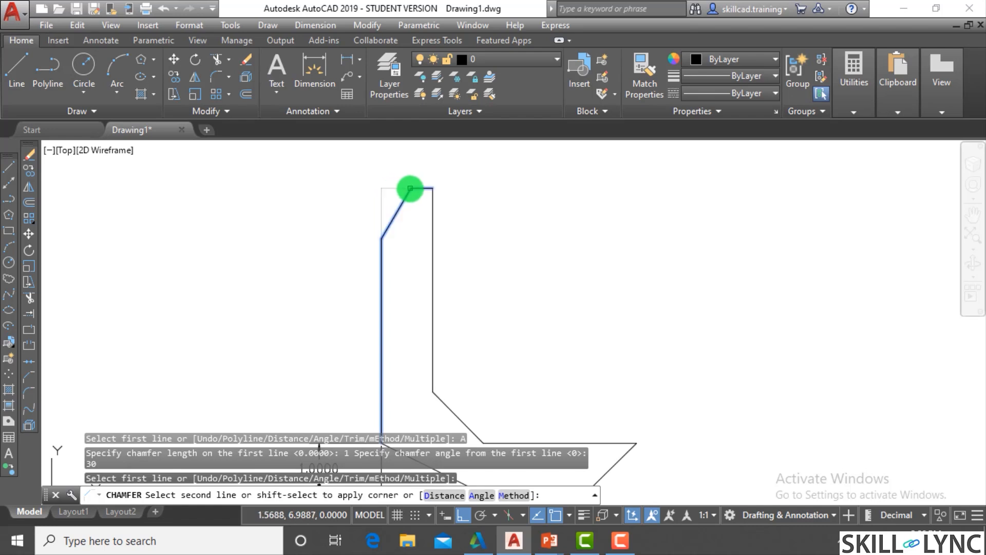
{"action": "left_click", "coordinate": [409, 188]}
{"action": "key", "text": "Escape"}
{"action": "key", "text": "Escape"}
- Add a vertical linear dimension between the two ends of the angled chamfer, placed to the left of the vertical leg
{"action": "scroll", "coordinate": [399, 190], "scroll_direction": "up", "scroll_amount": 2}
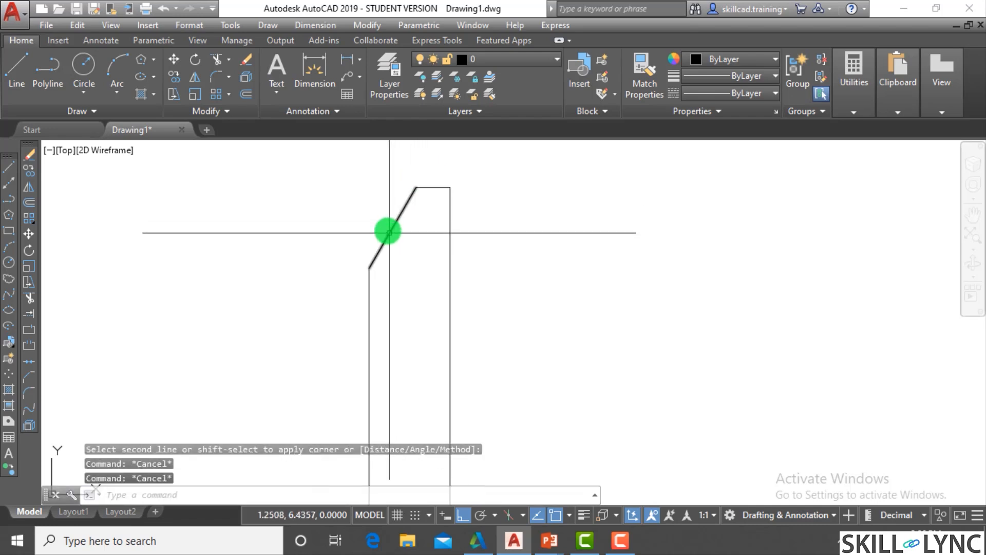
{"action": "key", "text": "Escape"}
{"action": "type", "text": "d"}
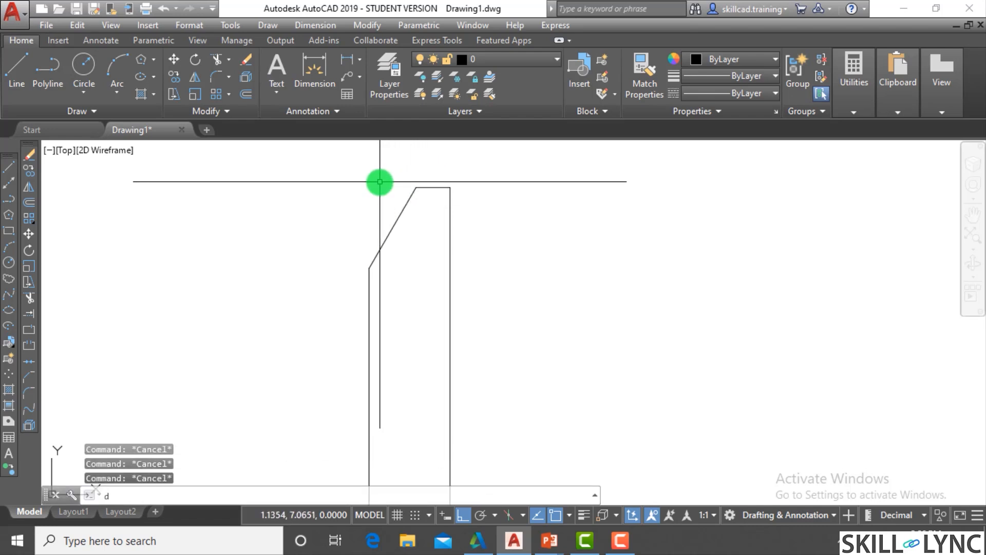
{"action": "type", "text": "imlin"}
{"action": "key", "text": "Return"}
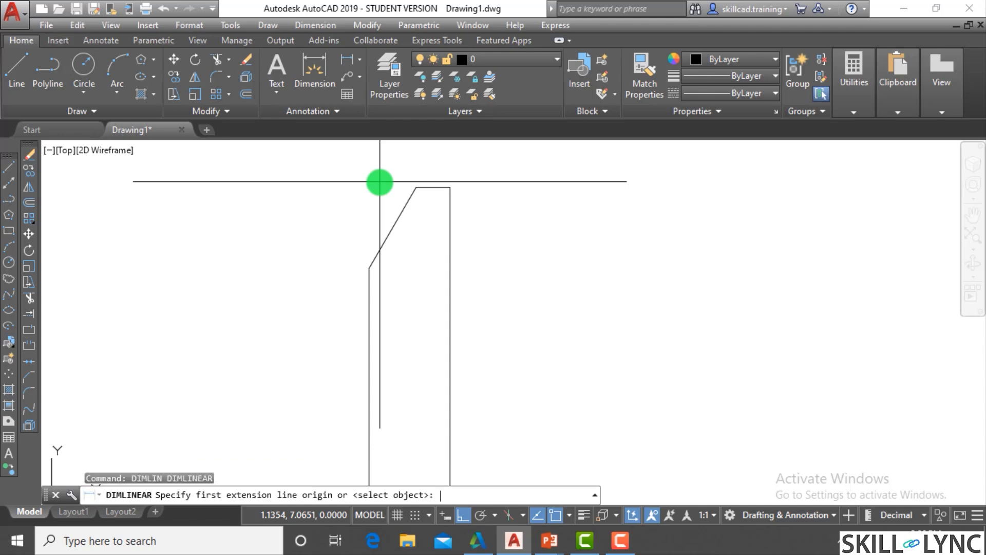
{"action": "left_click", "coordinate": [369, 266]}
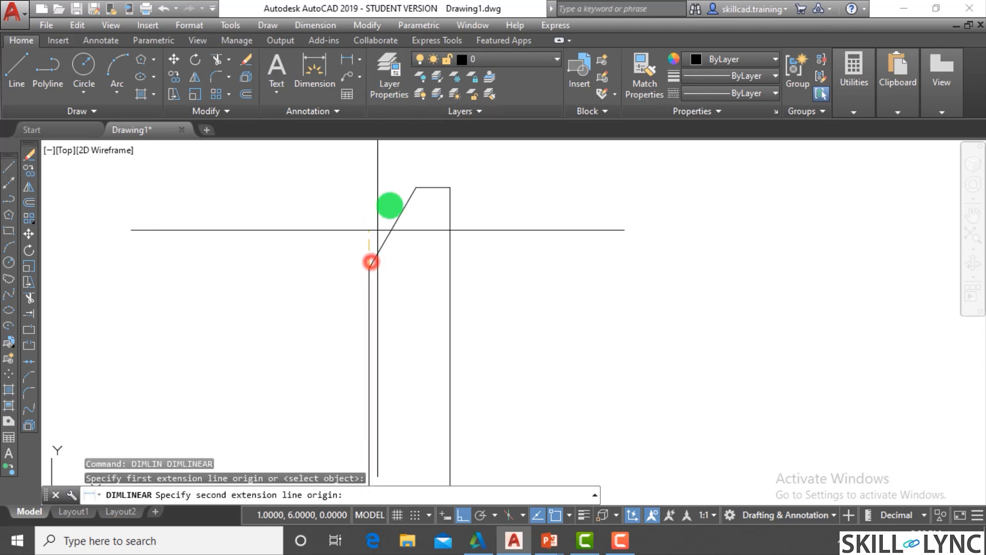
{"action": "left_click", "coordinate": [416, 188]}
{"action": "scroll", "coordinate": [365, 209], "scroll_direction": "up", "scroll_amount": 2}
{"action": "left_click", "coordinate": [258, 247]}
- Draw a short vertical reference line upward from the lower end of the vertical leg's top chamfer
{"action": "type", "text": "l"}
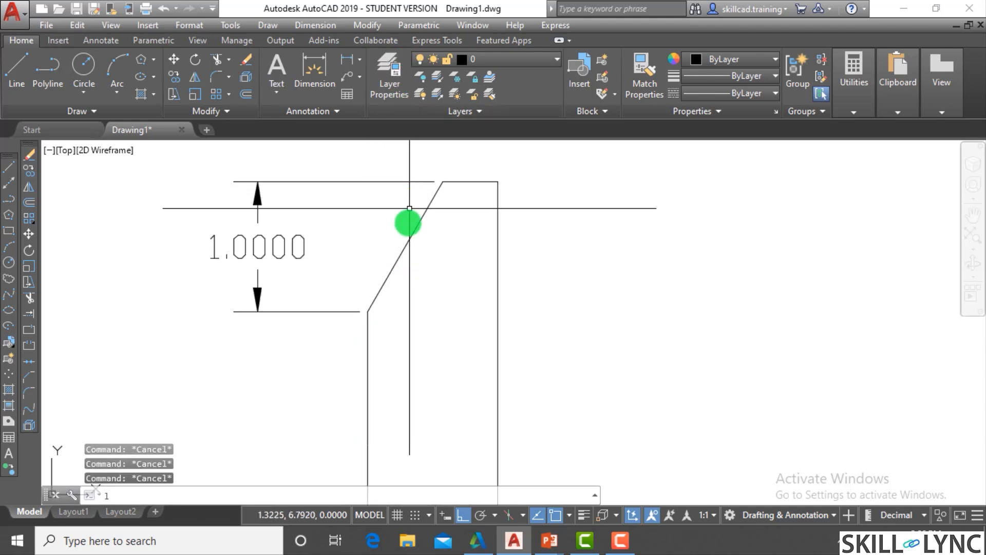
{"action": "key", "text": "Return"}
{"action": "left_click", "coordinate": [370, 302]}
{"action": "left_click", "coordinate": [369, 216]}
{"action": "key", "text": "Escape"}
{"action": "key", "text": "Escape"}
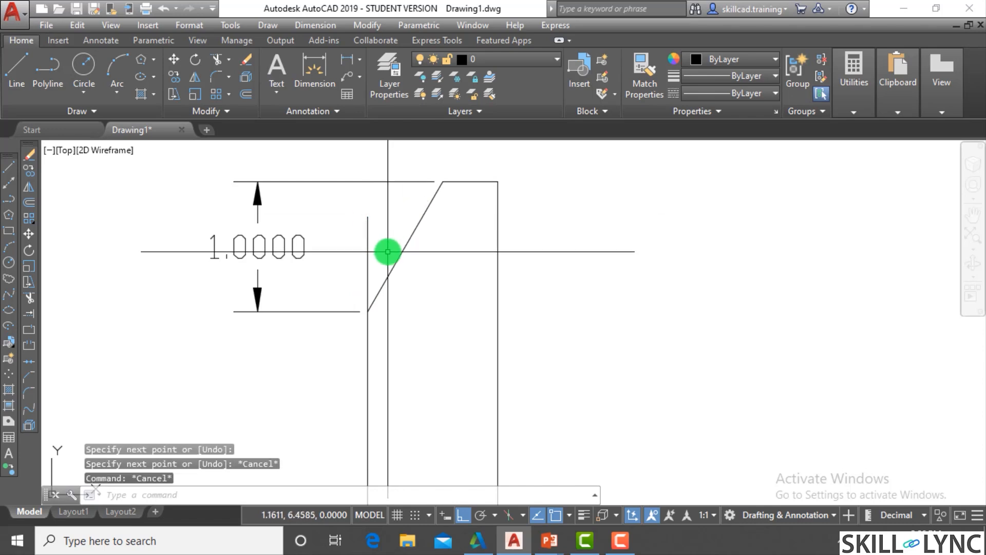
- Add an angular dimension between the short vertical reference line and the sloped chamfer line
{"action": "type", "text": "dima"}
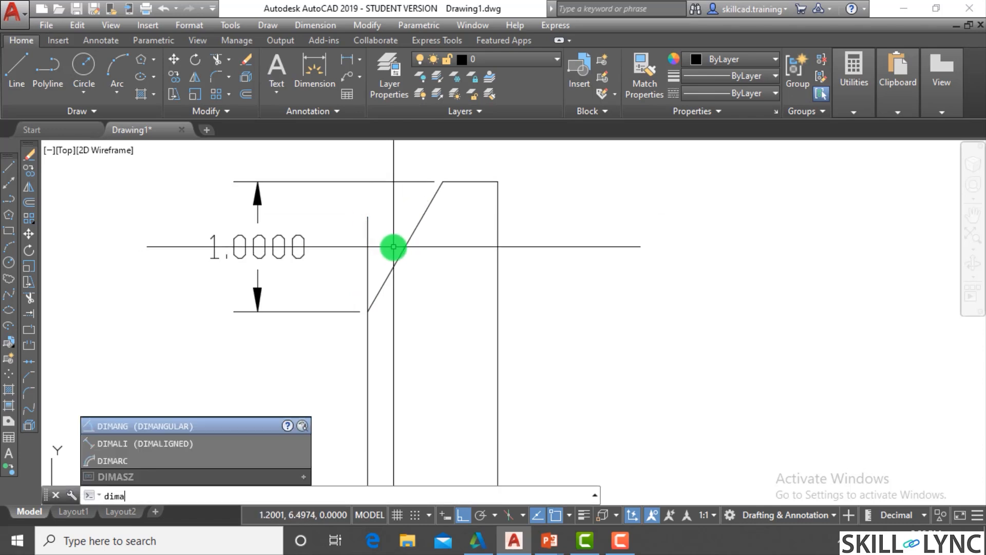
{"action": "type", "text": "ng"}
{"action": "key", "text": "Return"}
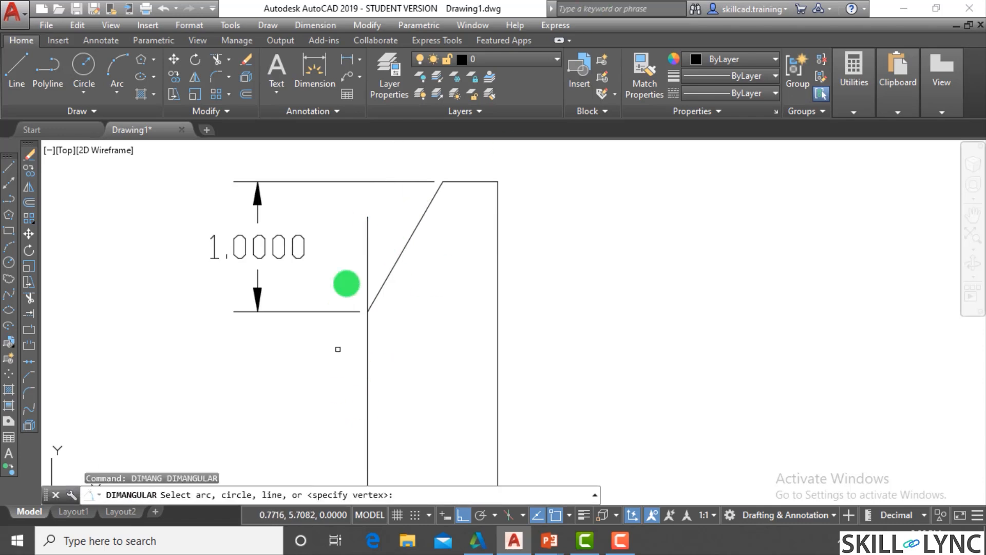
{"action": "left_click", "coordinate": [367, 264]}
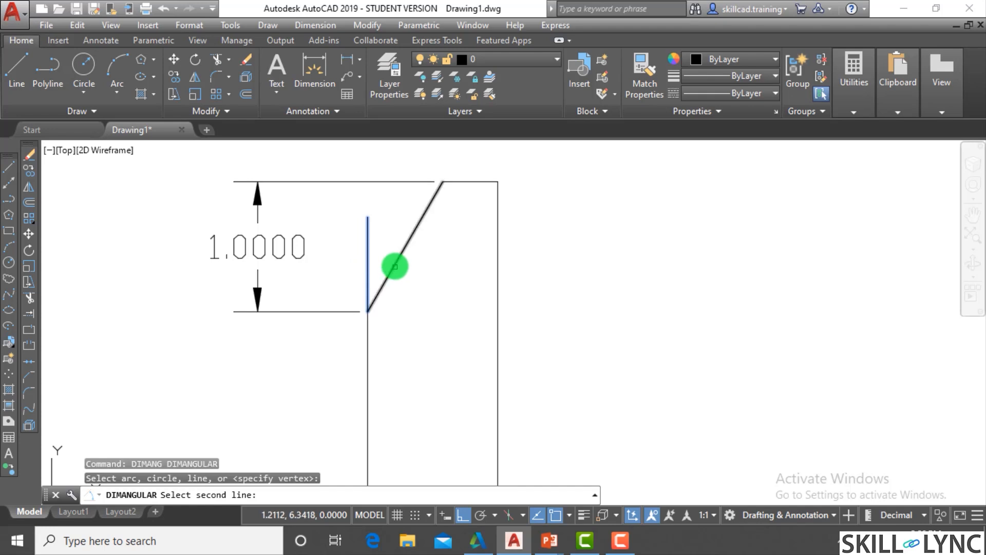
{"action": "left_click", "coordinate": [394, 265]}
{"action": "scroll", "coordinate": [428, 263], "scroll_direction": "down", "scroll_amount": 5}
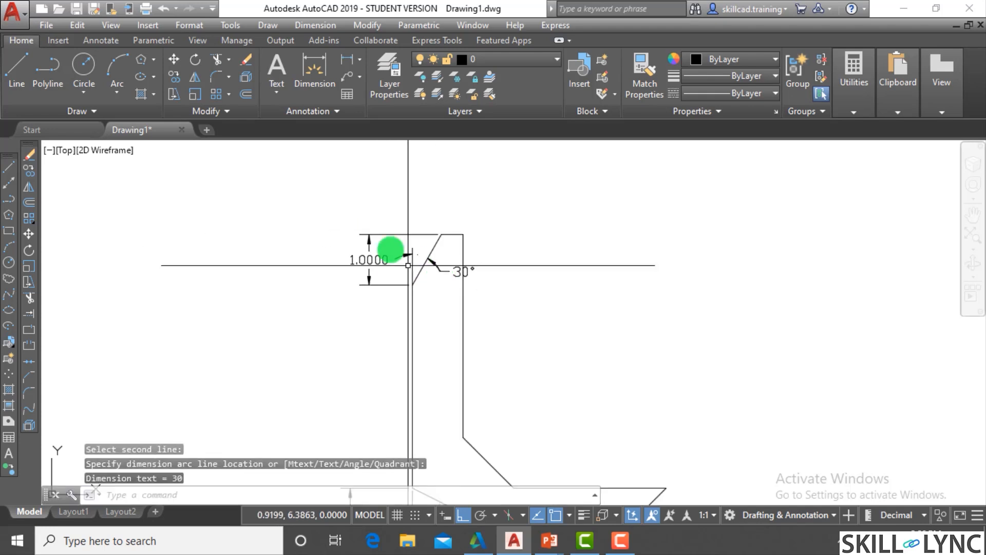
- To the right of the L-shape, draw a vertical line about 7 units long and a horizontal line rightward from its lower end
{"action": "scroll", "coordinate": [652, 299], "scroll_direction": "up", "scroll_amount": 2}
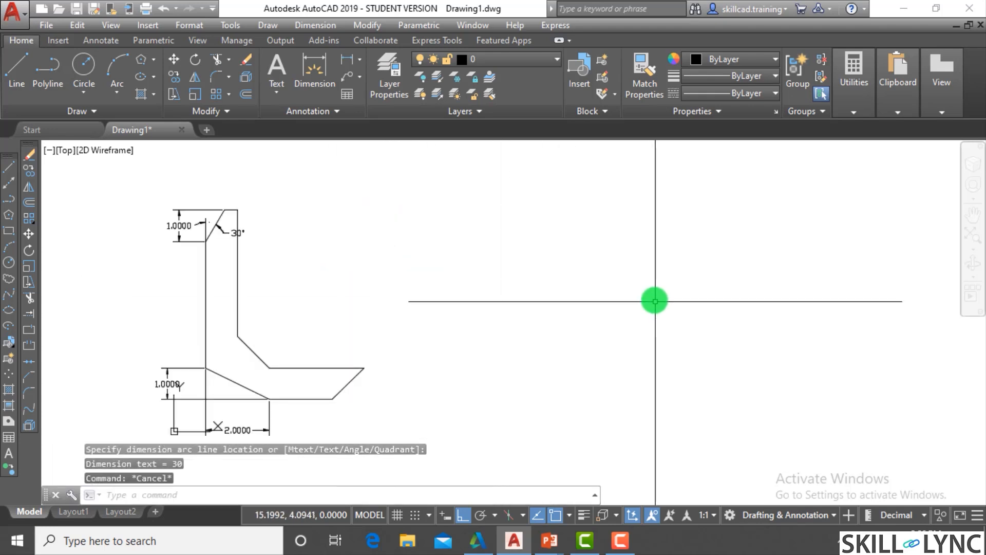
{"action": "type", "text": "l"}
{"action": "key", "text": "Return"}
{"action": "left_click", "coordinate": [447, 178]}
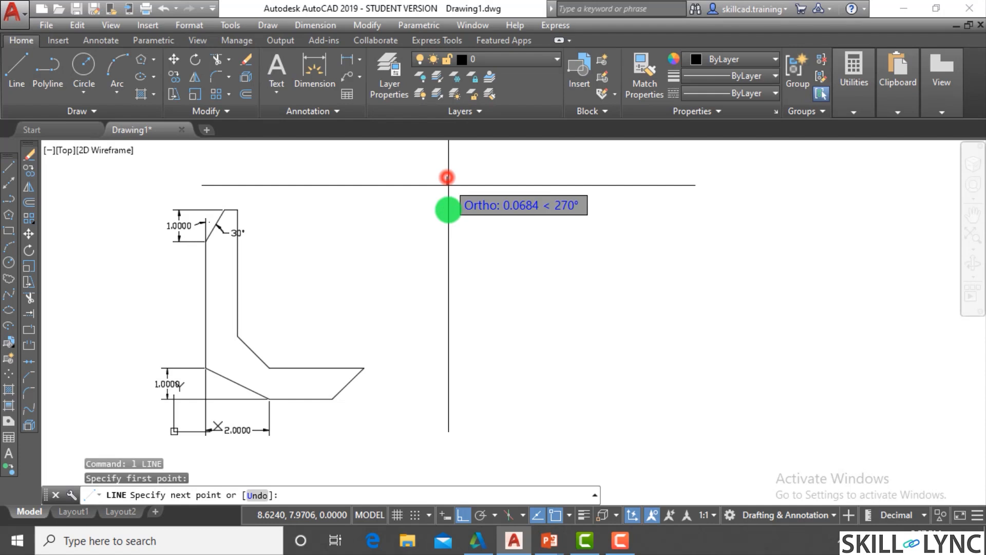
{"action": "left_click", "coordinate": [434, 400]}
{"action": "left_click", "coordinate": [761, 398]}
{"action": "key", "text": "Escape"}
{"action": "key", "text": "Escape"}
{"action": "key", "text": "Escape"}
{"action": "left_click", "coordinate": [710, 347]}
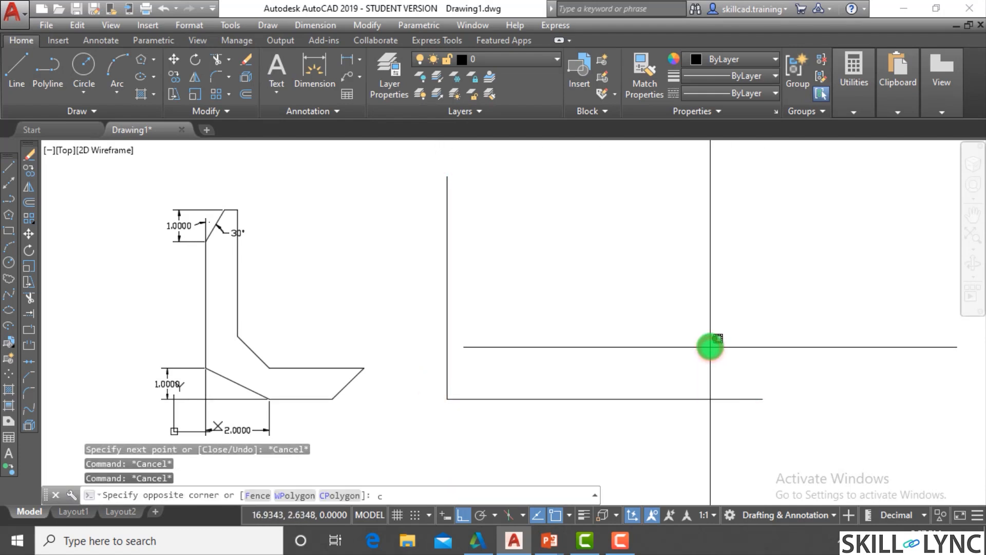
- Chamfer the new lines' corner using the Distance method, with distance 1 on the vertical line and 3 on the horizontal line
{"action": "type", "text": "cha"}
{"action": "key", "text": "Return"}
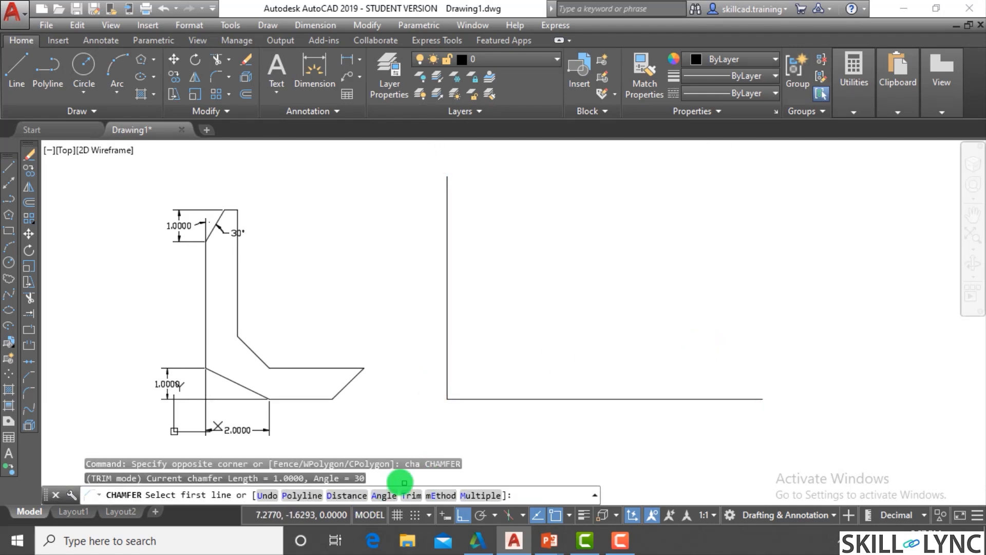
{"action": "left_click", "coordinate": [436, 495]}
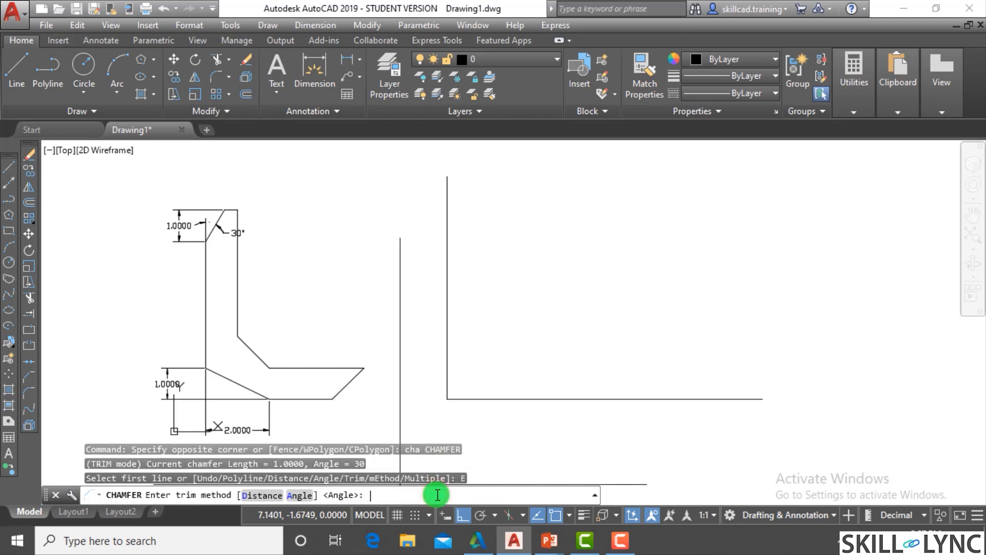
{"action": "left_click", "coordinate": [262, 496]}
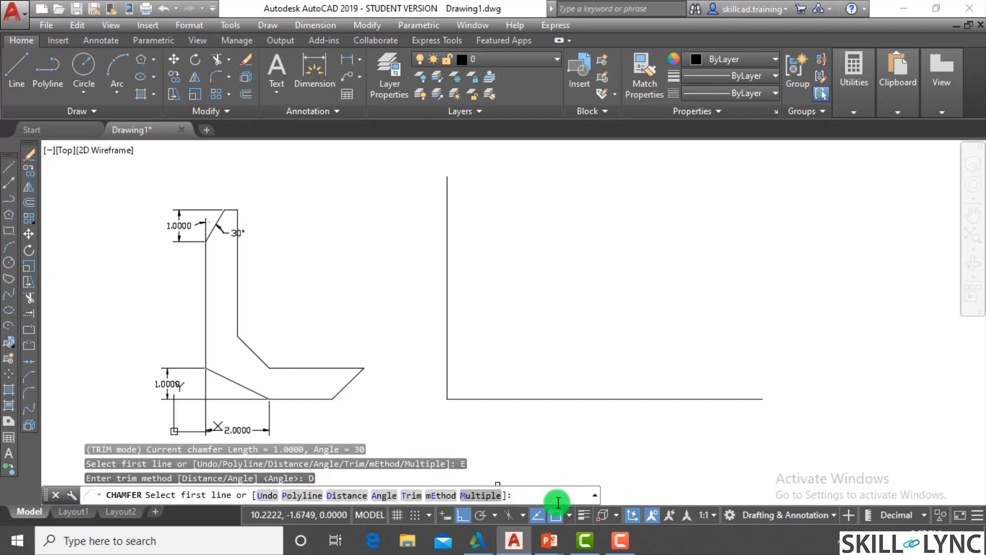
{"action": "left_click", "coordinate": [344, 495]}
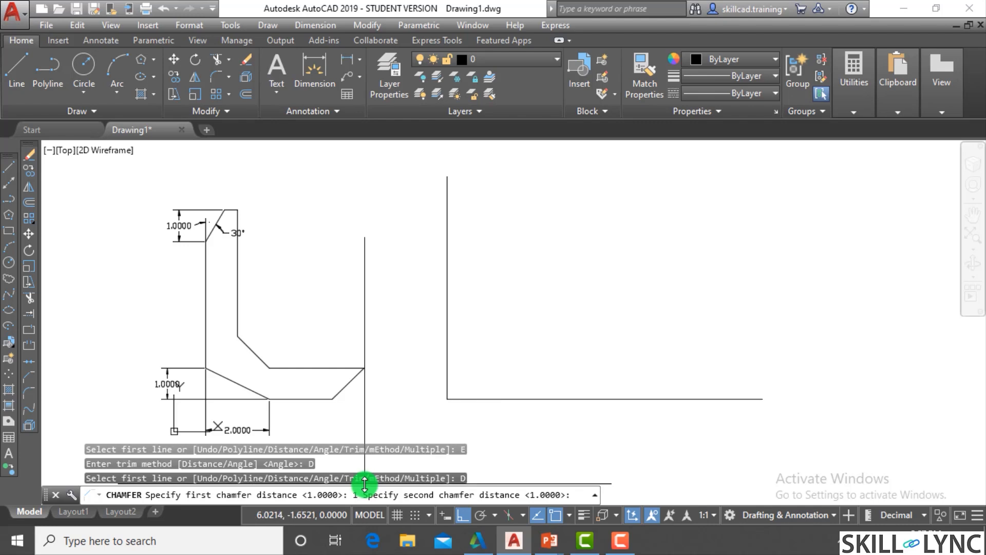
{"action": "type", "text": "3"}
{"action": "key", "text": "Return"}
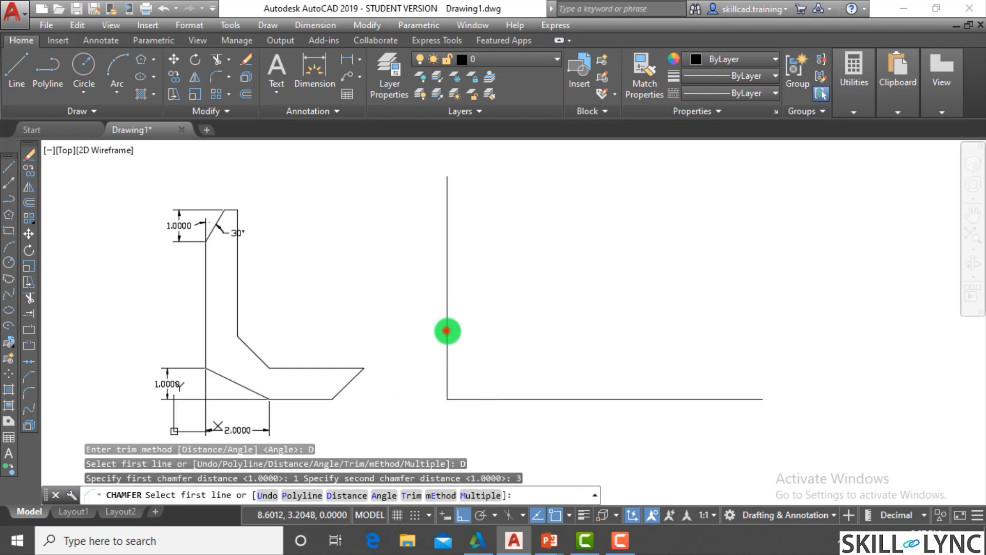
{"action": "left_click", "coordinate": [446, 331]}
{"action": "left_click", "coordinate": [503, 403]}
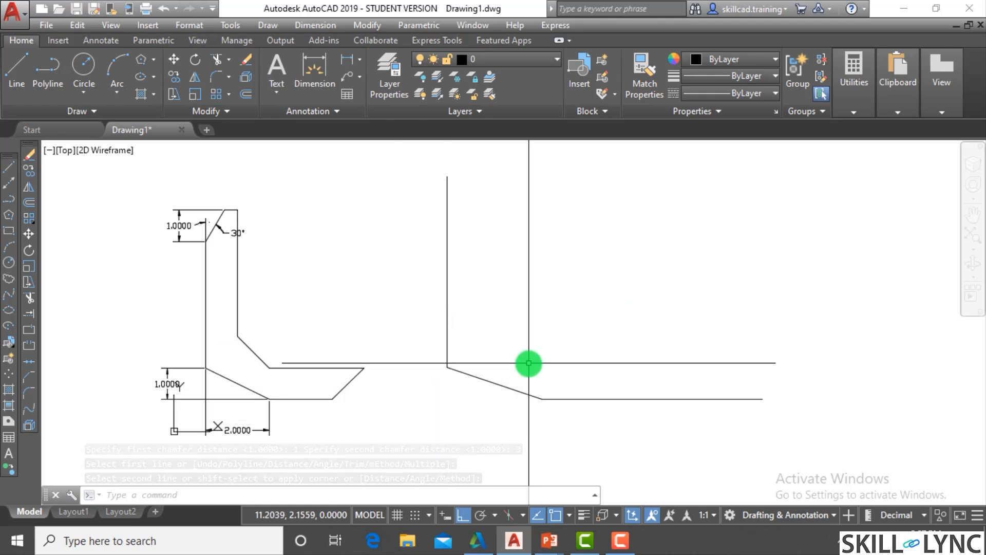
- Draw a vertical line from the horizontal line's right end up to the height of the left vertical line
{"action": "type", "text": "l"}
{"action": "key", "text": "Return"}
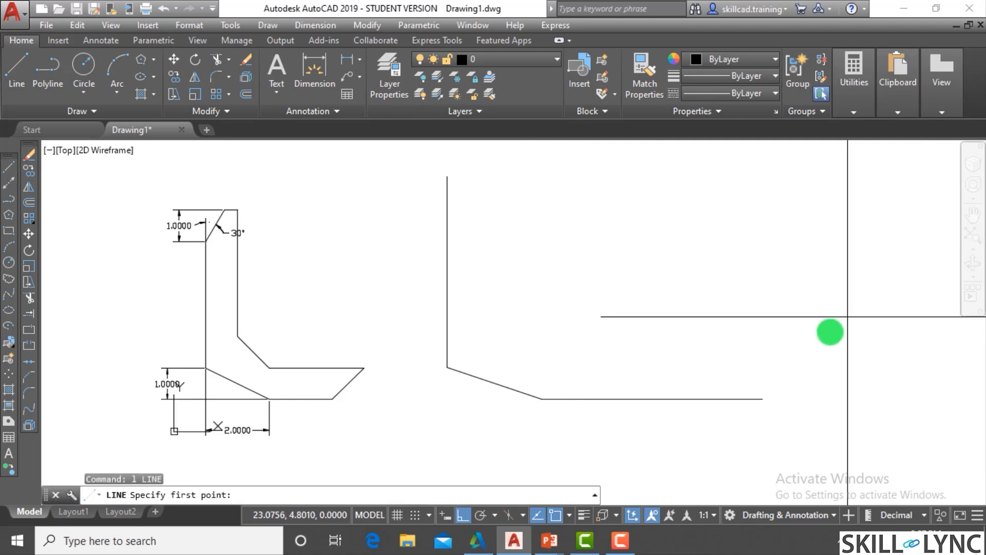
{"action": "left_click", "coordinate": [762, 398]}
{"action": "left_click", "coordinate": [763, 176]}
{"action": "key", "text": "Escape"}
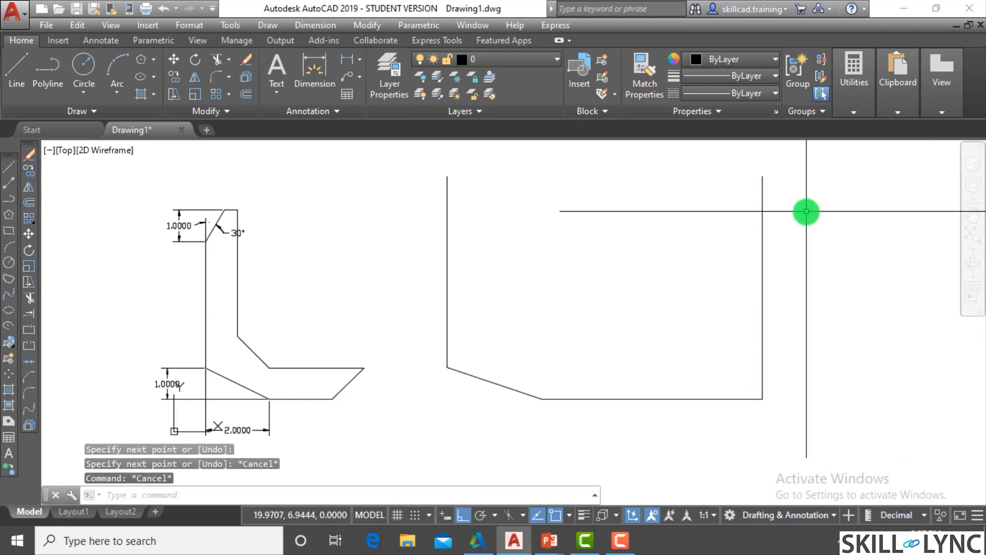
- Chamfer the open outline's lower-right corner using the Angle method, with length 2 on the horizontal line and angle 60
{"action": "type", "text": "cha"}
{"action": "key", "text": "Return"}
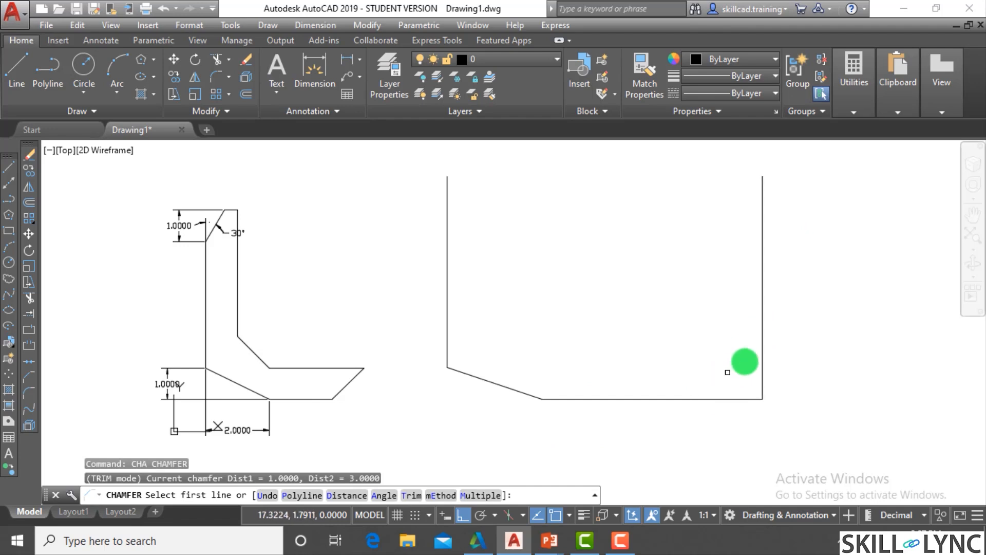
{"action": "left_click", "coordinate": [441, 495]}
{"action": "left_click", "coordinate": [299, 496]}
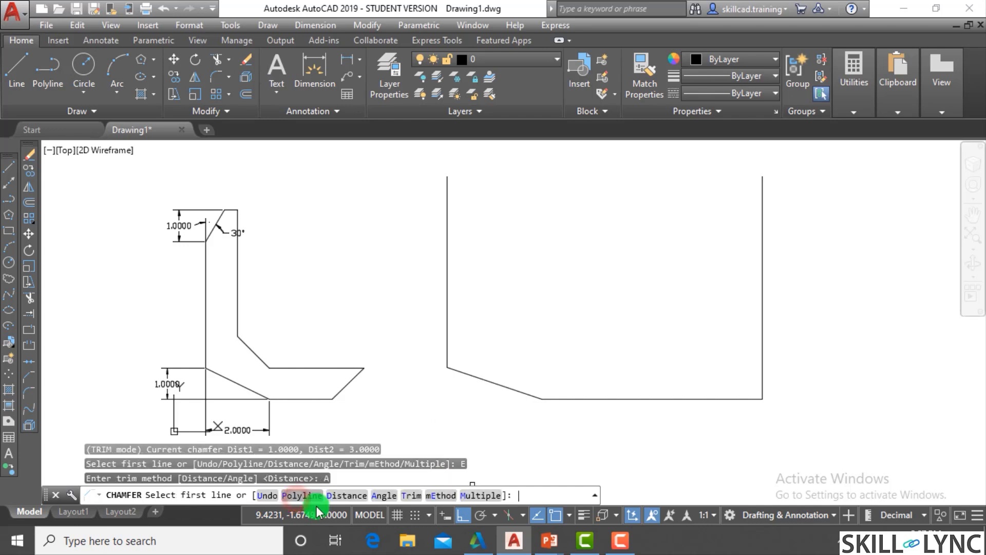
{"action": "left_click", "coordinate": [384, 495]}
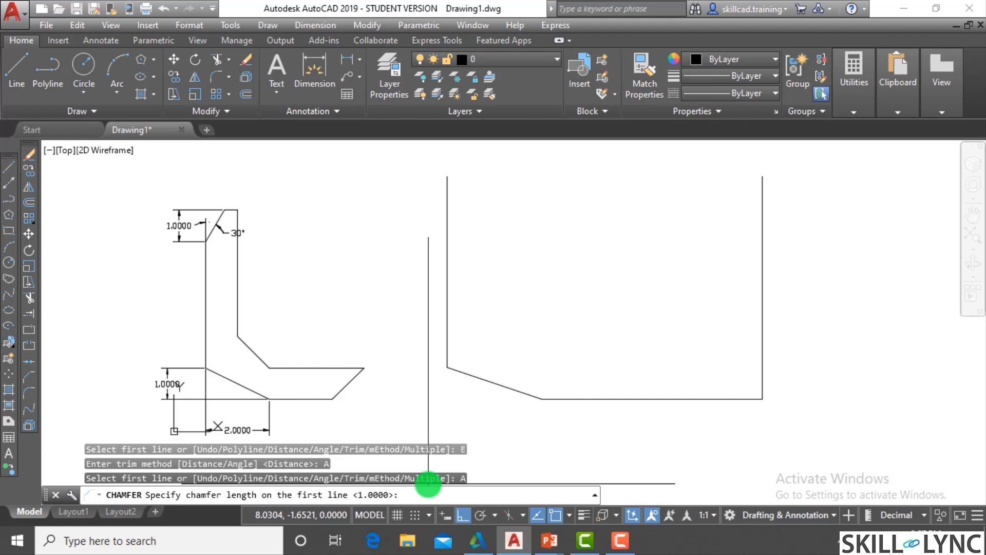
{"action": "type", "text": "2"}
{"action": "key", "text": "Return"}
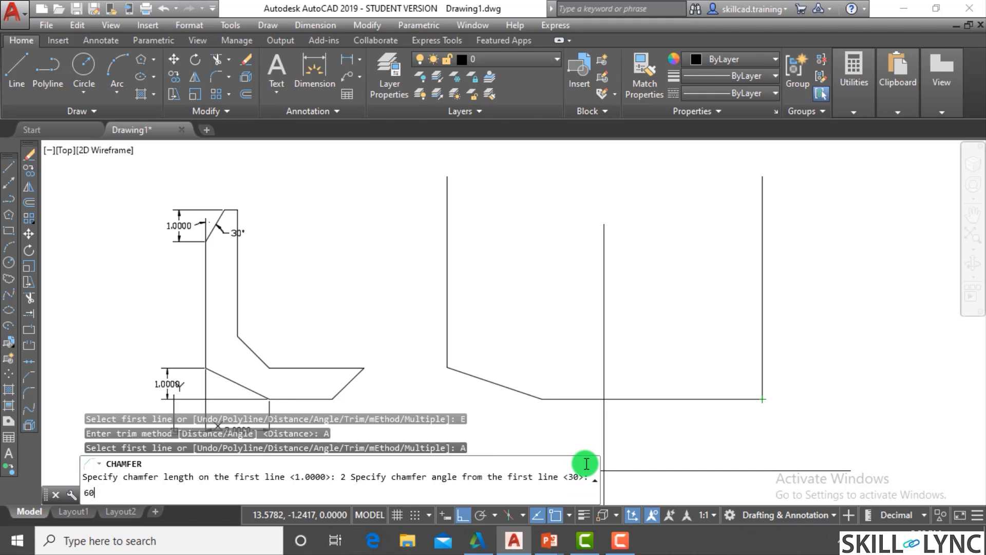
{"action": "key", "text": "Return"}
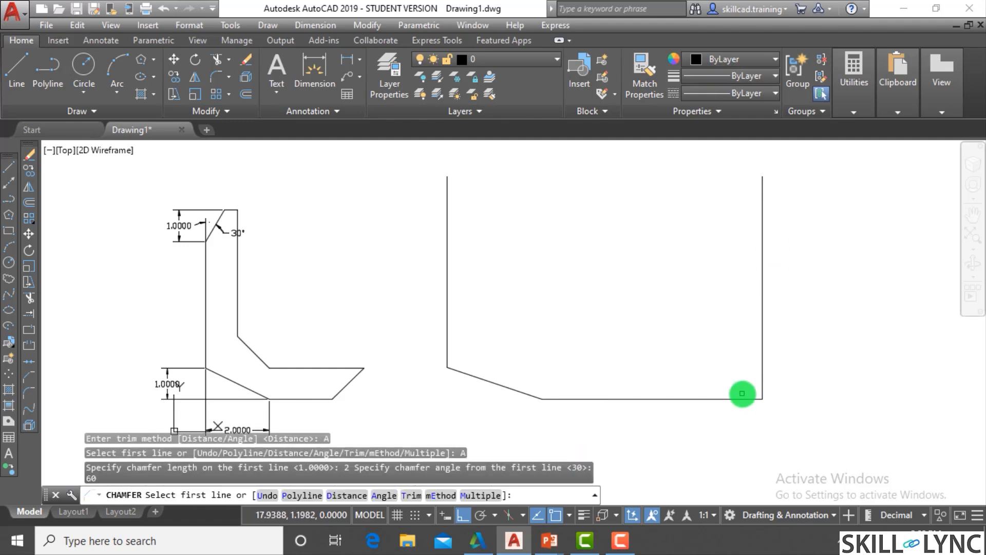
{"action": "left_click", "coordinate": [743, 397]}
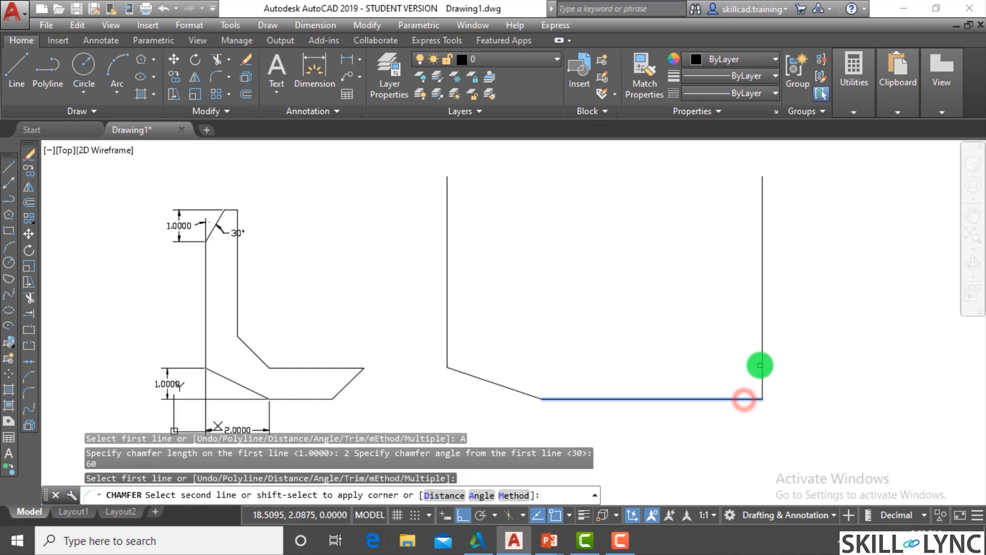
{"action": "left_click", "coordinate": [761, 360]}
{"action": "key", "text": "Escape"}
{"action": "key", "text": "Escape"}
{"action": "key", "text": "Escape"}
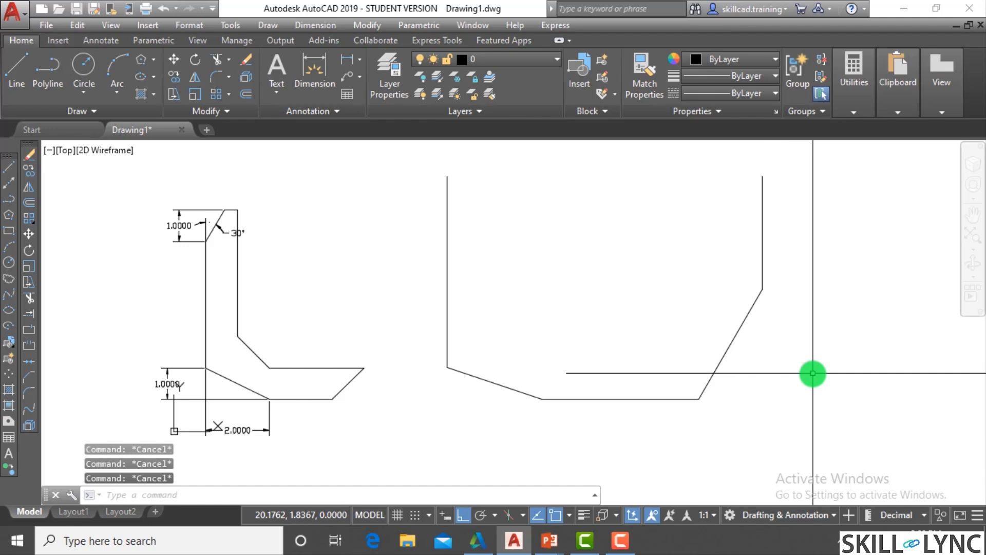
- Add a horizontal linear dimension below the new sloped chamfer line, between its two endpoints
{"action": "type", "text": "dimlin"}
{"action": "key", "text": "Return"}
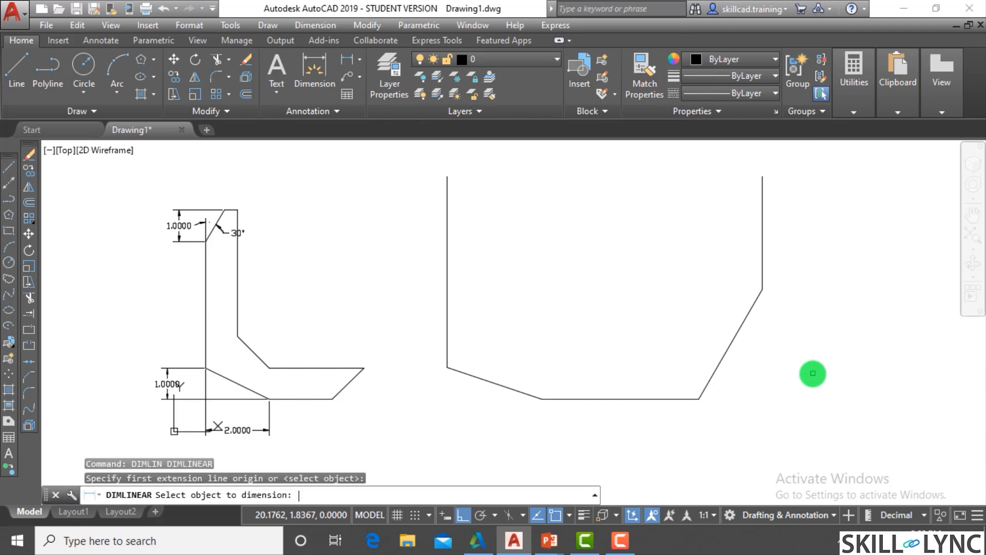
{"action": "key", "text": "Escape"}
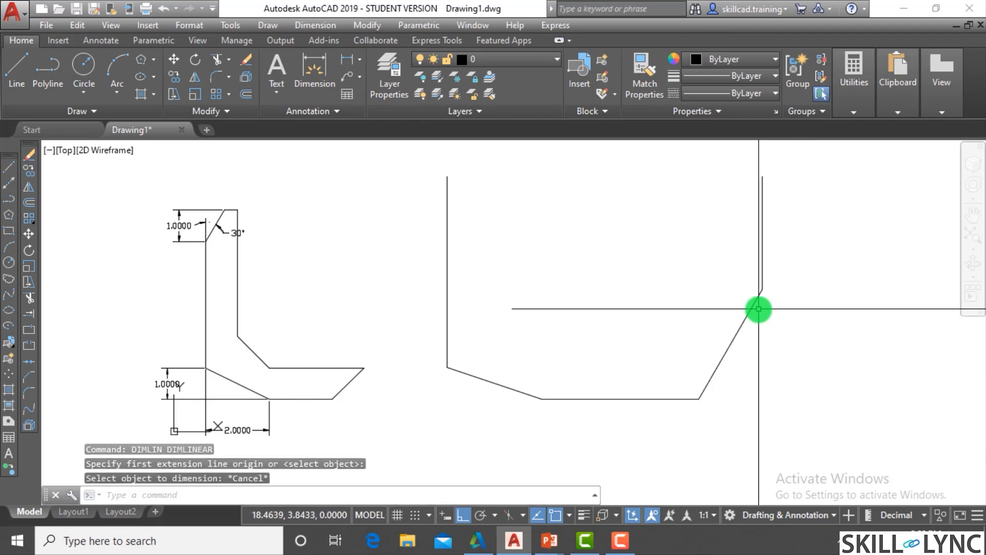
{"action": "key", "text": "Return"}
{"action": "left_click", "coordinate": [764, 292]}
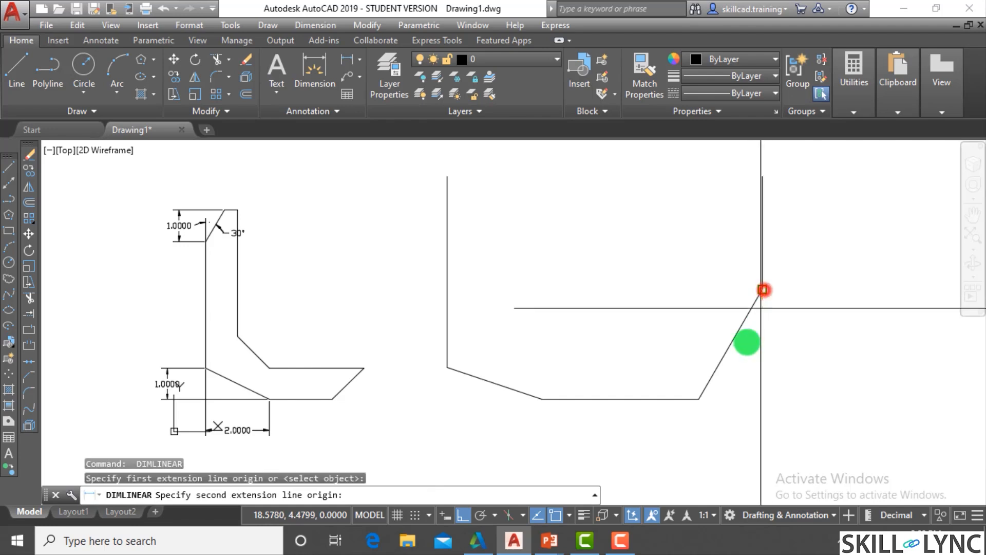
{"action": "left_click", "coordinate": [700, 399]}
{"action": "left_click", "coordinate": [757, 411]}
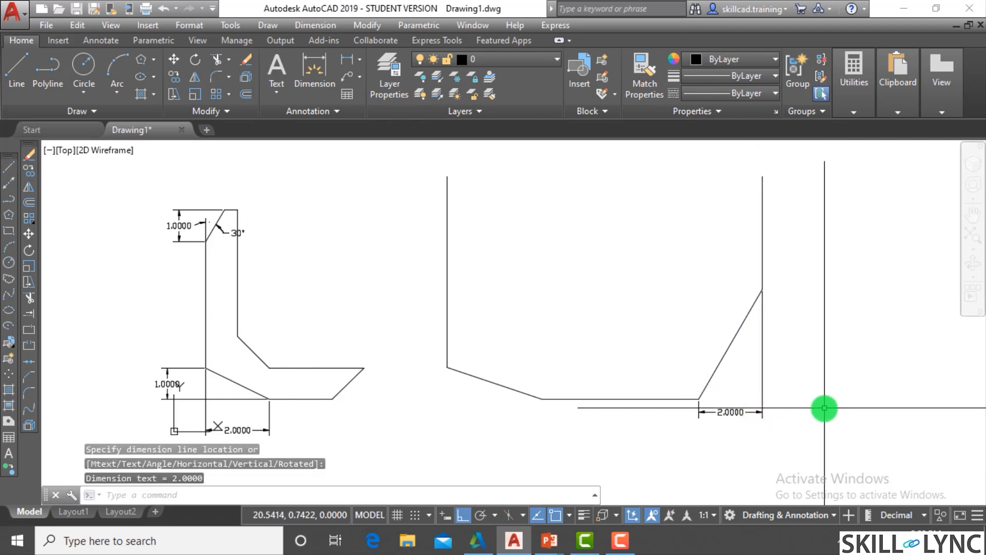
{"action": "key", "text": "Escape"}
{"action": "key", "text": "Escape"}
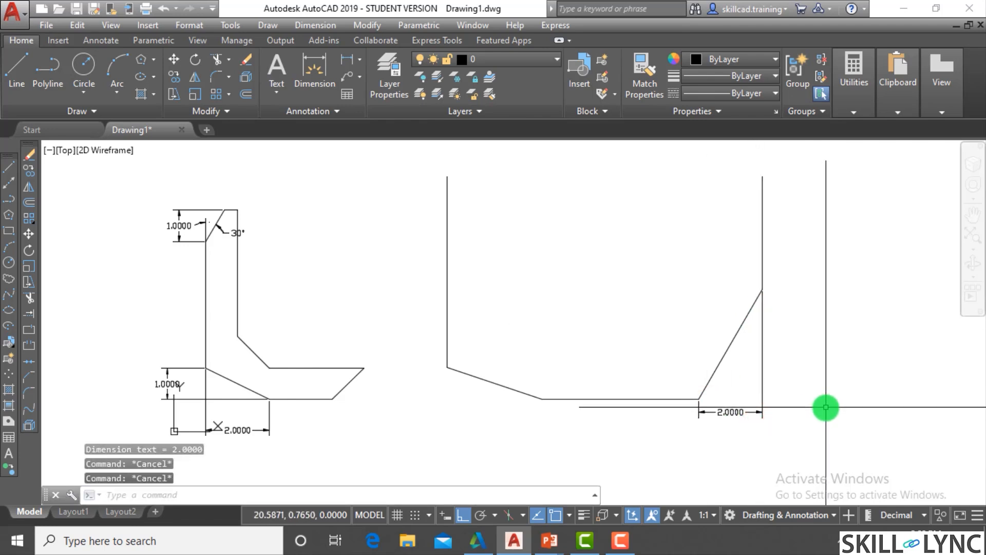
- Erase all lines and dimensions from the drawing
{"action": "scroll", "coordinate": [578, 410], "scroll_direction": "down", "scroll_amount": 4}
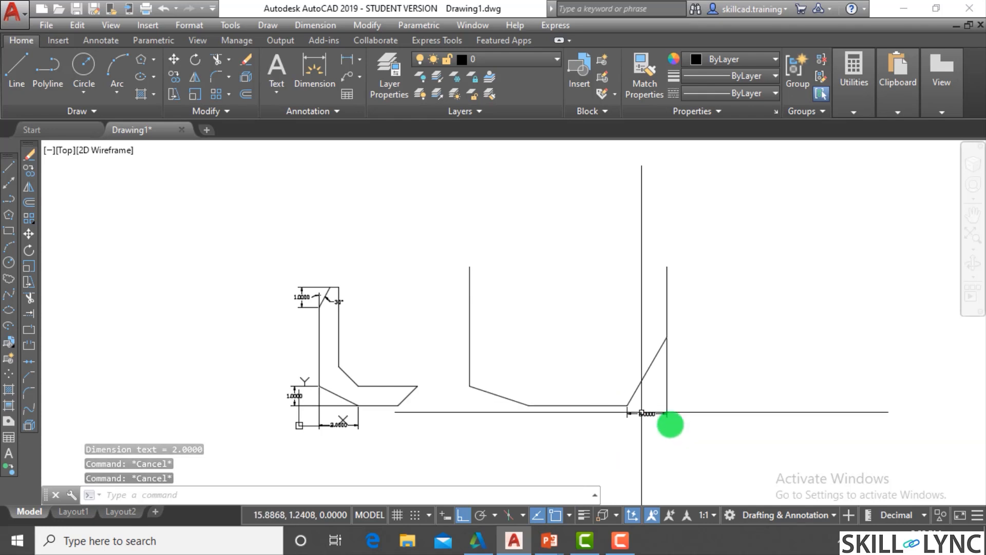
{"action": "left_click", "coordinate": [692, 432]}
{"action": "left_click", "coordinate": [242, 237]}
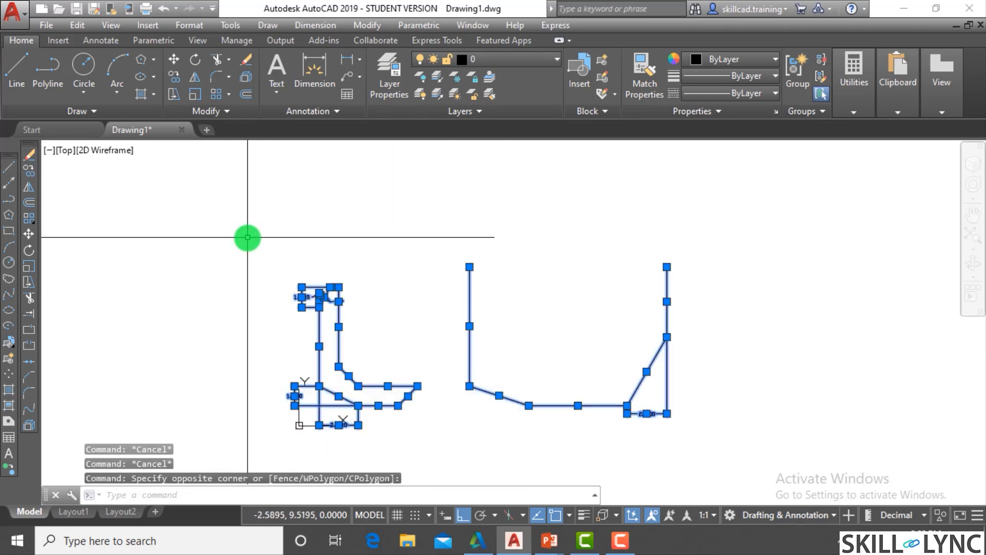
{"action": "type", "text": "e"}
{"action": "key", "text": "Return"}
{"action": "key", "text": "Escape"}
{"action": "key", "text": "Escape"}
{"action": "scroll", "coordinate": [453, 384], "scroll_direction": "up", "scroll_amount": 2}
{"action": "key", "text": "Escape"}
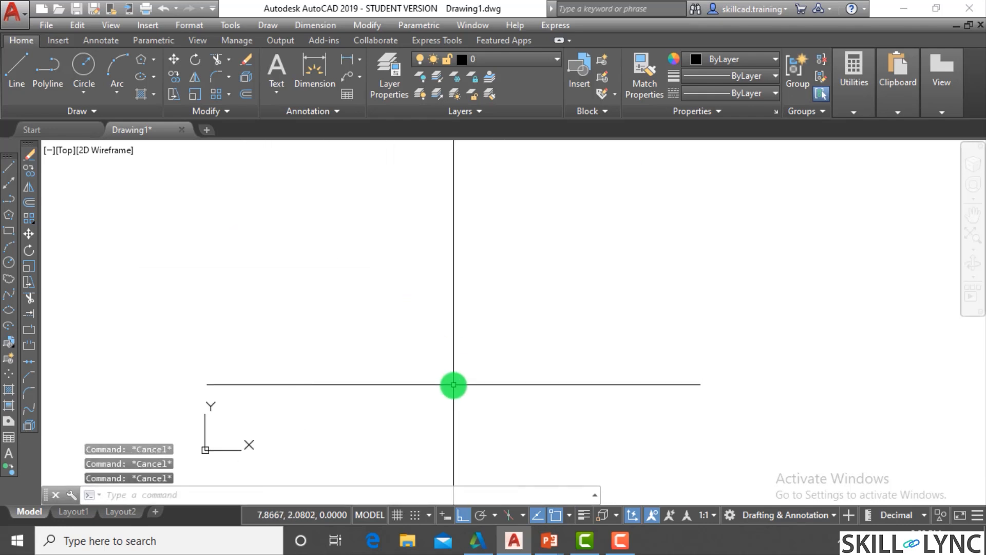
- Draw an upright rectangle to the right of the origin, about 5 units wide and 8 units high
{"action": "type", "text": "rec"}
{"action": "key", "text": "Return"}
{"action": "left_click", "coordinate": [363, 467]}
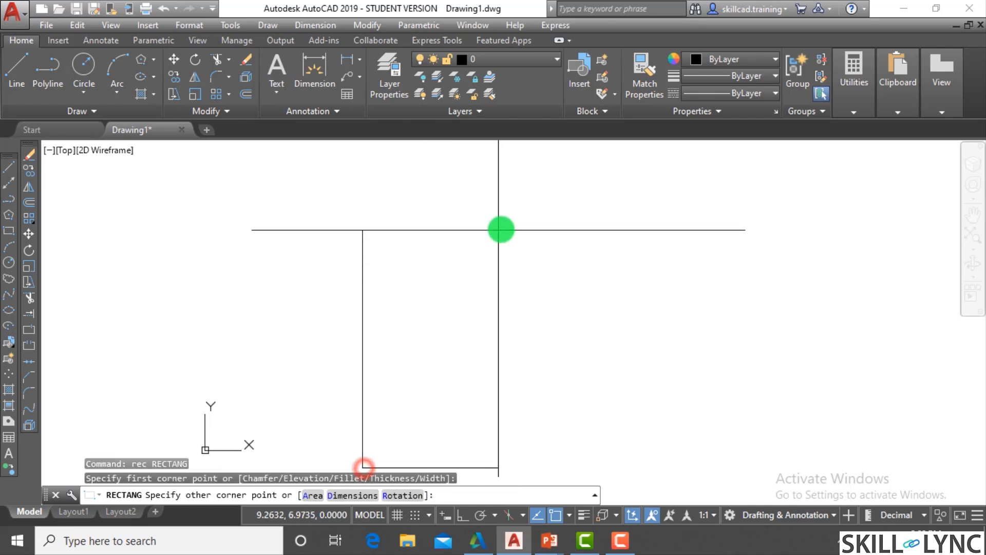
{"action": "left_click", "coordinate": [532, 219]}
{"action": "scroll", "coordinate": [532, 218], "scroll_direction": "down", "scroll_amount": 4}
{"action": "key", "text": "Escape"}
{"action": "key", "text": "Escape"}
- Chamfer the rectangle's lower-left corner with length 2 and angle 60 measured from the left edge, and inspect the result
{"action": "type", "text": "c"}
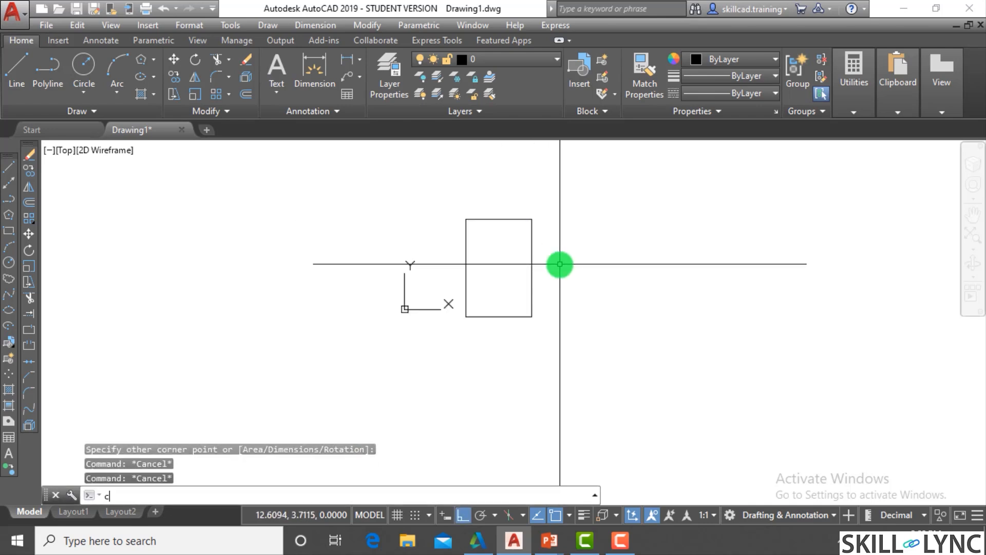
{"action": "type", "text": "ha"}
{"action": "key", "text": "Return"}
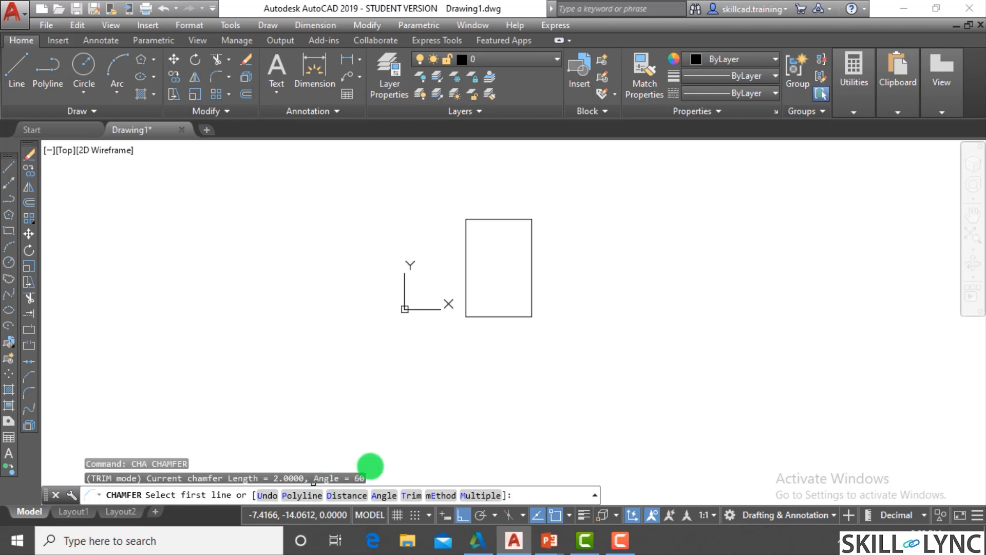
{"action": "left_click", "coordinate": [465, 301]}
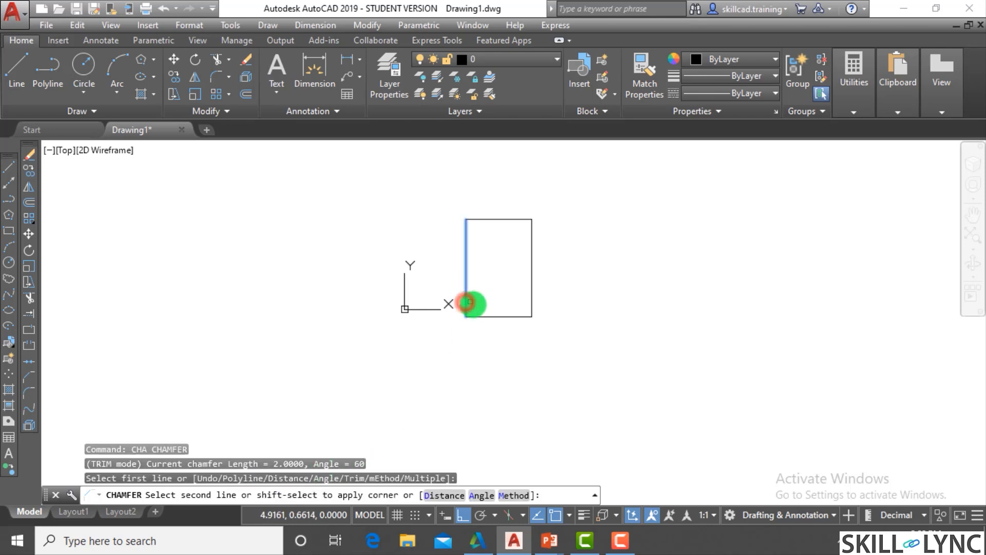
{"action": "left_click", "coordinate": [485, 314]}
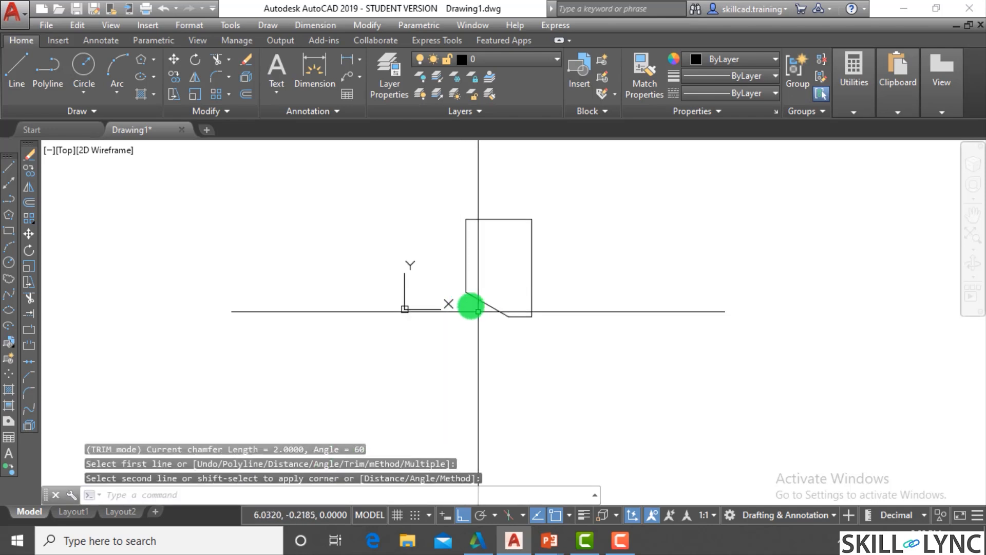
{"action": "left_click", "coordinate": [493, 302]}
{"action": "left_click", "coordinate": [480, 324]}
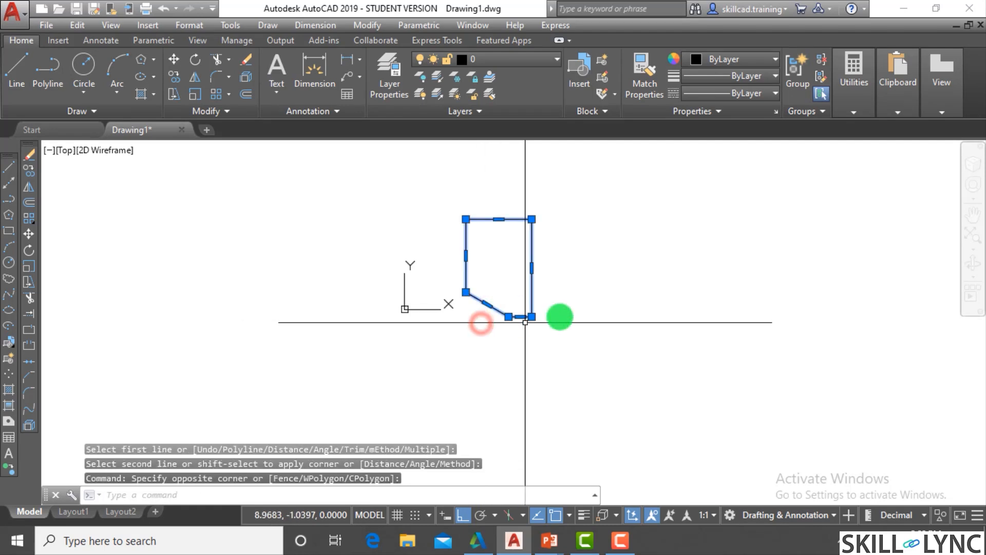
{"action": "key", "text": "Escape"}
{"action": "key", "text": "Escape"}
{"action": "scroll", "coordinate": [555, 291], "scroll_direction": "up", "scroll_amount": 5}
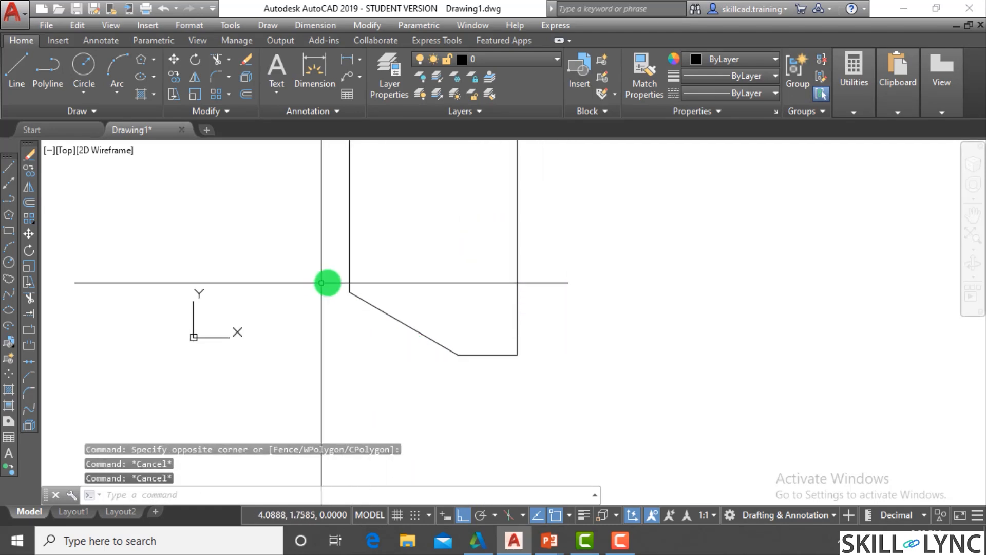
{"action": "scroll", "coordinate": [528, 386], "scroll_direction": "down", "scroll_amount": 3}
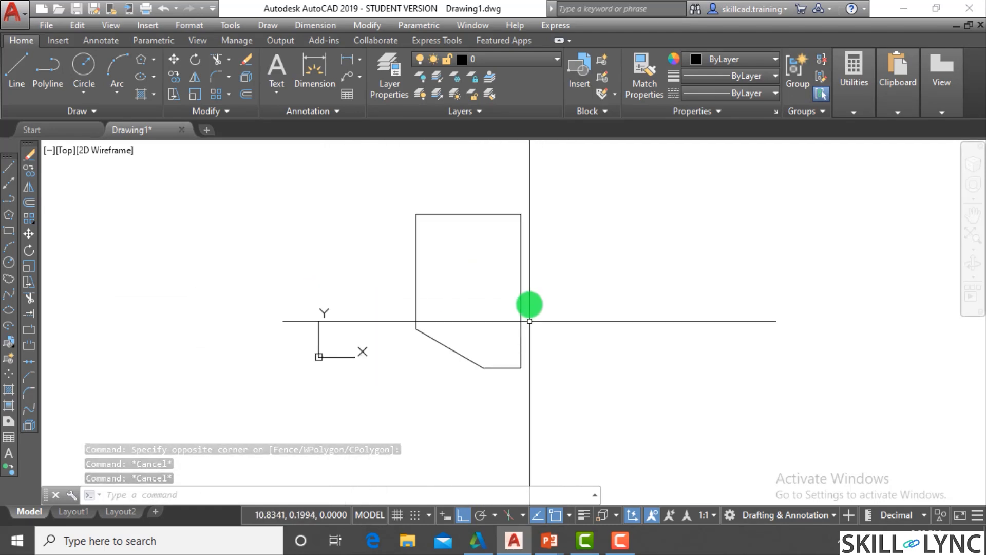
- Chamfer the rectangle's upper-right corner with length 2 and angle 60 measured from the top edge
{"action": "key", "text": "Return"}
{"action": "left_click", "coordinate": [502, 214]}
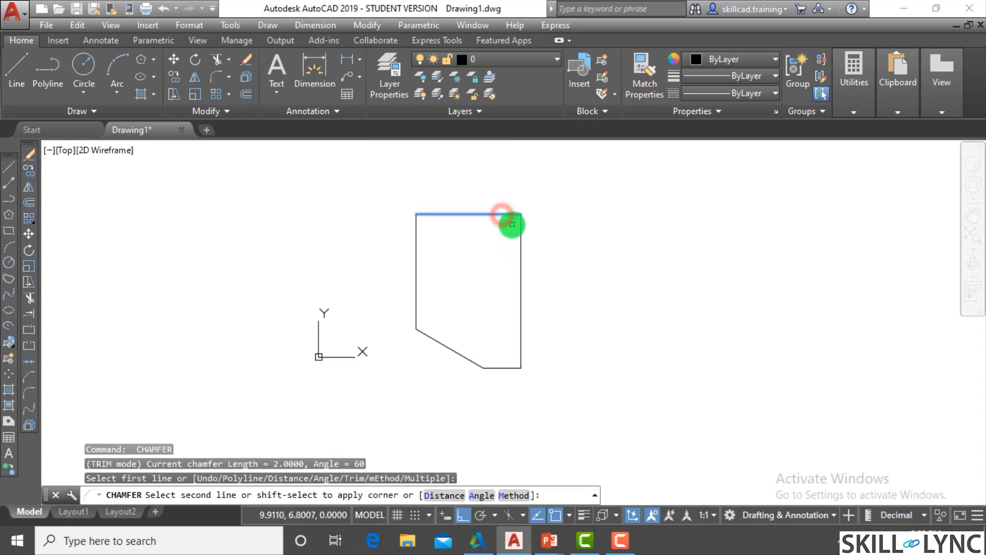
{"action": "left_click", "coordinate": [519, 245]}
{"action": "key", "text": "Escape"}
{"action": "key", "text": "Escape"}
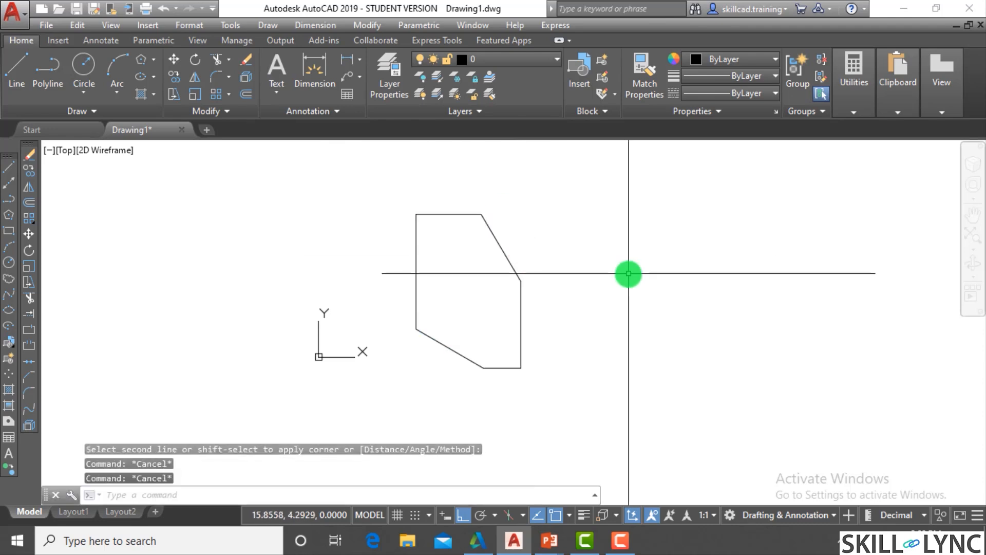
- Undo both single-corner chamfers on the rectangle
{"action": "type", "text": "u"}
{"action": "scroll", "coordinate": [658, 252], "scroll_direction": "up", "scroll_amount": 2}
{"action": "scroll", "coordinate": [617, 257], "scroll_direction": "down", "scroll_amount": 5}
{"action": "key", "text": "Return"}
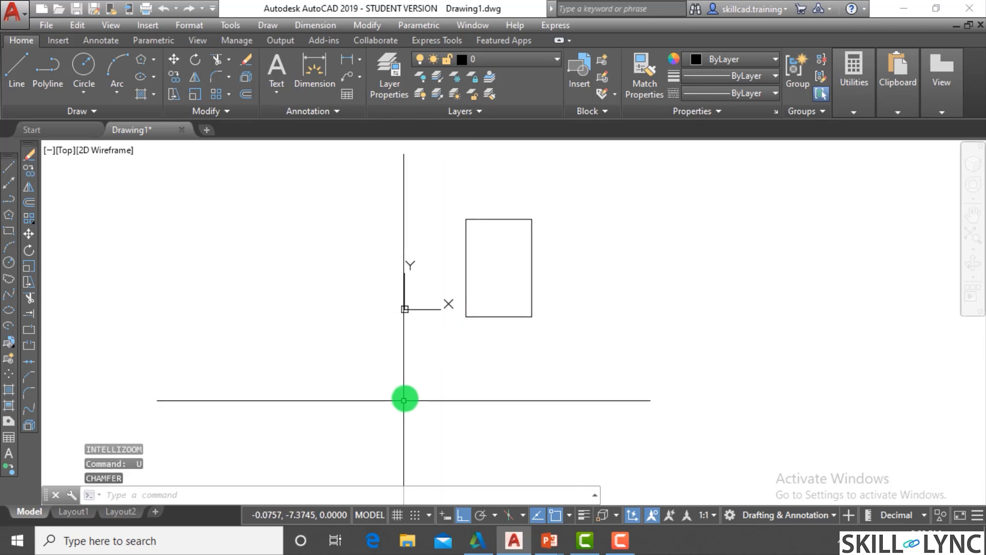
- Chamfer all corners of the rectangle at once using the Polyline option, with both chamfer distances set to 0.5
{"action": "type", "text": "cha"}
{"action": "key", "text": "Return"}
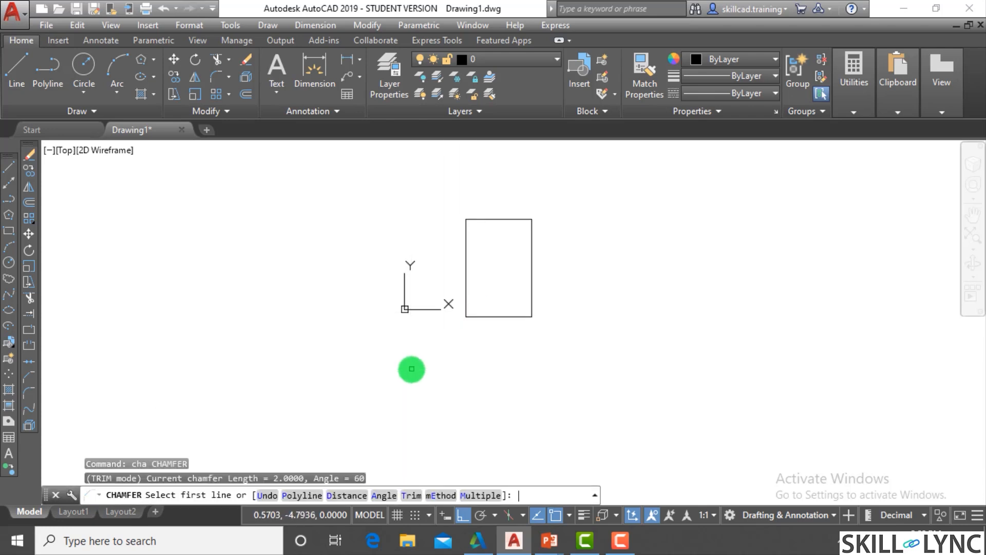
{"action": "type", "text": "d"}
{"action": "key", "text": "Return"}
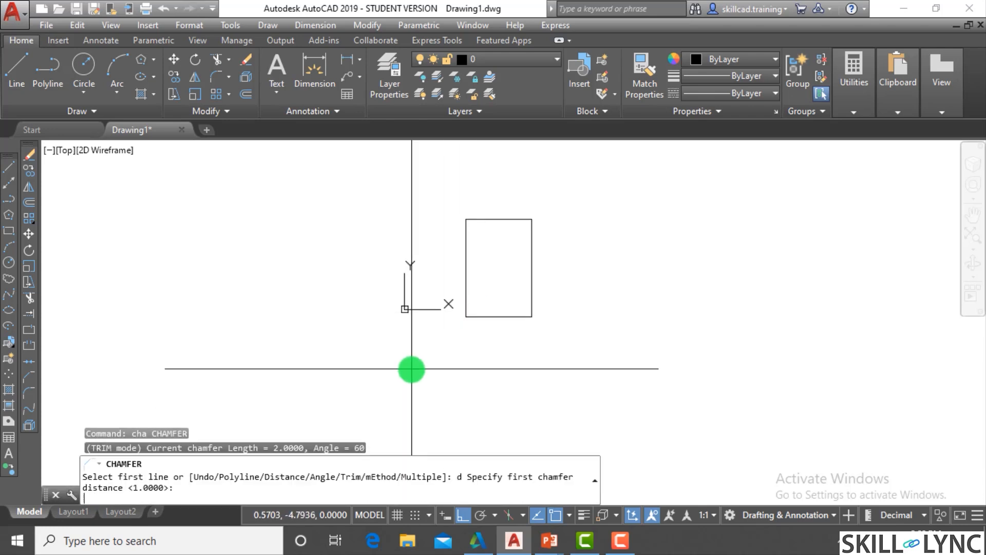
{"action": "type", "text": ".5"}
{"action": "key", "text": "Return"}
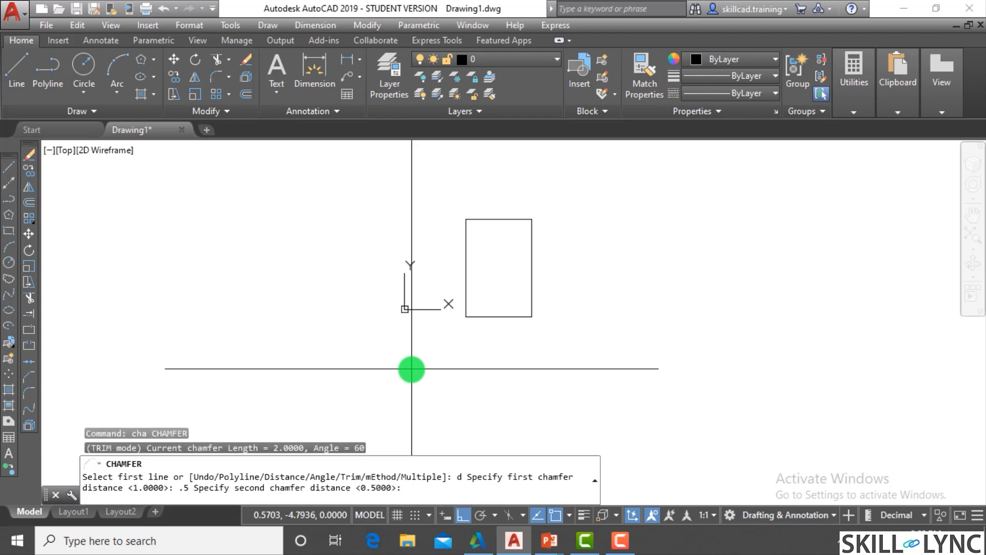
{"action": "type", "text": ".5"}
{"action": "key", "text": "Return"}
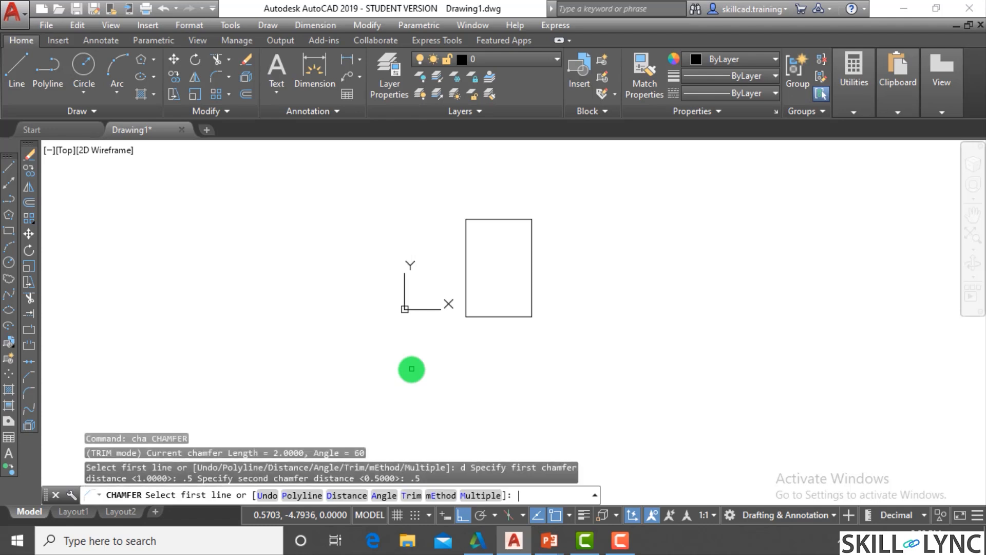
{"action": "left_click", "coordinate": [308, 496]}
{"action": "left_click", "coordinate": [467, 302]}
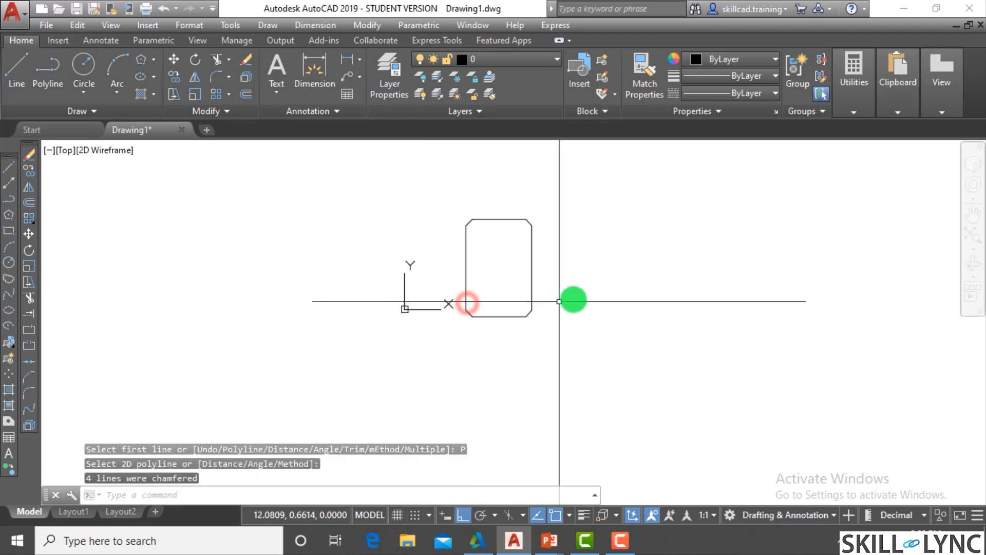
- Examine the four chamfered corners of the rectangle
{"action": "scroll", "coordinate": [543, 261], "scroll_direction": "up", "scroll_amount": 2}
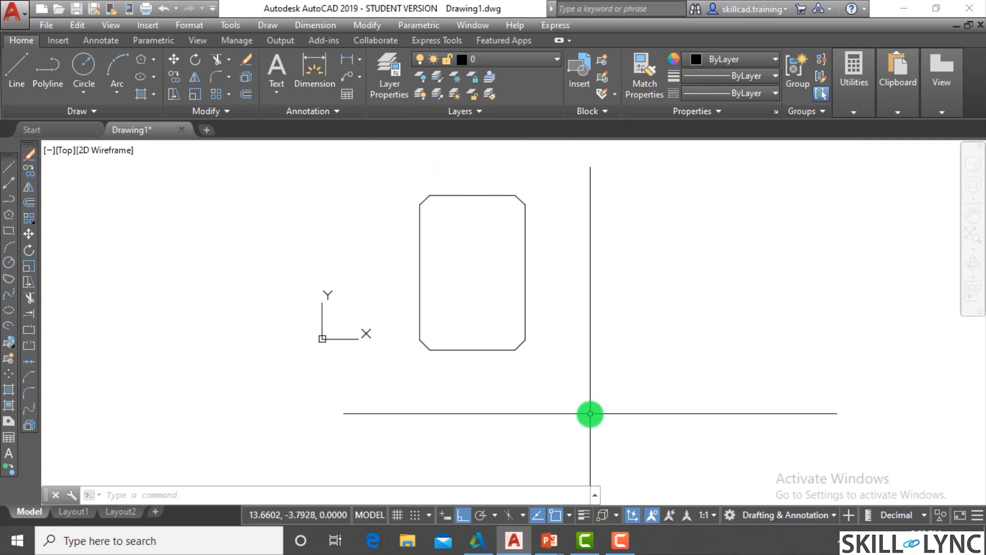
{"action": "scroll", "coordinate": [128, 308], "scroll_direction": "down", "scroll_amount": 4}
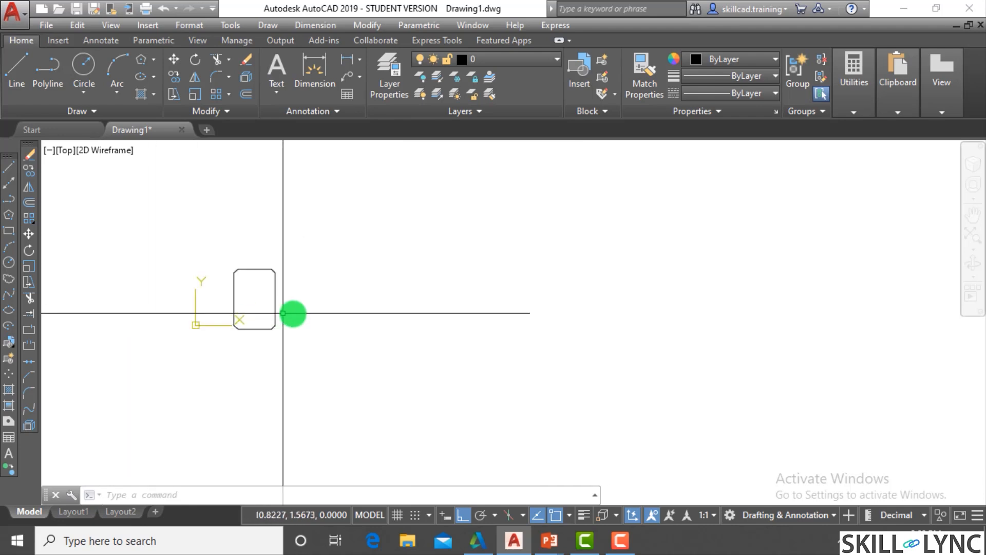
{"action": "scroll", "coordinate": [295, 308], "scroll_direction": "up", "scroll_amount": 4}
{"action": "scroll", "coordinate": [300, 307], "scroll_direction": "down", "scroll_amount": 3}
{"action": "scroll", "coordinate": [194, 264], "scroll_direction": "up", "scroll_amount": 3}
{"action": "key", "text": "Escape"}
{"action": "key", "text": "Escape"}
{"action": "key", "text": "Escape"}
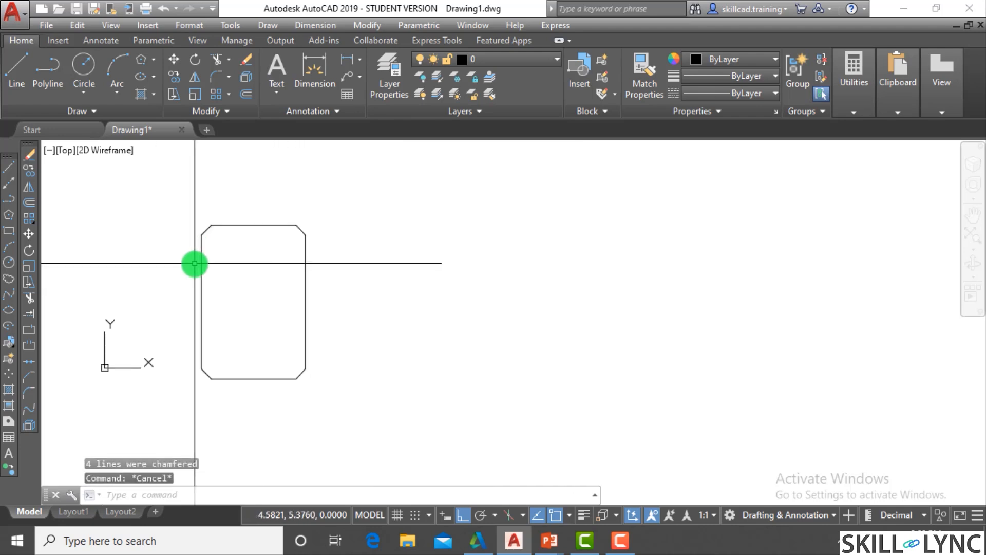
- Draw a large L-shaped outline from a vertical and a horizontal line beside the chamfered rectangle
{"action": "type", "text": "l"}
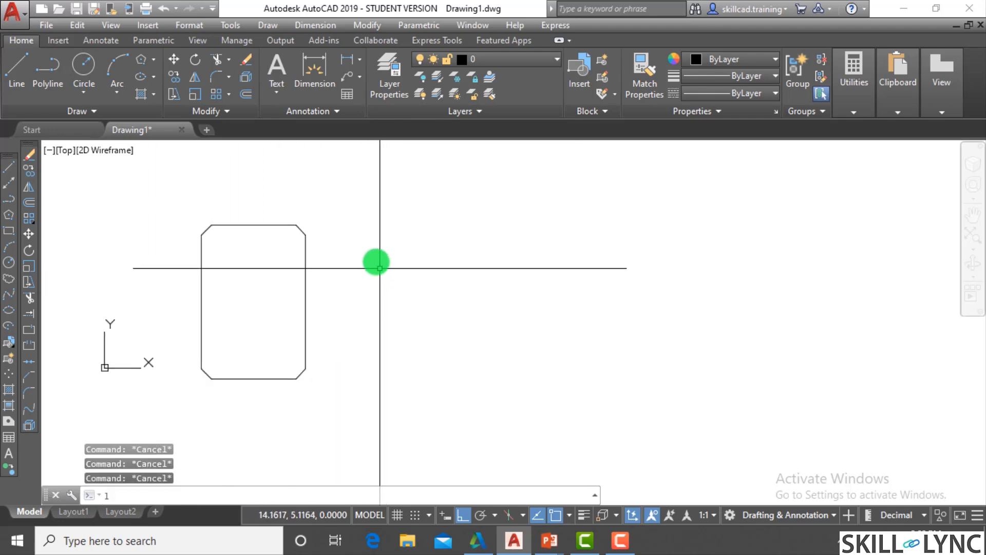
{"action": "key", "text": "Return"}
{"action": "left_click", "coordinate": [370, 196]}
{"action": "left_click", "coordinate": [390, 377]}
{"action": "left_click", "coordinate": [614, 377]}
{"action": "key", "text": "Escape"}
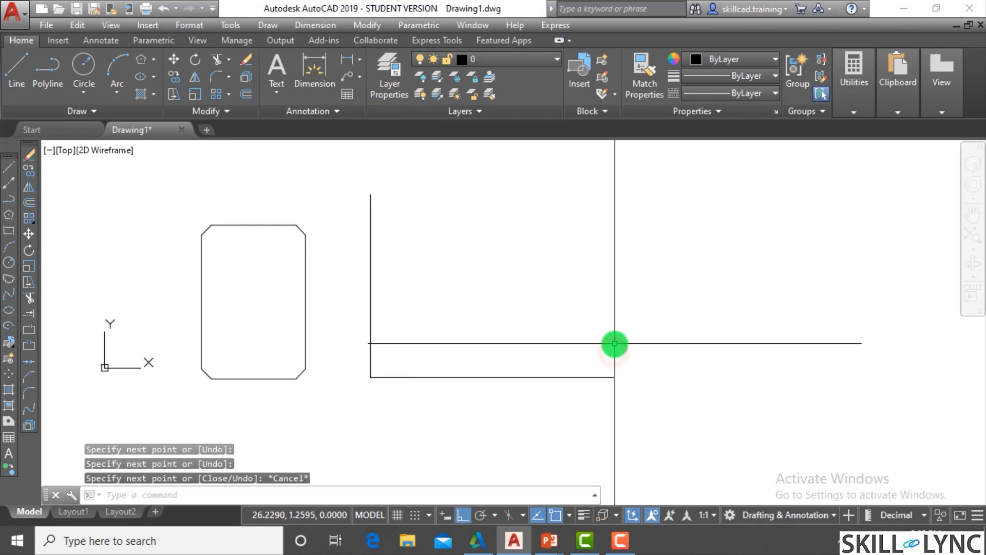
{"action": "key", "text": "Escape"}
- Draw a second L-shaped outline with a tall vertical line and a shorter base, beyond the first one
{"action": "key", "text": "Return"}
{"action": "left_click", "coordinate": [692, 162]}
{"action": "left_click", "coordinate": [693, 358]}
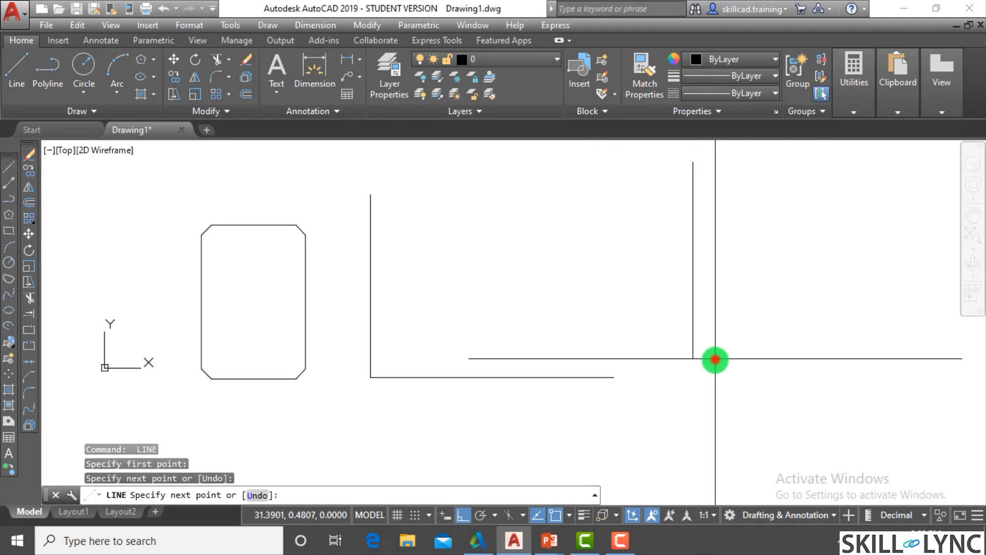
{"action": "left_click", "coordinate": [781, 358]}
{"action": "key", "text": "Return"}
{"action": "key", "text": "Return"}
- Draw a third, smaller L-shaped outline above the base of the second one
{"action": "left_click", "coordinate": [779, 188]}
{"action": "left_click", "coordinate": [779, 254]}
{"action": "left_click", "coordinate": [825, 254]}
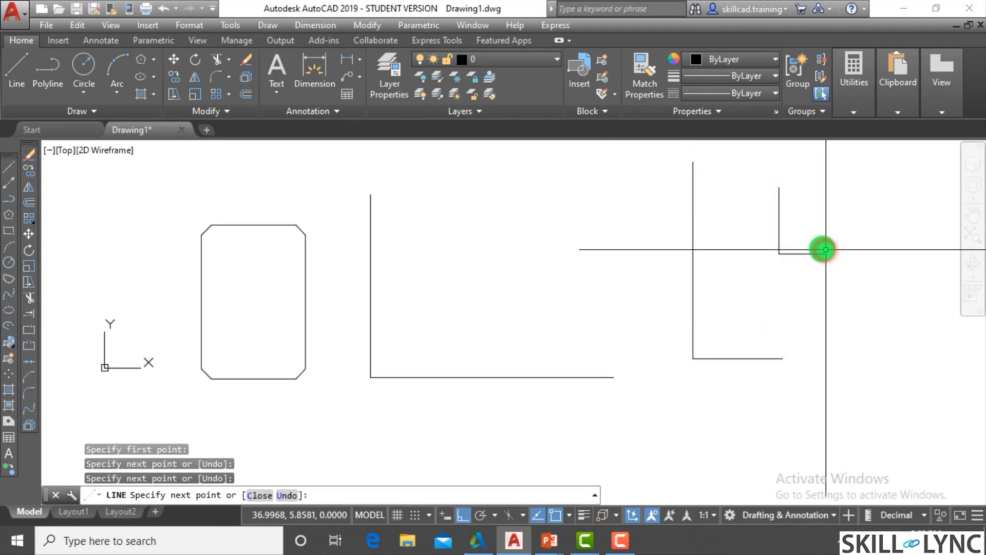
{"action": "key", "text": "Escape"}
{"action": "key", "text": "Escape"}
- Chamfer the corners of the first and second L-shaped outlines in one command using the Multiple option
{"action": "type", "text": "cha"}
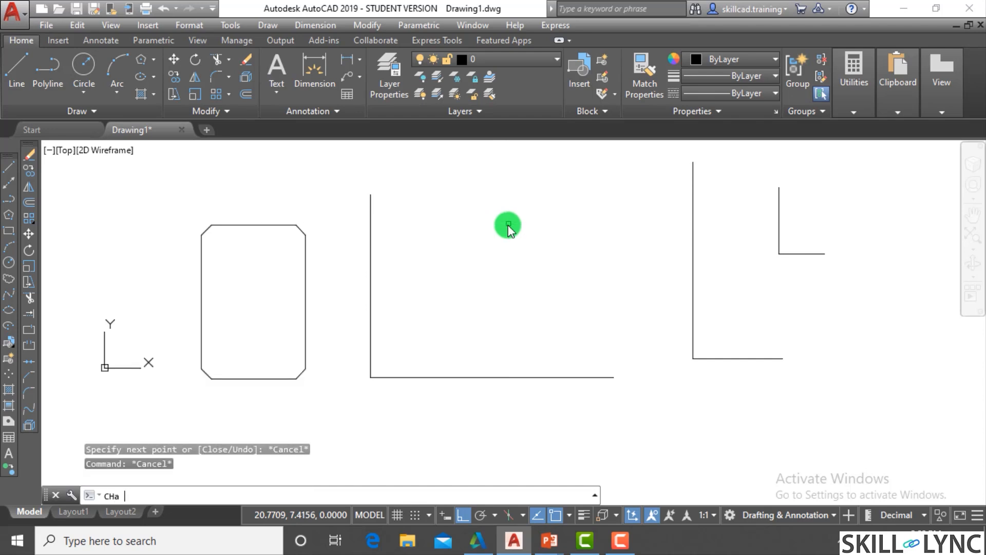
{"action": "key", "text": "Return"}
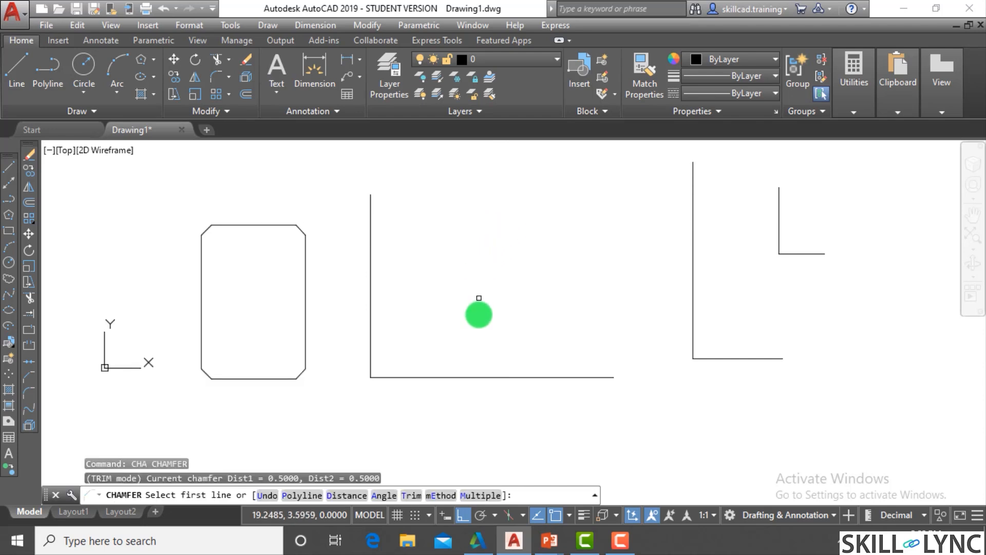
{"action": "left_click", "coordinate": [493, 497]}
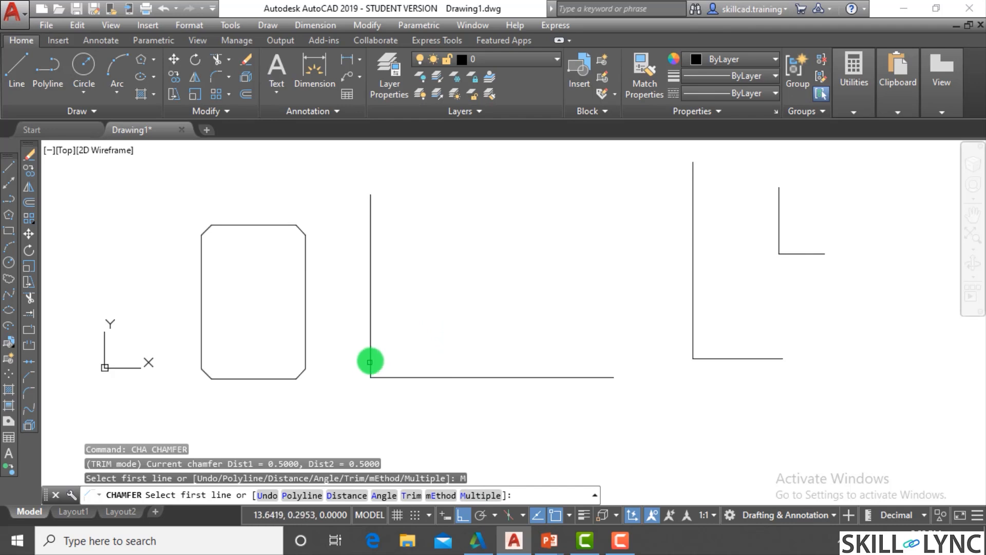
{"action": "left_click", "coordinate": [370, 361]}
{"action": "left_click", "coordinate": [392, 377]}
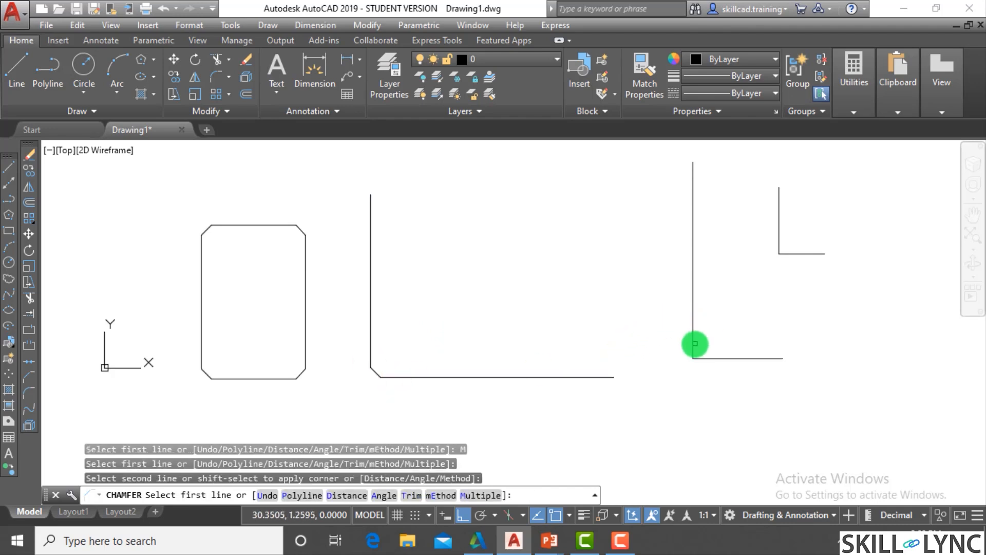
{"action": "left_click", "coordinate": [694, 344]}
{"action": "left_click", "coordinate": [699, 346]}
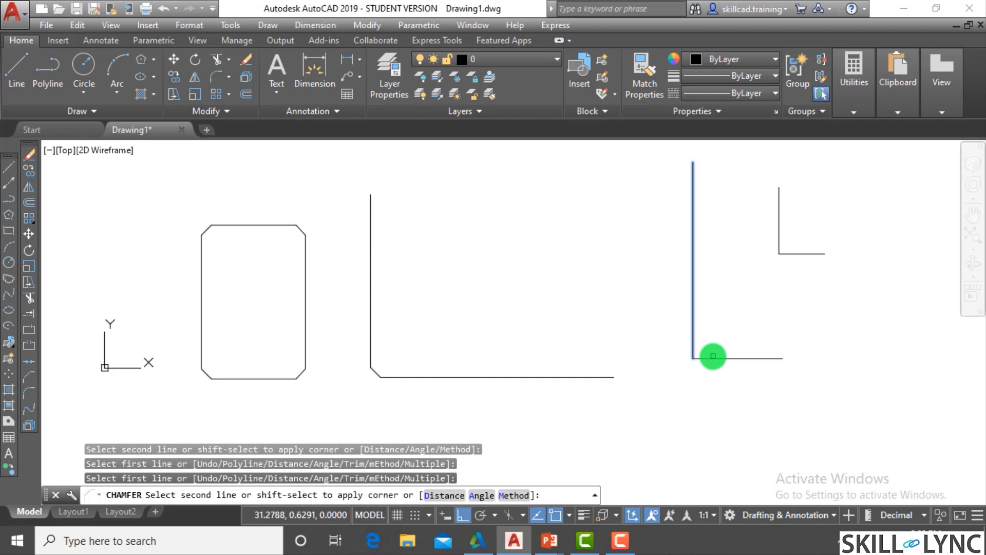
{"action": "left_click", "coordinate": [715, 358]}
{"action": "key", "text": "Escape"}
{"action": "key", "text": "Escape"}
- Erase the chamfered rectangle and all three L-shaped outlines
{"action": "scroll", "coordinate": [654, 341], "scroll_direction": "down", "scroll_amount": 4}
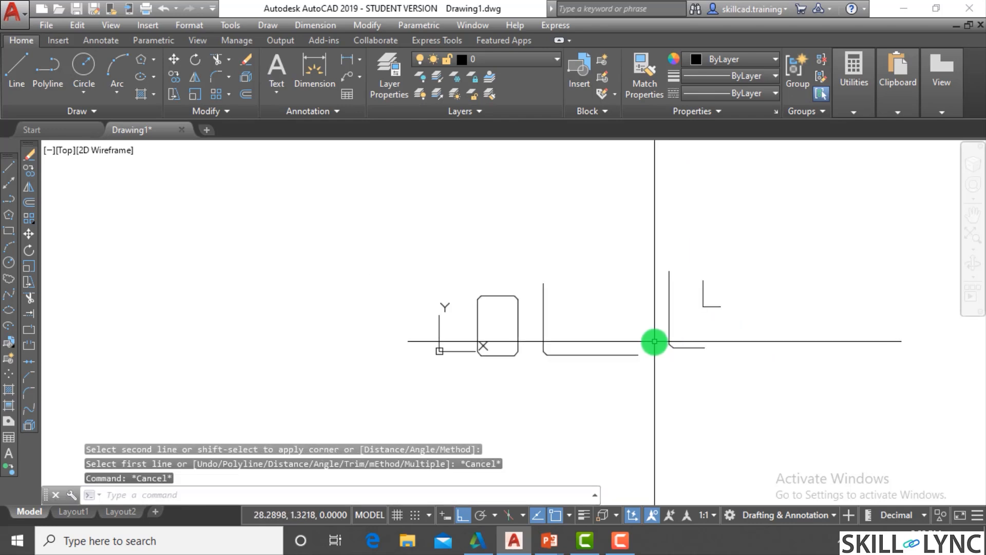
{"action": "left_click", "coordinate": [762, 378]}
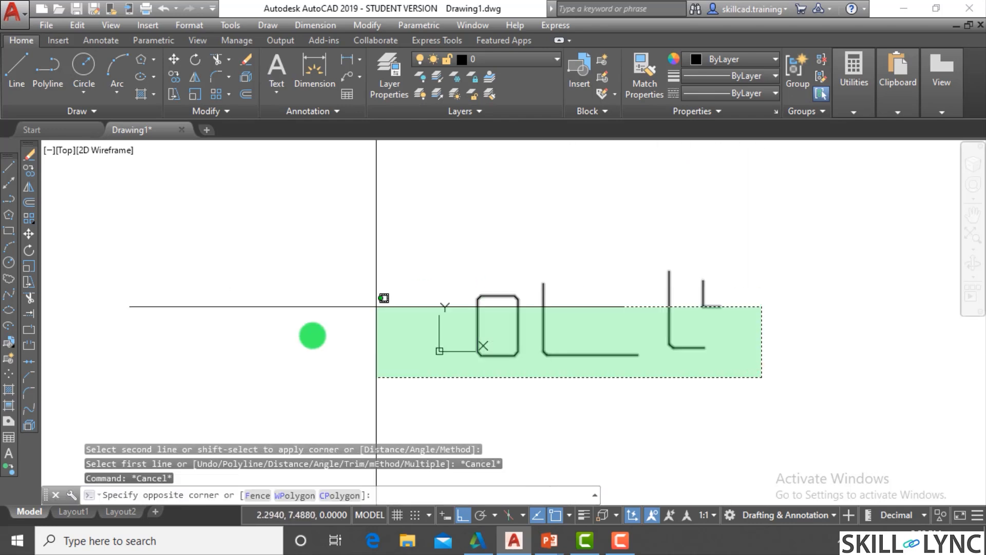
{"action": "left_click", "coordinate": [467, 269]}
{"action": "type", "text": "e"}
{"action": "key", "text": "Return"}
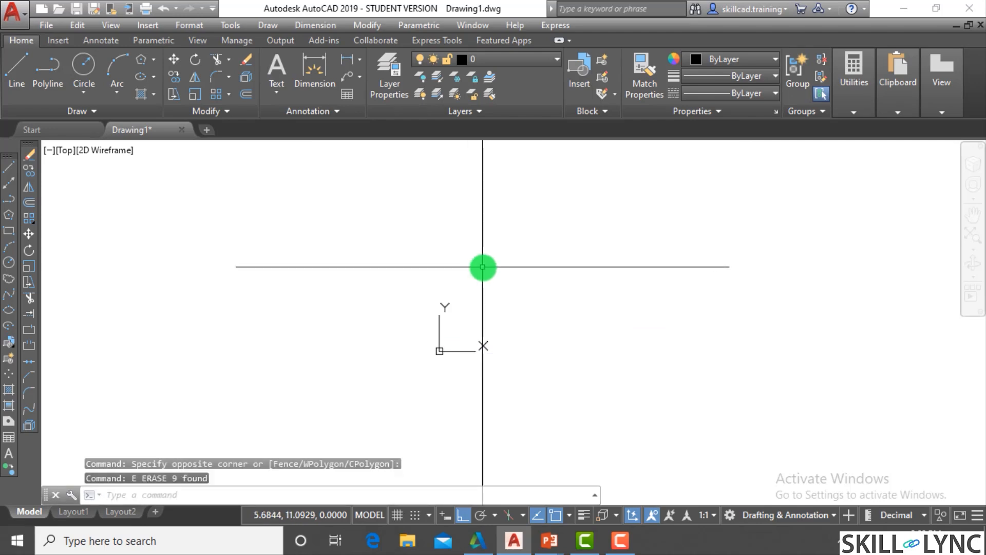
- Draw a new L-shaped outline with a tall vertical line and a shorter horizontal base
{"action": "key", "text": "Escape"}
{"action": "key", "text": "Escape"}
{"action": "type", "text": "l"}
{"action": "key", "text": "Return"}
{"action": "left_click", "coordinate": [502, 186]}
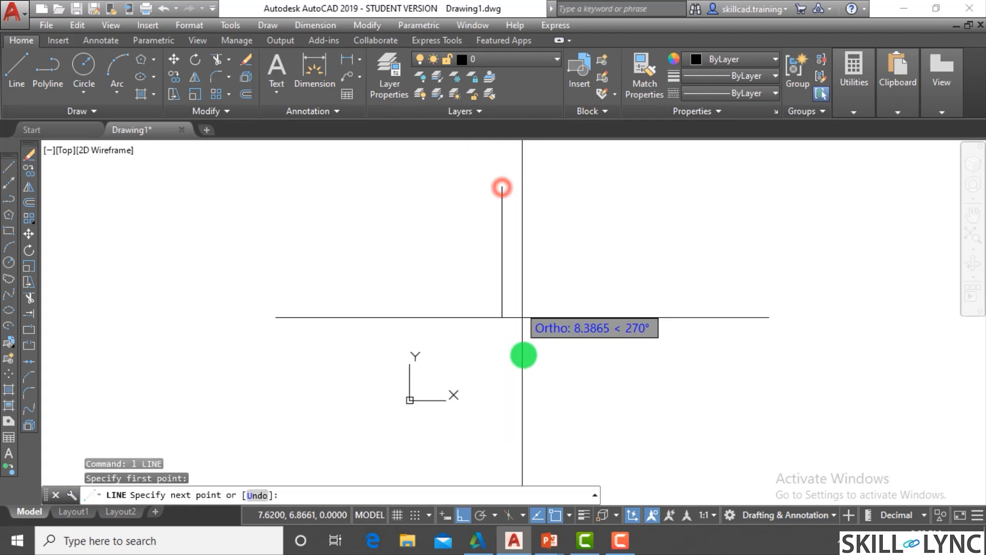
{"action": "left_click", "coordinate": [529, 441]}
{"action": "left_click", "coordinate": [692, 440]}
{"action": "key", "text": "Escape"}
{"action": "key", "text": "Escape"}
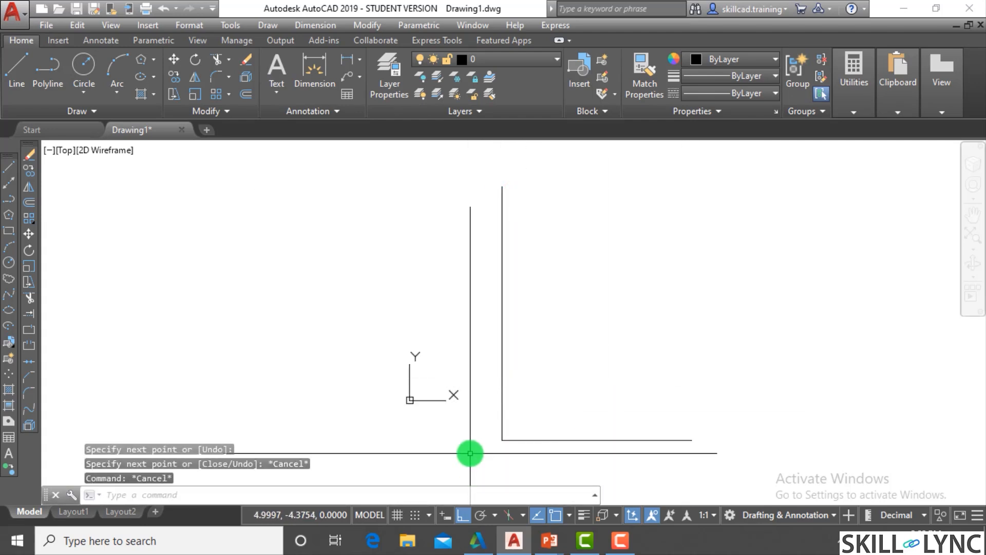
- Chamfer the L-shaped outline's corner with the trim mode set to No trim, and inspect the chamfer line
{"action": "type", "text": "cha"}
{"action": "key", "text": "Return"}
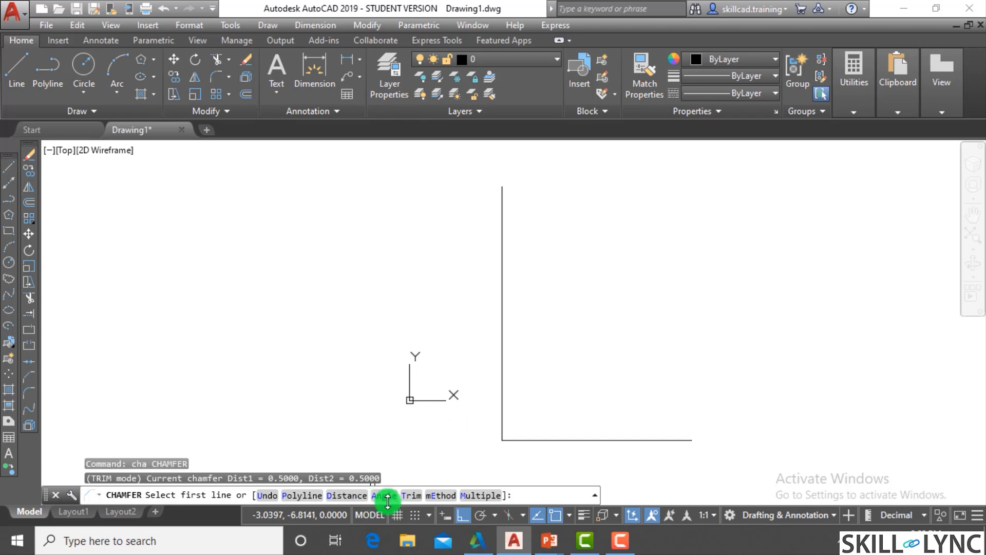
{"action": "left_click", "coordinate": [413, 495]}
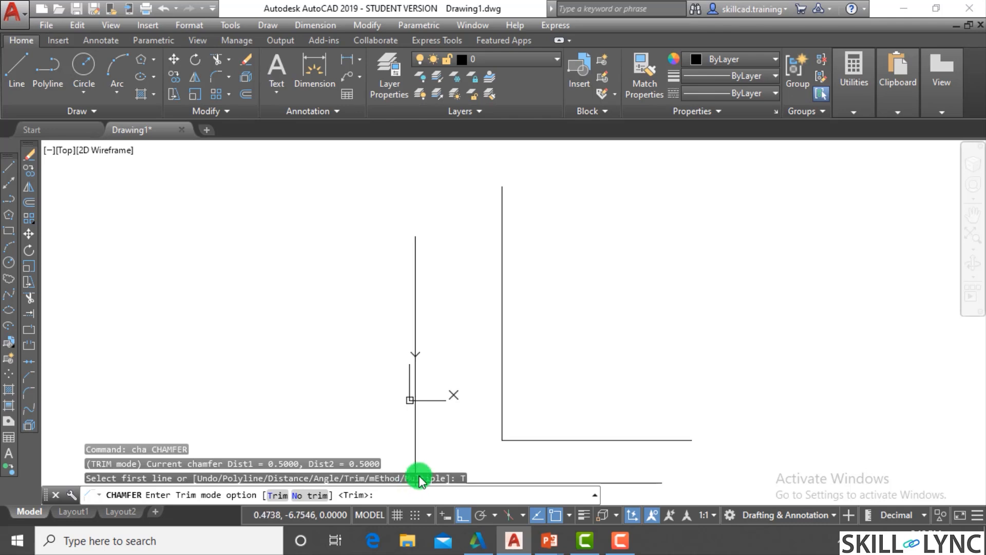
{"action": "left_click", "coordinate": [304, 496]}
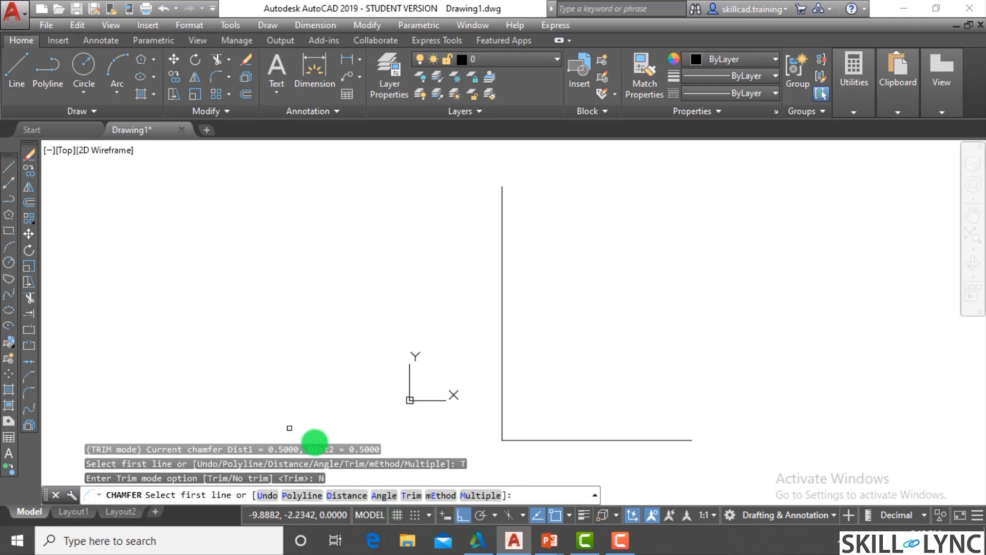
{"action": "left_click", "coordinate": [503, 393]}
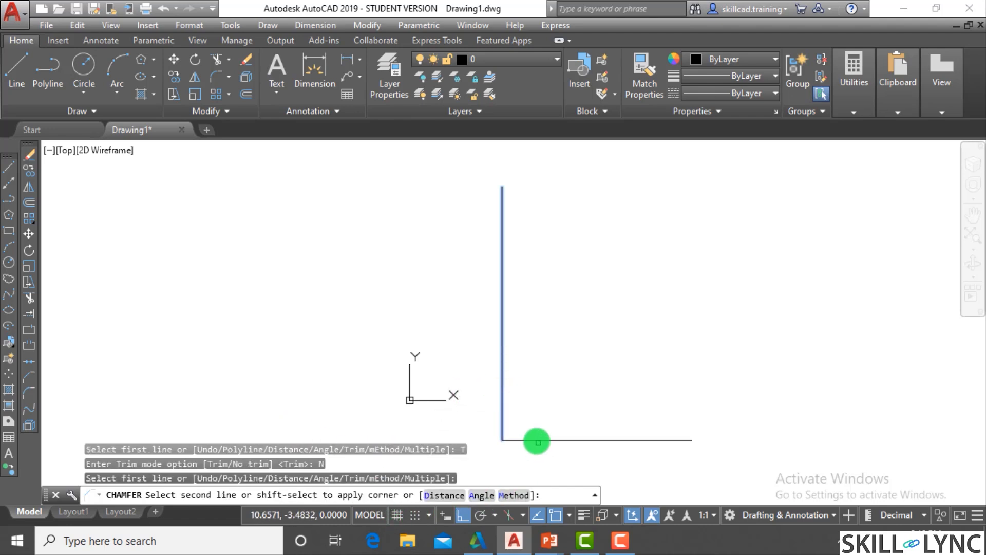
{"action": "left_click", "coordinate": [536, 441]}
{"action": "scroll", "coordinate": [516, 431], "scroll_direction": "up", "scroll_amount": 5}
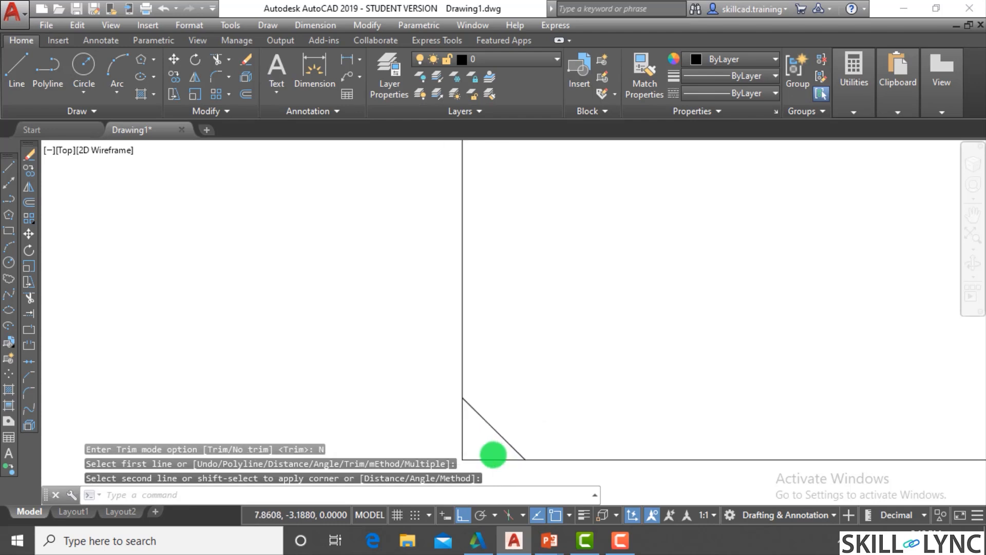
{"action": "scroll", "coordinate": [493, 454], "scroll_direction": "down", "scroll_amount": 5}
{"action": "scroll", "coordinate": [497, 455], "scroll_direction": "up", "scroll_amount": 2}
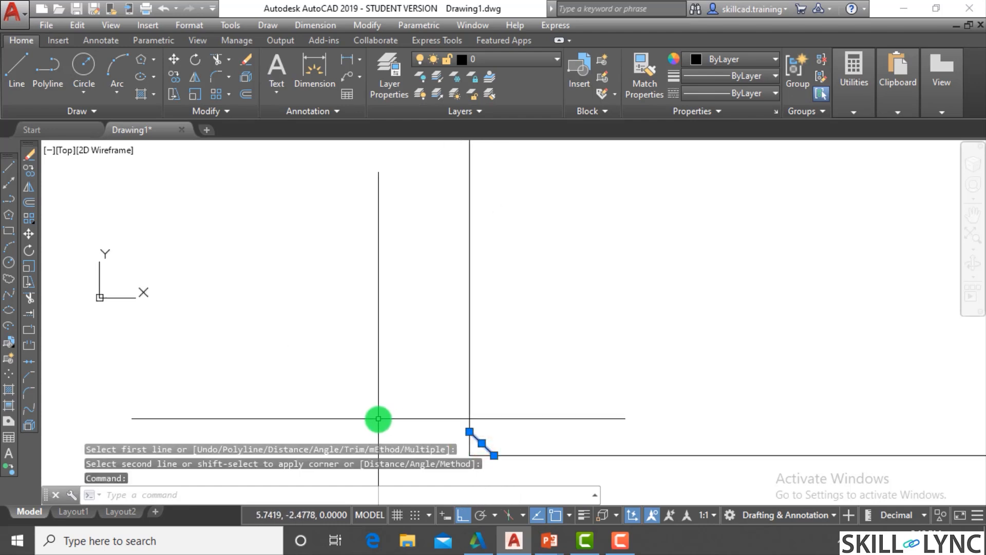
{"action": "key", "text": "Escape"}
{"action": "key", "text": "Escape"}
{"action": "scroll", "coordinate": [124, 421], "scroll_direction": "down", "scroll_amount": 4}
{"action": "key", "text": "Escape"}
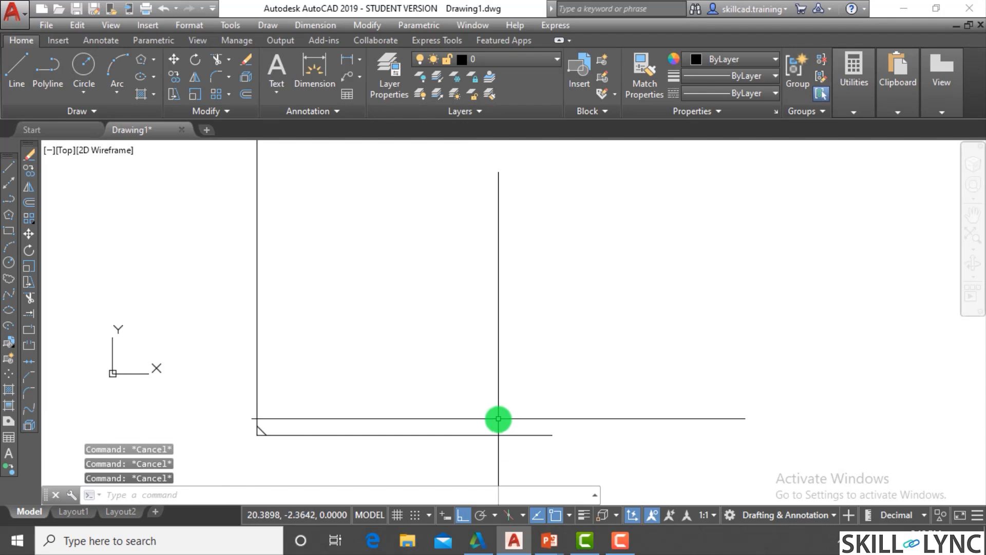
- Chamfer the same corner again in No trim mode with both chamfer distances set to 2, and inspect the result
{"action": "type", "text": "cha"}
{"action": "key", "text": "Return"}
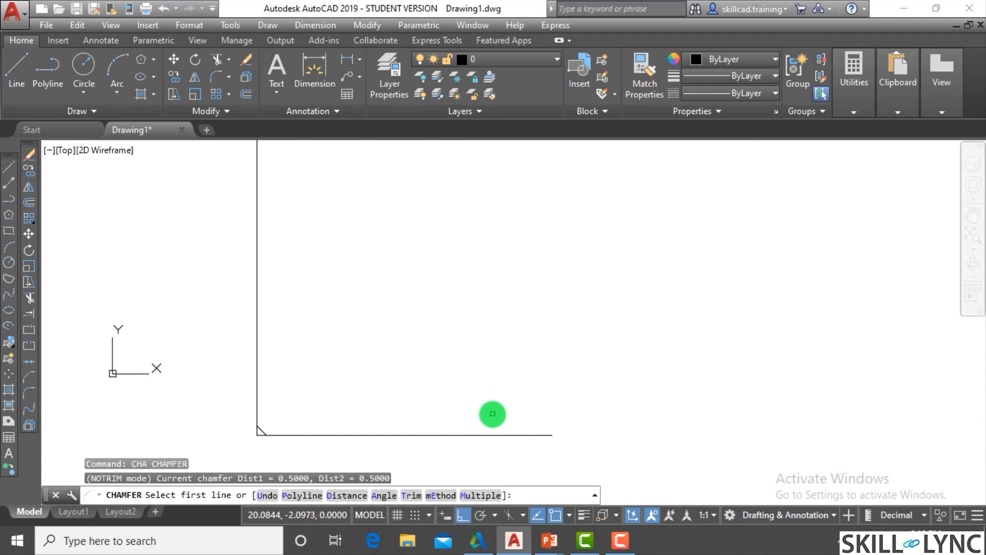
{"action": "type", "text": "d"}
{"action": "key", "text": "Return"}
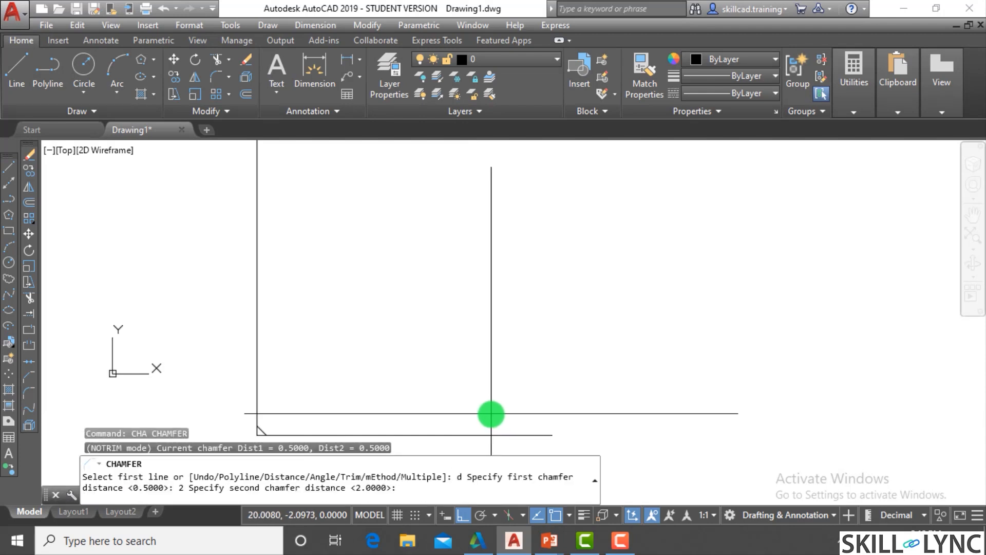
{"action": "type", "text": "2"}
{"action": "key", "text": "Return"}
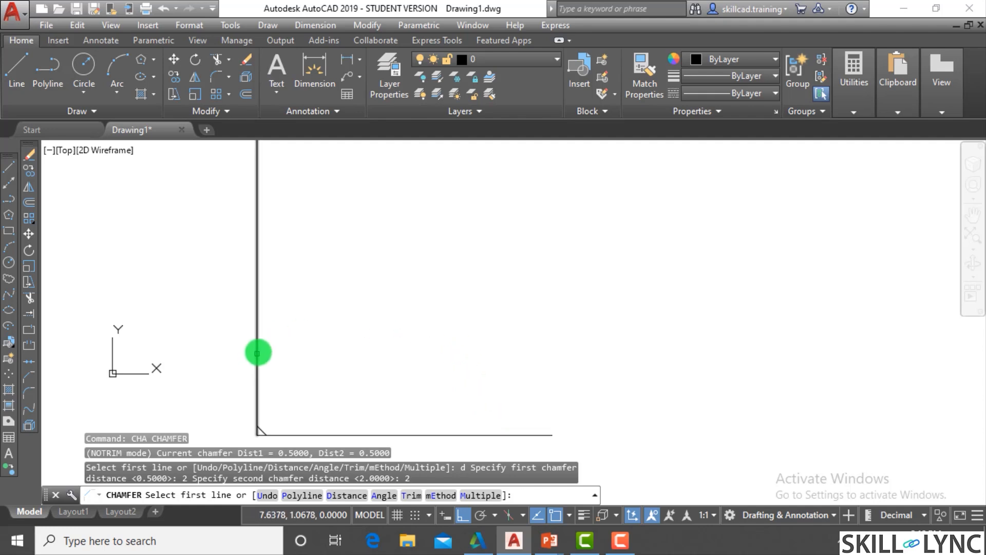
{"action": "left_click", "coordinate": [256, 354]}
{"action": "left_click", "coordinate": [257, 354]}
{"action": "scroll", "coordinate": [290, 328], "scroll_direction": "down", "scroll_amount": 3}
{"action": "scroll", "coordinate": [297, 368], "scroll_direction": "up", "scroll_amount": 3}
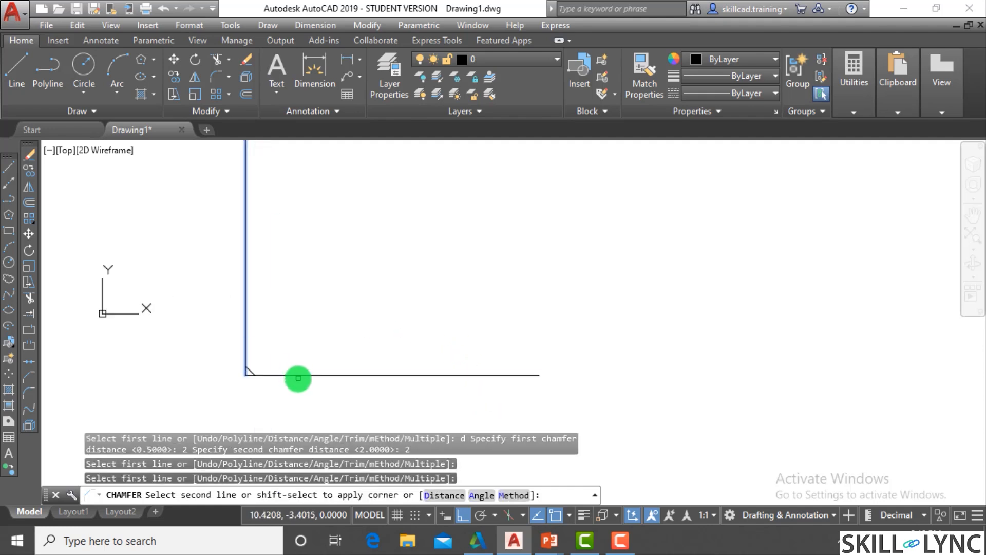
{"action": "left_click", "coordinate": [301, 375]}
{"action": "scroll", "coordinate": [256, 371], "scroll_direction": "up", "scroll_amount": 4}
{"action": "scroll", "coordinate": [378, 394], "scroll_direction": "down", "scroll_amount": 4}
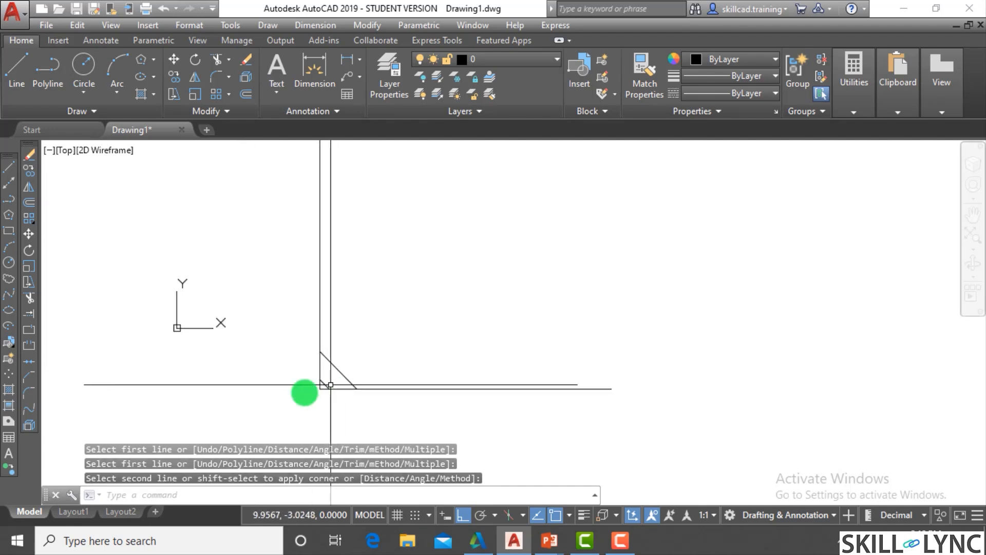
{"action": "scroll", "coordinate": [346, 408], "scroll_direction": "down", "scroll_amount": 3}
{"action": "scroll", "coordinate": [348, 409], "scroll_direction": "up", "scroll_amount": 3}
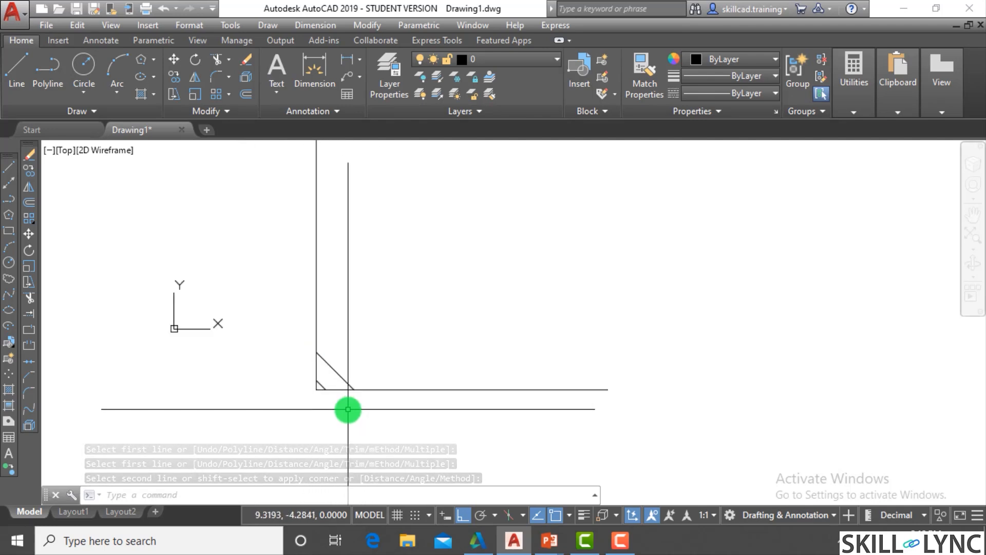
- Undo both No trim chamfers on the L-shaped outline
{"action": "key", "text": "ctrl+z"}
{"action": "key", "text": "ctrl+z"}
{"action": "key", "text": "ctrl+z"}
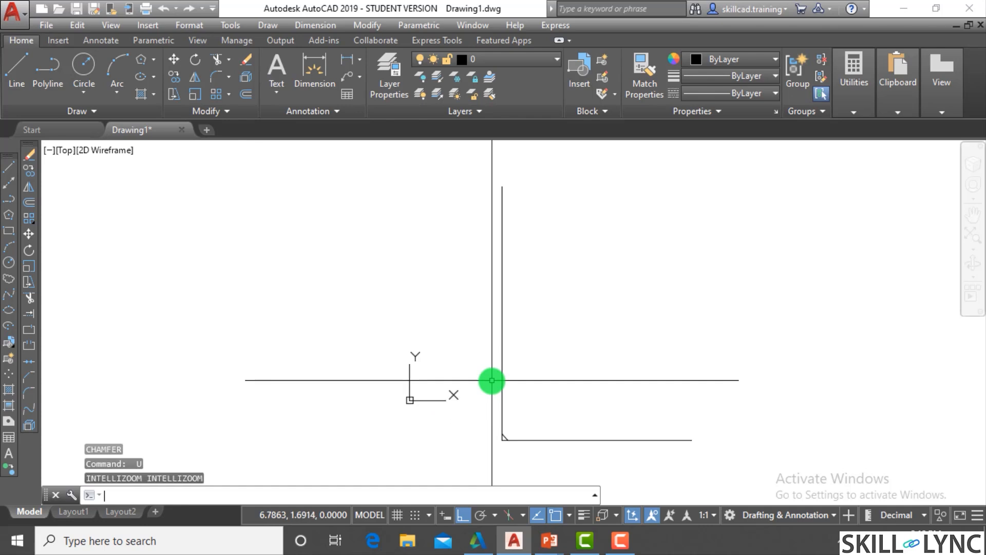
{"action": "scroll", "coordinate": [563, 448], "scroll_direction": "up", "scroll_amount": 2}
{"action": "key", "text": "Escape"}
{"action": "key", "text": "Escape"}
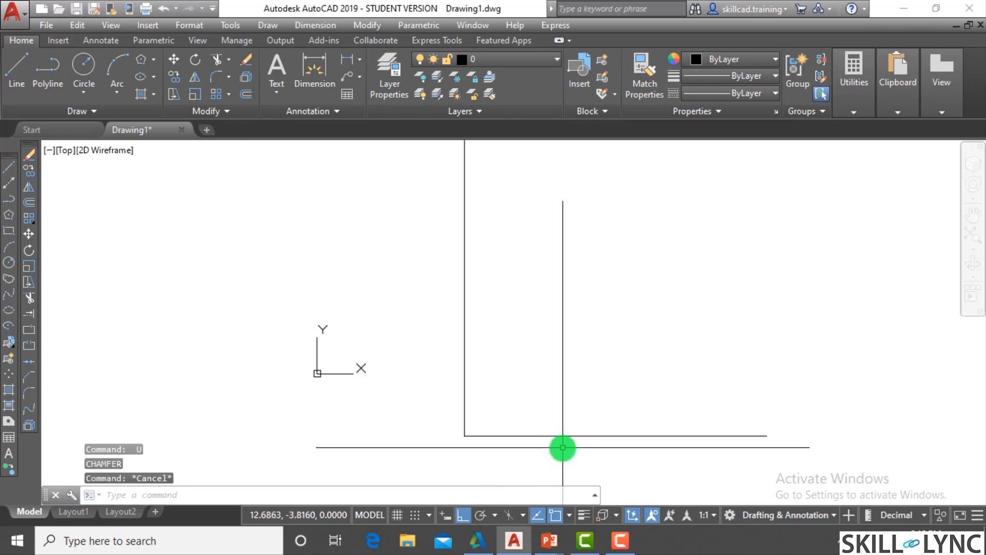
{"action": "type", "text": "c"}
{"action": "key", "text": "BackSpace"}
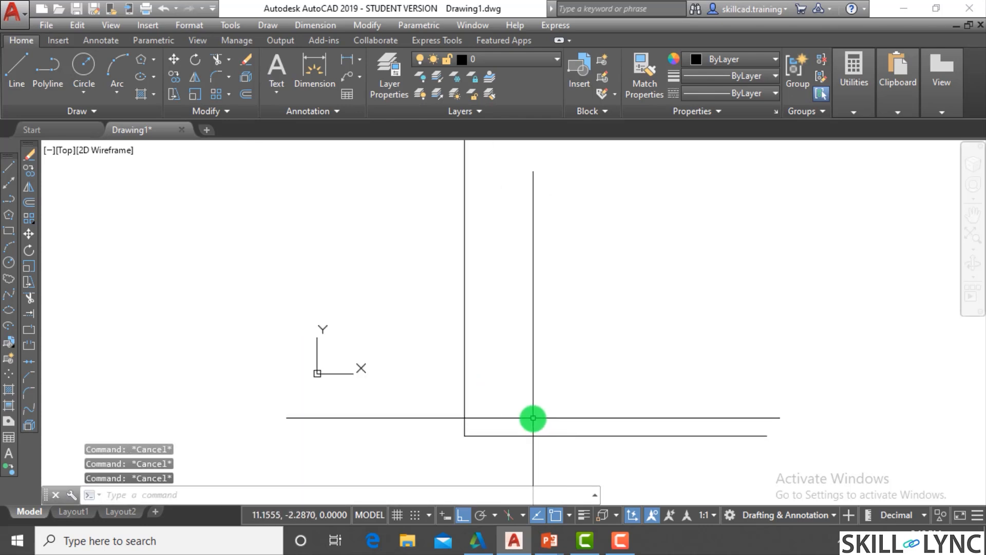
- Erase the vertical line of the L-shaped outline, leaving its horizontal base
{"action": "left_click", "coordinate": [534, 424]}
{"action": "left_click", "coordinate": [376, 379]}
{"action": "type", "text": "e"}
{"action": "key", "text": "Return"}
{"action": "left_click", "coordinate": [467, 394]}
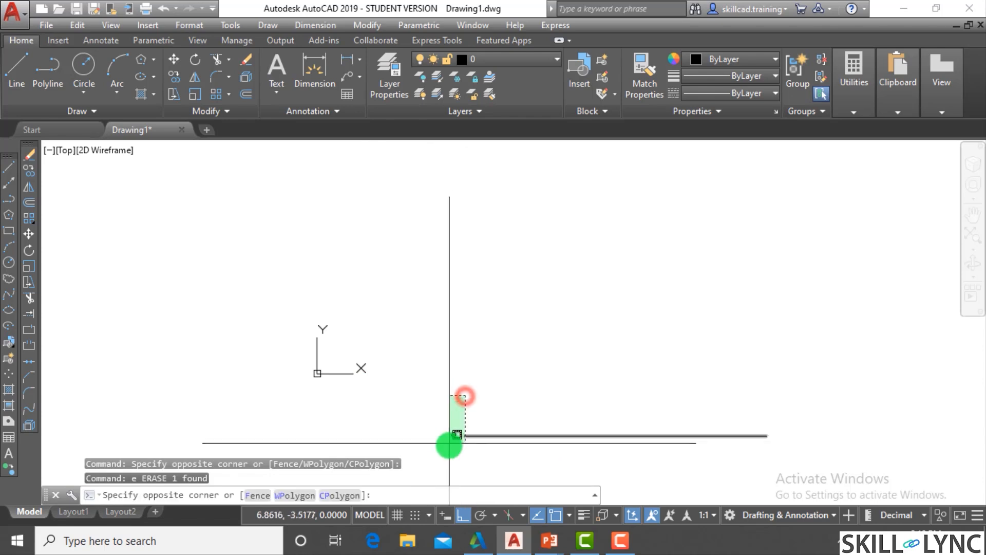
{"action": "left_click", "coordinate": [453, 445]}
- Draw a separate vertical line about 9.8 units long, above and just left of the horizontal base line, without touching it
{"action": "type", "text": "1"}
{"action": "key", "text": "Return"}
{"action": "type", "text": "l"}
{"action": "key", "text": "Return"}
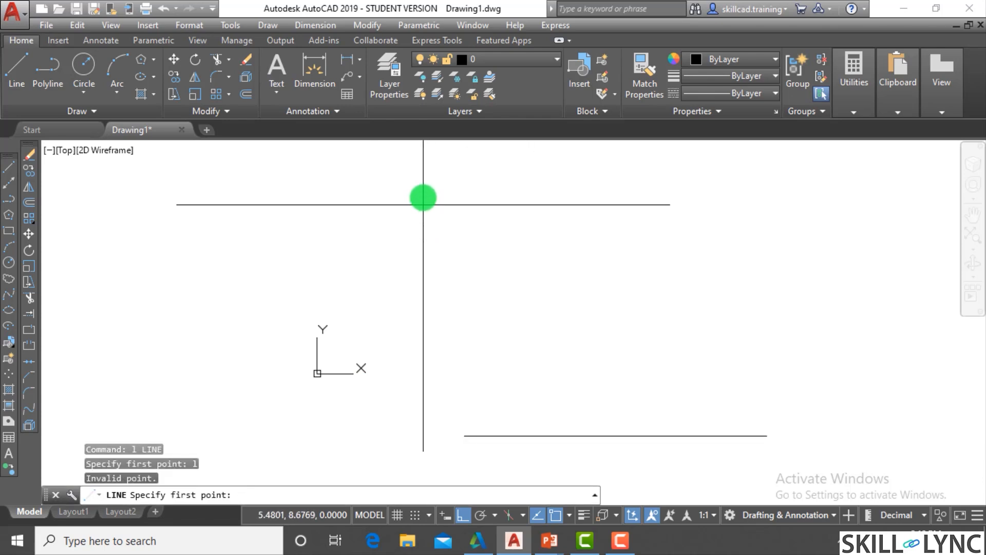
{"action": "left_click", "coordinate": [436, 174]}
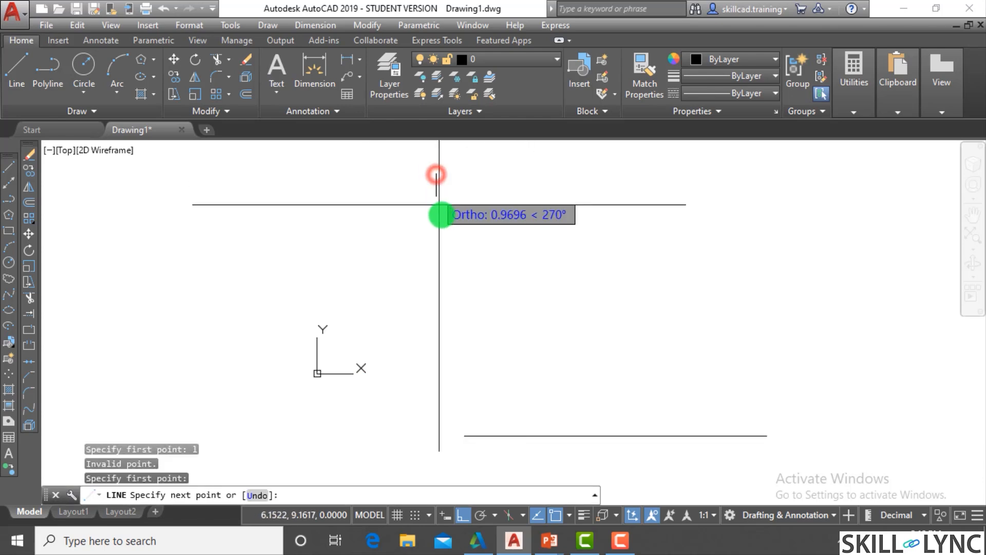
{"action": "left_click", "coordinate": [463, 366]}
{"action": "key", "text": "Escape"}
{"action": "key", "text": "Escape"}
{"action": "key", "text": "Escape"}
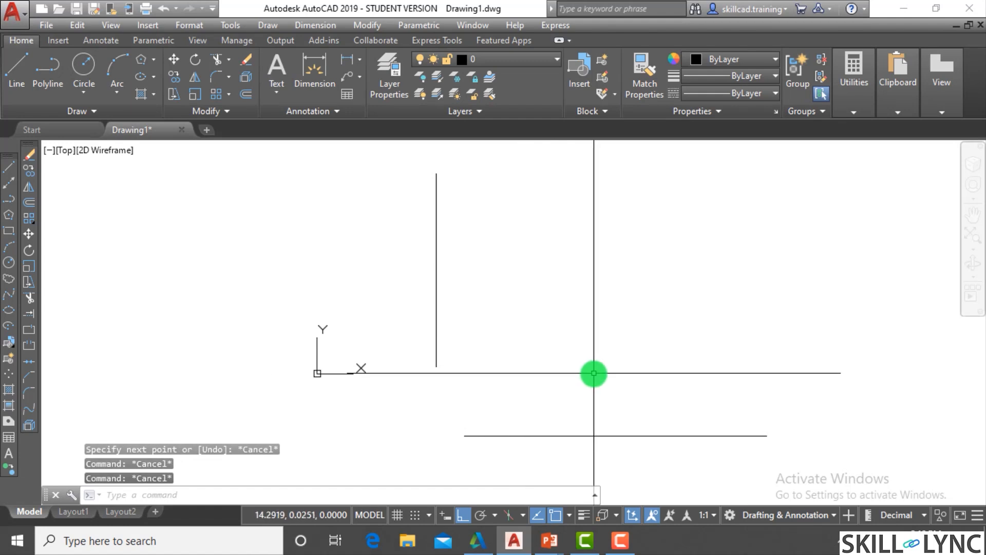
- Chamfer the separated vertical and horizontal lines into a sharp corner using Trim mode with both chamfer distances set to 0
{"action": "type", "text": "cha"}
{"action": "key", "text": "Return"}
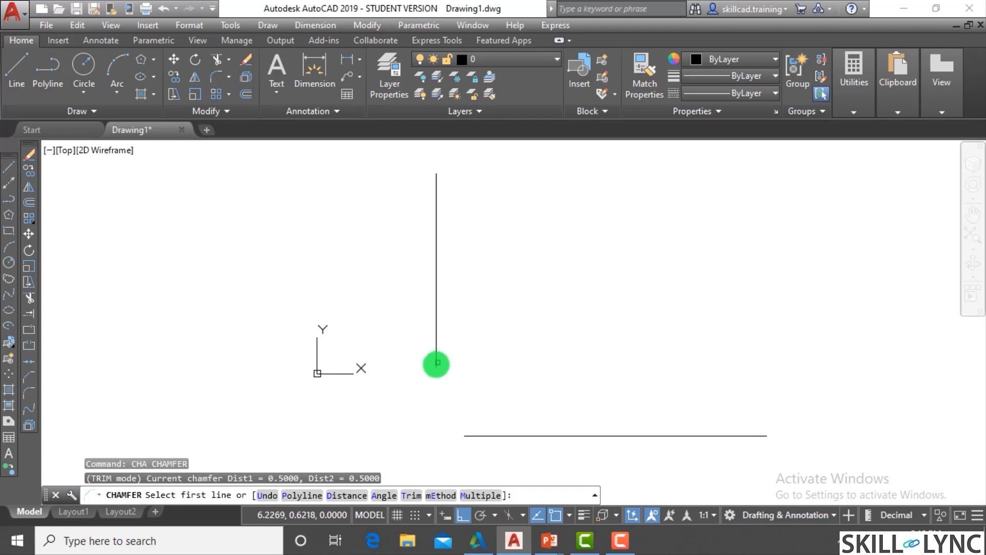
{"action": "left_click", "coordinate": [413, 495]}
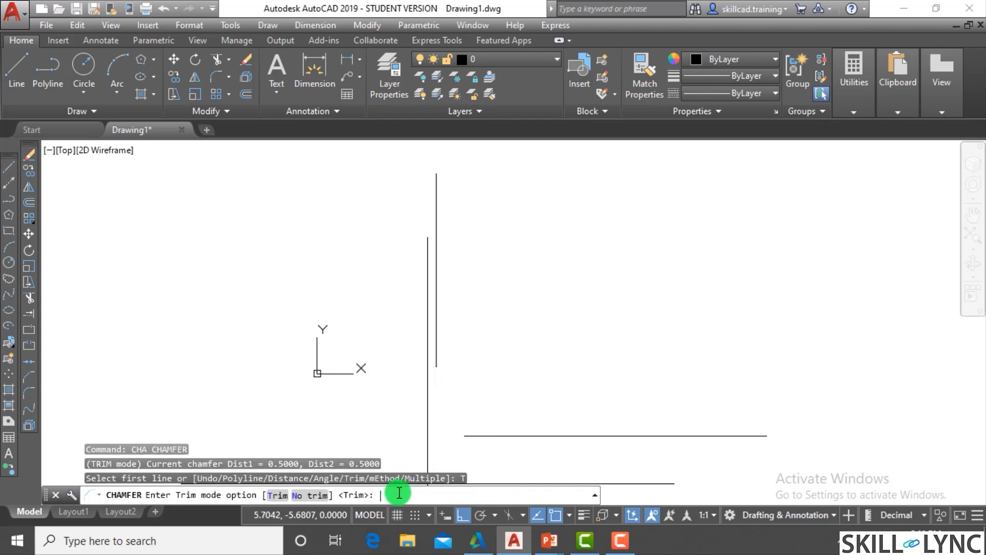
{"action": "type", "text": "t"}
{"action": "key", "text": "Return"}
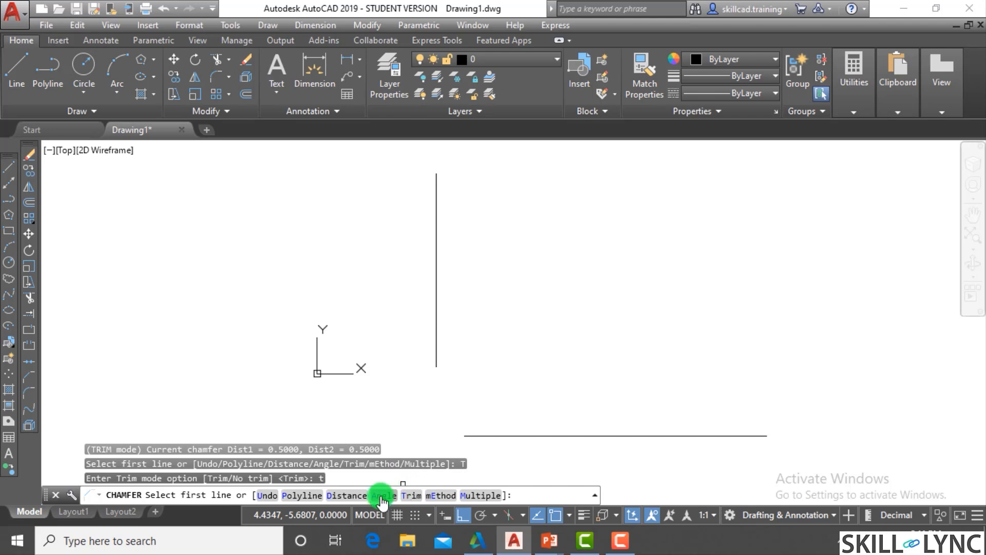
{"action": "left_click", "coordinate": [343, 496]}
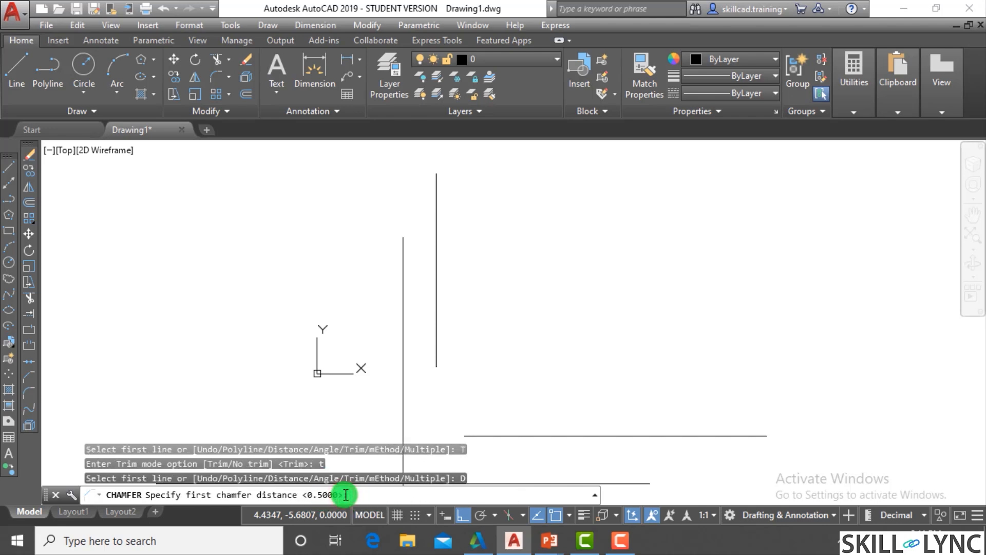
{"action": "type", "text": "0"}
{"action": "key", "text": "Return"}
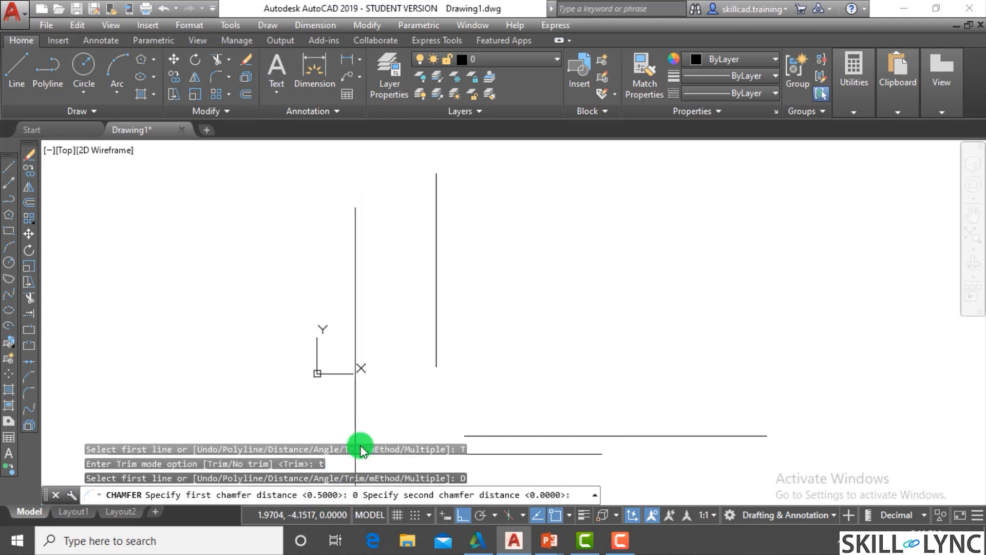
{"action": "key", "text": "Return"}
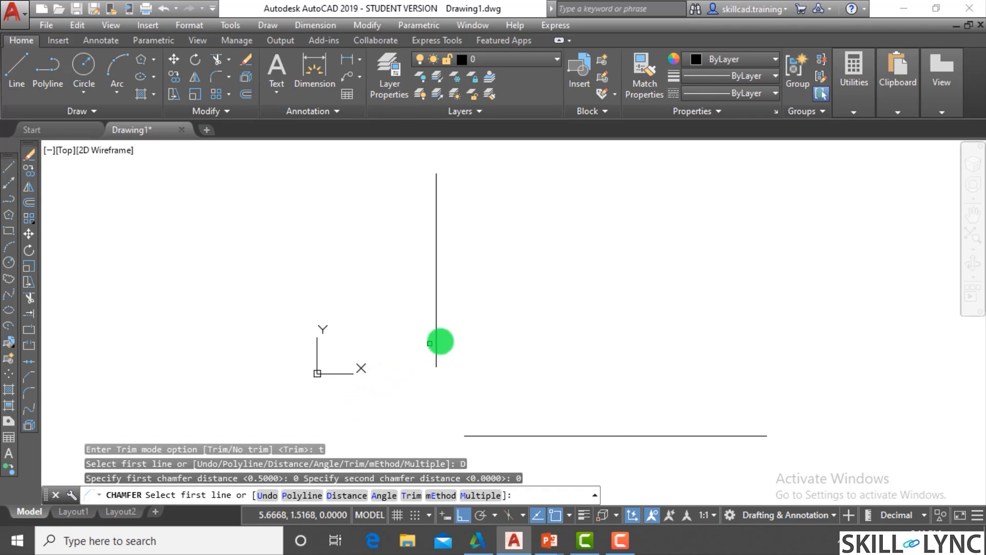
{"action": "left_click", "coordinate": [437, 365]}
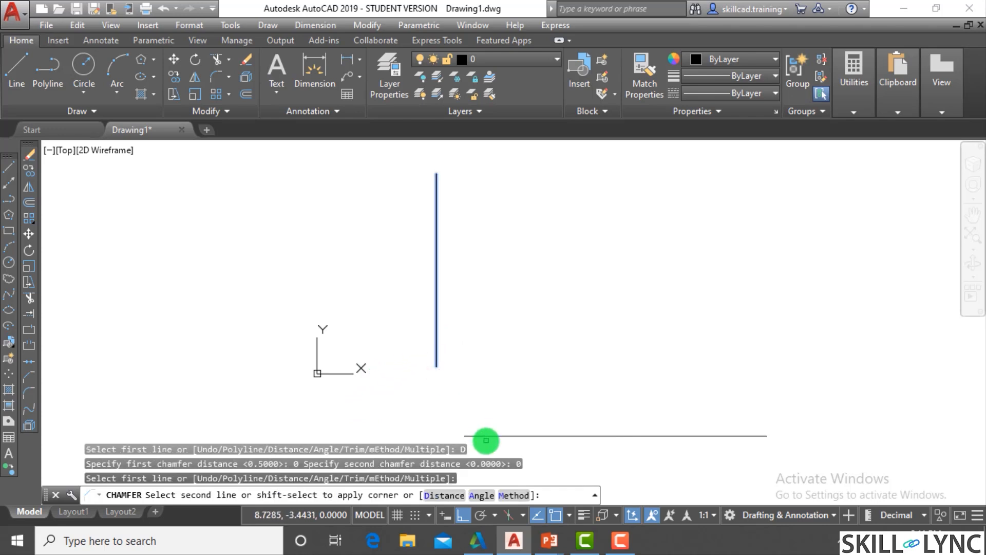
{"action": "left_click", "coordinate": [486, 440]}
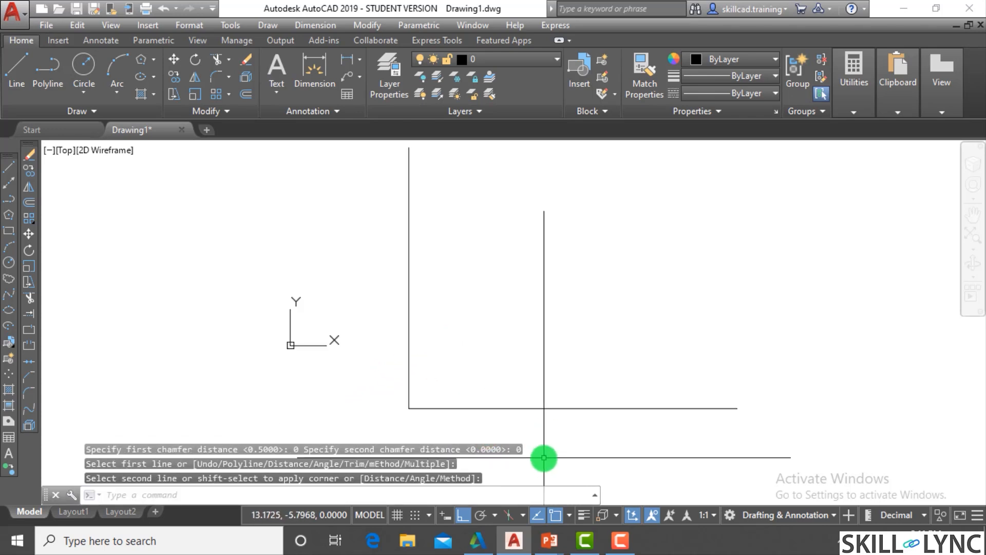
- Inspect the joined corner and check the extent of the horizontal base line by selecting it, leaving nothing selected
{"action": "scroll", "coordinate": [536, 425], "scroll_direction": "up", "scroll_amount": 2}
{"action": "scroll", "coordinate": [531, 407], "scroll_direction": "down", "scroll_amount": 2}
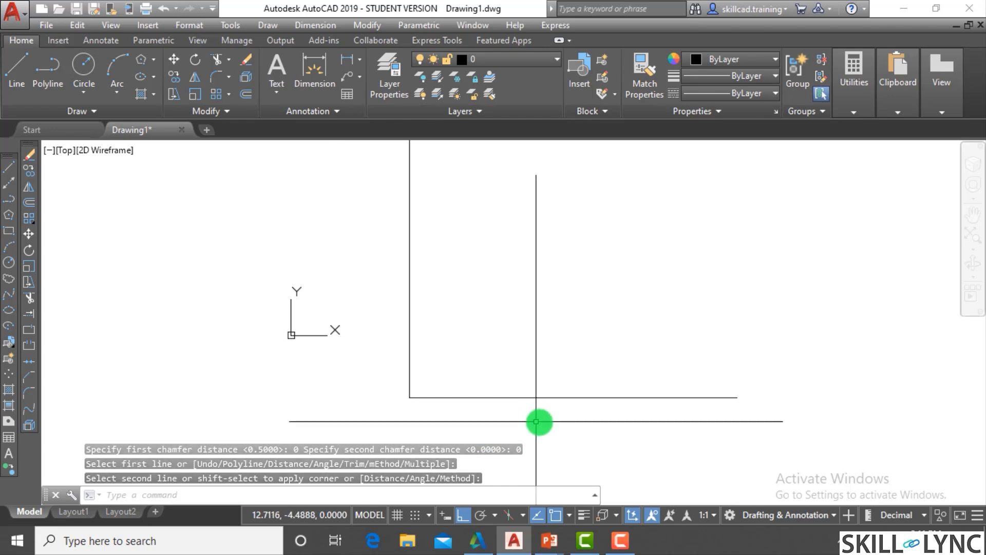
{"action": "left_click", "coordinate": [571, 406]}
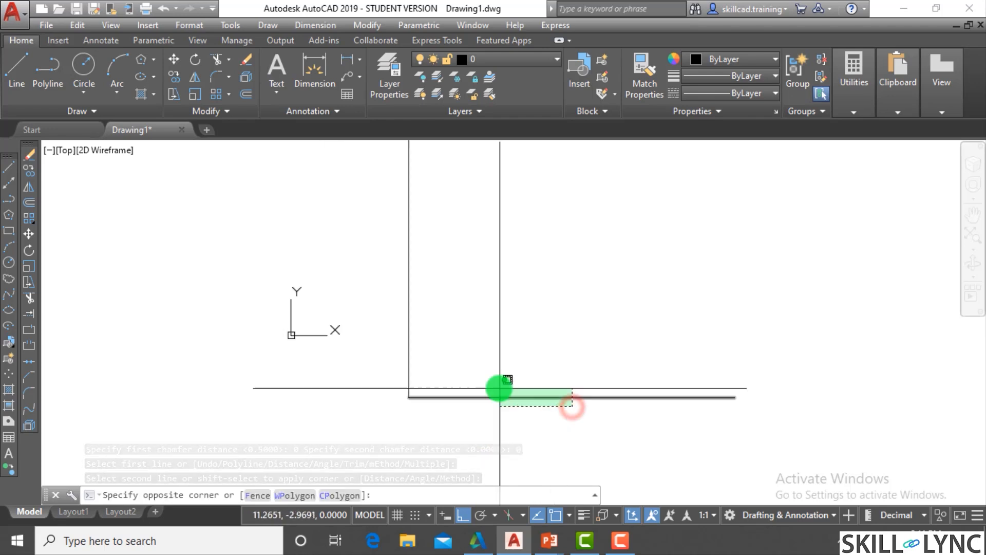
{"action": "left_click", "coordinate": [501, 388]}
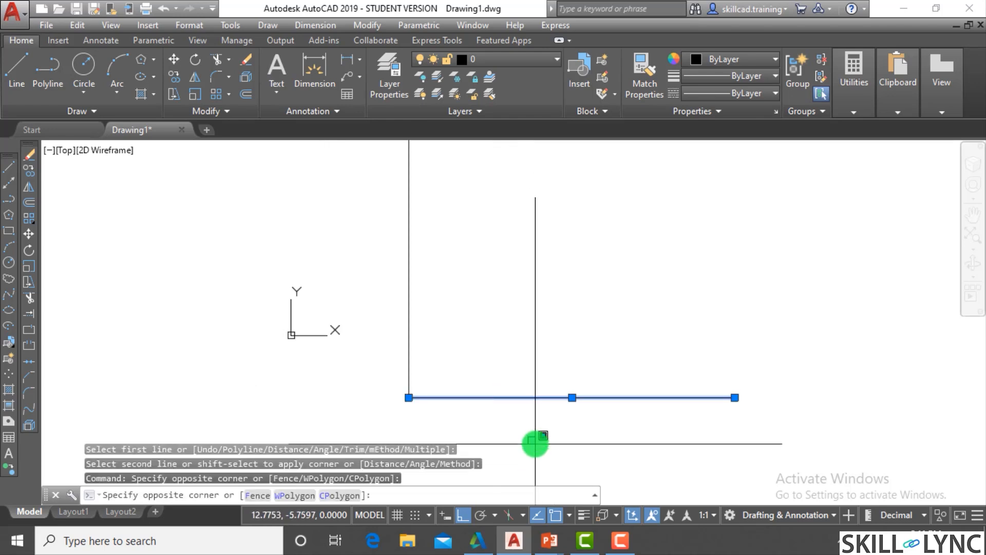
{"action": "key", "text": "Escape"}
{"action": "key", "text": "Escape"}
{"action": "key", "text": "Escape"}
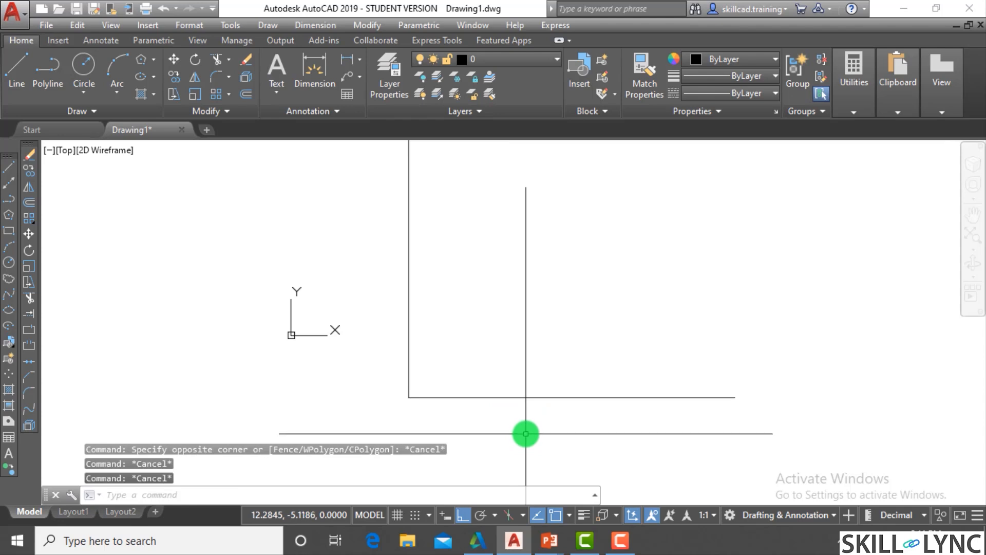
{"action": "type", "text": "cha"}
{"action": "key", "text": "Return"}
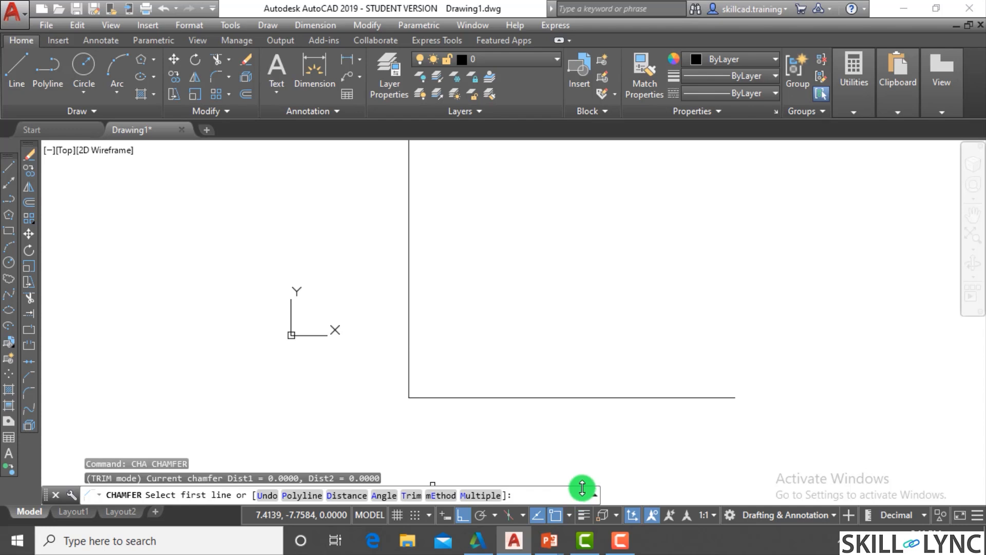
{"action": "scroll", "coordinate": [436, 460], "scroll_direction": "down", "scroll_amount": 4}
{"action": "key", "text": "Escape"}
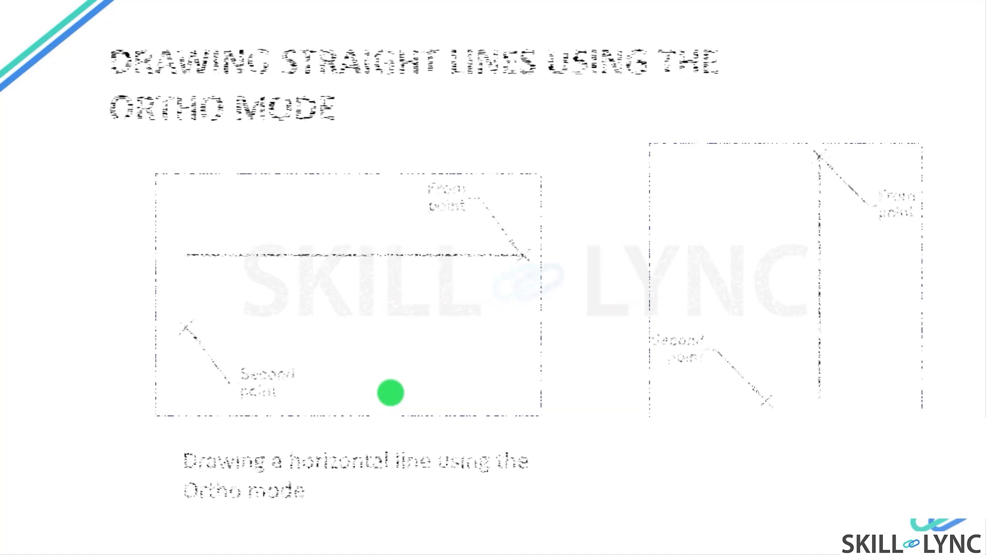
{"action": "left_click", "coordinate": [542, 123]}
{"action": "left_click", "coordinate": [543, 127]}
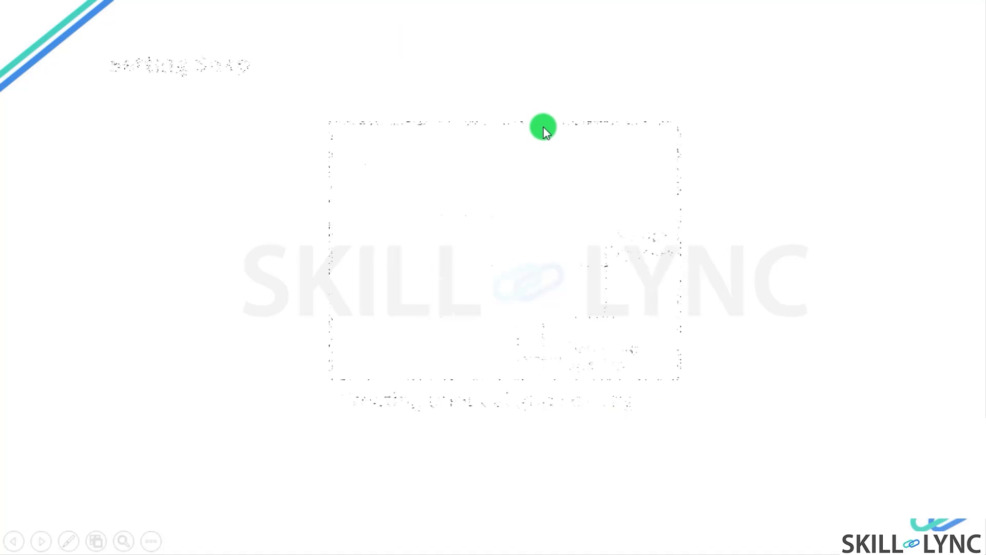
{"action": "left_click", "coordinate": [546, 131]}
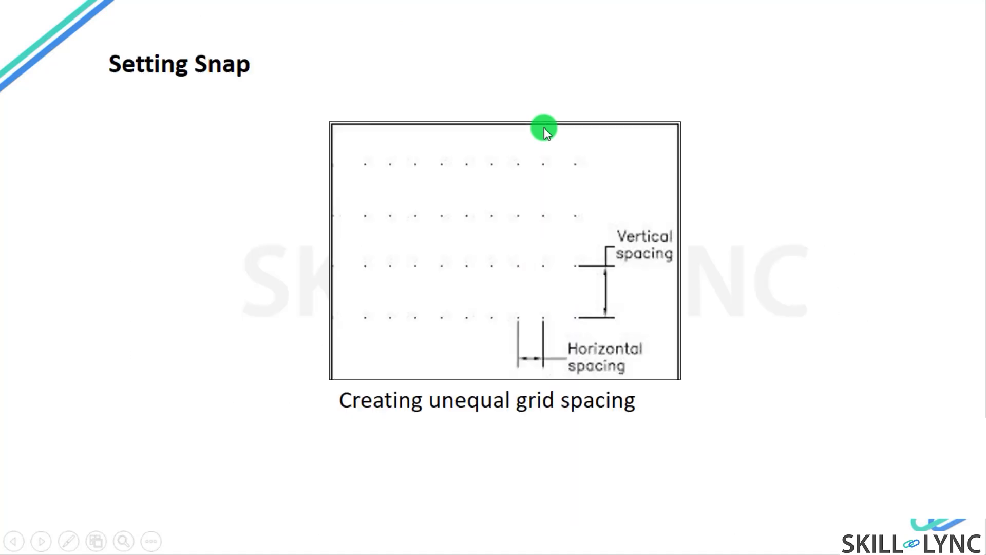
{"action": "left_click", "coordinate": [544, 128]}
{"action": "left_click", "coordinate": [544, 127]}
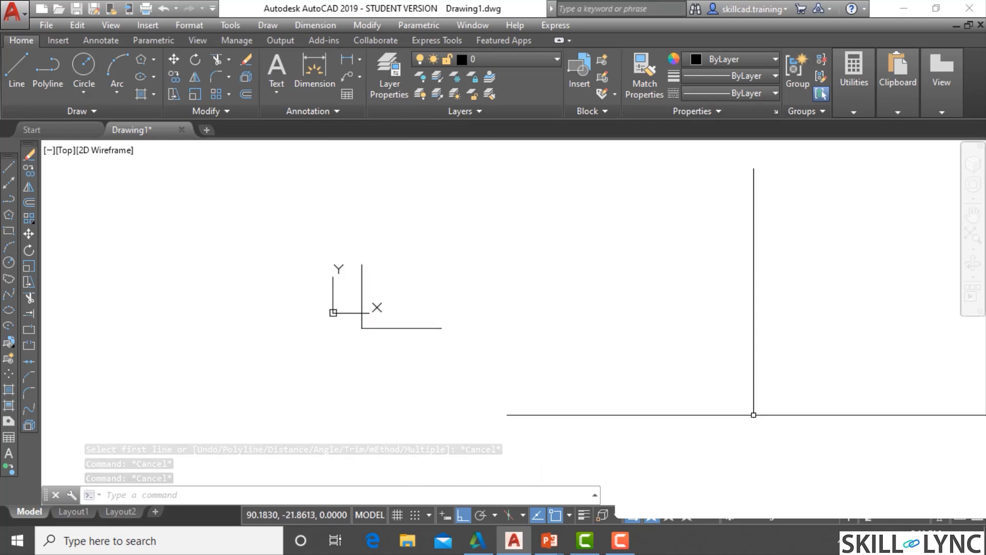
{"action": "left_click", "coordinate": [492, 443]}
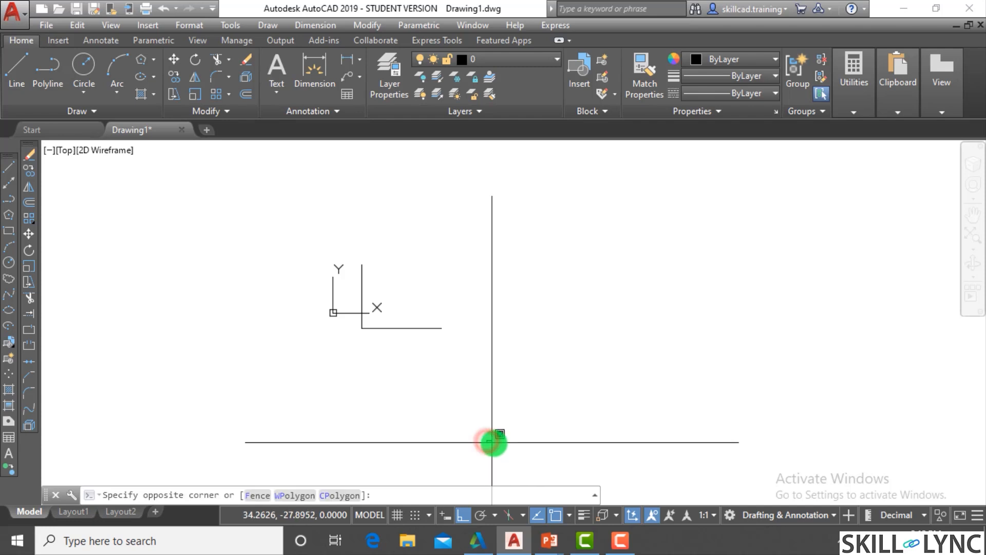
{"action": "left_click", "coordinate": [499, 454]}
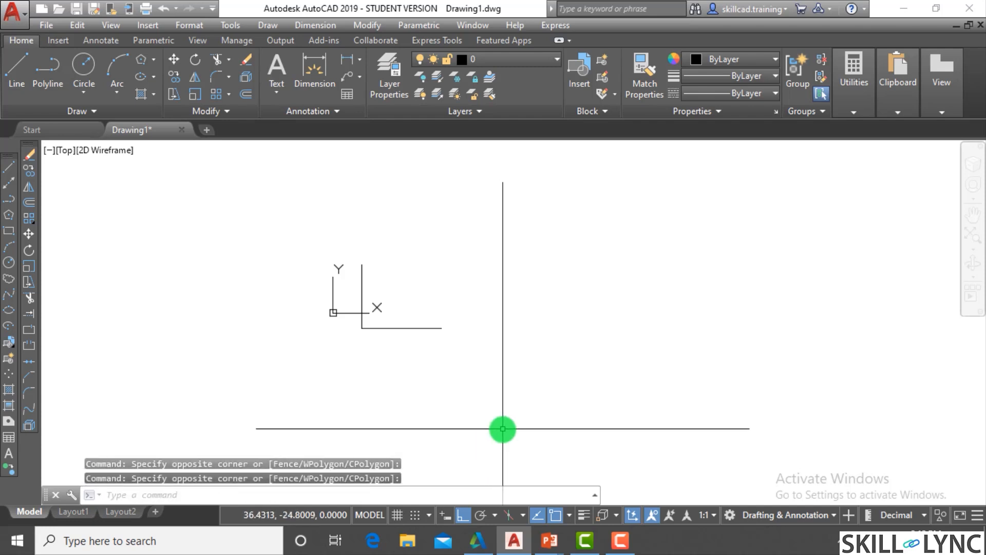
- Turn Ortho mode off and back on
{"action": "left_click", "coordinate": [463, 515]}
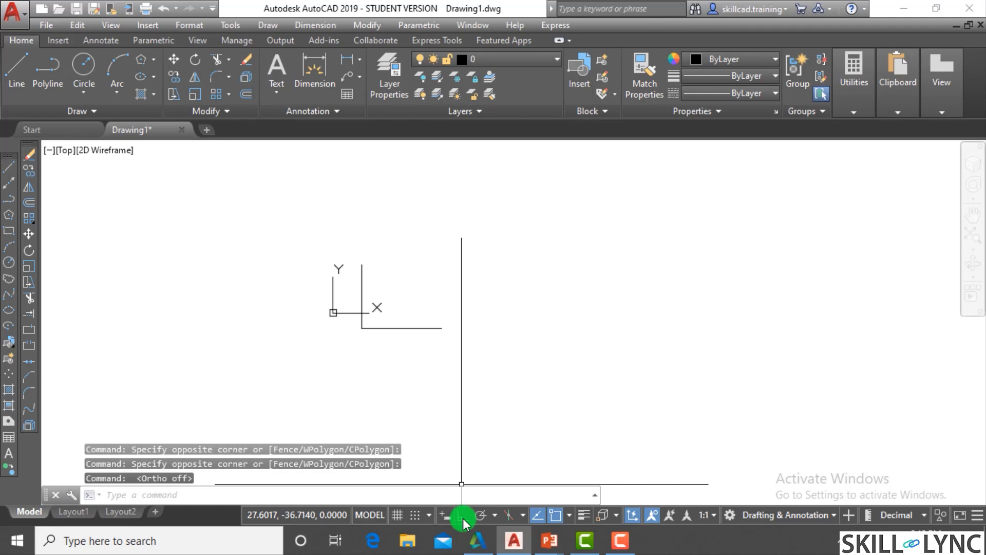
{"action": "left_click", "coordinate": [463, 516]}
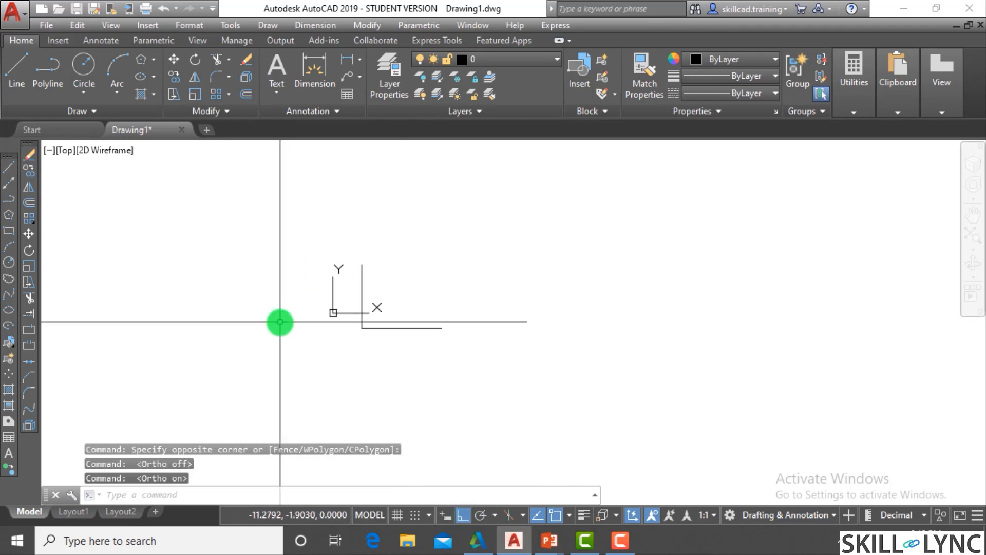
{"action": "key", "text": "Escape"}
{"action": "key", "text": "Escape"}
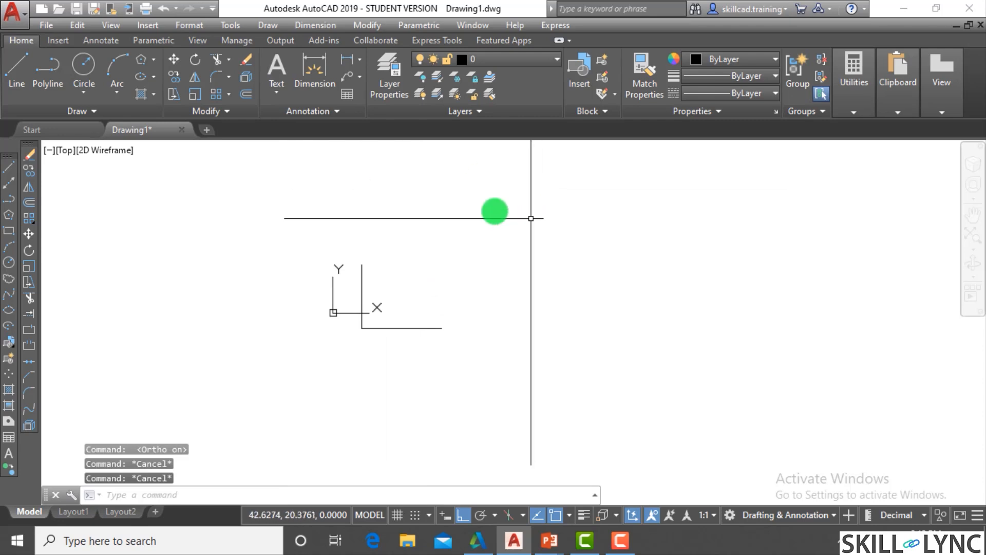
- With Ortho on, draw a connected line outline: a long vertical down, a horizontal base, and two steps rising to the right
{"action": "type", "text": "l"}
{"action": "key", "text": "Return"}
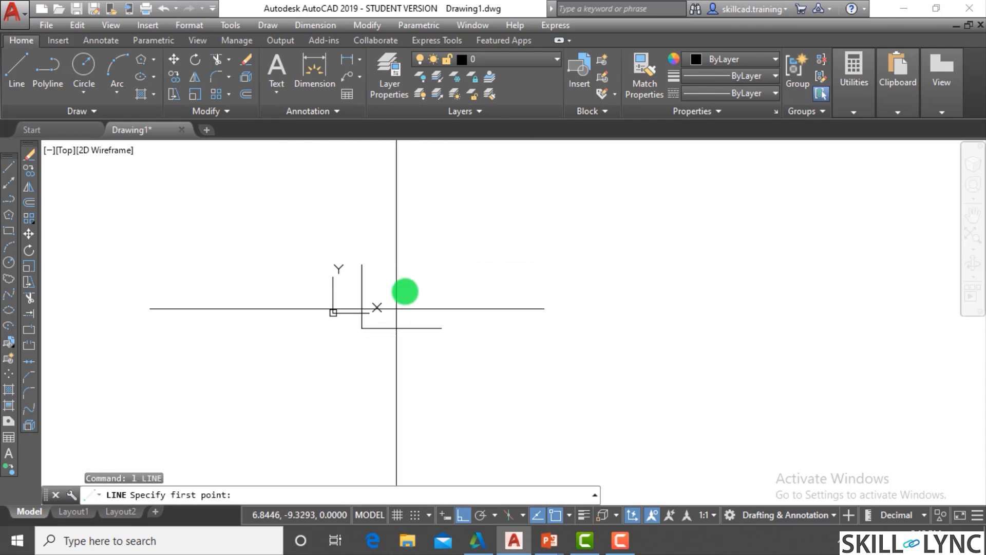
{"action": "left_click", "coordinate": [443, 230]}
{"action": "left_click", "coordinate": [443, 399]}
{"action": "left_click", "coordinate": [579, 399]}
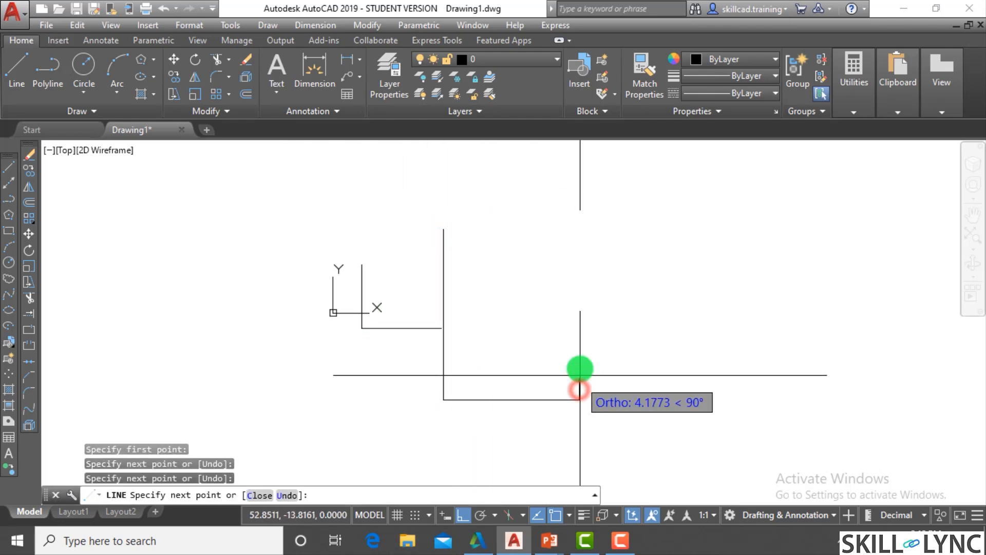
{"action": "left_click", "coordinate": [579, 354]}
{"action": "left_click", "coordinate": [619, 355]}
{"action": "left_click", "coordinate": [623, 335]}
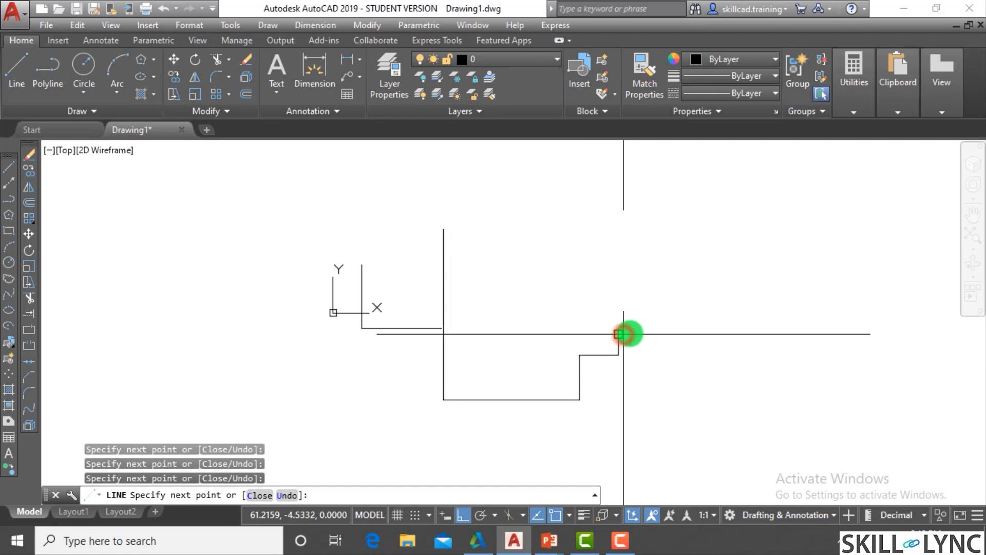
{"action": "key", "text": "Escape"}
- Move the stepped outline's long vertical line horizontally to the far left of the L-shaped outline
{"action": "type", "text": "m"}
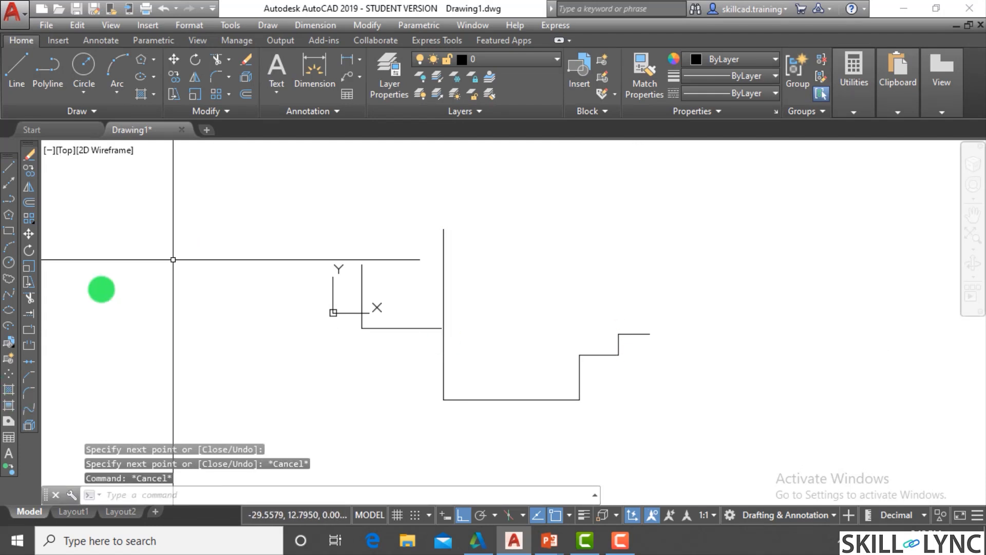
{"action": "key", "text": "Return"}
{"action": "left_click", "coordinate": [499, 354]}
{"action": "left_click", "coordinate": [405, 358]}
{"action": "key", "text": "Return"}
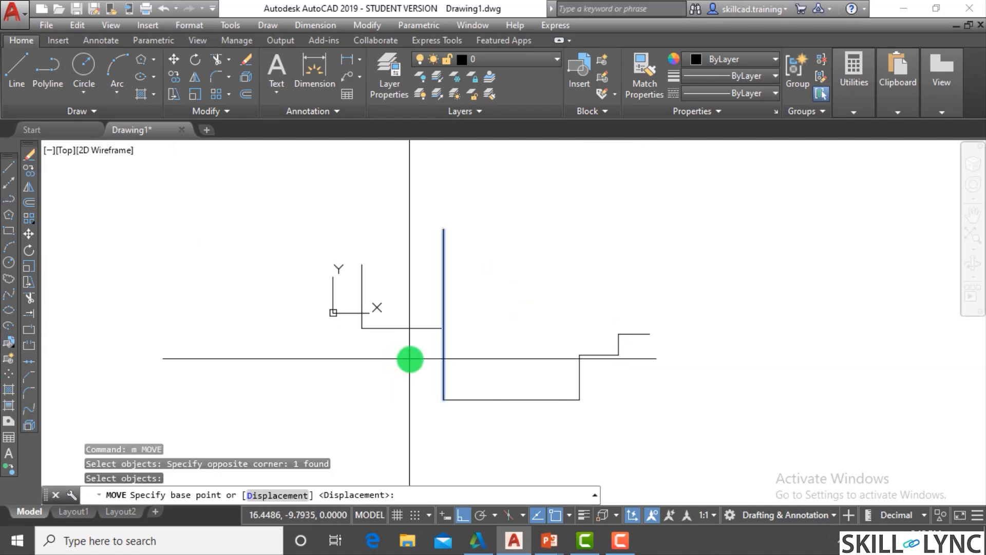
{"action": "left_click", "coordinate": [408, 358]}
{"action": "left_click", "coordinate": [145, 384]}
- Move the relocated vertical line straight down with Ortho on
{"action": "type", "text": "m"}
{"action": "key", "text": "Return"}
{"action": "left_click", "coordinate": [205, 347]}
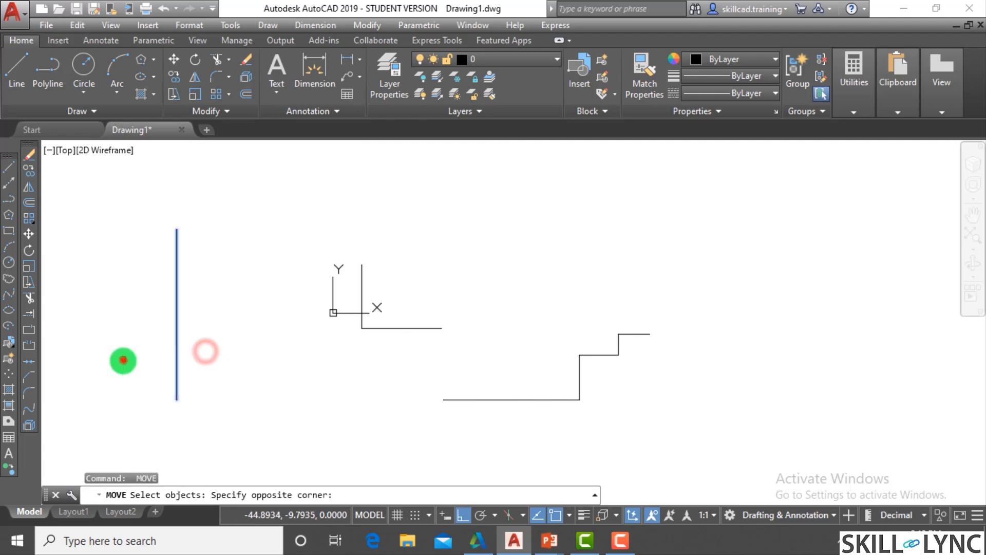
{"action": "left_click", "coordinate": [122, 359]}
{"action": "key", "text": "Return"}
{"action": "left_click", "coordinate": [243, 304]}
{"action": "left_click", "coordinate": [235, 404]}
{"action": "key", "text": "Escape"}
{"action": "key", "text": "Escape"}
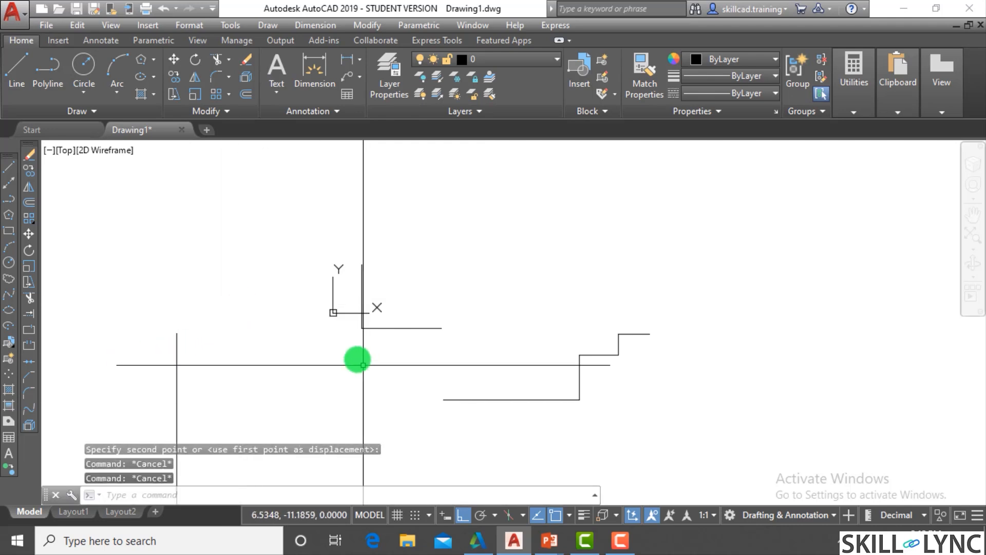
- Turn Ortho mode off
{"action": "scroll", "coordinate": [242, 354], "scroll_direction": "down", "scroll_amount": 4}
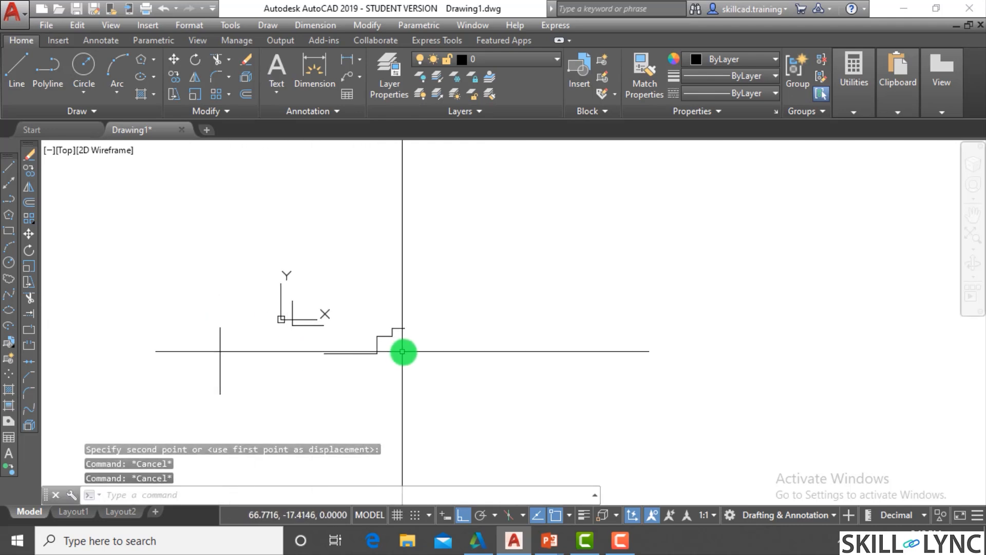
{"action": "scroll", "coordinate": [406, 351], "scroll_direction": "up", "scroll_amount": 2}
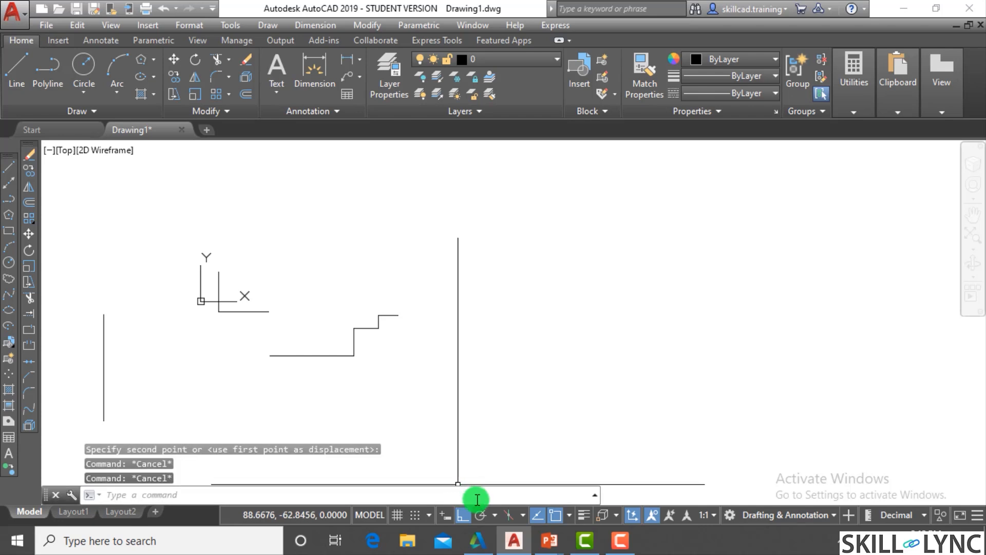
{"action": "left_click", "coordinate": [469, 516]}
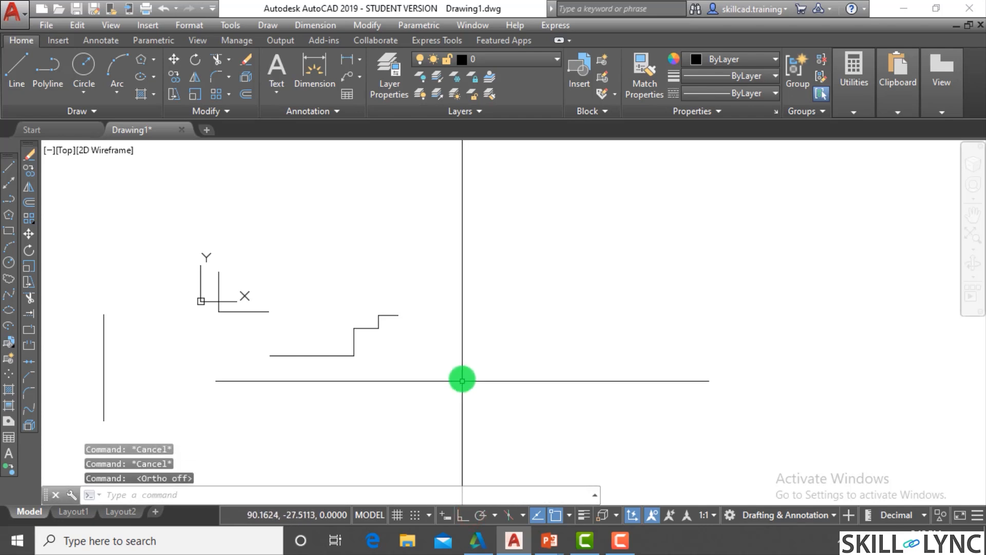
- Move the stepped outline's horizontal base line freely upward, above the remaining steps, with Ortho off
{"action": "type", "text": "m"}
{"action": "key", "text": "Return"}
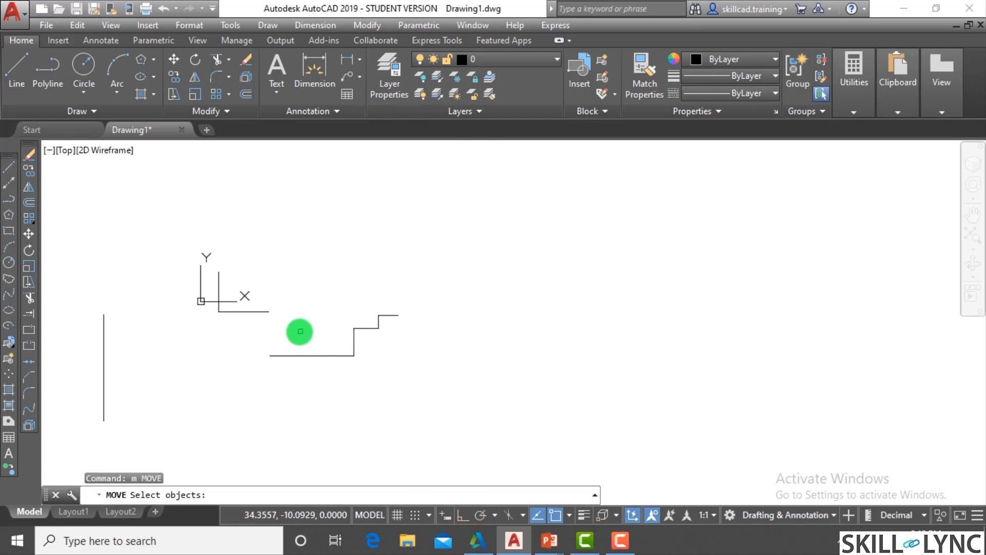
{"action": "left_click", "coordinate": [337, 355]}
{"action": "key", "text": "Return"}
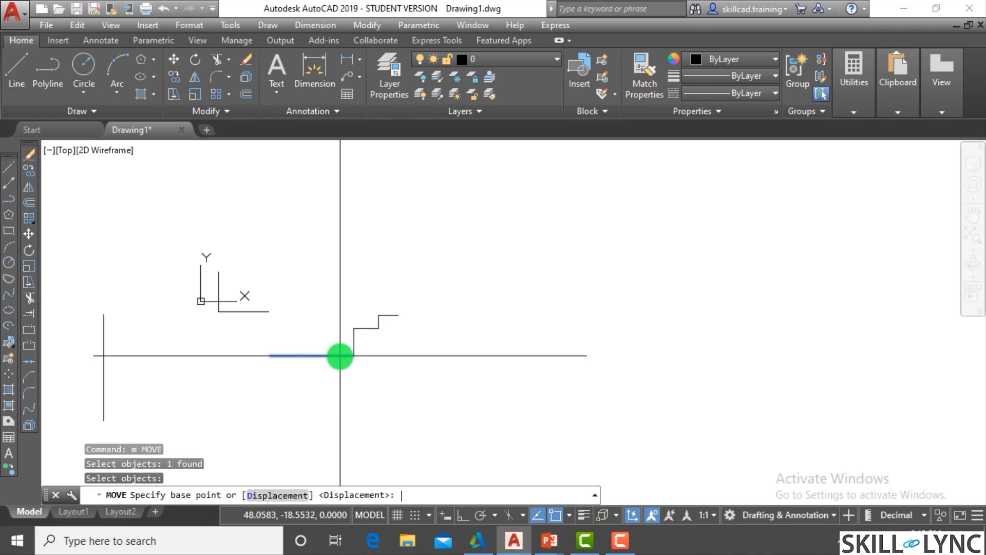
{"action": "left_click", "coordinate": [337, 355]}
{"action": "left_click", "coordinate": [347, 271]}
- Move the relocated horizontal line diagonally up and to the left, placing it above the L-shaped outline
{"action": "key", "text": "Return"}
{"action": "left_click", "coordinate": [343, 286]}
{"action": "left_click", "coordinate": [315, 248]}
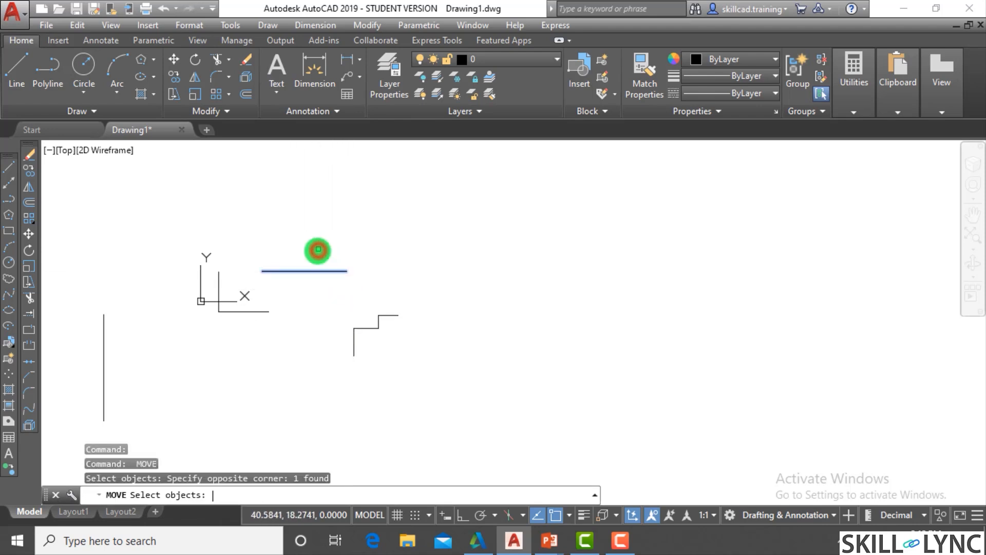
{"action": "key", "text": "Return"}
{"action": "left_click", "coordinate": [315, 249]}
{"action": "left_click", "coordinate": [222, 222]}
{"action": "key", "text": "Escape"}
- Draw a connected zigzag of five line segments at free angles above and to the right of the small steps
{"action": "type", "text": "l"}
{"action": "key", "text": "Return"}
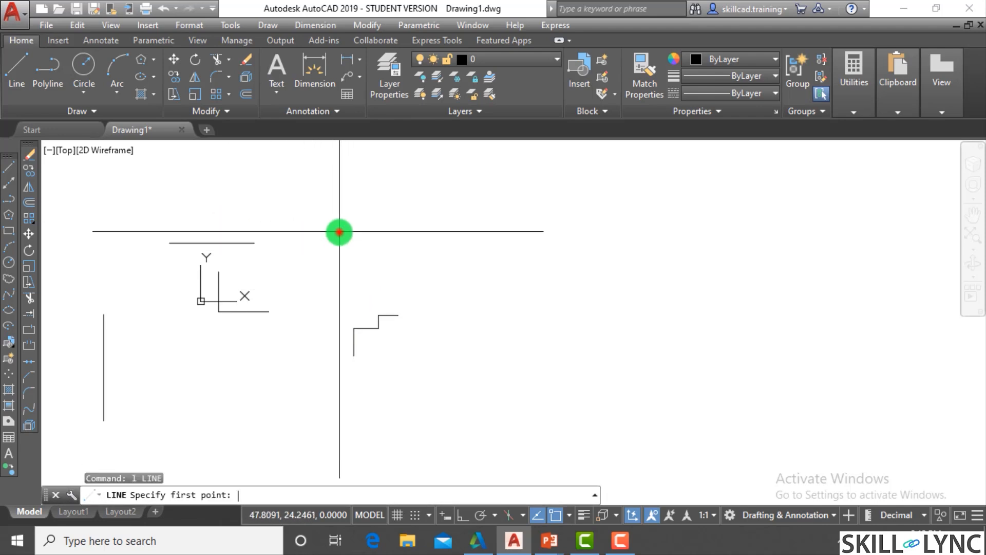
{"action": "left_click", "coordinate": [340, 232]}
{"action": "left_click", "coordinate": [371, 286]}
{"action": "left_click", "coordinate": [408, 240]}
{"action": "left_click", "coordinate": [450, 266]}
{"action": "left_click", "coordinate": [451, 310]}
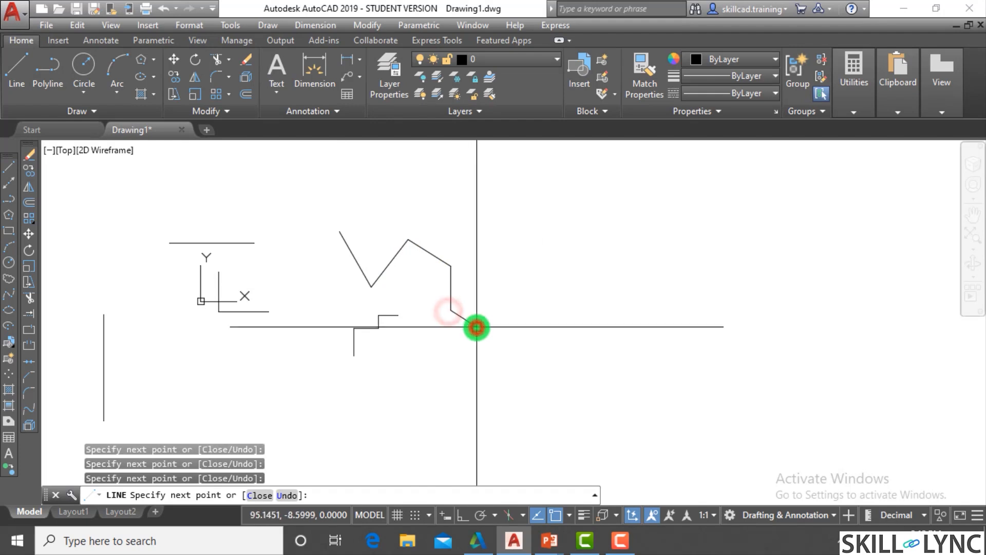
{"action": "left_click", "coordinate": [477, 327]}
{"action": "key", "text": "Escape"}
{"action": "key", "text": "Escape"}
{"action": "key", "text": "Escape"}
- Erase all the lines in the drawing, including the long vertical one at the far left
{"action": "left_click", "coordinate": [495, 350]}
{"action": "left_click", "coordinate": [135, 191]}
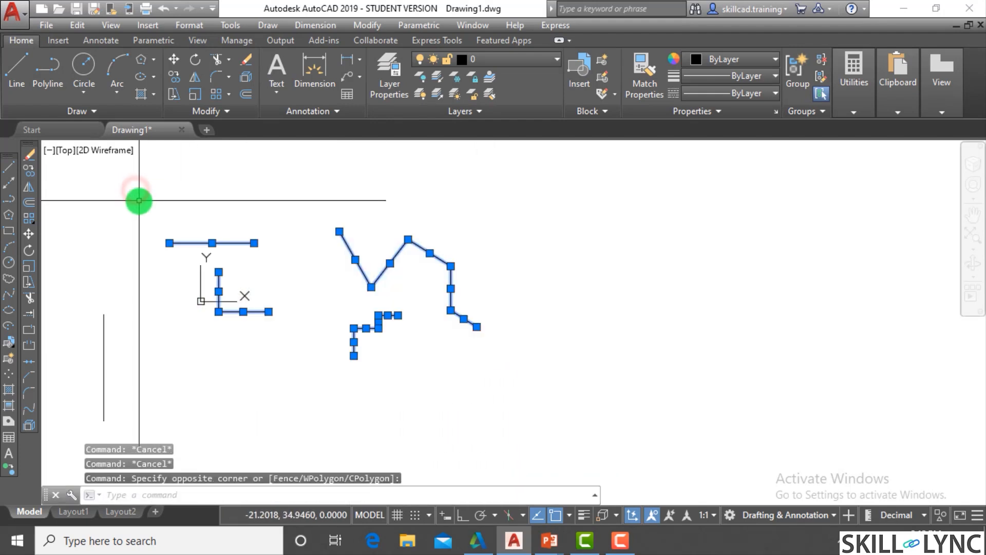
{"action": "type", "text": "e"}
{"action": "key", "text": "Return"}
{"action": "left_click", "coordinate": [265, 368]}
{"action": "left_click", "coordinate": [73, 306]}
{"action": "key", "text": "Return"}
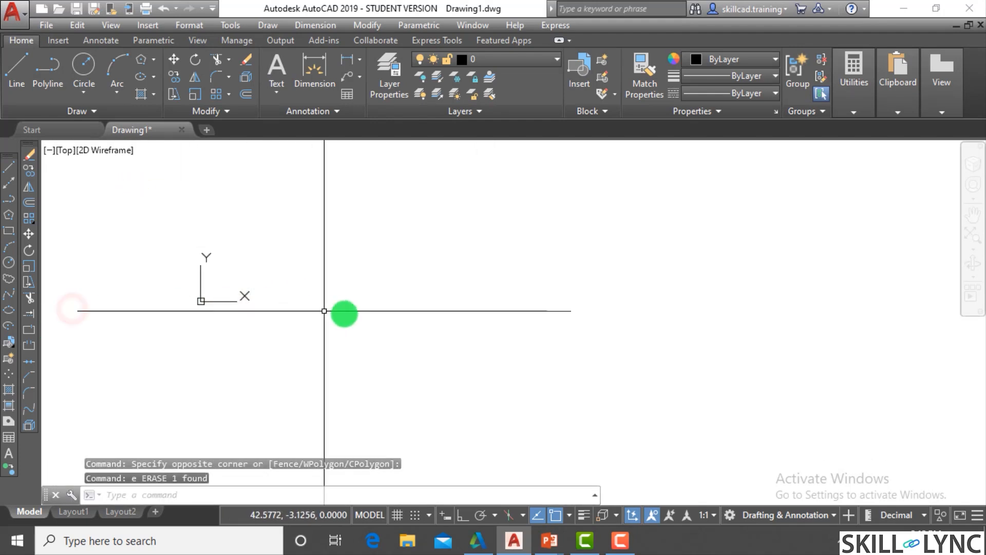